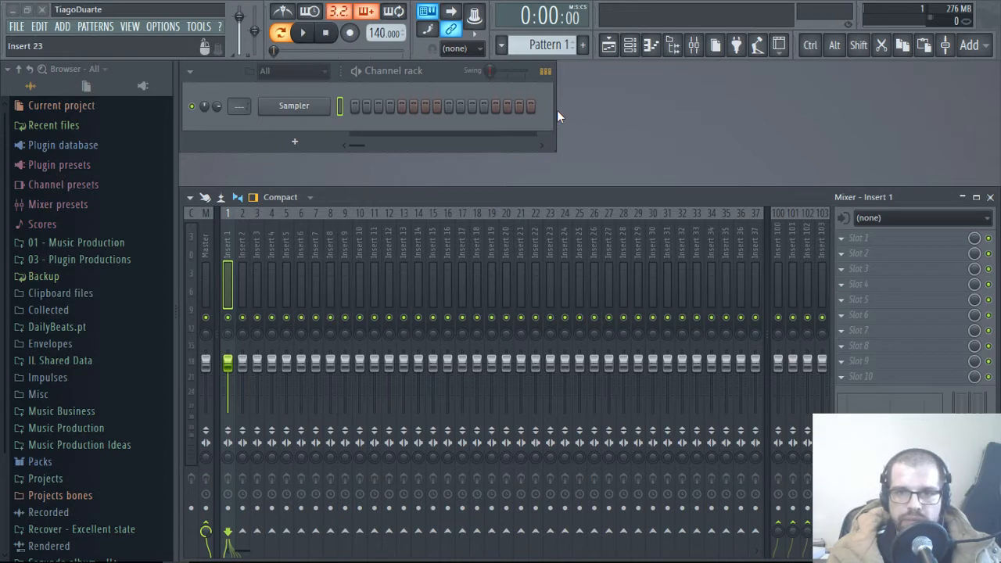
# Step: Widen the channel rack to show more steps and set the project tempo to 82 BPM
pyautogui.moveTo(555, 113); pyautogui.dragTo(739, 113)
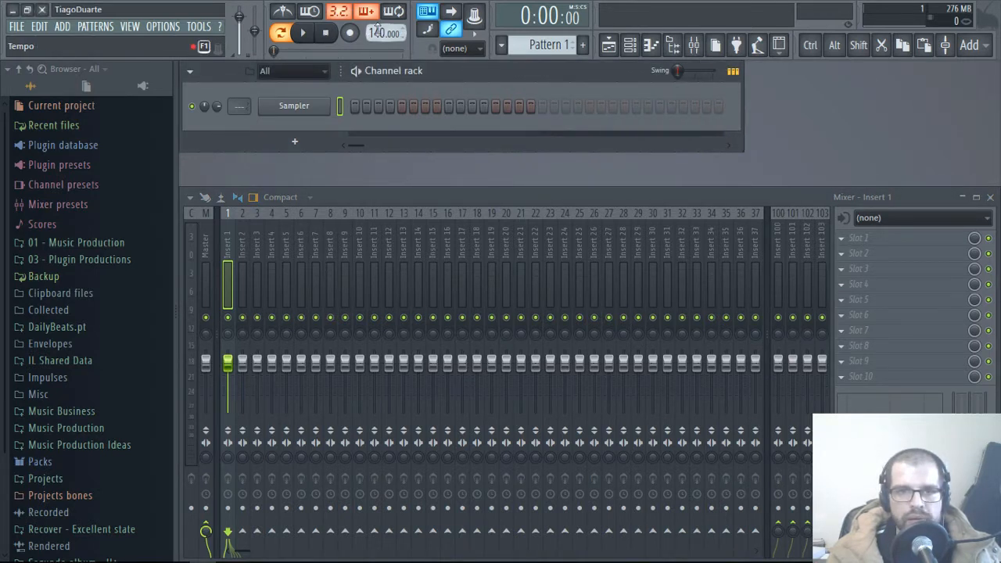
pyautogui.moveTo(375, 25); pyautogui.dragTo(375, 53)
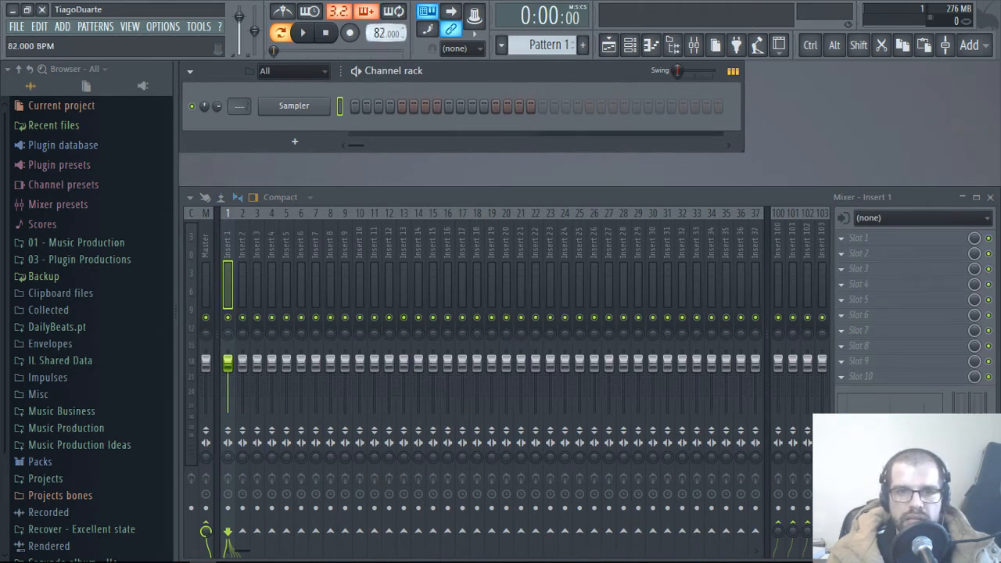
# Step: Add a SampleTank2.x generator channel, move its plugin window up and collapse the wrapper's settings strip
pyautogui.rightClick(292, 106)
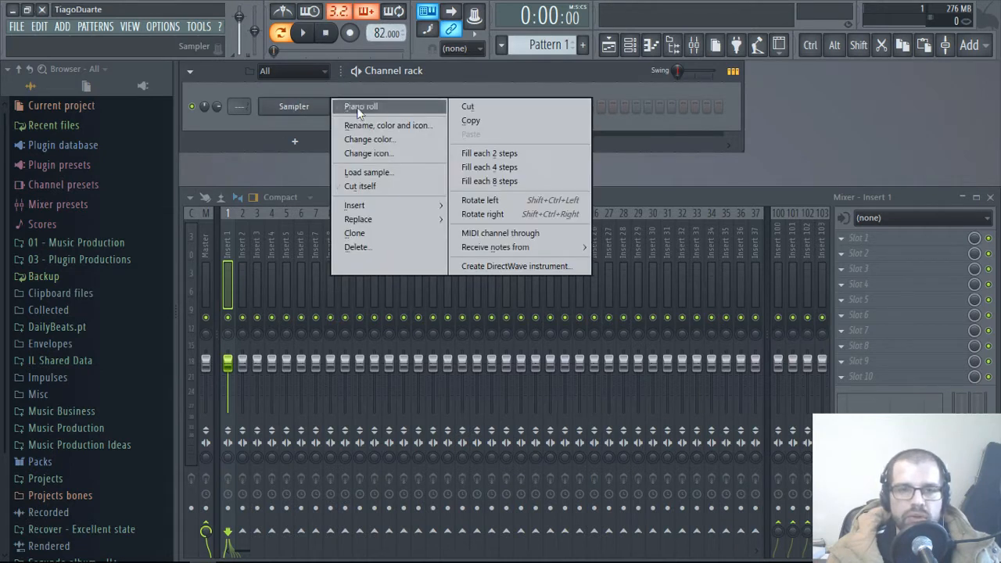
pyautogui.click(271, 121)
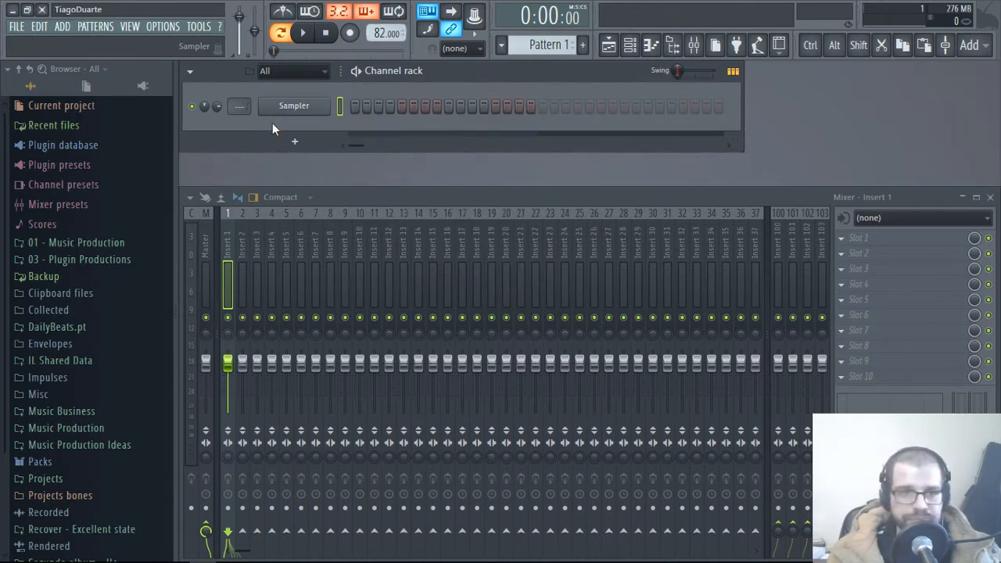
pyautogui.click(301, 146)
pyautogui.moveTo(317, 177)
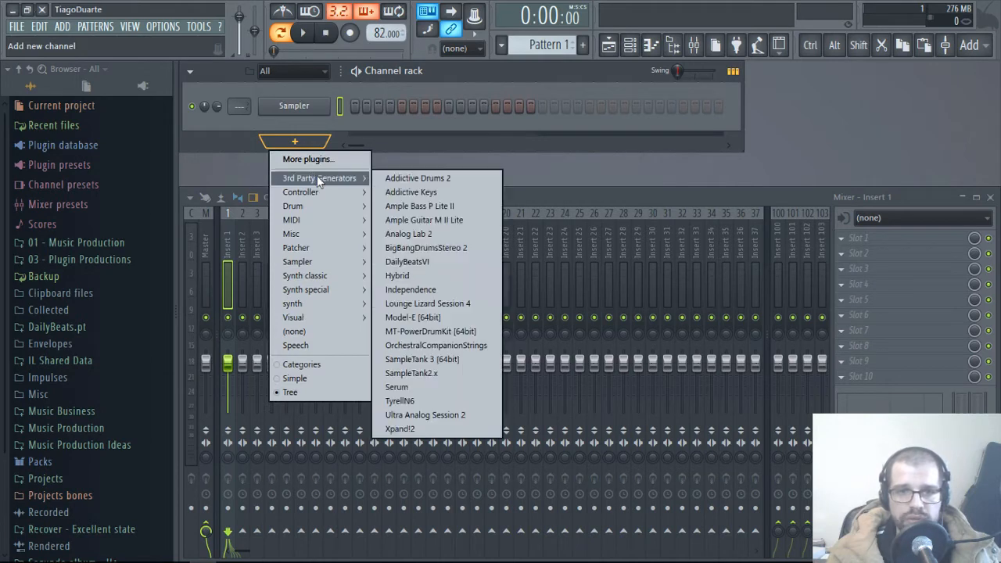
pyautogui.click(435, 375)
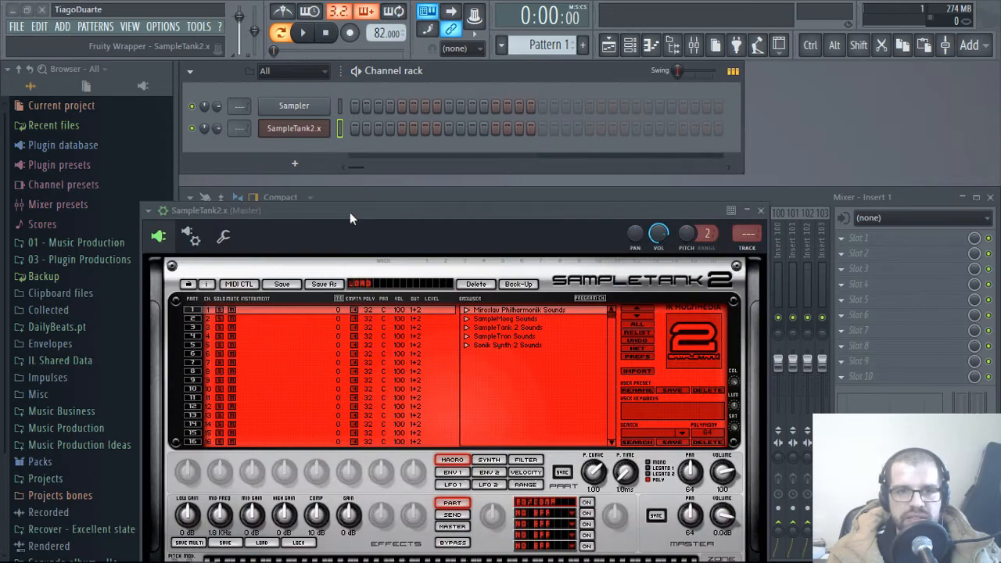
pyautogui.moveTo(349, 212); pyautogui.dragTo(402, 94)
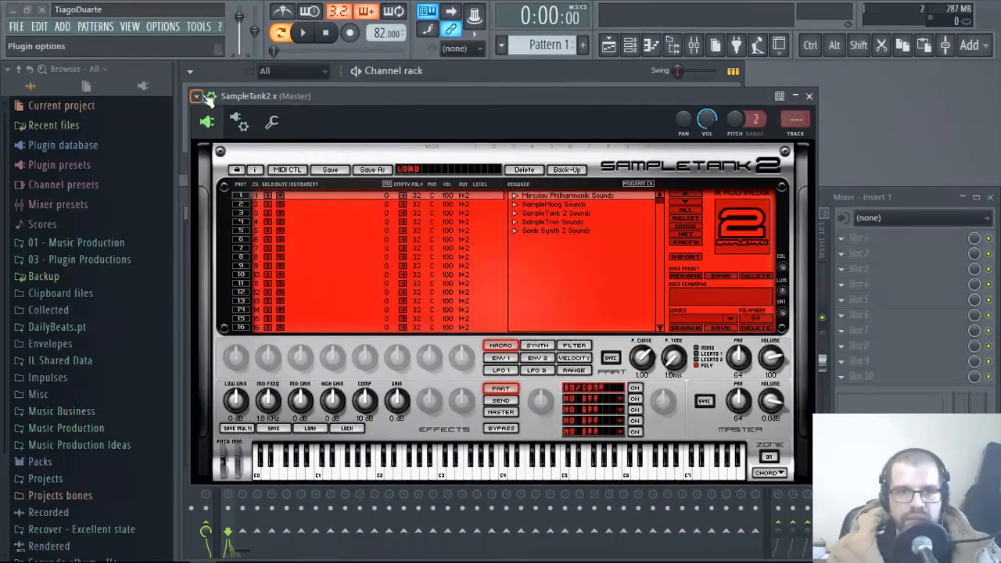
pyautogui.click(205, 97)
# Step: Load the Carlos preset from the electric guitars in SampleTank 2 Sounds and audition it
pyautogui.click(516, 180)
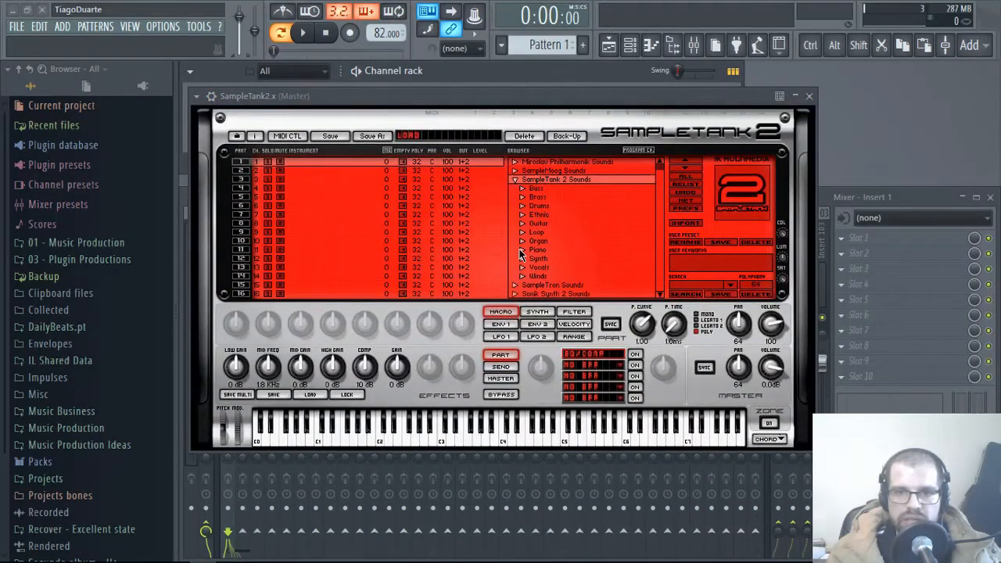
pyautogui.click(524, 225)
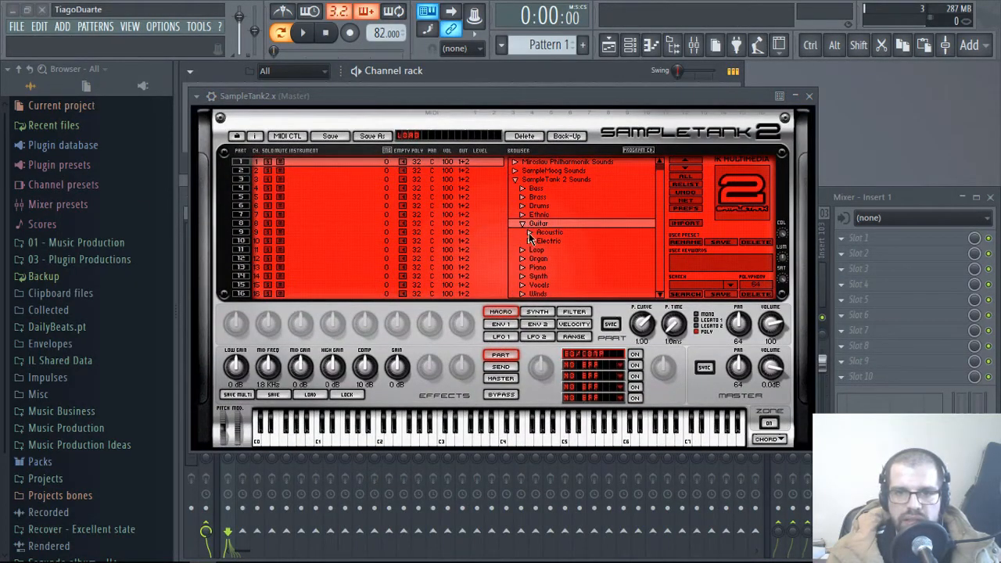
pyautogui.click(530, 239)
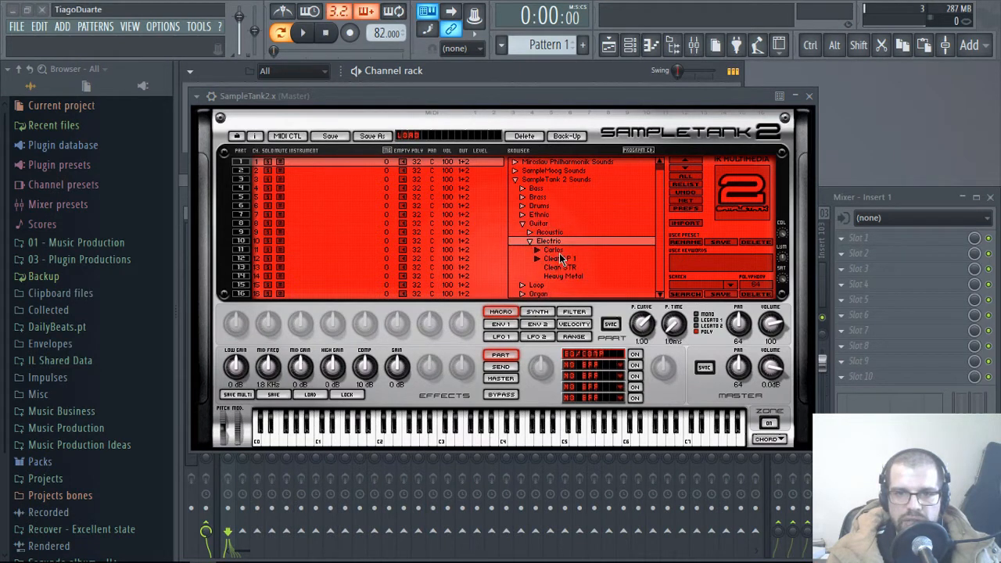
pyautogui.doubleClick(554, 249)
pyautogui.click(462, 438)
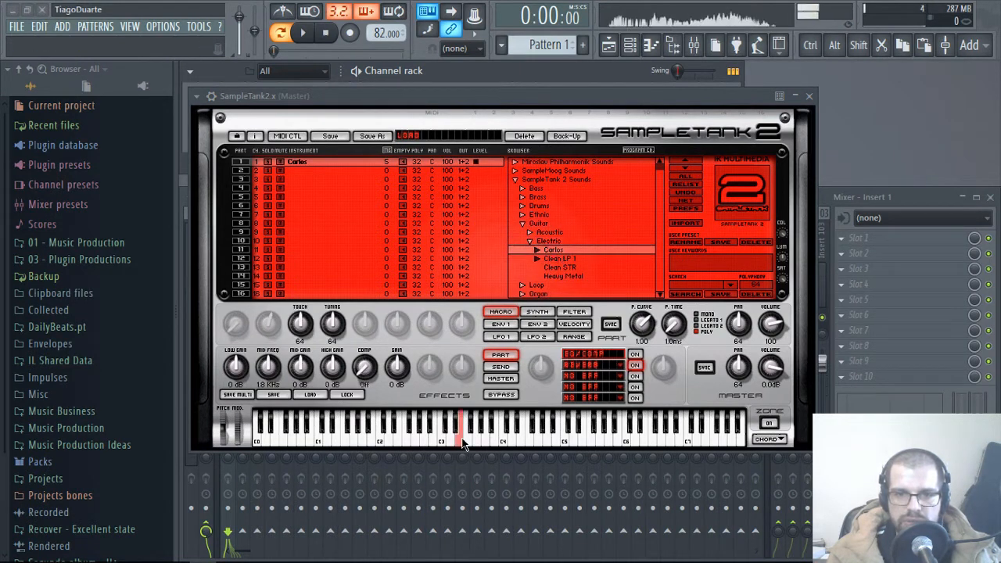
# Step: Load the Clean LP 1 electric guitar preset instead, audition it across the low keys and close the plugin window
pyautogui.click(557, 259)
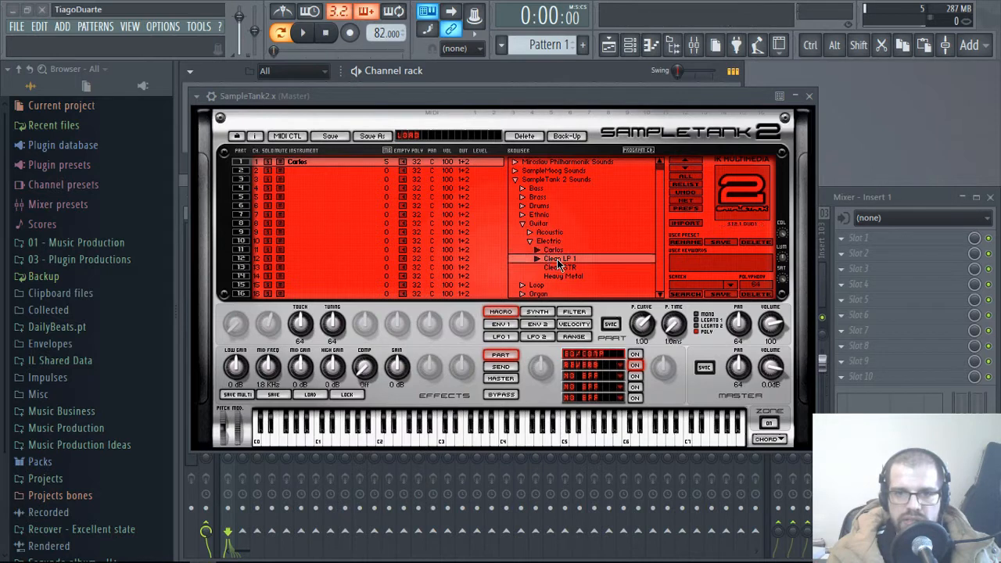
pyautogui.doubleClick(558, 259)
pyautogui.moveTo(423, 442); pyautogui.dragTo(289, 442)
pyautogui.click(808, 95)
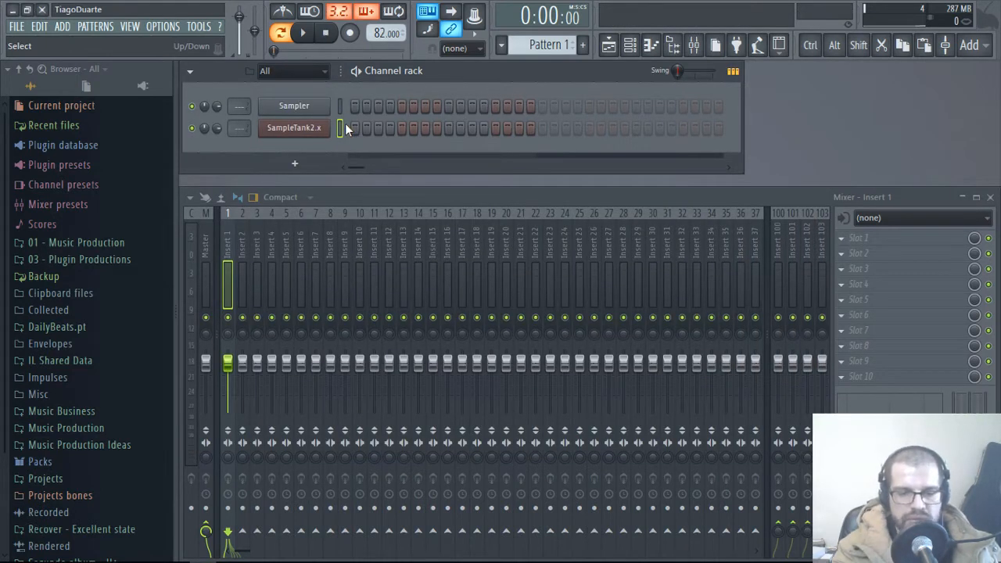
# Step: Open the SampleTank2.x channel's piano roll and set its scale highlighting to Other Blues
pyautogui.rightClick(316, 127)
pyautogui.click(376, 129)
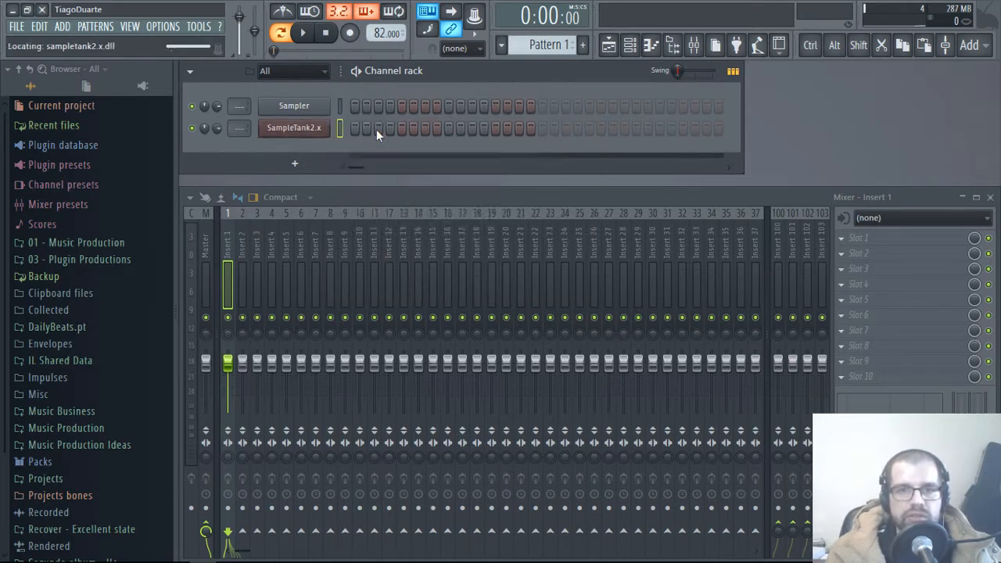
pyautogui.click(187, 69)
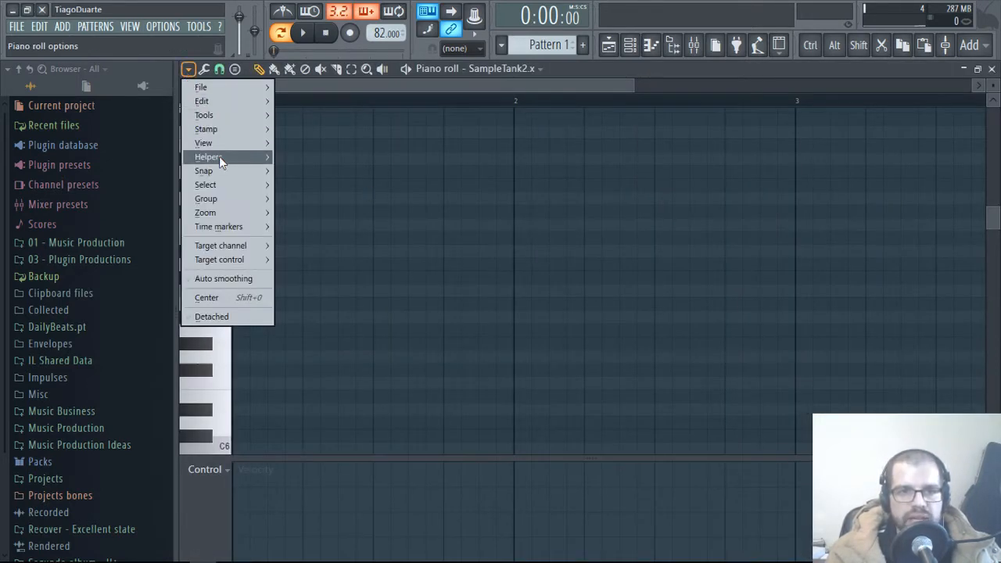
pyautogui.moveTo(223, 159)
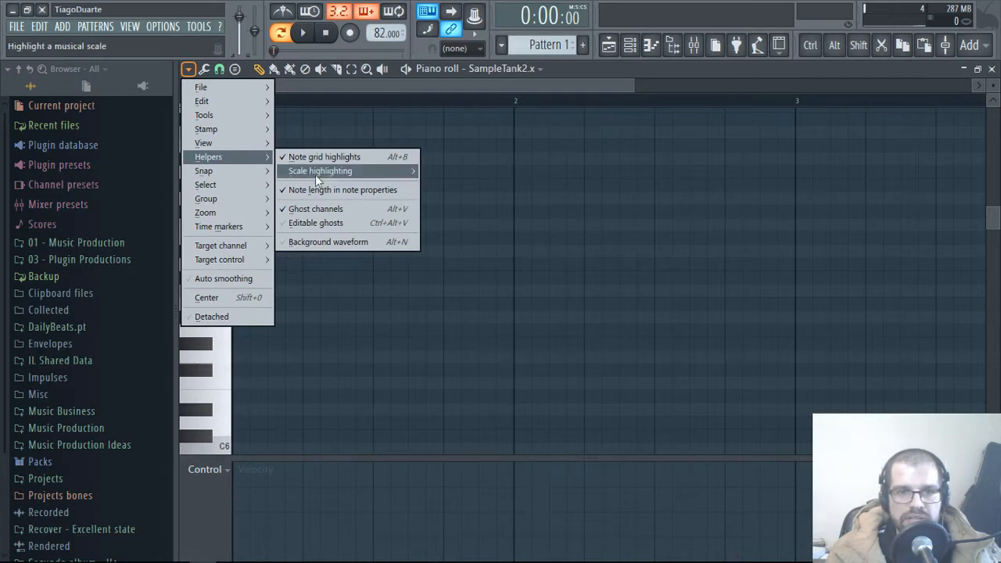
pyautogui.moveTo(317, 175)
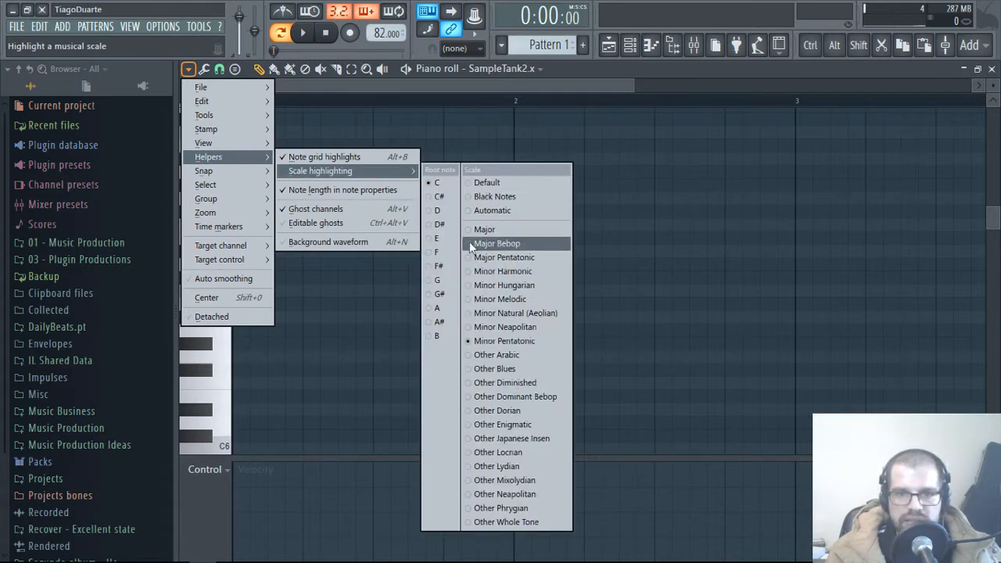
pyautogui.click(501, 369)
# Step: Set the root note of the piano roll's scale highlighting to A
pyautogui.click(203, 69)
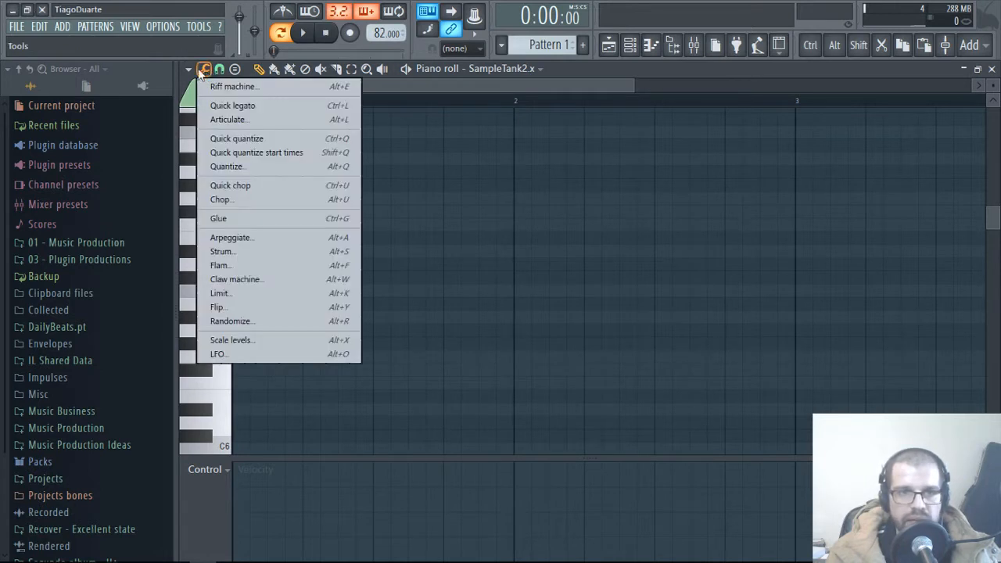
pyautogui.click(188, 68)
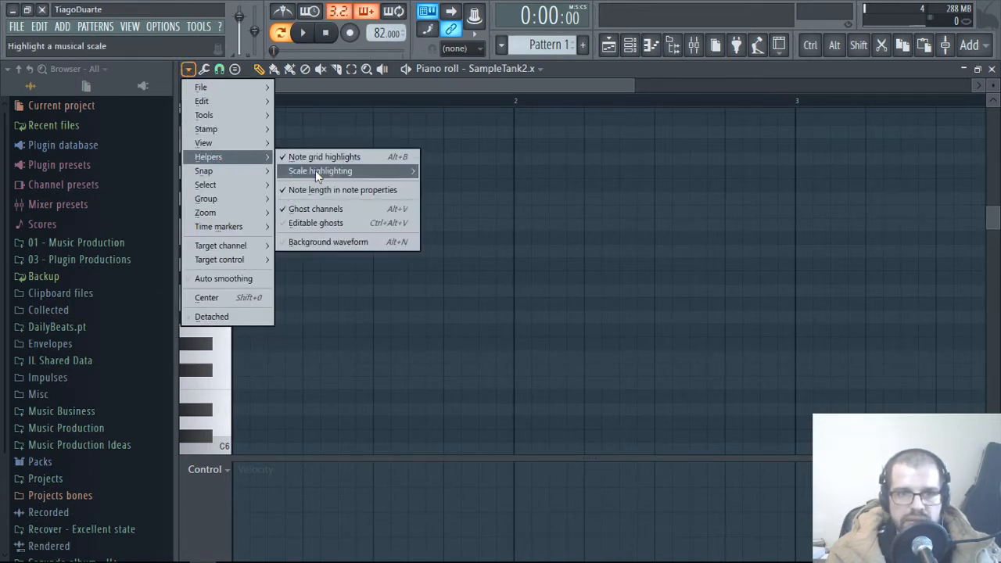
pyautogui.moveTo(315, 171)
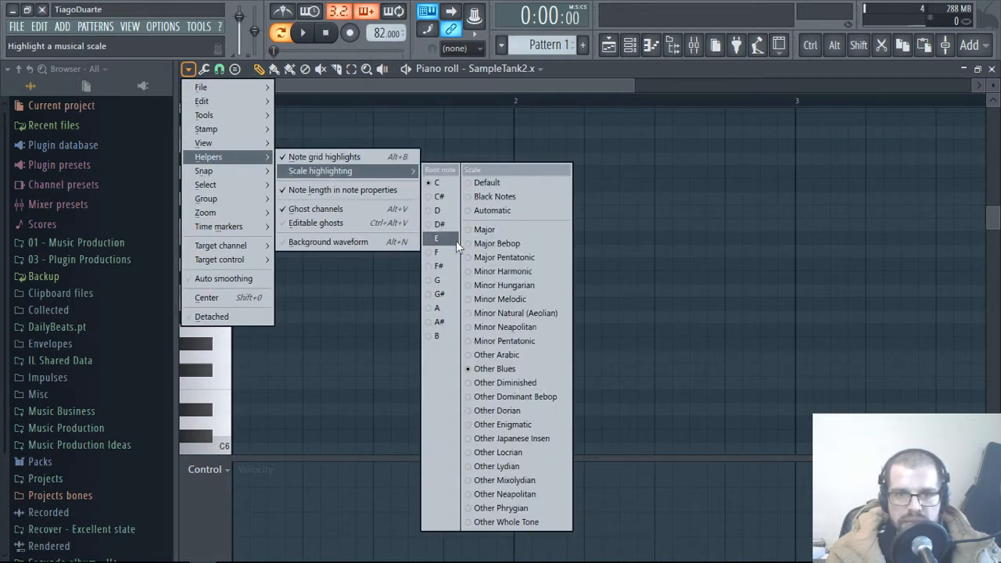
pyautogui.click(438, 308)
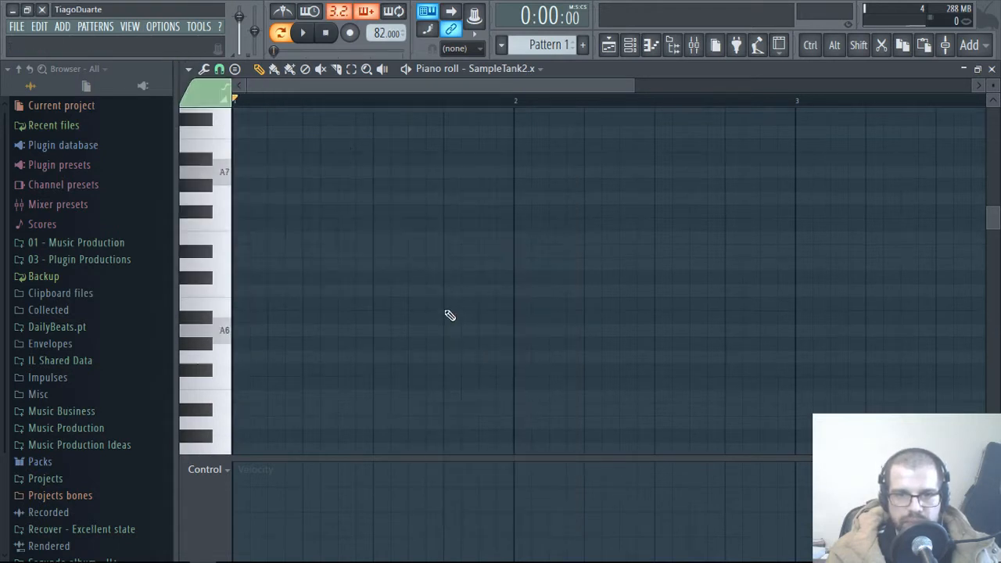
# Step: Audition notes of the A blues scale around A4, C5, D5 and D#5 on the piano roll keyboard
pyautogui.click(225, 331)
pyautogui.scroll(-5, 240, 369)
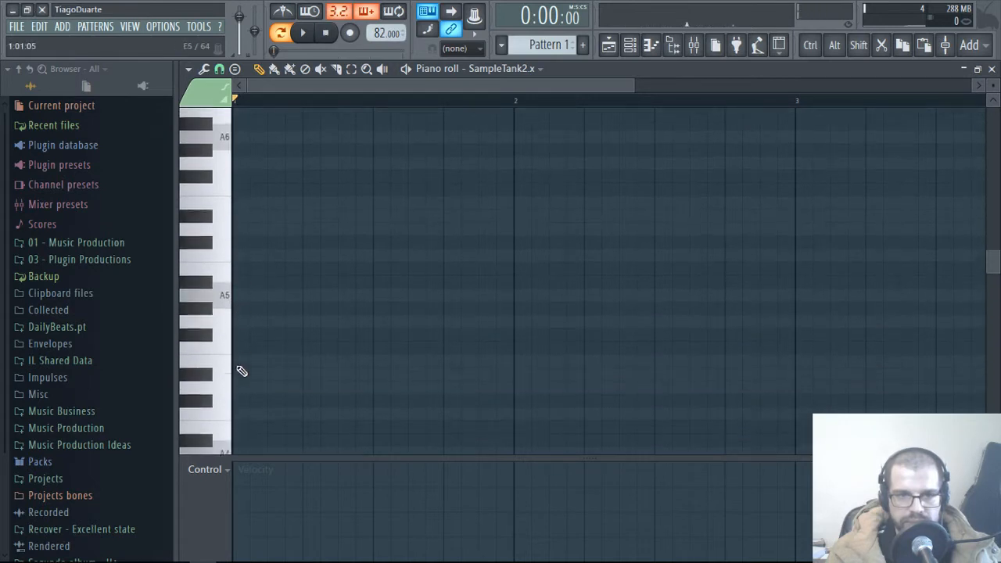
pyautogui.click(227, 294)
pyautogui.scroll(-2, 235, 369)
pyautogui.click(229, 364)
pyautogui.click(230, 371)
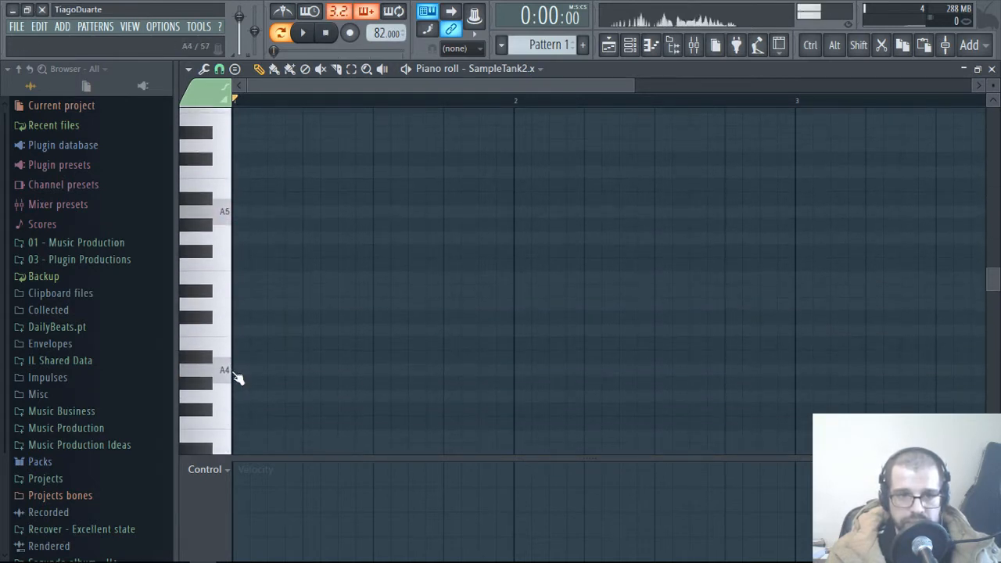
pyautogui.click(230, 331)
pyautogui.click(229, 373)
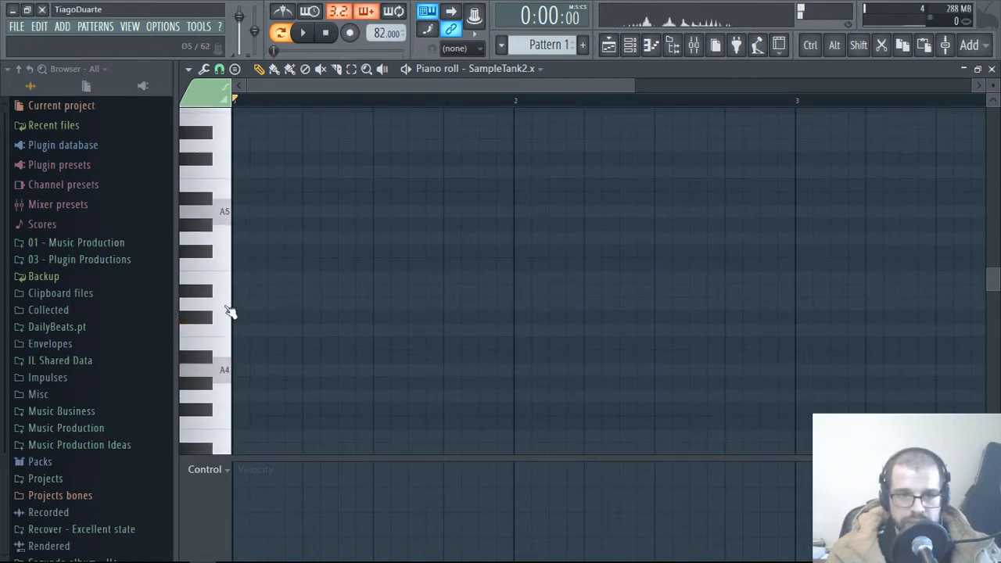
pyautogui.click(205, 292)
pyautogui.click(227, 304)
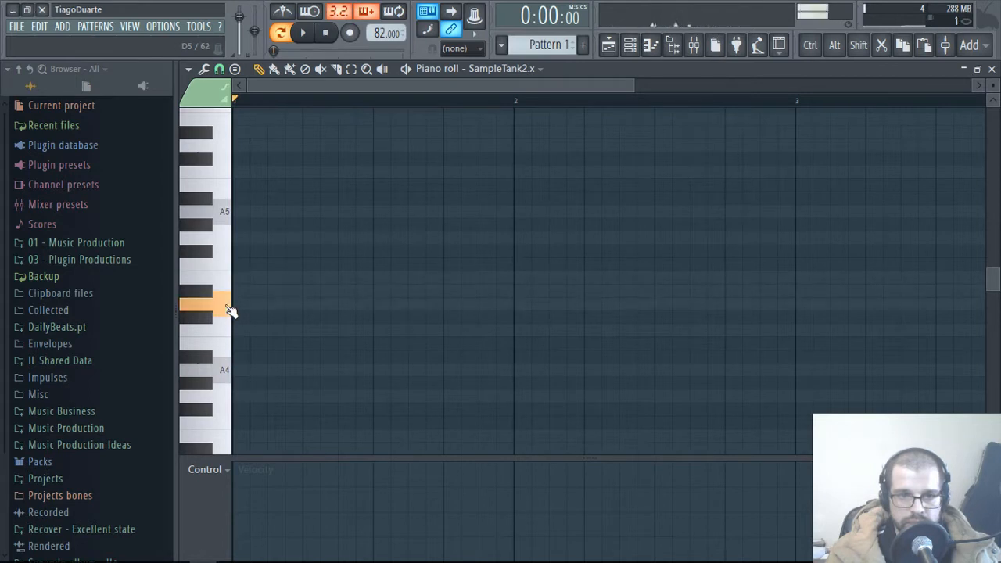
pyautogui.click(229, 333)
pyautogui.click(229, 373)
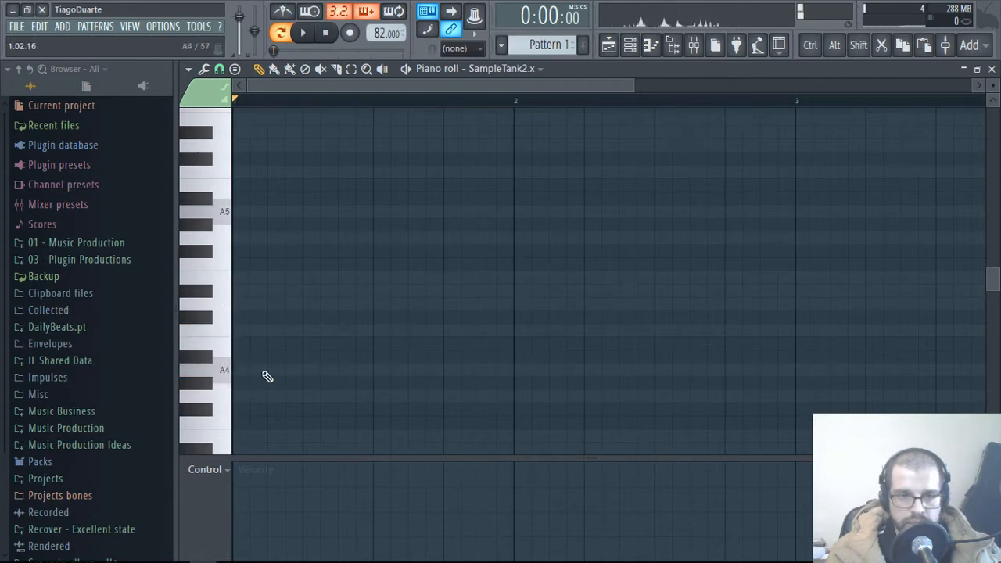
# Step: Draw a rising line in bar 1 with A4, C5 and D5 on beats 1 to 3, followed by sixteenth notes D#5 and E5
pyautogui.click(266, 370)
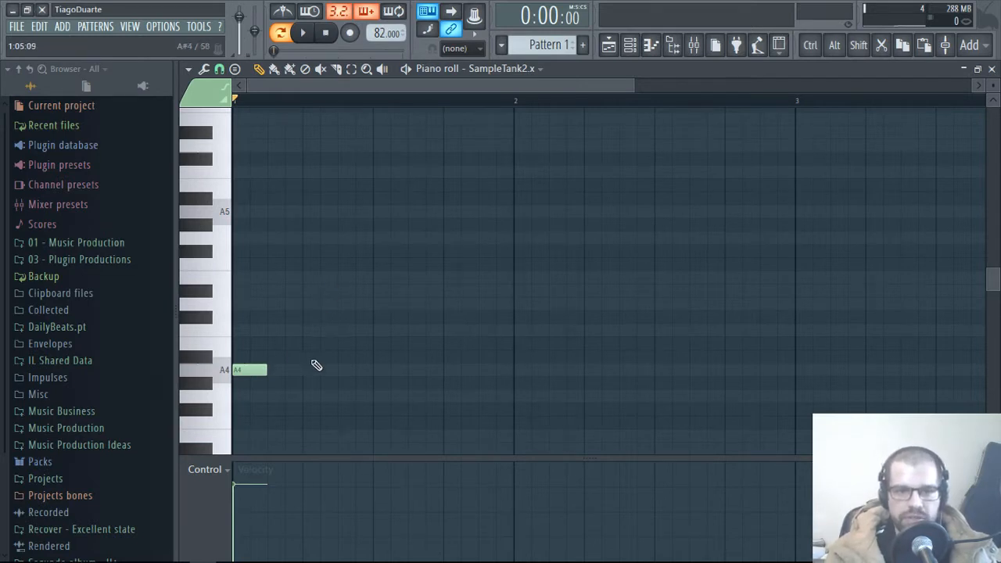
pyautogui.click(317, 330)
pyautogui.click(383, 304)
pyautogui.click(412, 291)
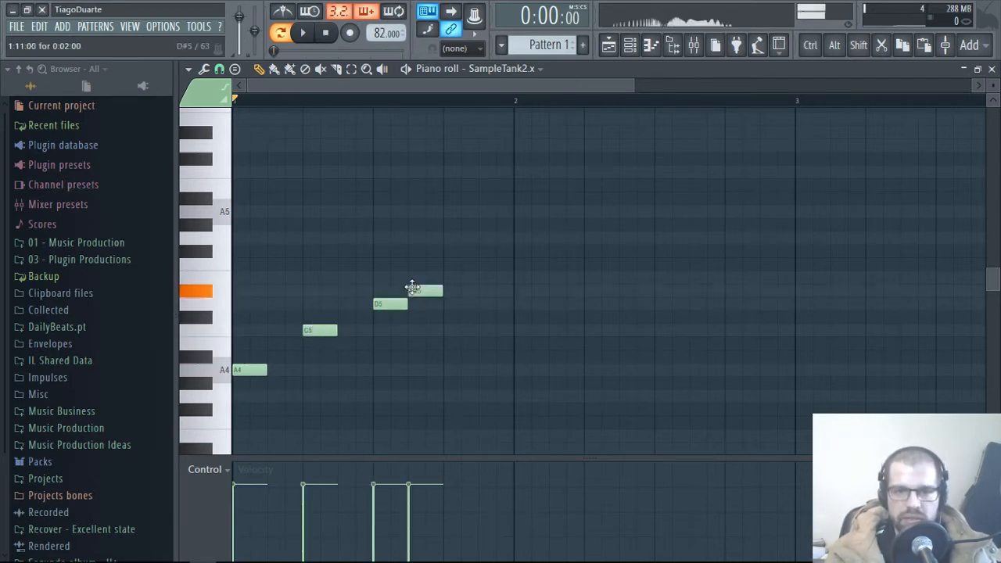
pyautogui.click(429, 278)
pyautogui.moveTo(444, 291)
pyautogui.mouseDown()
pyautogui.moveTo(426, 291)
pyautogui.moveTo(443, 278)
pyautogui.mouseUp()
# Step: Complete the first bar with consecutive sixteenth notes G5, A5, G5 and E5
pyautogui.click(451, 237)
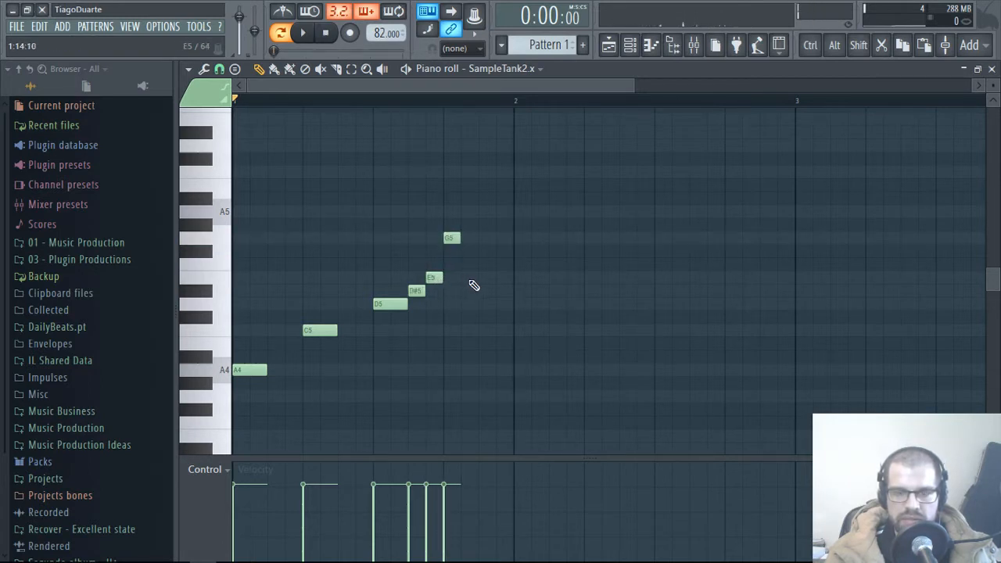
pyautogui.click(468, 212)
pyautogui.click(483, 239)
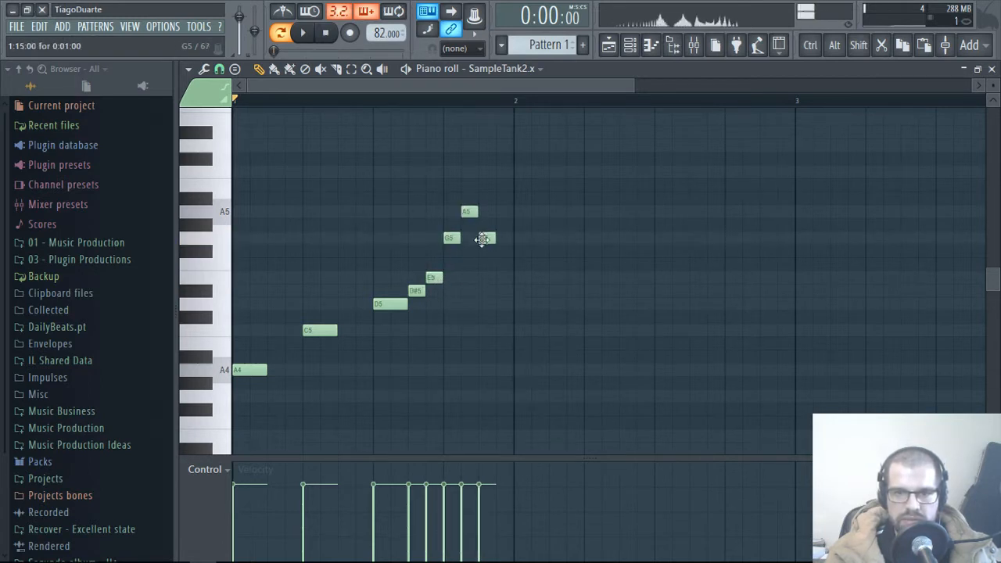
pyautogui.click(501, 278)
# Step: Start playback and duplicate the whole first-bar melody into bar 2
pyautogui.press('space')
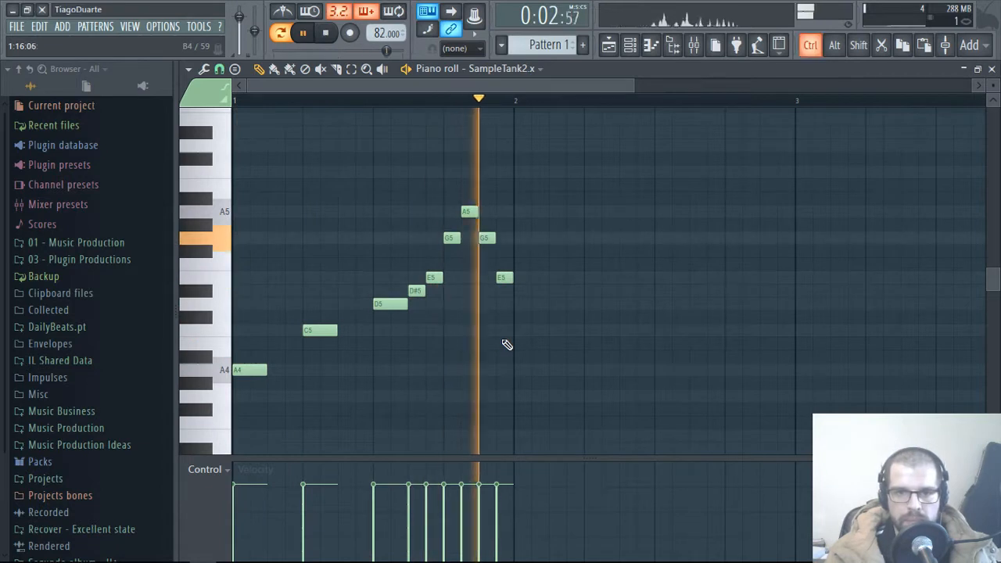
pyautogui.moveTo(518, 179); pyautogui.dragTo(516, 382)
pyautogui.click(622, 418)
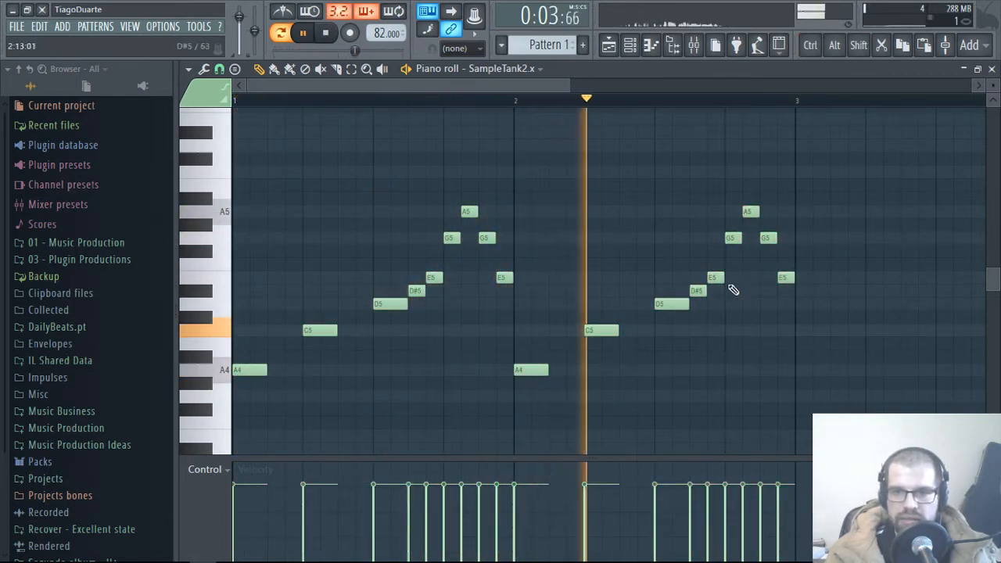
# Step: Vary the end of bar 2 by lowering its A5 note to E5 and its second G5 note to D5
pyautogui.moveTo(749, 213); pyautogui.dragTo(749, 277)
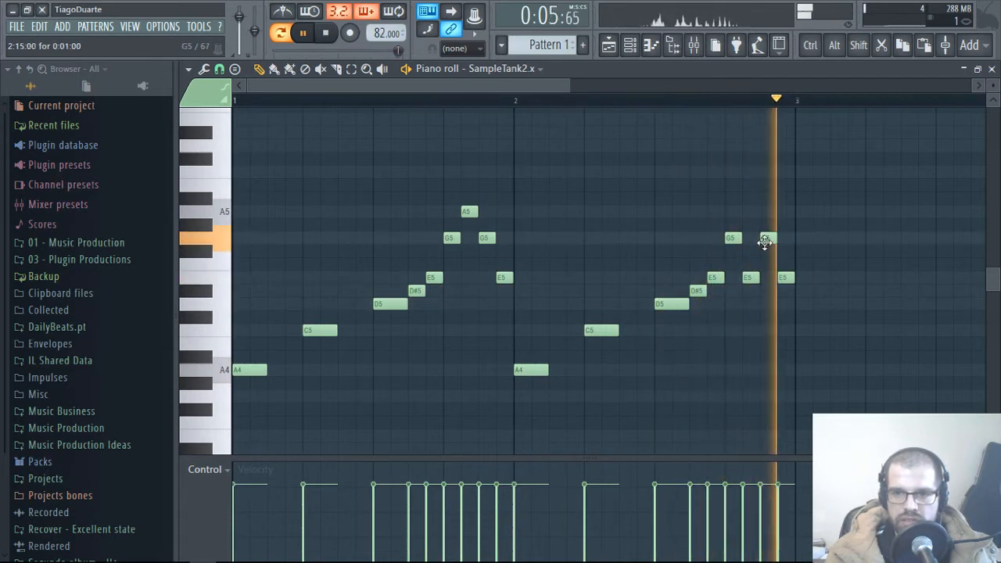
pyautogui.moveTo(765, 239); pyautogui.dragTo(764, 307)
pyautogui.scroll(-3, 752, 292)
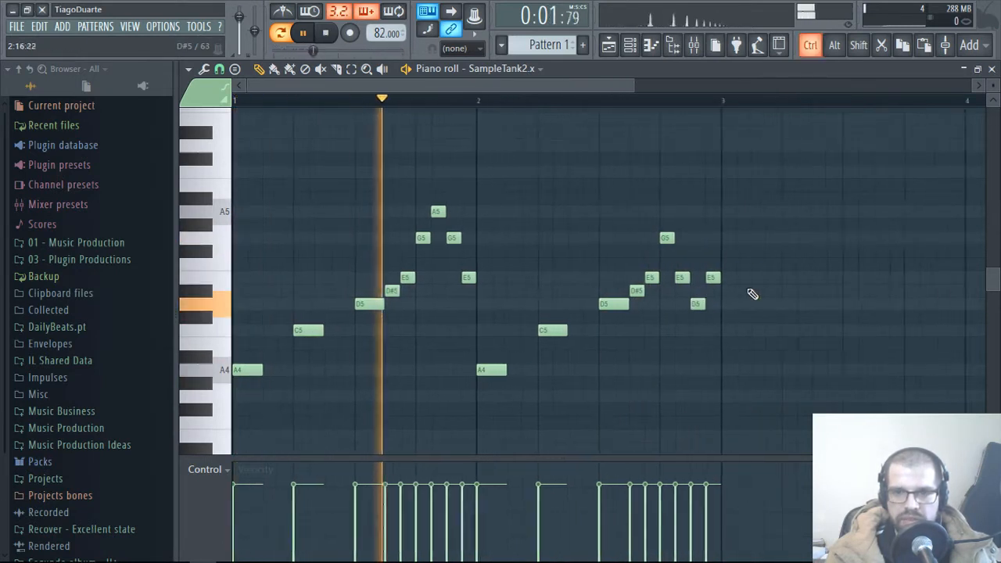
pyautogui.scroll(-1, 665, 296)
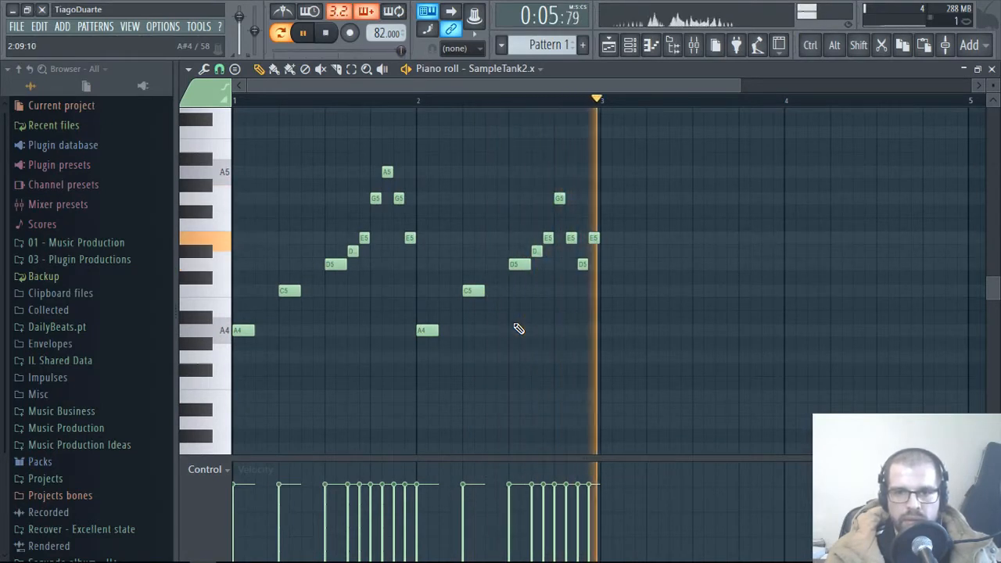
# Step: Duplicate the whole two-bar melody into bars 3 and 4
pyautogui.moveTo(659, 127); pyautogui.dragTo(217, 383)
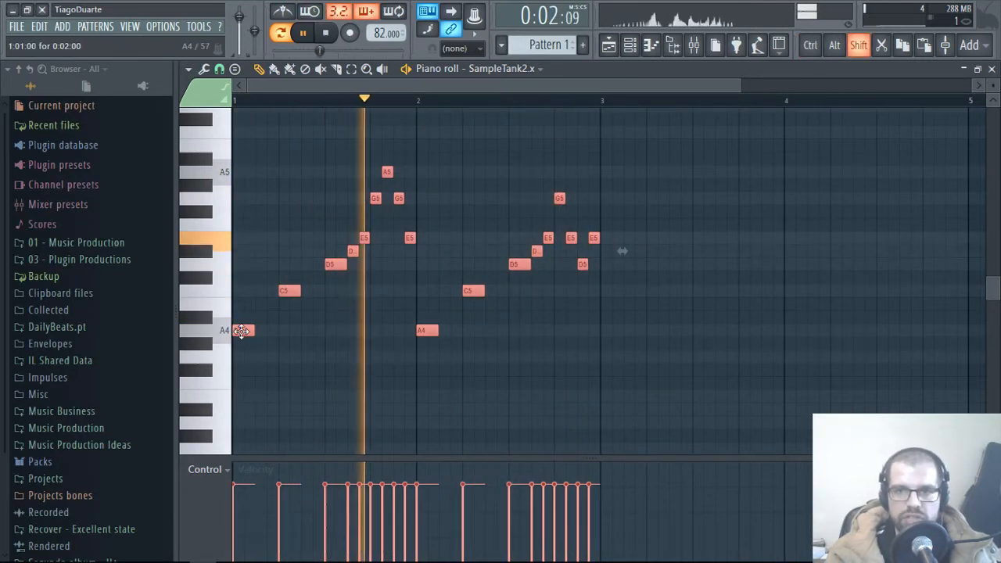
pyautogui.hotkey('ctrl', 'b')
pyautogui.hotkey('ctrl', 'b')
pyautogui.click(765, 395)
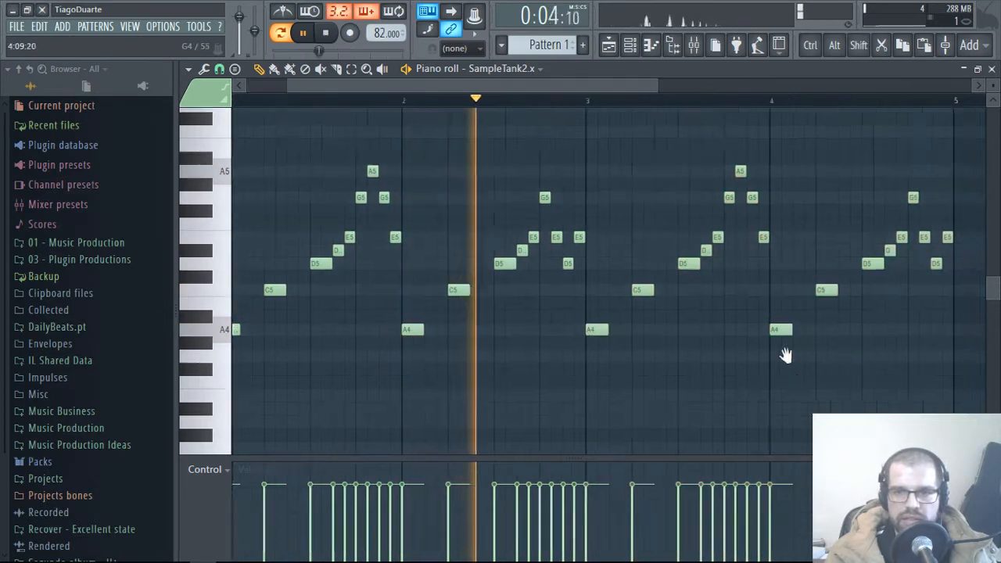
# Step: In bar 4, delete the E5 after D#5, lengthen D#5 to an eighth note and extend C5 up to the D5
pyautogui.keyDown('ctrl'); pyautogui.scroll(5, 505, 330); pyautogui.keyUp('ctrl')
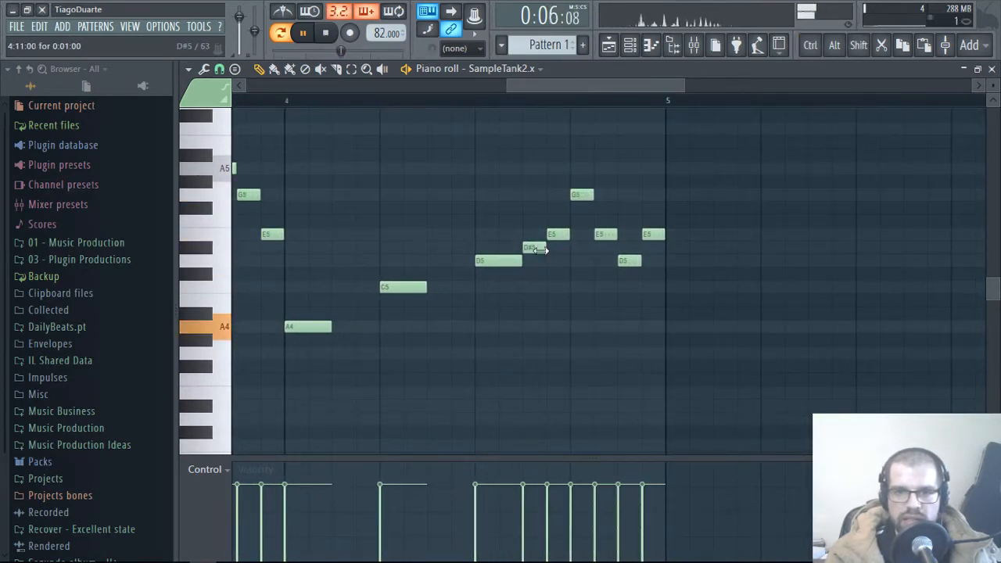
pyautogui.rightClick(557, 234)
pyautogui.moveTo(545, 248); pyautogui.dragTo(569, 248)
pyautogui.moveTo(428, 287); pyautogui.dragTo(467, 298)
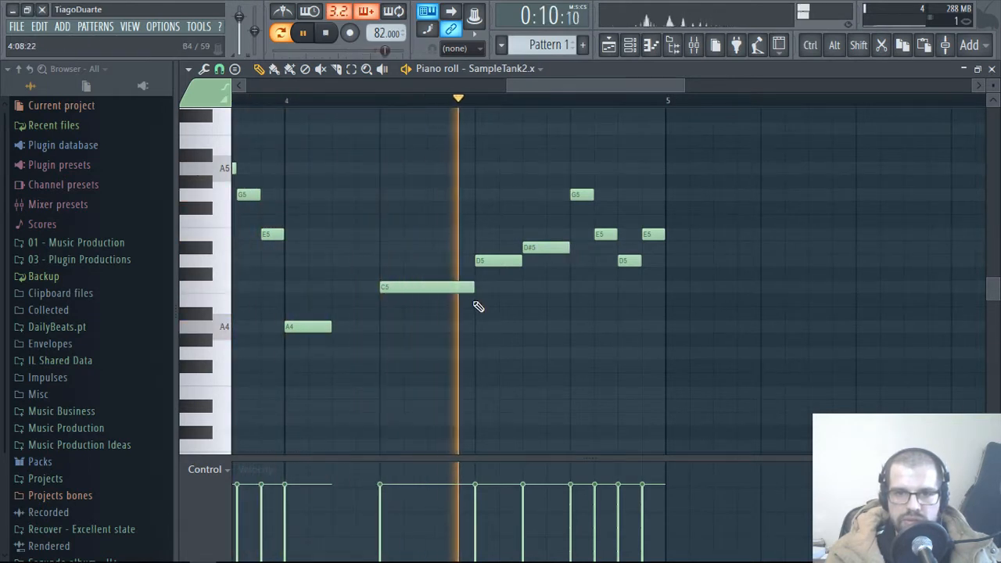
# Step: Replace the last three notes of bar 4 by lengthening G5 to an eighth note and adding an eighth-note A5, and play the pattern
pyautogui.press('space')
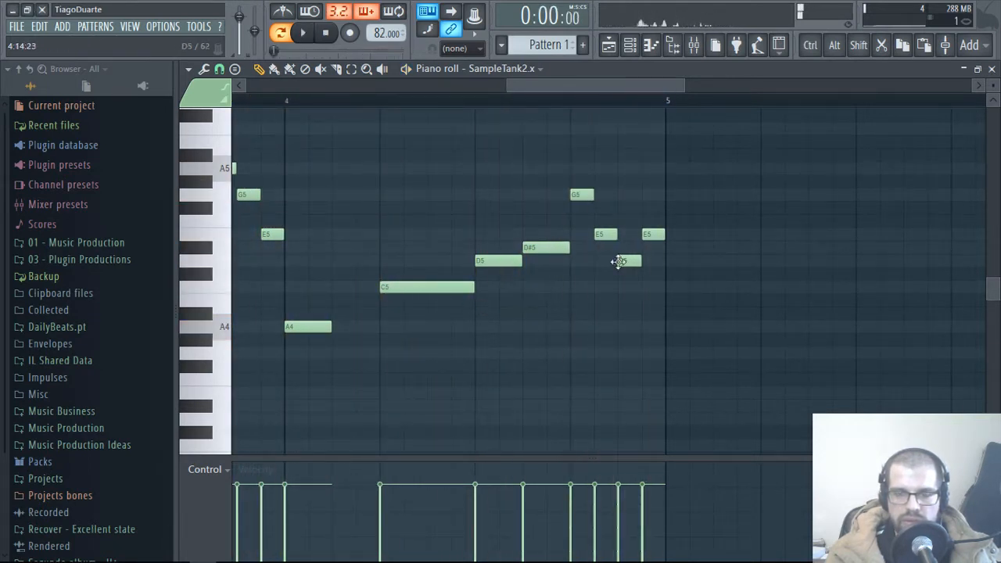
pyautogui.scroll(2, 622, 262)
pyautogui.rightClick(606, 313)
pyautogui.rightClick(639, 341)
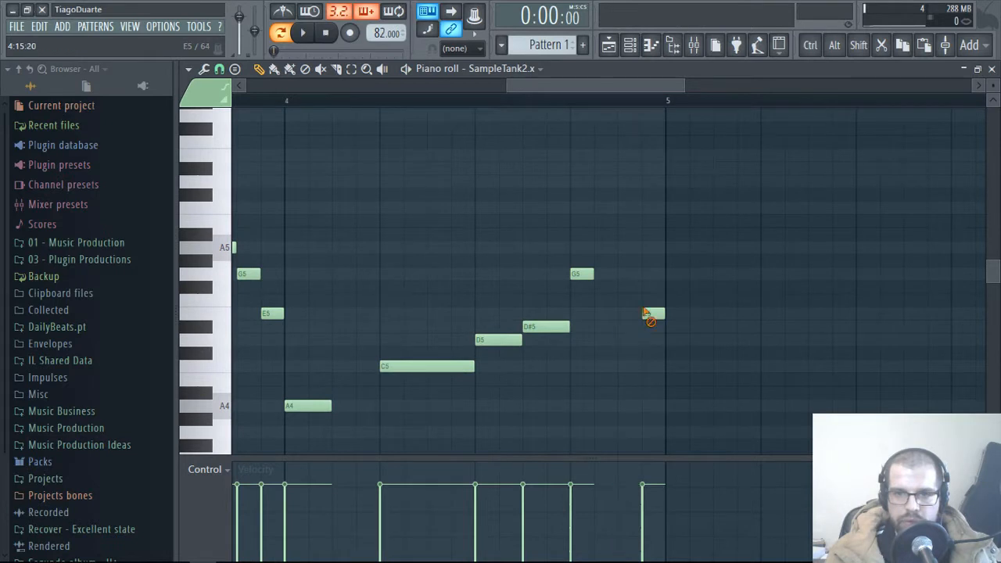
pyautogui.rightClick(653, 314)
pyautogui.moveTo(592, 274)
pyautogui.mouseDown()
pyautogui.moveTo(617, 273)
pyautogui.moveTo(607, 201)
pyautogui.moveTo(606, 257)
pyautogui.mouseUp()
pyautogui.keyDown('ctrl'); pyautogui.rightClick(641, 357); pyautogui.keyUp('ctrl')
pyautogui.press('space')
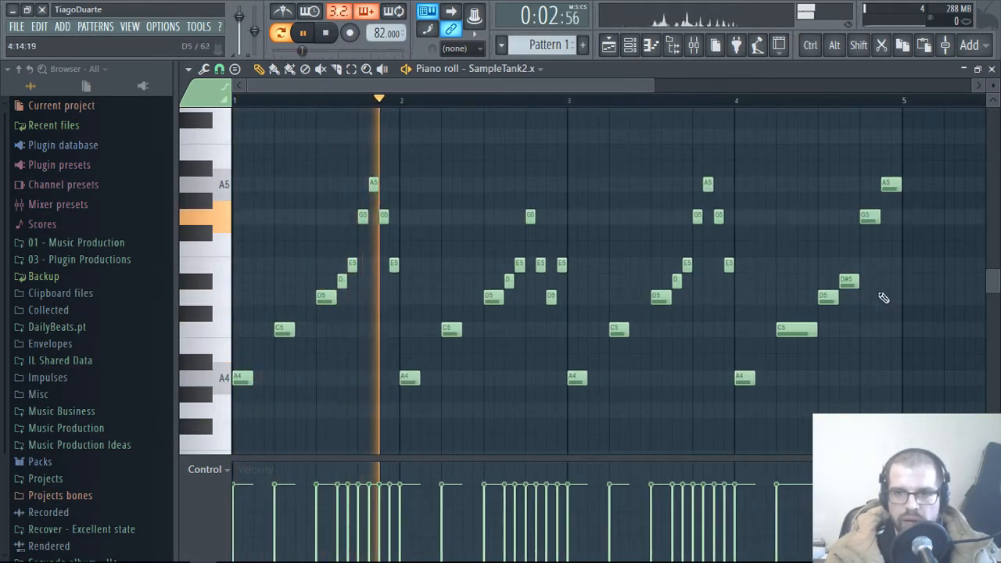
# Step: Turn bar 4's ending into a descending line by lowering its D#5 to C5, G5 to A4 and A5 to G4
pyautogui.moveTo(849, 280); pyautogui.dragTo(848, 330)
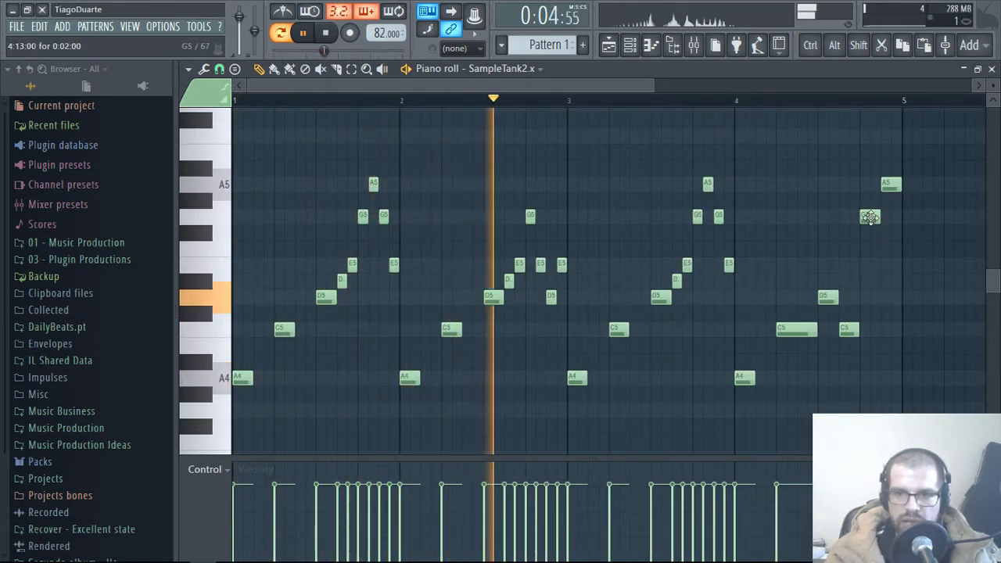
pyautogui.moveTo(870, 217); pyautogui.dragTo(867, 379)
pyautogui.moveTo(888, 184); pyautogui.dragTo(891, 408)
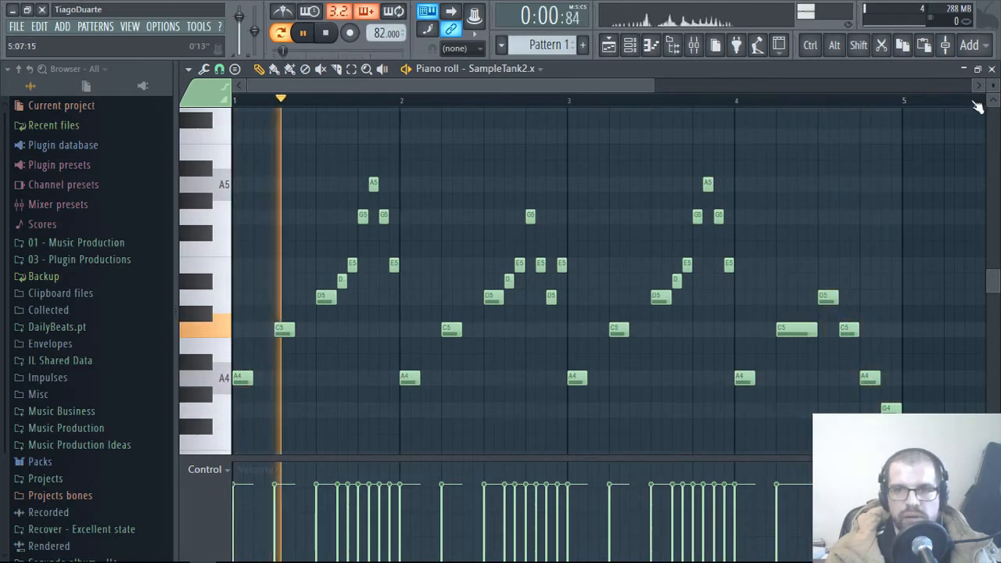
# Step: Transpose the whole SampleTank melody down one octave and route its channel to mixer track 2
pyautogui.click(992, 70)
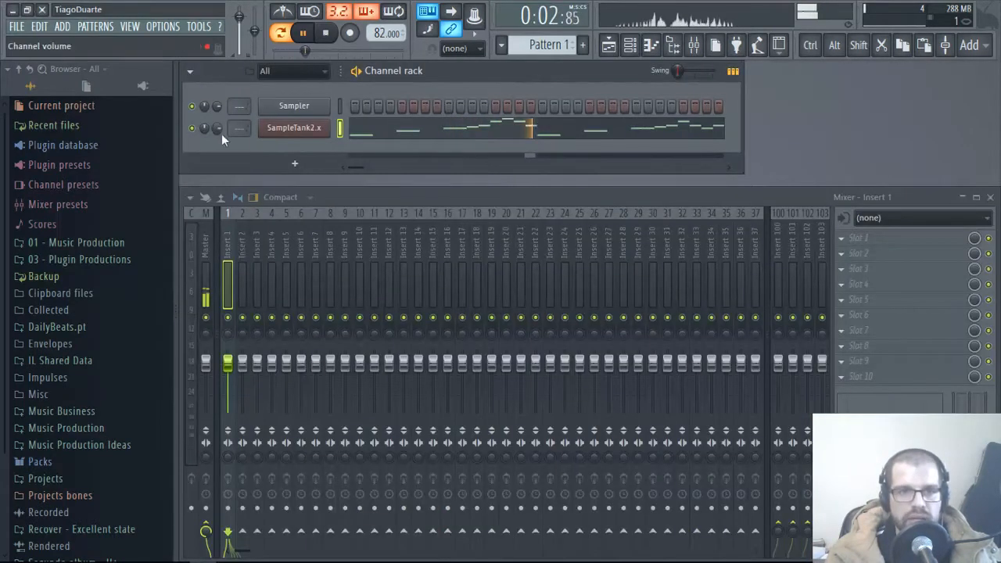
pyautogui.click(406, 129)
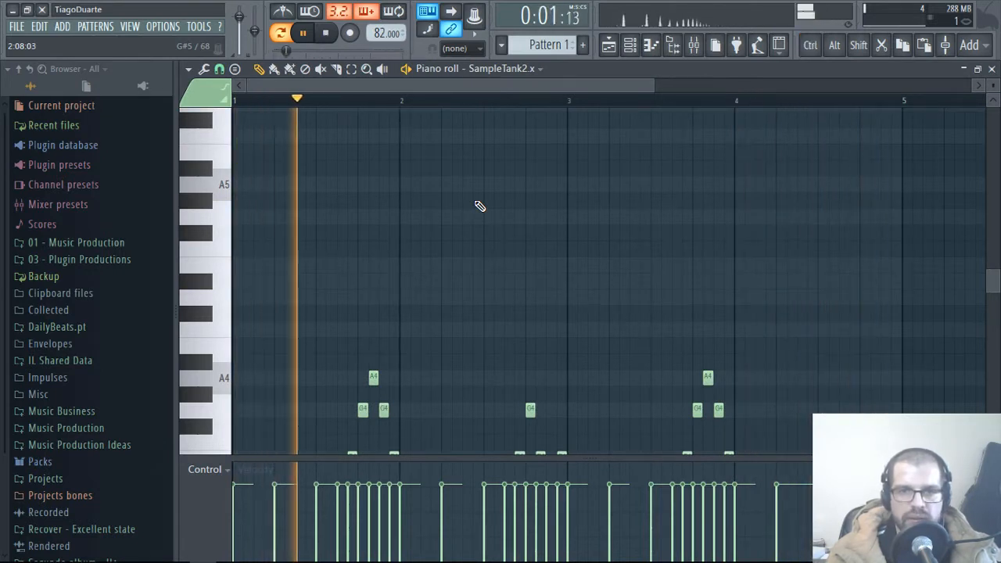
pyautogui.scroll(-4, 422, 266)
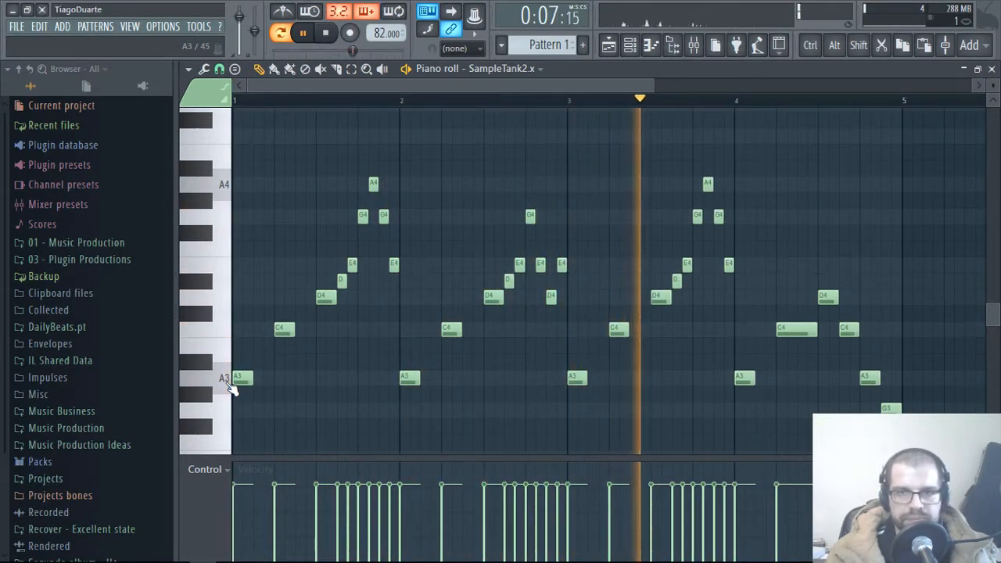
pyautogui.click(991, 69)
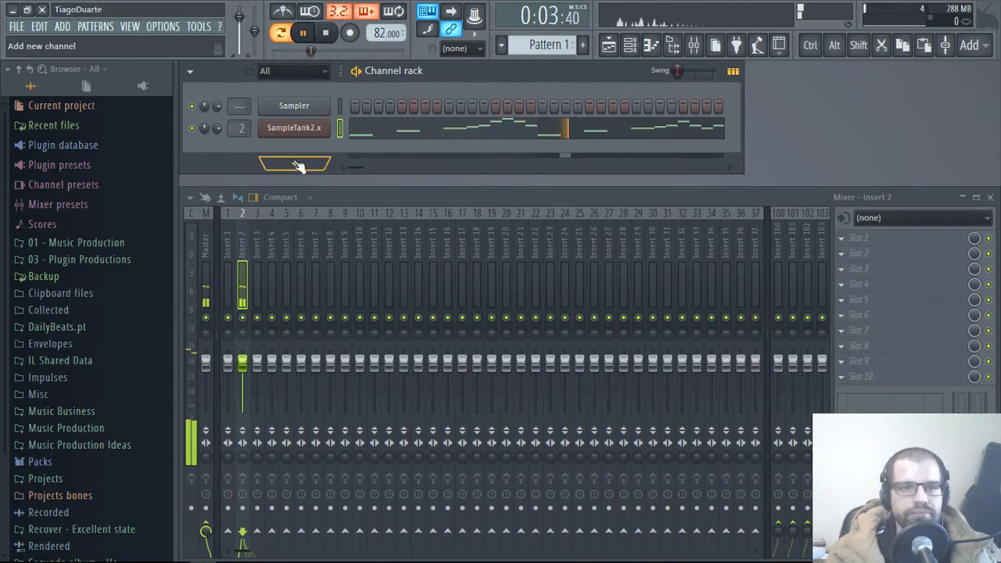
# Step: Add the Strat Mute guitar preset from the Instruments packs as a new channel and route it to mixer track 3
pyautogui.click(63, 466)
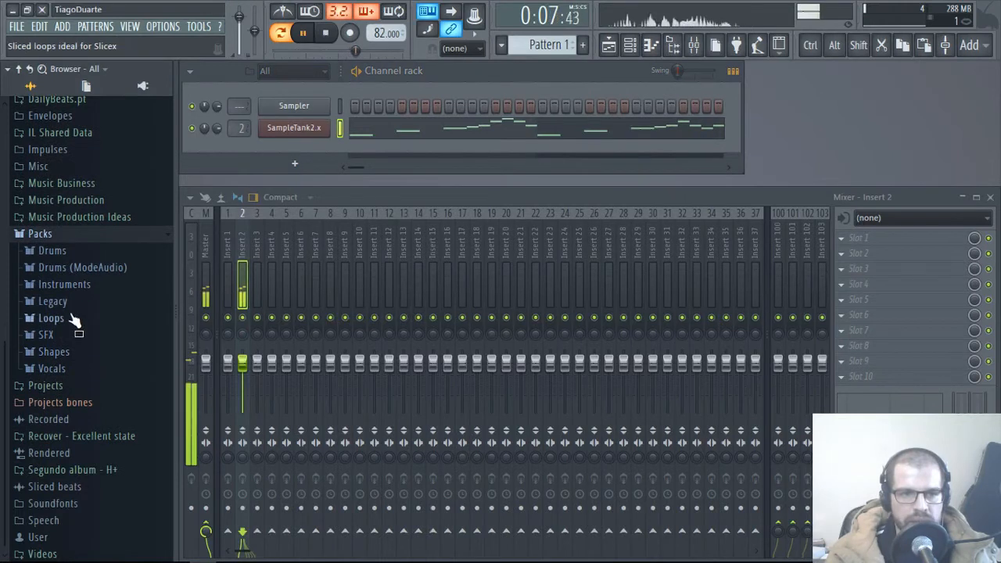
pyautogui.click(64, 284)
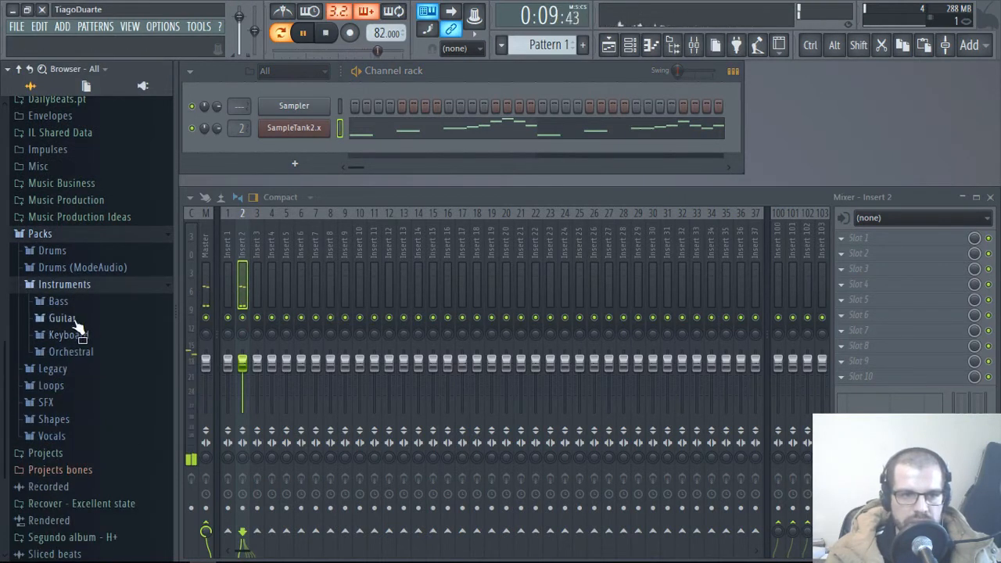
pyautogui.click(63, 319)
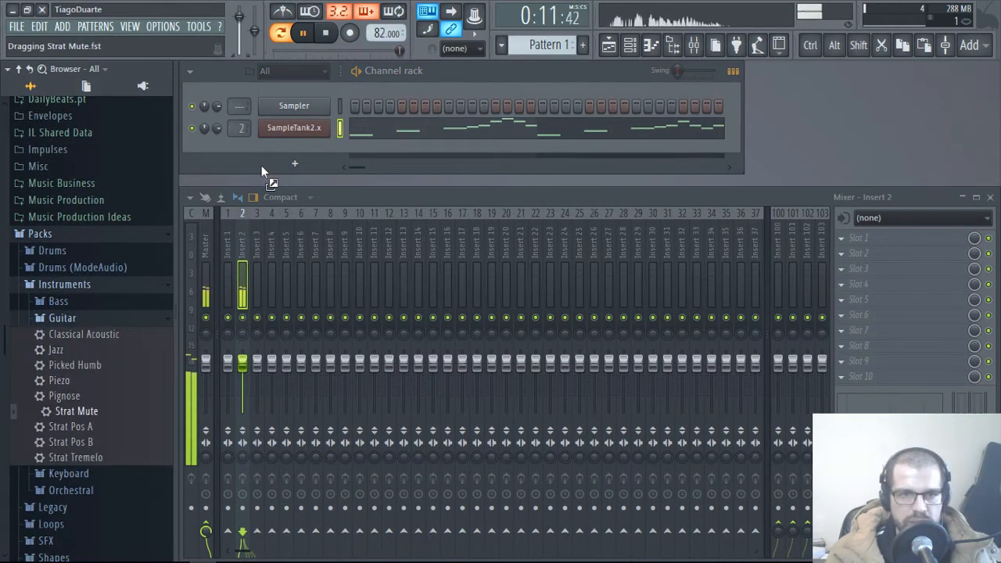
pyautogui.moveTo(298, 146); pyautogui.dragTo(297, 147)
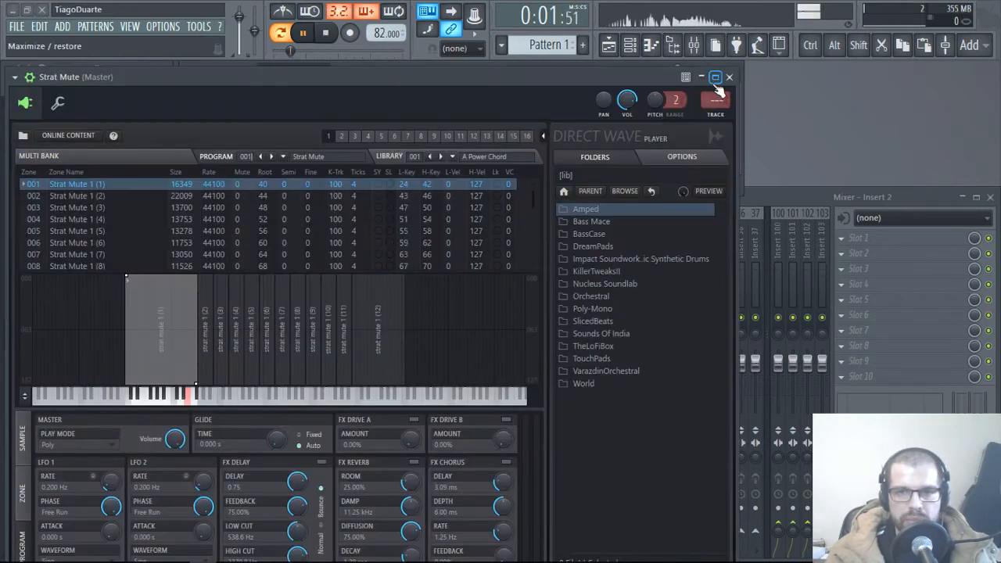
pyautogui.click(728, 76)
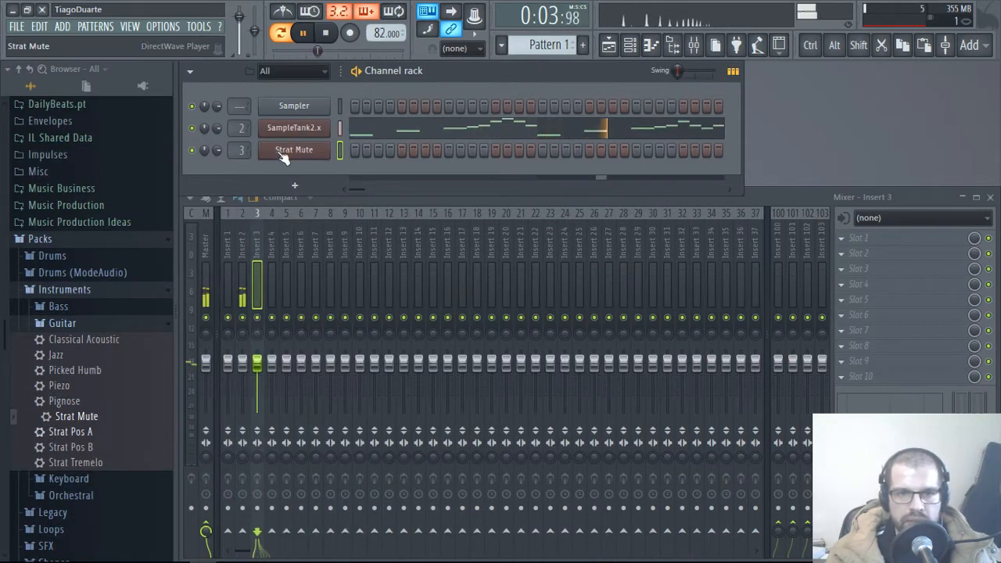
# Step: Audition A3 and A2 on Strat Mute, and fill bar 1 with sixteenth-length notes on every eighth: six A2 and two C3
pyautogui.rightClick(327, 146)
pyautogui.click(348, 148)
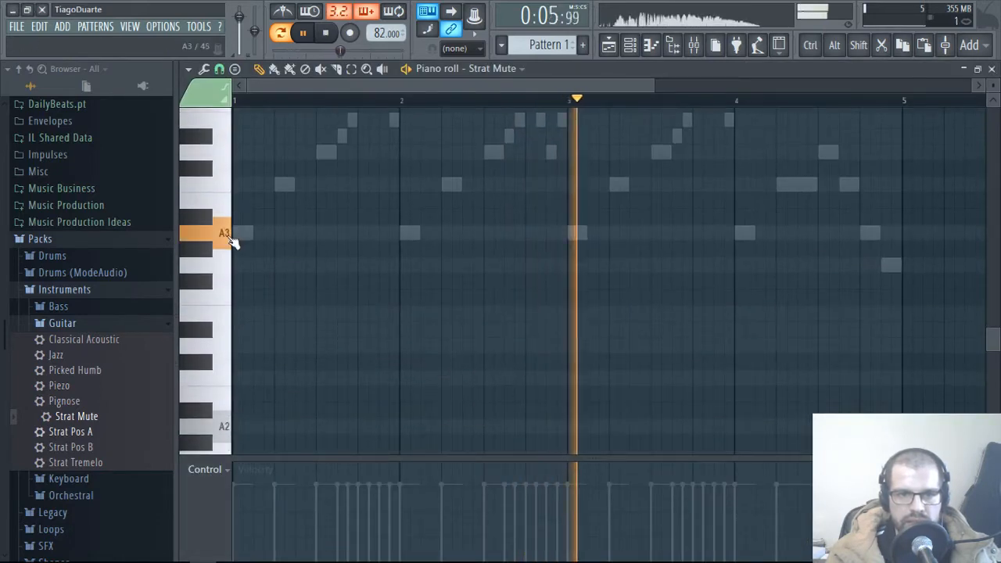
pyautogui.click(226, 233)
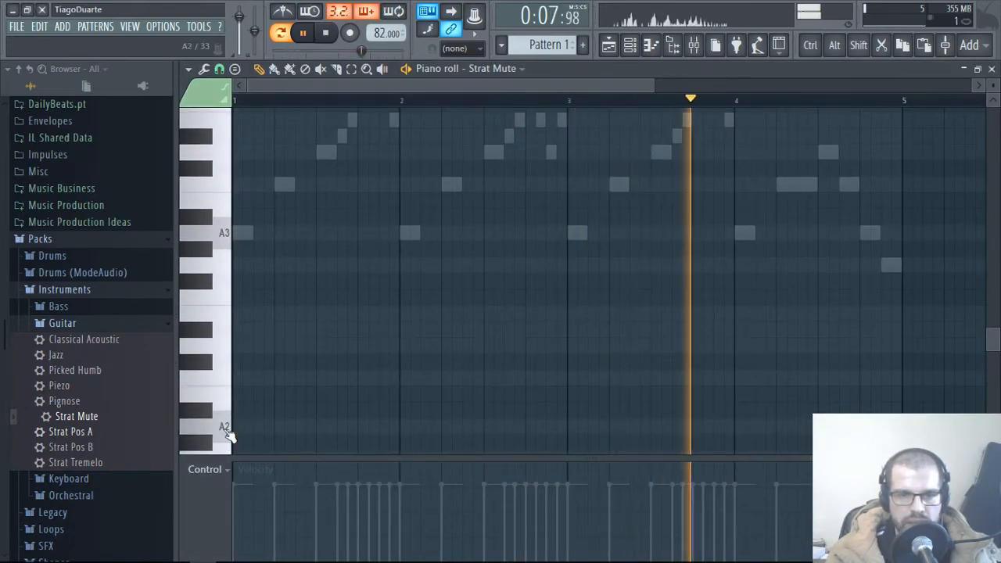
pyautogui.click(227, 430)
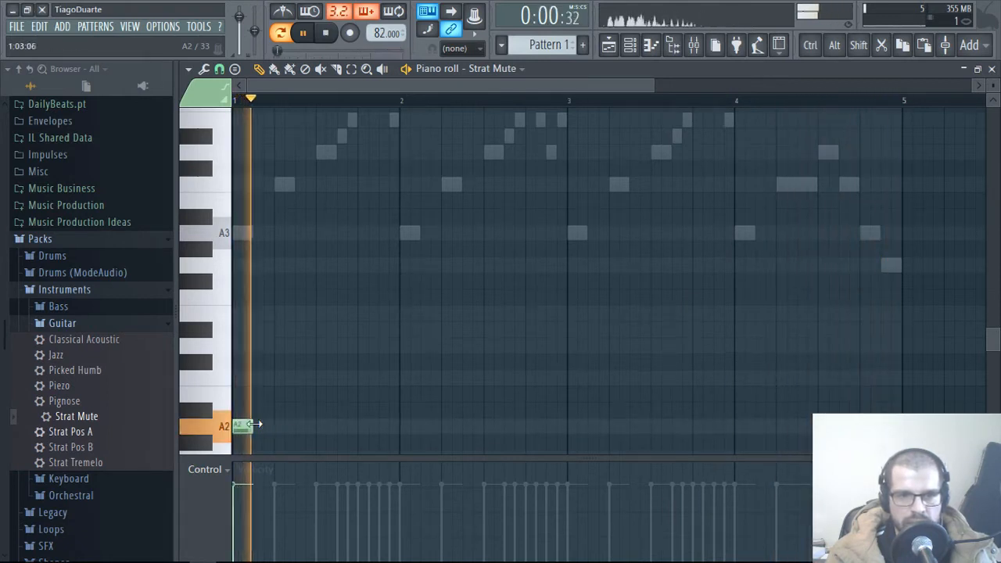
pyautogui.press('space')
pyautogui.moveTo(252, 423); pyautogui.dragTo(245, 427)
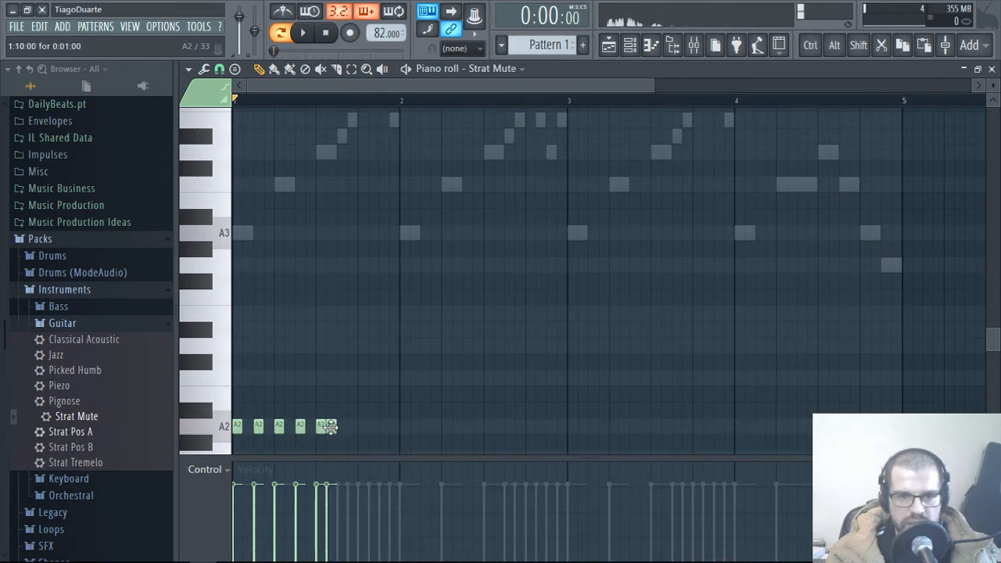
pyautogui.click(362, 378)
pyautogui.click(382, 379)
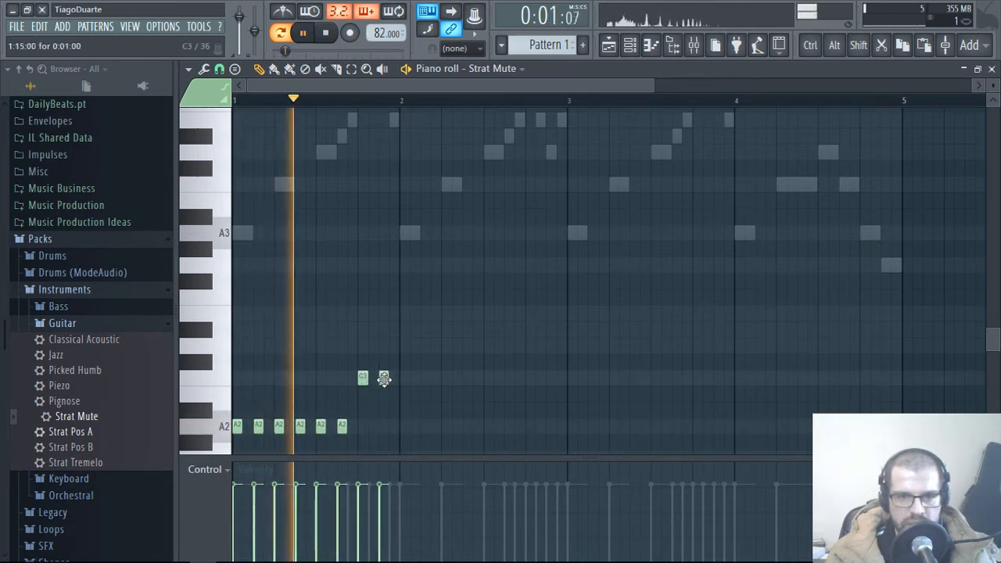
# Step: Duplicate the one-bar Strat Mute riff into bars 2, 3 and 4
pyautogui.scroll(-3, 386, 416)
pyautogui.moveTo(461, 161); pyautogui.dragTo(739, 281)
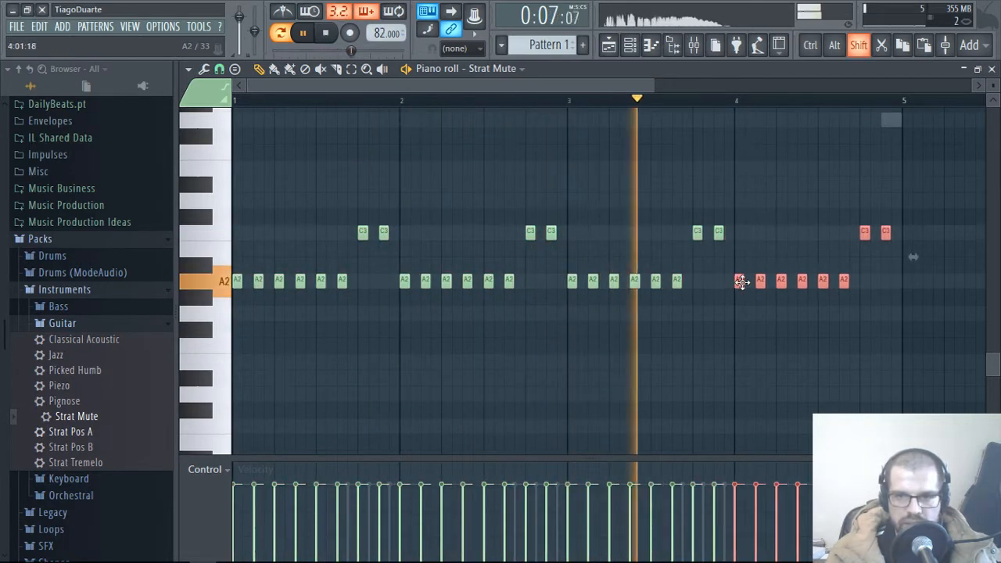
pyautogui.scroll(5, 811, 368)
pyautogui.scroll(-5, 813, 353)
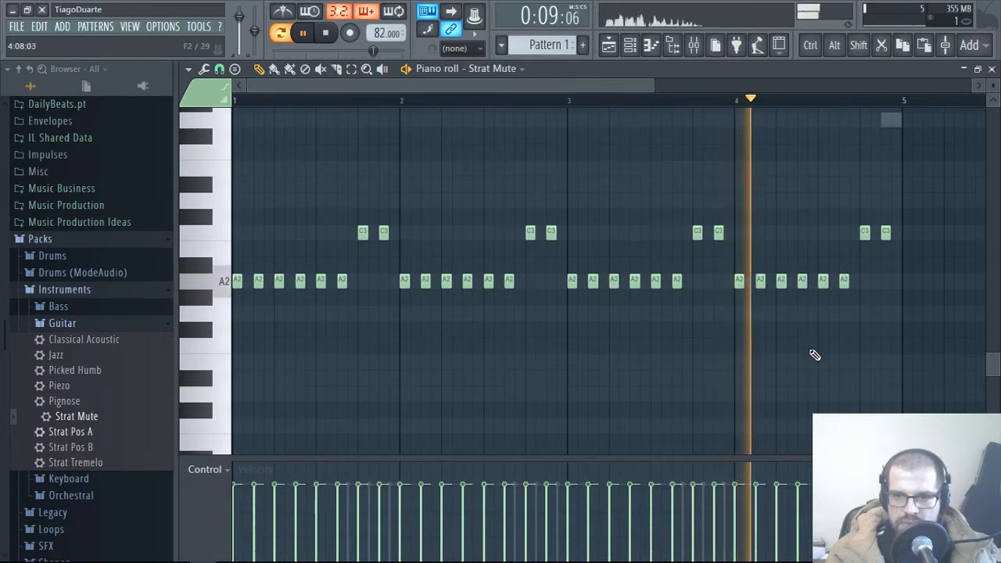
pyautogui.scroll(4, 813, 355)
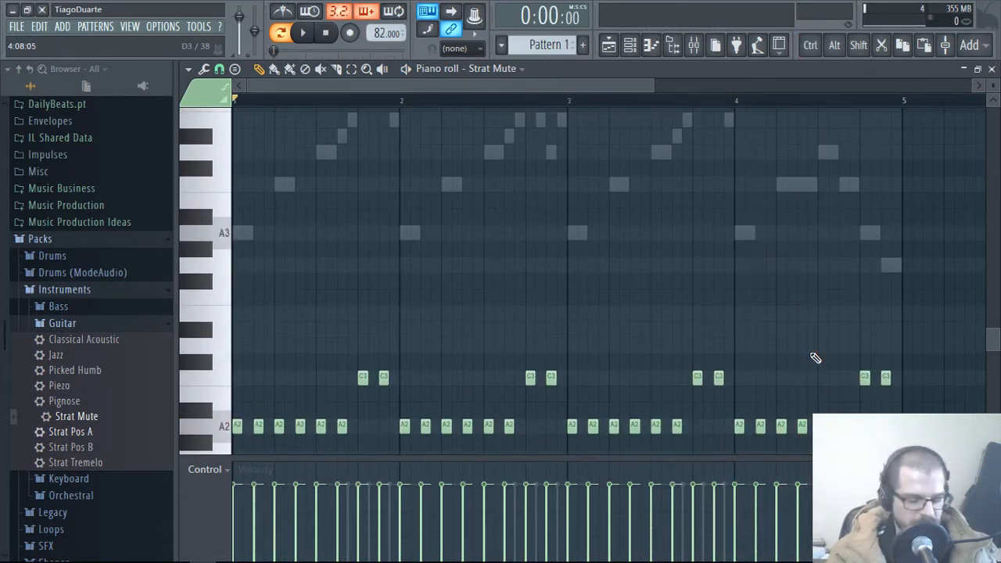
# Step: Raise the riff one octave and rework bar 4 to follow the melody with A3, A3, C4, C4, D4, C4, A3 and G3
pyautogui.hotkey('ctrl', 'Up')
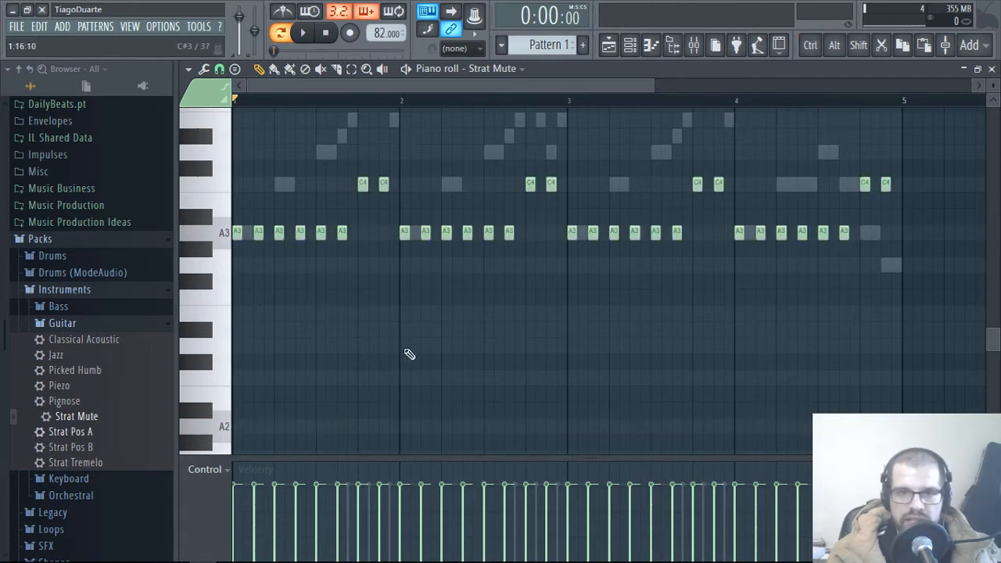
pyautogui.moveTo(707, 241); pyautogui.dragTo(400, 313)
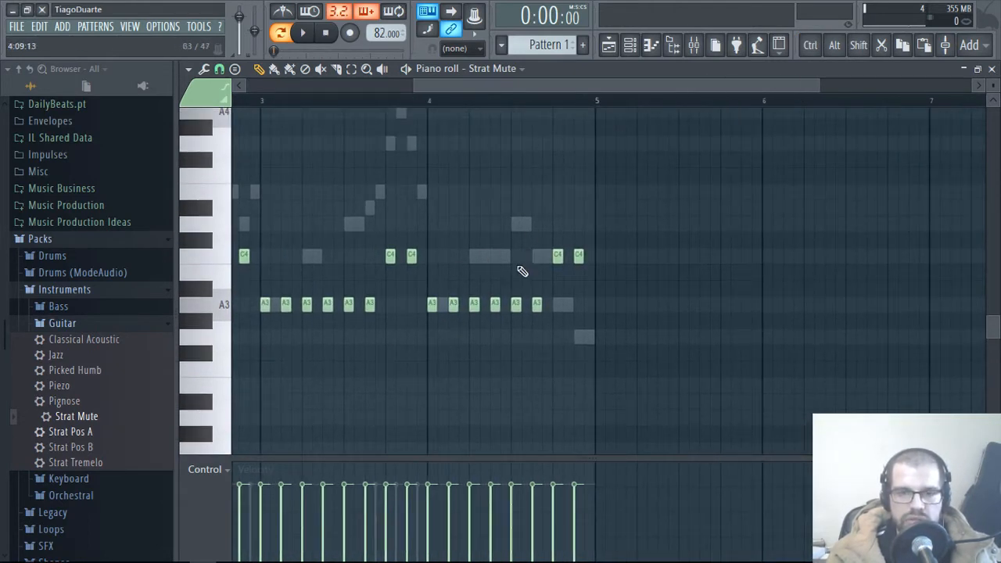
pyautogui.keyDown('ctrl'); pyautogui.scroll(2, 523, 271); pyautogui.keyUp('ctrl')
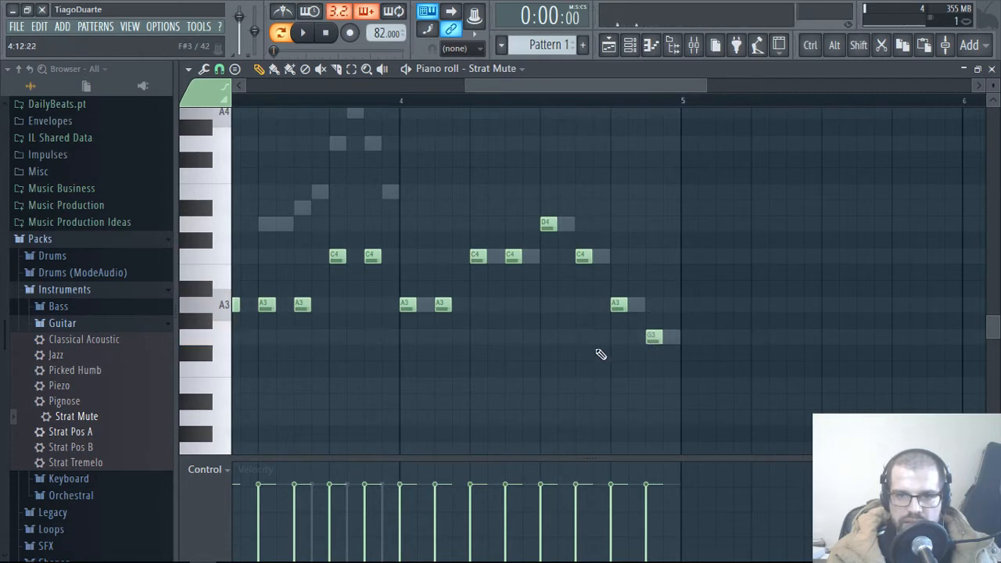
# Step: Transpose the whole Strat Mute riff down one octave
pyautogui.keyDown('ctrl'); pyautogui.scroll(-2, 578, 361); pyautogui.keyUp('ctrl')
pyautogui.keyDown('ctrl'); pyautogui.moveTo(913, 391); pyautogui.dragTo(731, 190); pyautogui.keyUp('ctrl')
pyautogui.rightClick(820, 396)
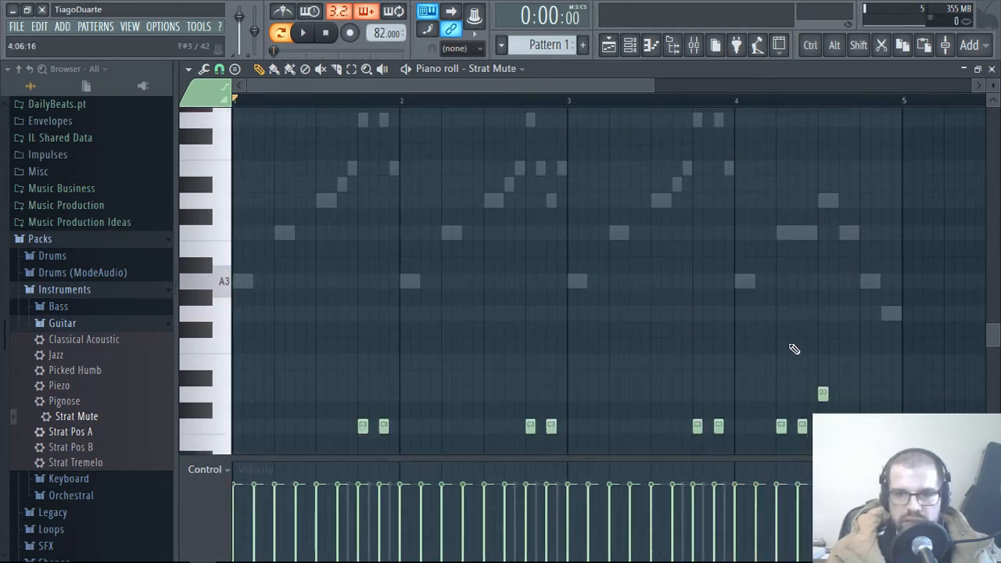
pyautogui.keyDown('ctrl'); pyautogui.scroll(2, 750, 351); pyautogui.keyUp('ctrl')
pyautogui.moveTo(448, 339); pyautogui.dragTo(899, 258)
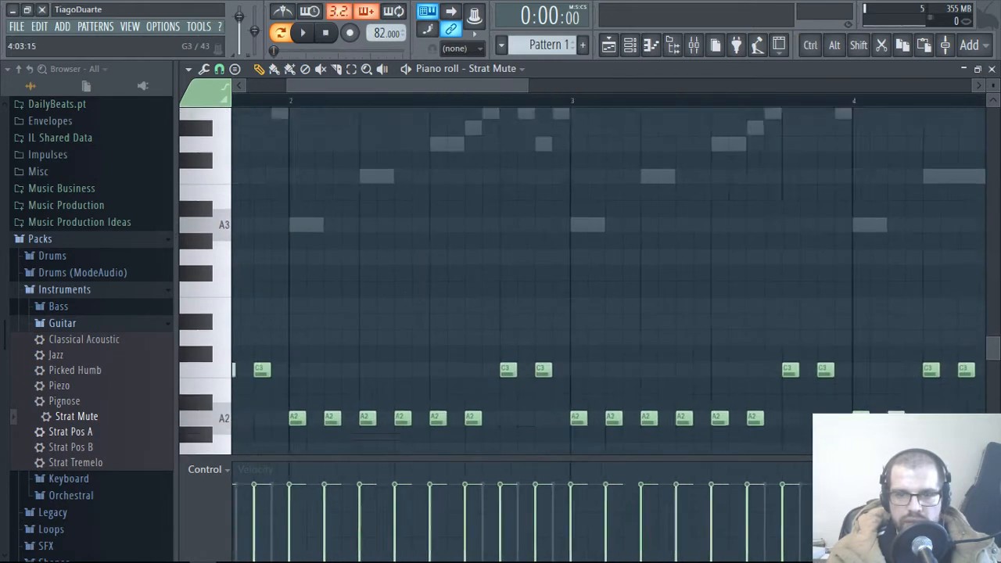
pyautogui.keyDown('ctrl'); pyautogui.scroll(-3, 561, 330); pyautogui.keyUp('ctrl')
# Step: Play the pattern and slightly lower the fader of mixer track 3
pyautogui.press('space')
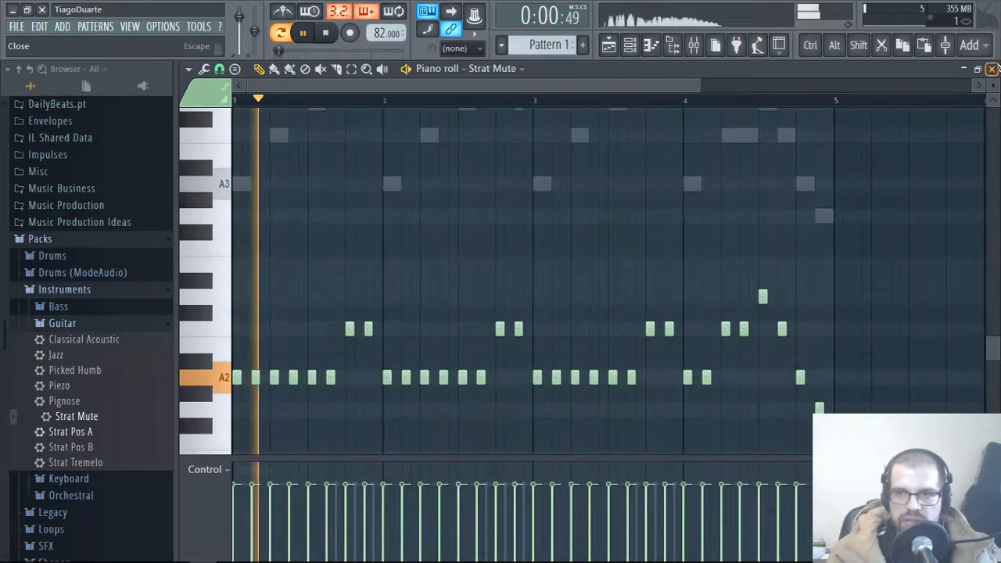
pyautogui.click(991, 69)
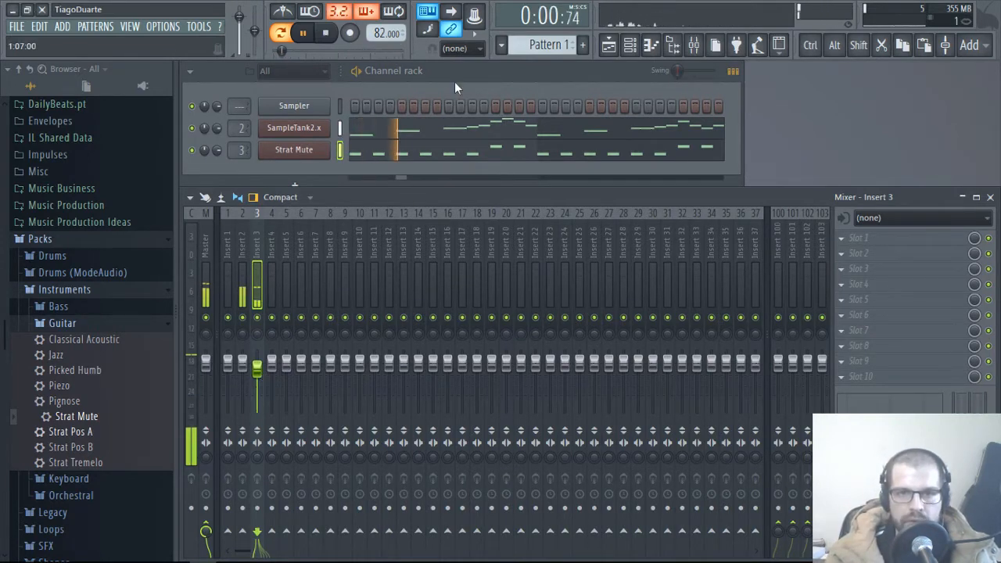
# Step: Copy the Strat Mute notes of bar 4 one step later and one octave higher, keeping the original notes
pyautogui.click(440, 157)
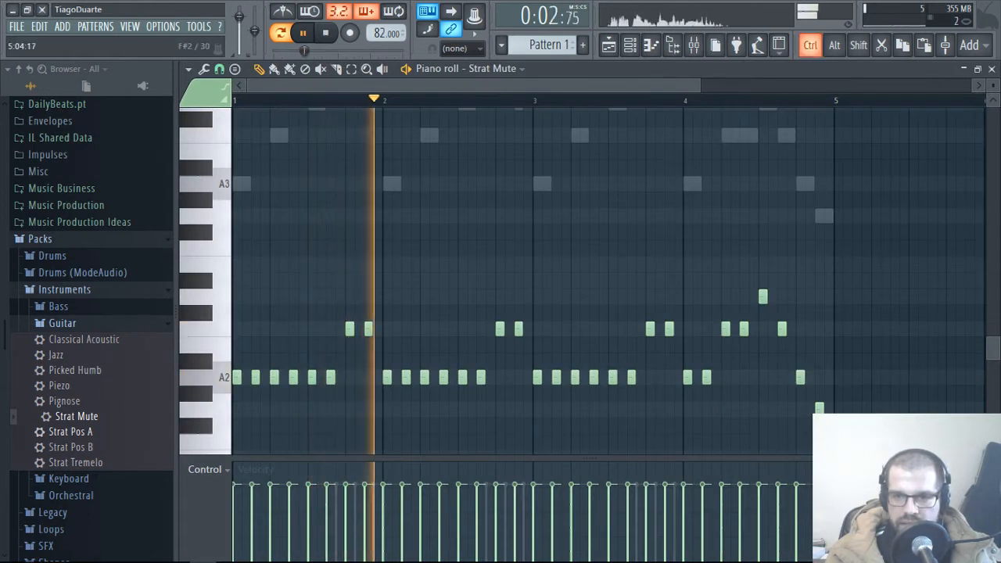
pyautogui.moveTo(863, 431); pyautogui.dragTo(698, 291)
pyautogui.keyDown('shift'); pyautogui.click(687, 379); pyautogui.keyUp('shift')
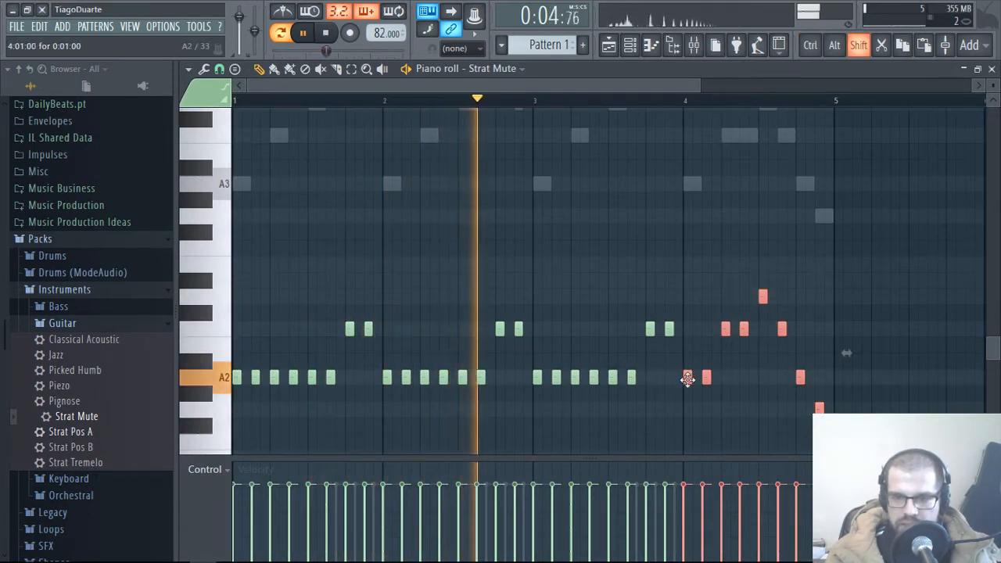
pyautogui.moveTo(689, 380); pyautogui.dragTo(693, 381)
pyautogui.hotkey('ctrl', 'Up')
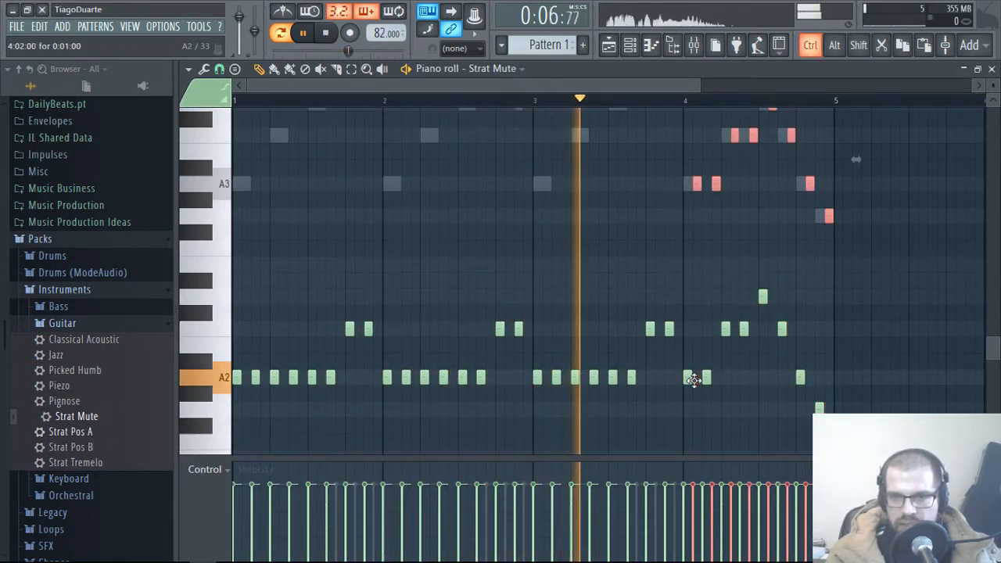
pyautogui.click(749, 394)
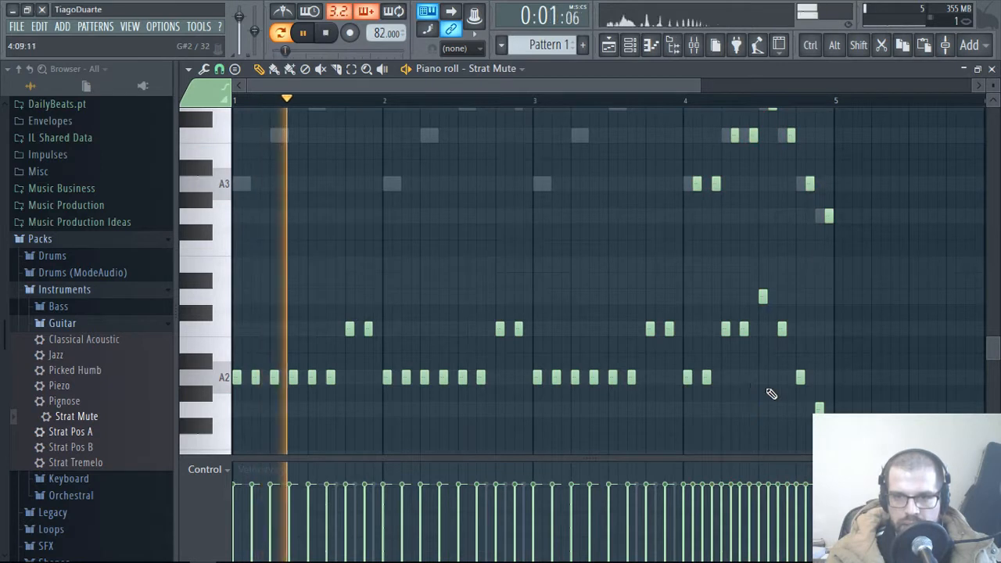
pyautogui.scroll(3, 774, 397)
pyautogui.scroll(-3, 776, 398)
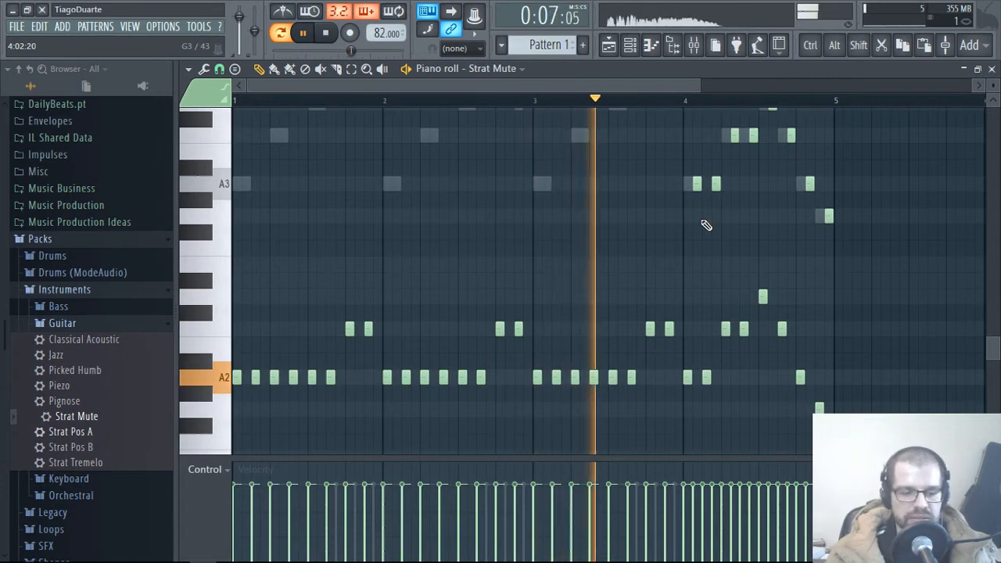
pyautogui.keyDown('ctrl'); pyautogui.rightClick(873, 298); pyautogui.keyUp('ctrl')
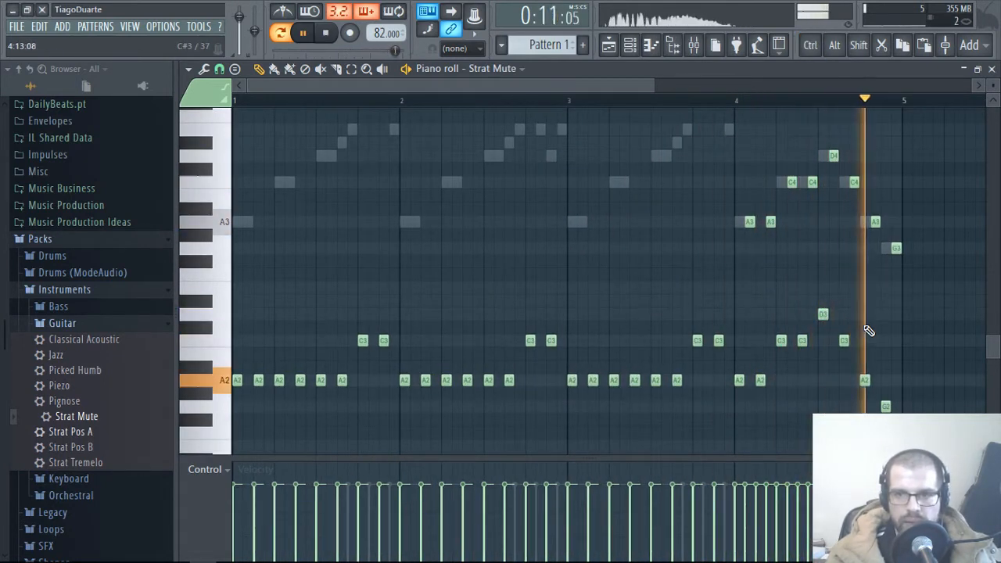
pyautogui.click(990, 68)
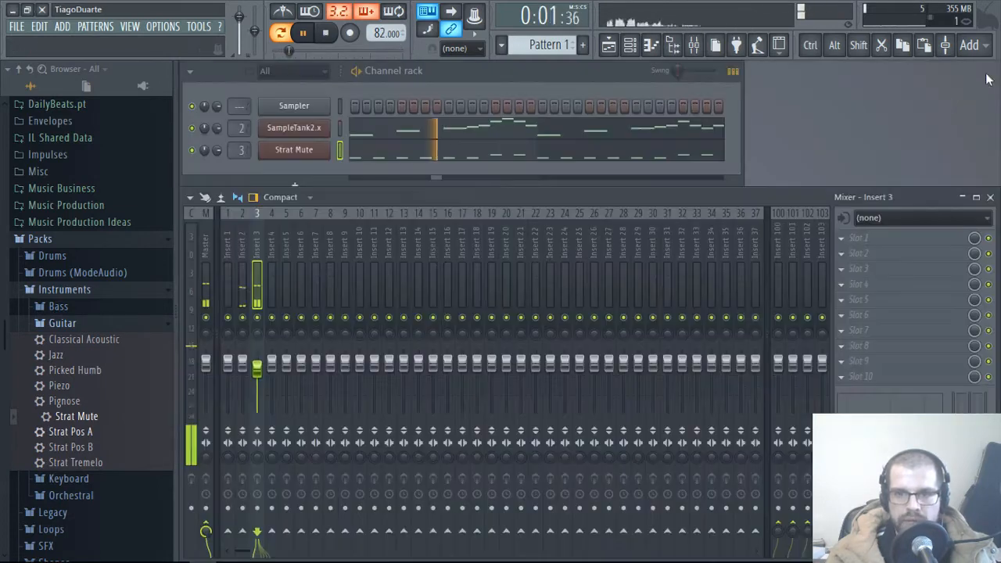
# Step: Rename mixer track 2 as Guitar and mixer track 3 as Mute Guitar
pyautogui.doubleClick(242, 242)
pyautogui.write('Guita')
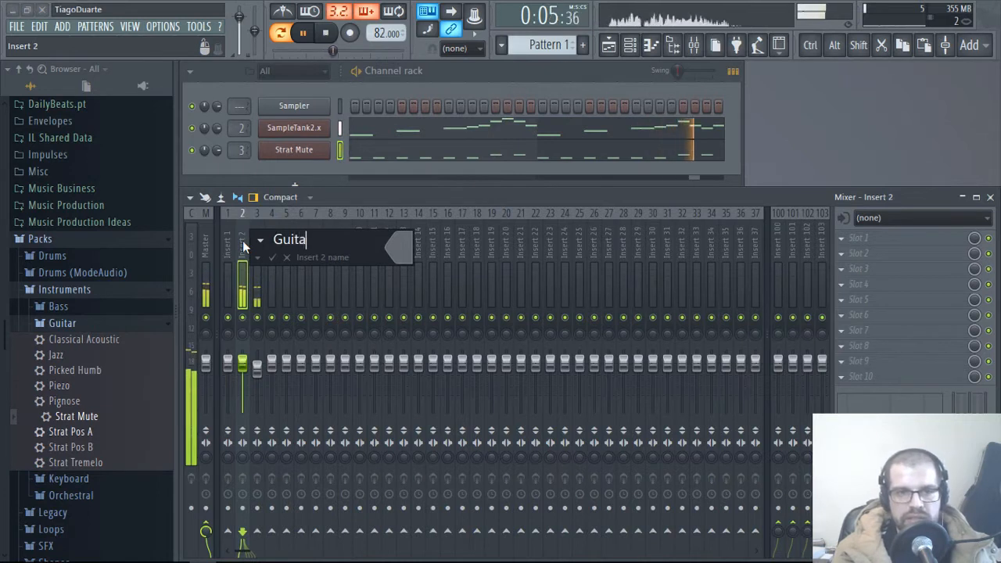
pyautogui.write('r')
pyautogui.press('Return')
pyautogui.press('Right')
pyautogui.press('F2')
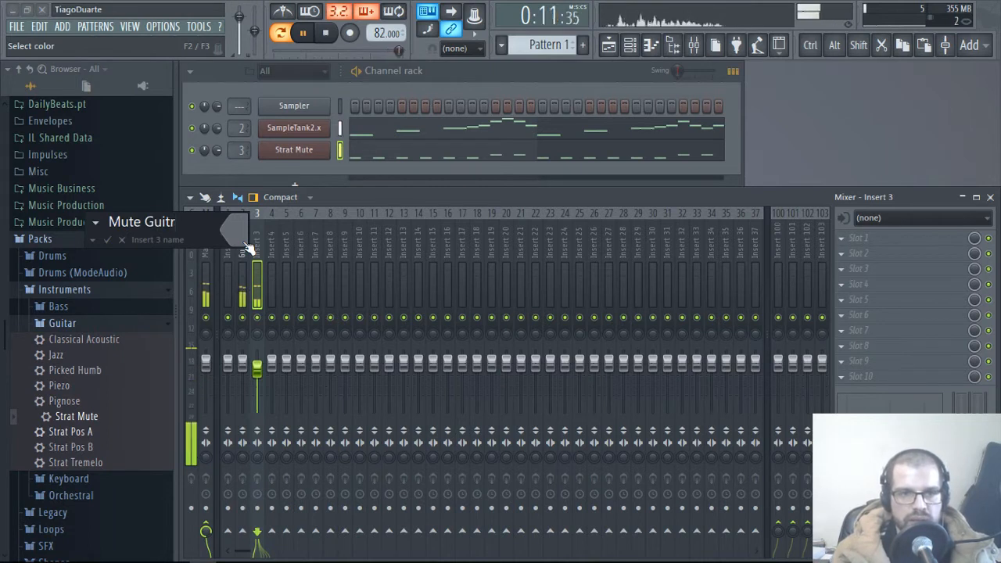
pyautogui.write('Mute Guitar')
pyautogui.press('Return')
# Step: Rename mixer track 1 as Mix and route the Guitar and Mute Guitar tracks only to it
pyautogui.click(227, 250)
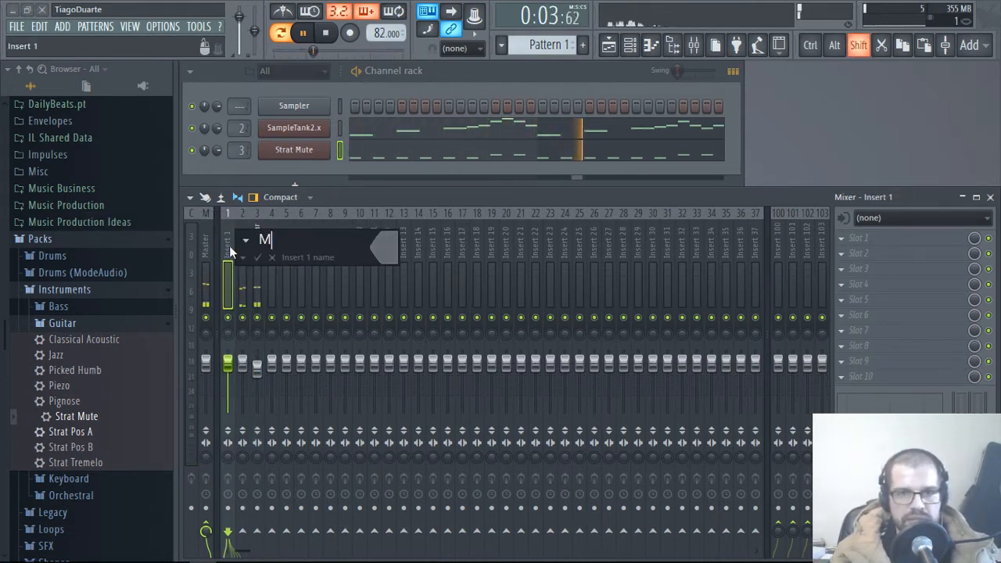
pyautogui.press('Return')
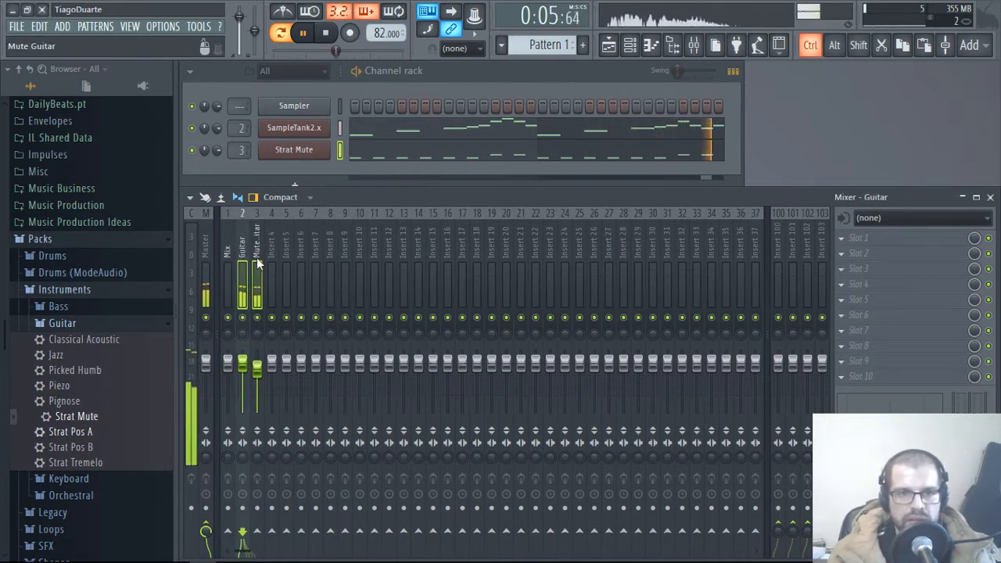
pyautogui.rightClick(242, 538)
pyautogui.click(279, 512)
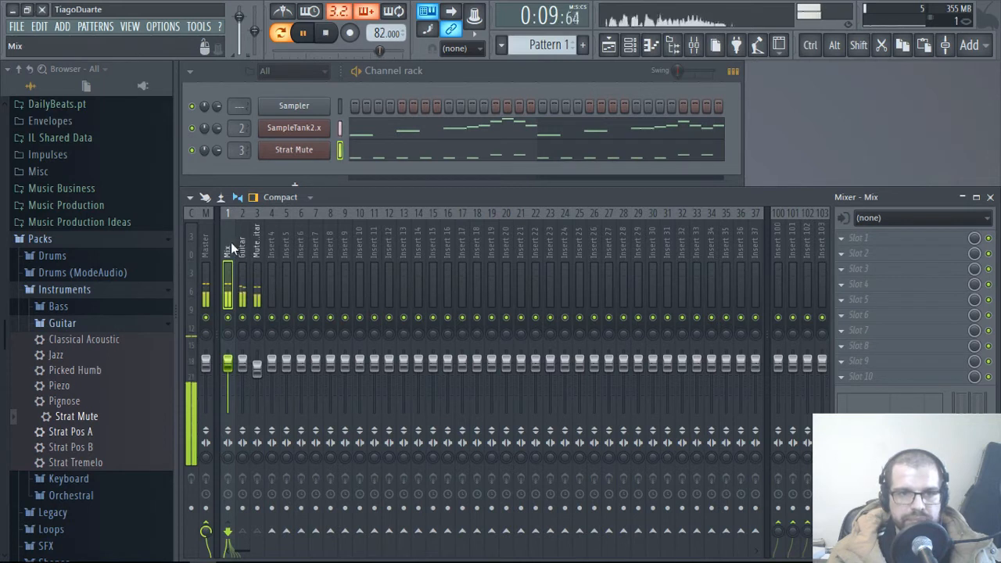
# Step: Add the Classic 80 bass instrument as a new channel and open its piano roll
pyautogui.click(58, 306)
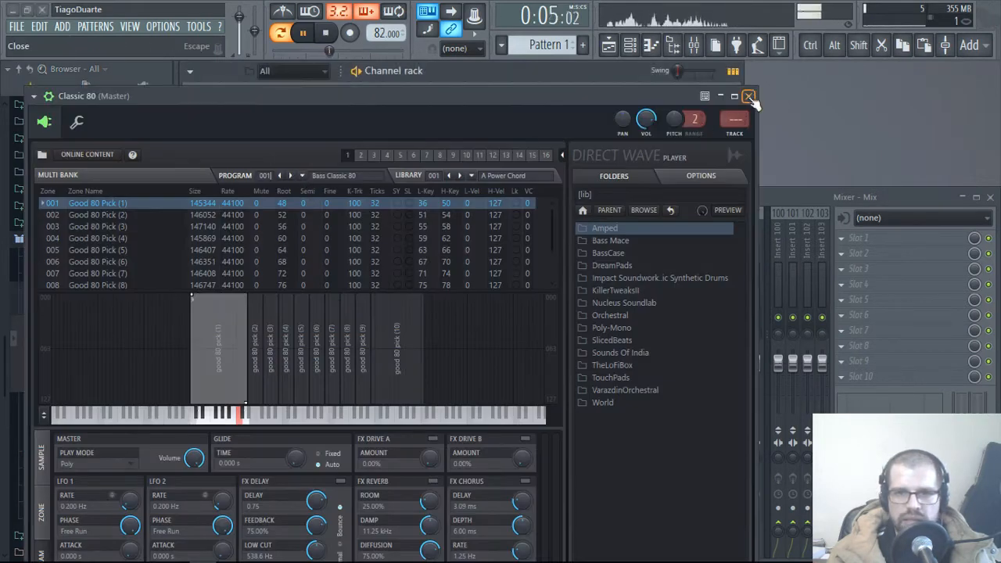
pyautogui.click(749, 96)
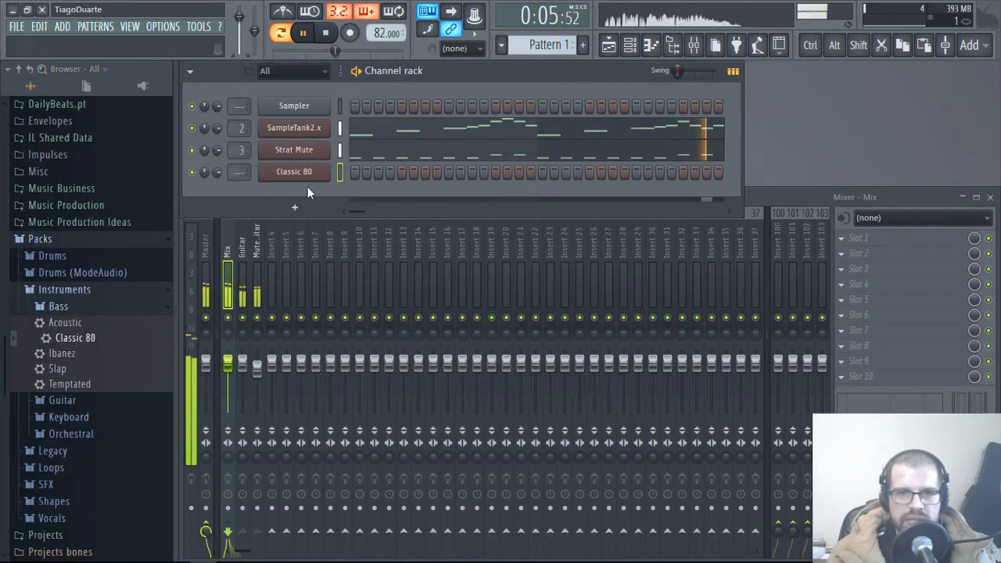
pyautogui.rightClick(320, 170)
pyautogui.click(400, 174)
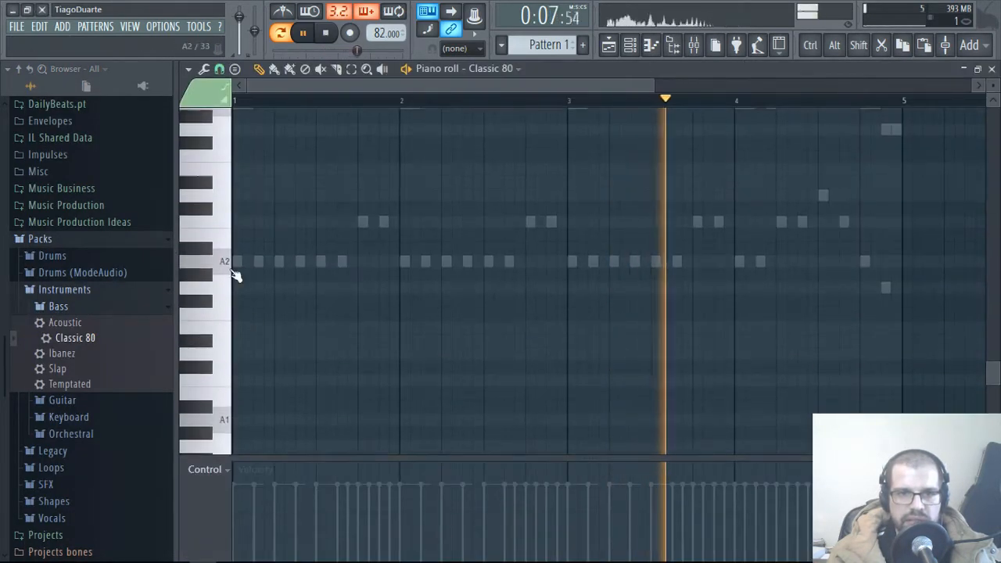
# Step: Draw one-bar bass notes A5, C6 and D6 in bars 1, 2 and 3
pyautogui.scroll(5, 250, 344)
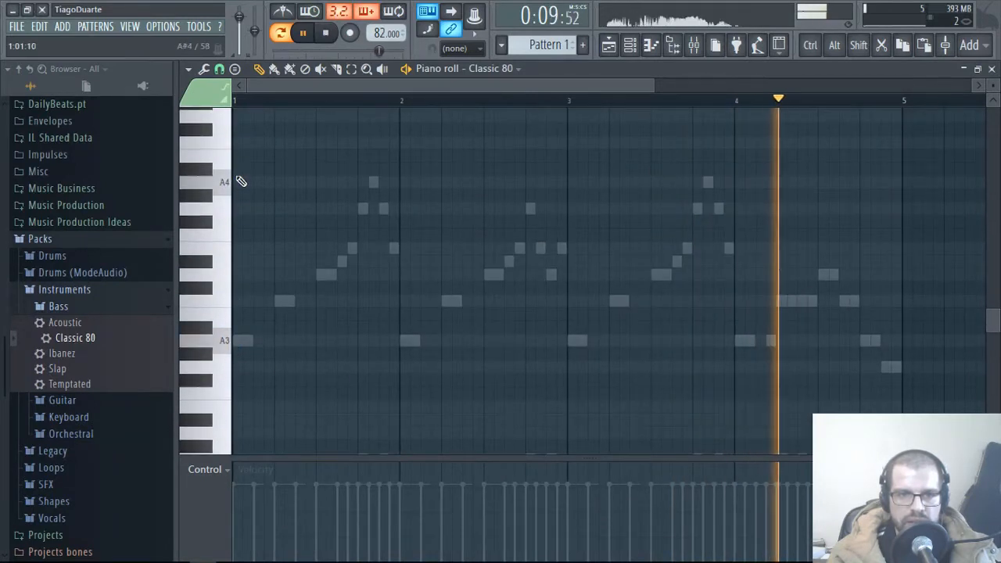
pyautogui.scroll(3, 233, 280)
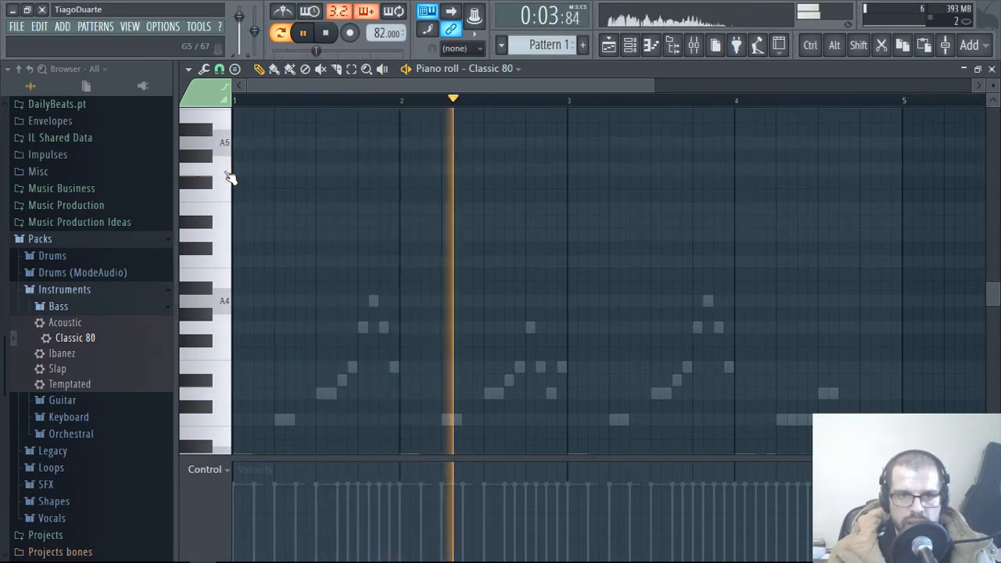
pyautogui.moveTo(234, 143)
pyautogui.mouseDown()
pyautogui.moveTo(417, 152)
pyautogui.moveTo(404, 159)
pyautogui.mouseUp()
pyautogui.scroll(4, 425, 286)
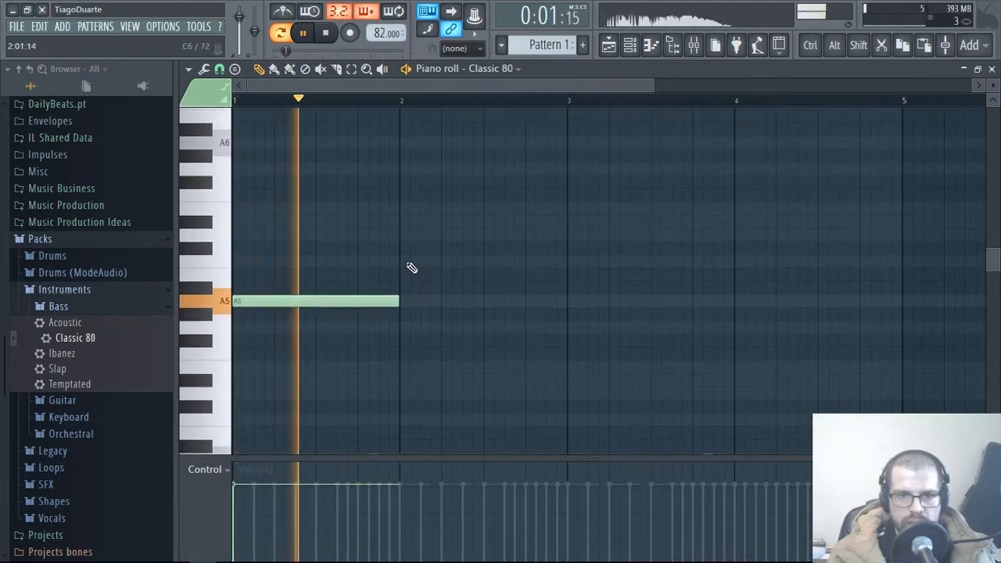
pyautogui.click(408, 261)
pyautogui.click(569, 234)
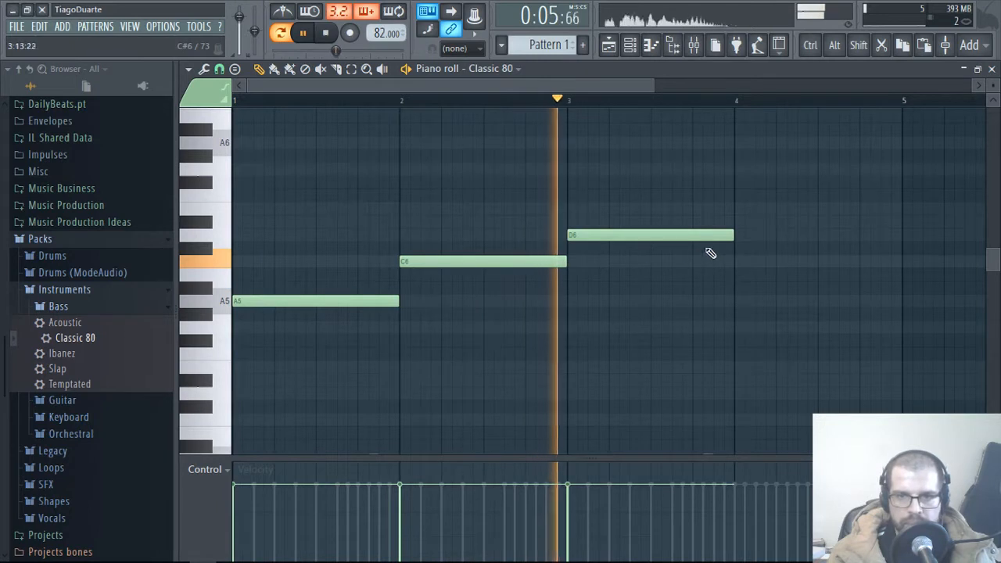
# Step: Add D#6 halfway through bar 3 and E6 at the start of bar 4, trimming D6, D#6 and E6 to half a bar each
pyautogui.click(650, 222)
pyautogui.moveTo(677, 225); pyautogui.dragTo(688, 225)
pyautogui.click(737, 210)
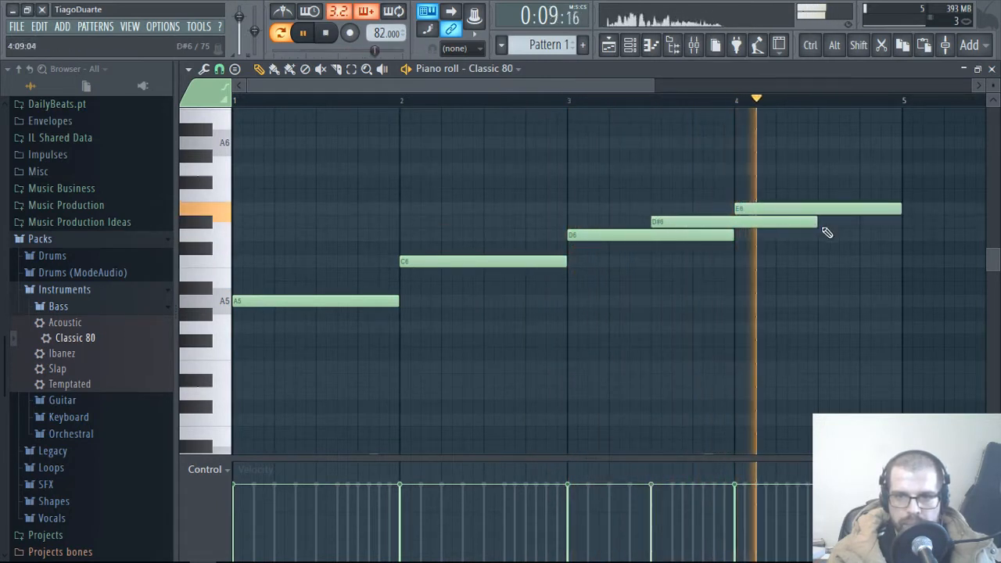
pyautogui.moveTo(813, 224); pyautogui.dragTo(730, 227)
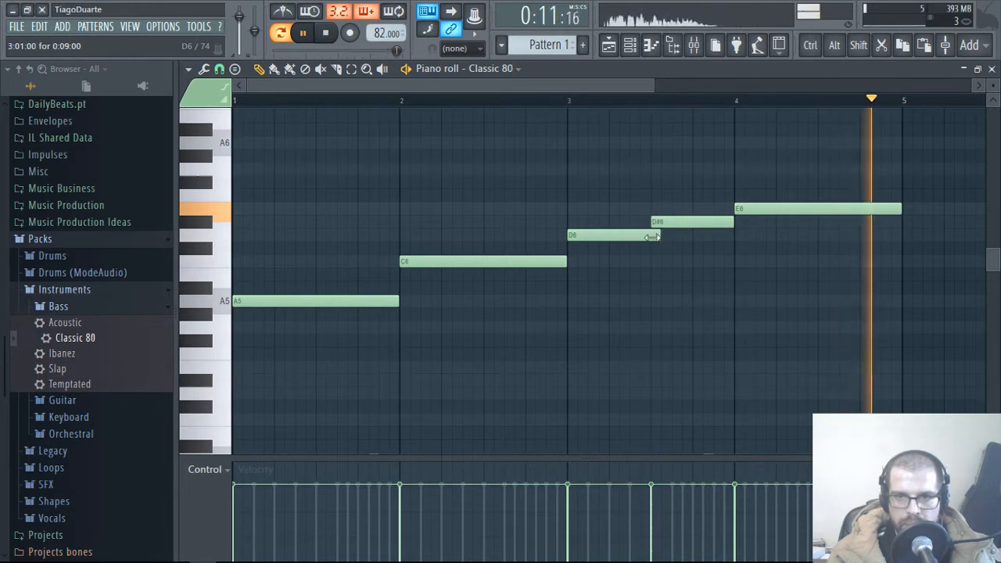
pyautogui.moveTo(899, 216); pyautogui.dragTo(813, 217)
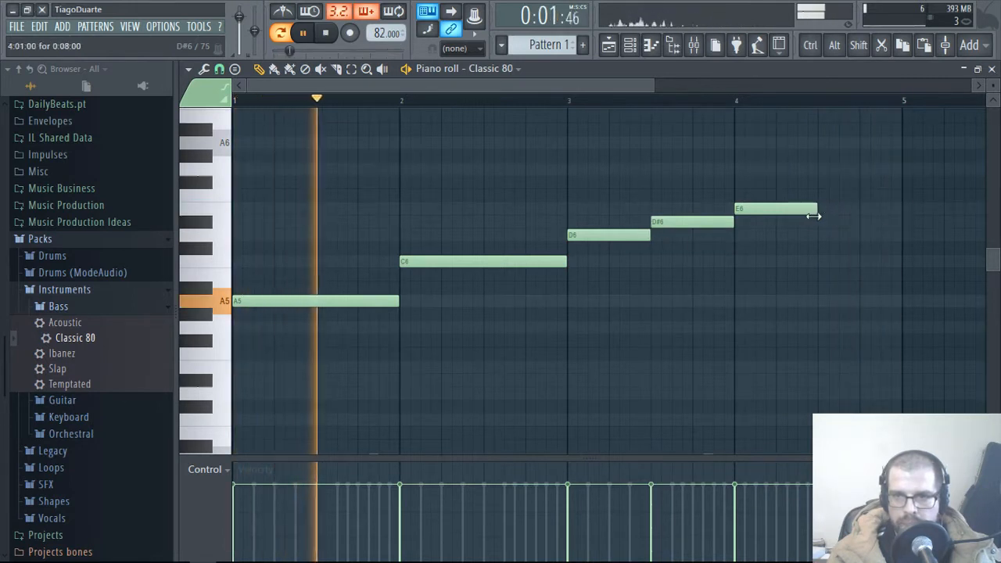
# Step: Fill the second half of bar 4 with quarter-bar notes G6 and A6
pyautogui.click(821, 169)
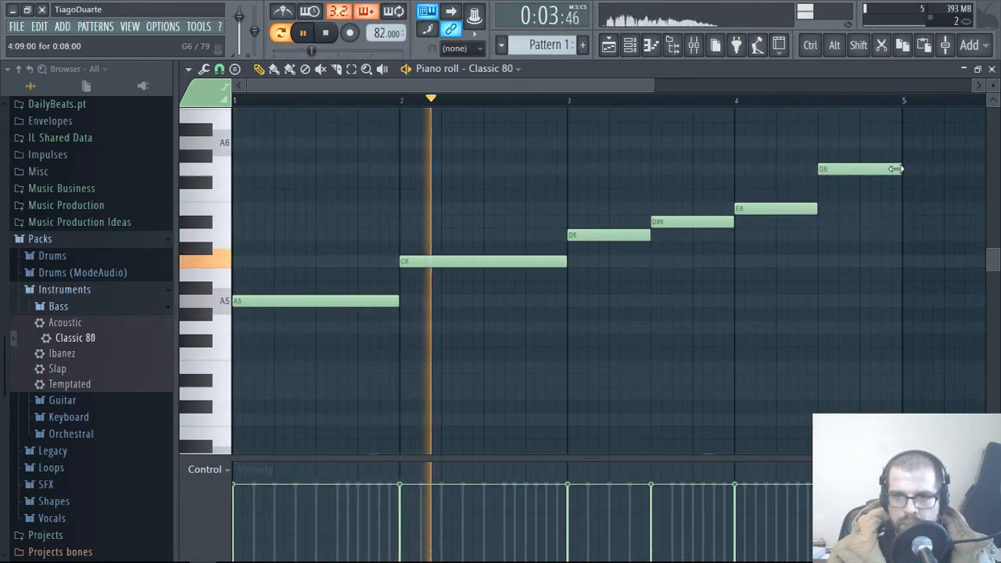
pyautogui.moveTo(899, 170); pyautogui.dragTo(856, 170)
pyautogui.click(867, 142)
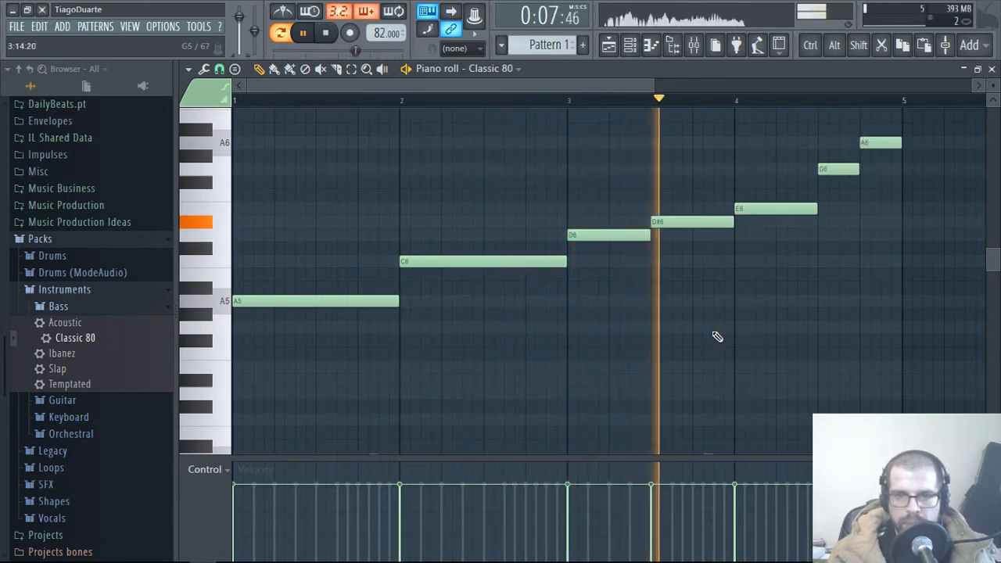
# Step: Try raising the D#6 in bar 3 to E6 and lowering the E6 in bar 4 to D#6
pyautogui.moveTo(685, 223); pyautogui.dragTo(684, 208)
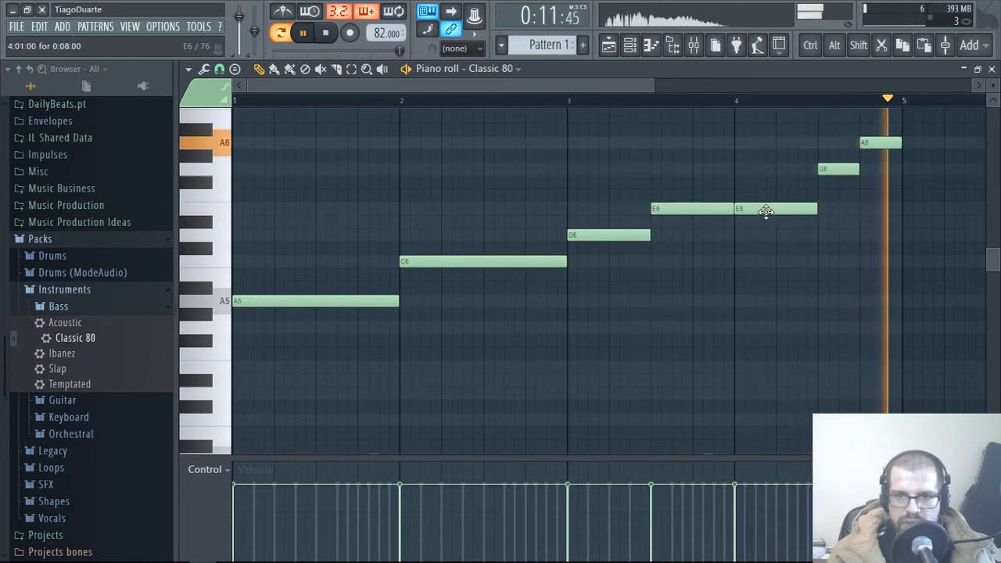
pyautogui.moveTo(765, 211); pyautogui.dragTo(766, 222)
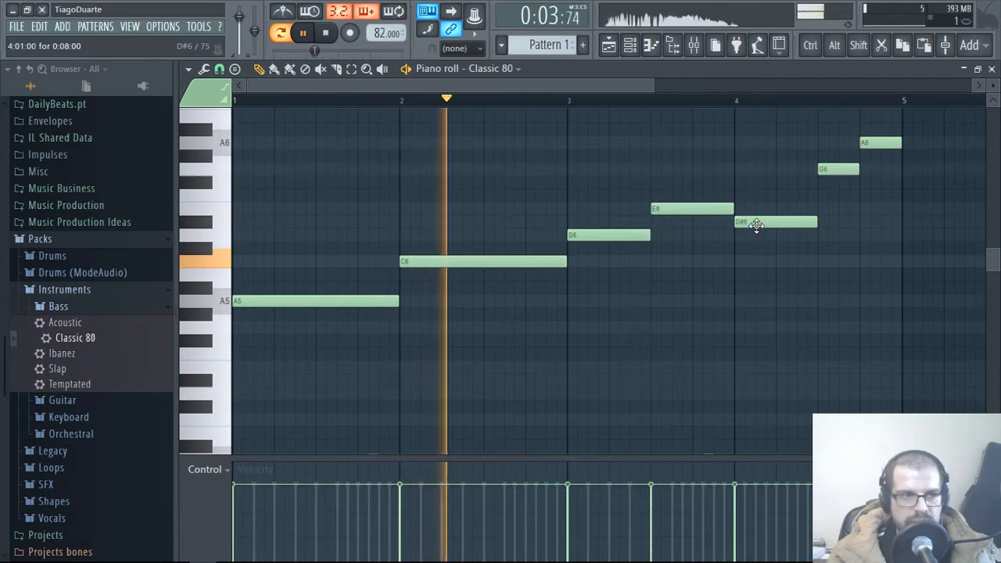
pyautogui.moveTo(707, 319); pyautogui.dragTo(802, 382)
pyautogui.moveTo(696, 375); pyautogui.dragTo(782, 336)
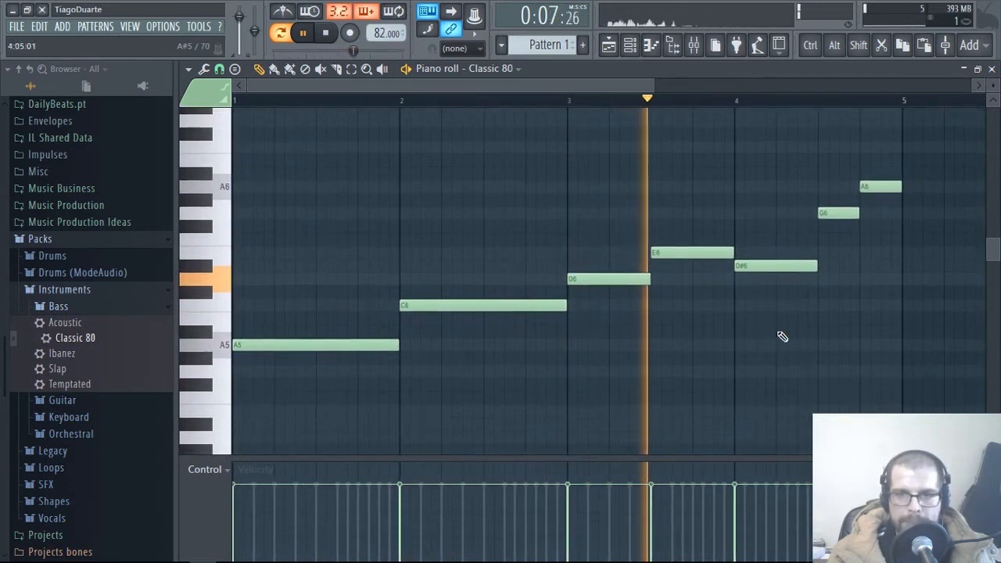
# Step: Move the first note of bar 4 to E6, and replace the second note of bar 3 by extending D6 across the bar
pyautogui.moveTo(766, 270); pyautogui.dragTo(766, 253)
pyautogui.rightClick(692, 252)
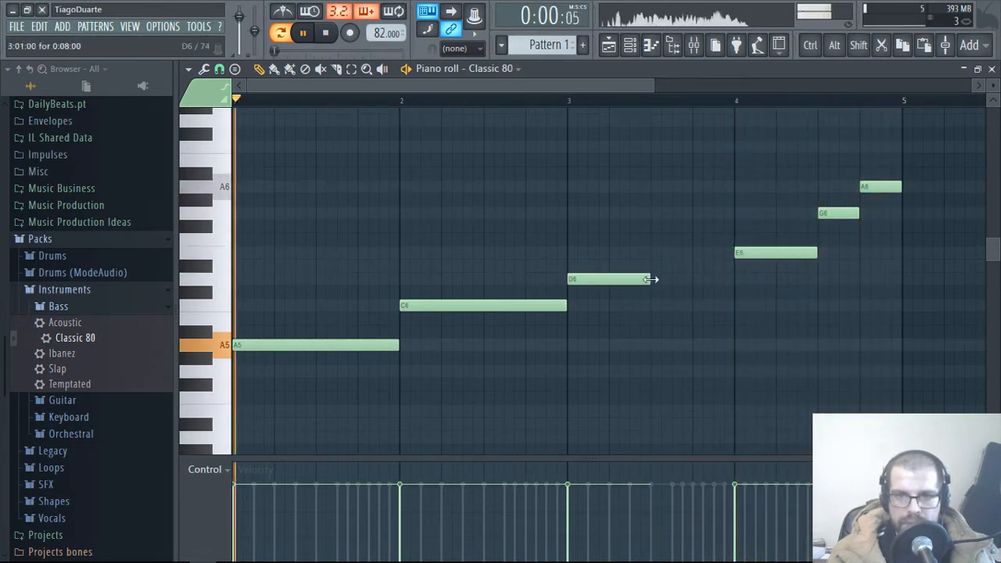
pyautogui.moveTo(650, 279); pyautogui.dragTo(732, 279)
pyautogui.moveTo(680, 262); pyautogui.dragTo(599, 324)
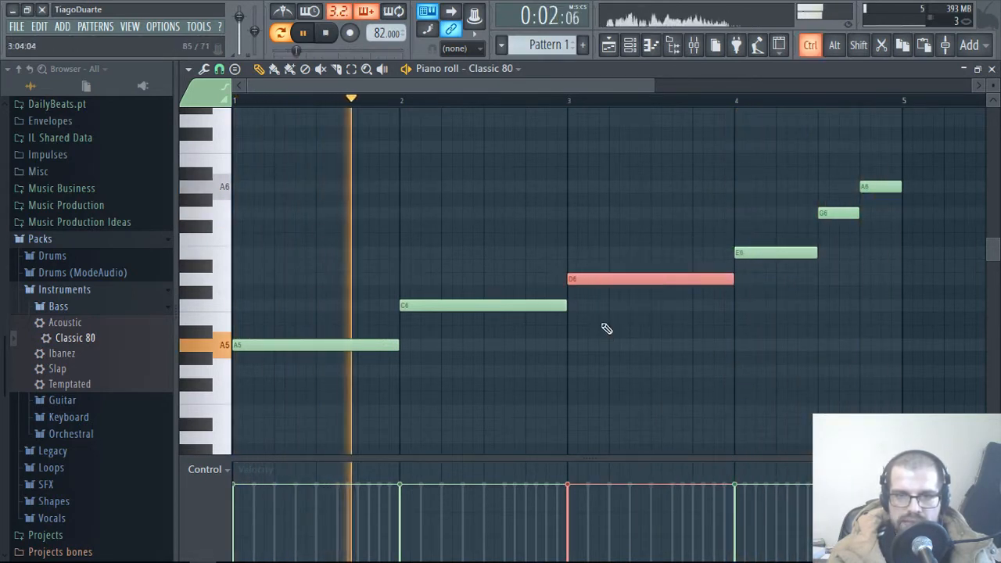
pyautogui.keyDown('ctrl'); pyautogui.click(601, 324); pyautogui.keyUp('ctrl')
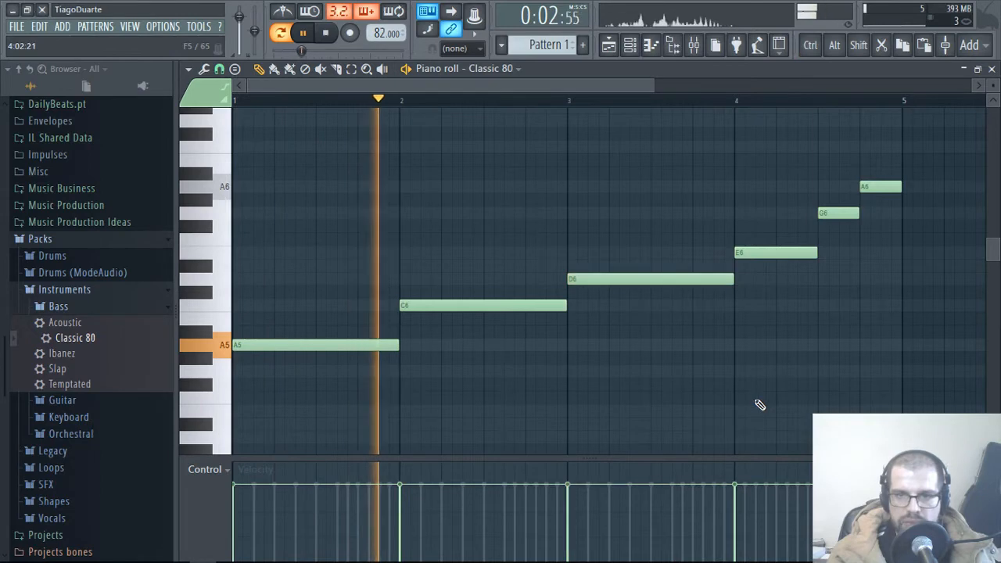
pyautogui.click(991, 69)
# Step: Replace Classic 80 with the Ibanez bass on mixer track 4 and lower that track's fader to -5.1 dB
pyautogui.scroll(-2, 242, 175)
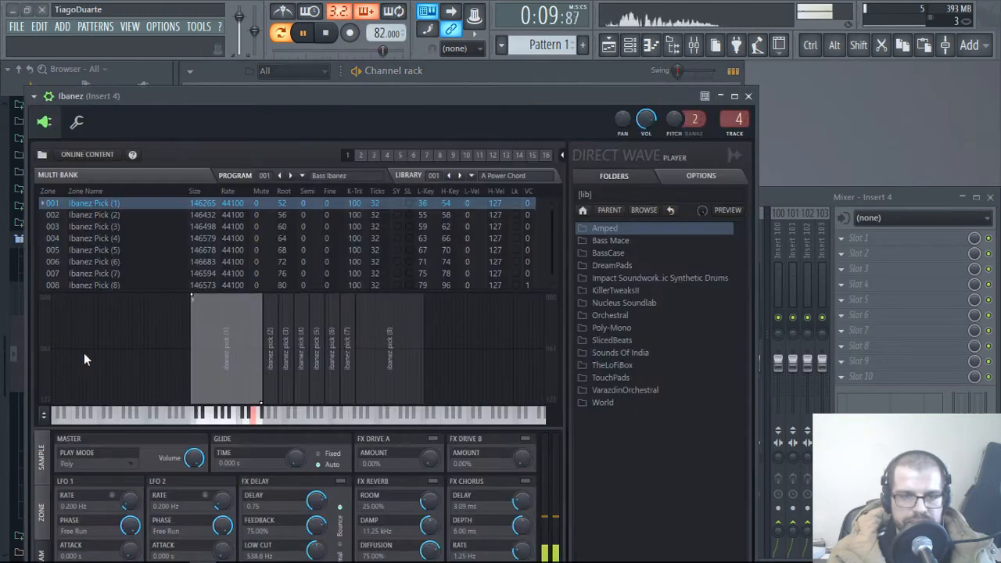
pyautogui.click(748, 96)
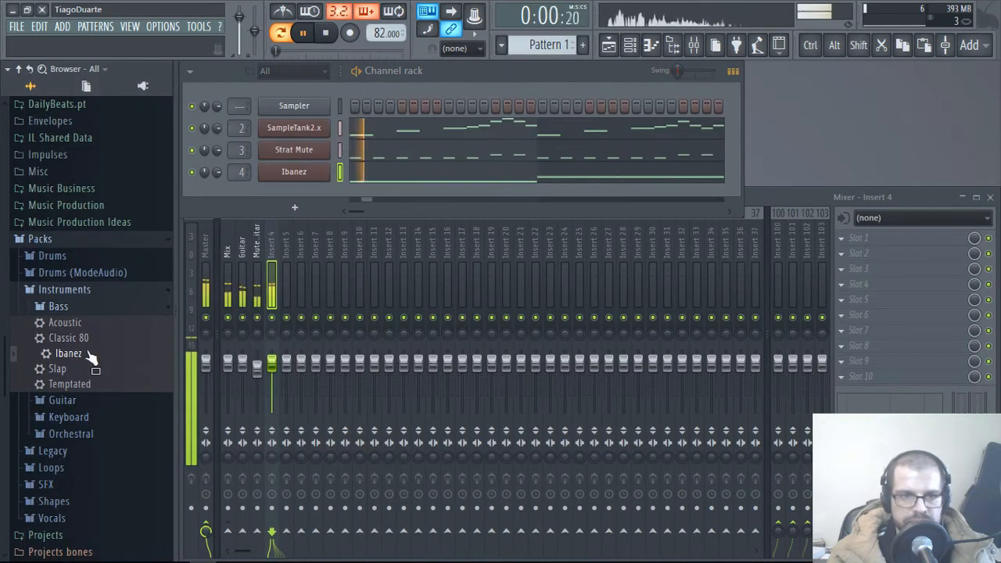
pyautogui.moveTo(272, 362); pyautogui.dragTo(273, 374)
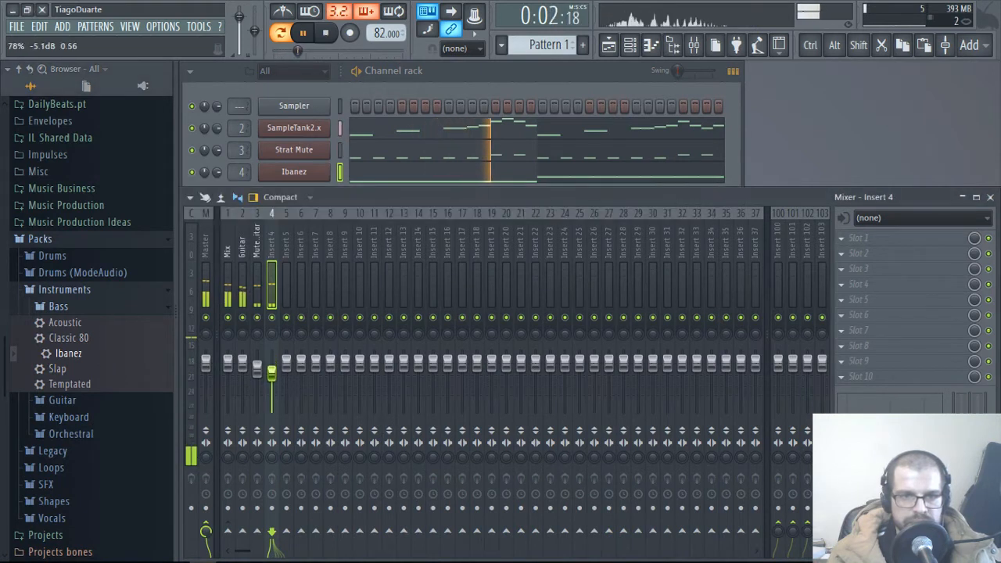
# Step: Pan Guitar slightly left and Mute Guitar right, and rebalance the faders by lowering Mute Guitar and setting track 4 to -1.2 dB
pyautogui.click(243, 332)
pyautogui.moveTo(242, 332)
pyautogui.mouseDown()
pyautogui.moveTo(242, 348)
pyautogui.moveTo(258, 325)
pyautogui.mouseUp()
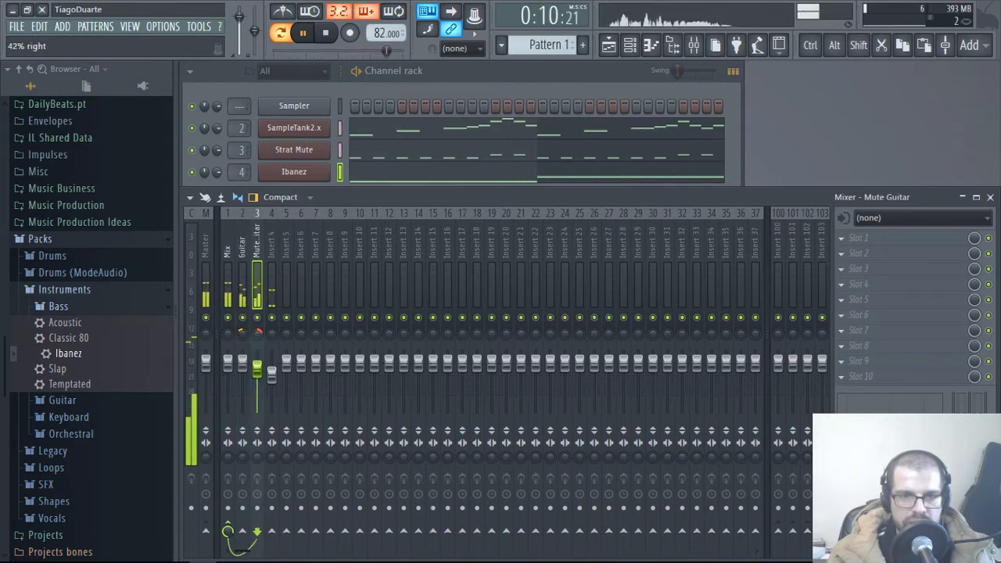
pyautogui.moveTo(257, 368); pyautogui.dragTo(272, 372)
pyautogui.moveTo(257, 334); pyautogui.dragTo(258, 331)
pyautogui.moveTo(257, 374); pyautogui.dragTo(271, 366)
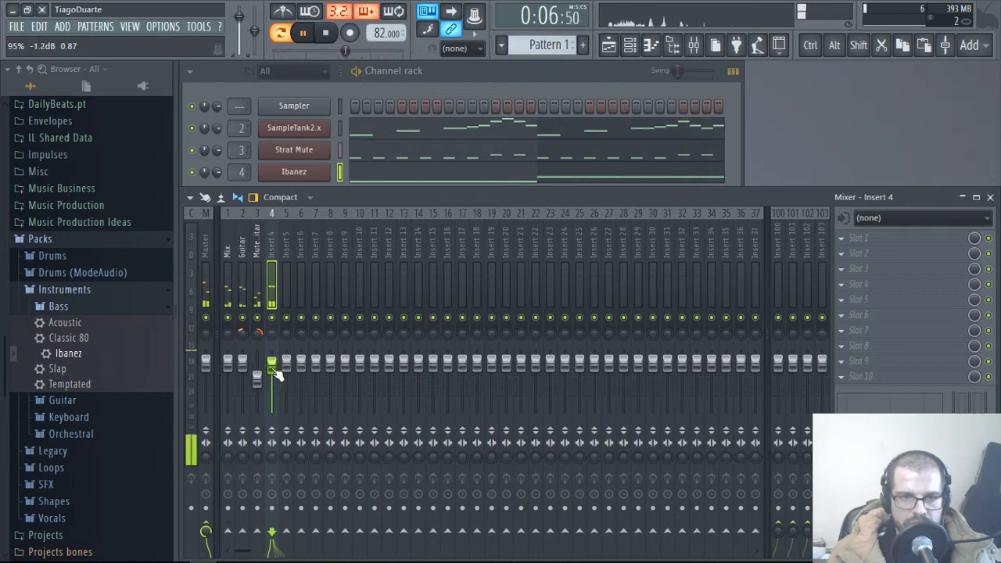
# Step: Review the Ibanez bass line's notes in the piano roll
pyautogui.click(422, 180)
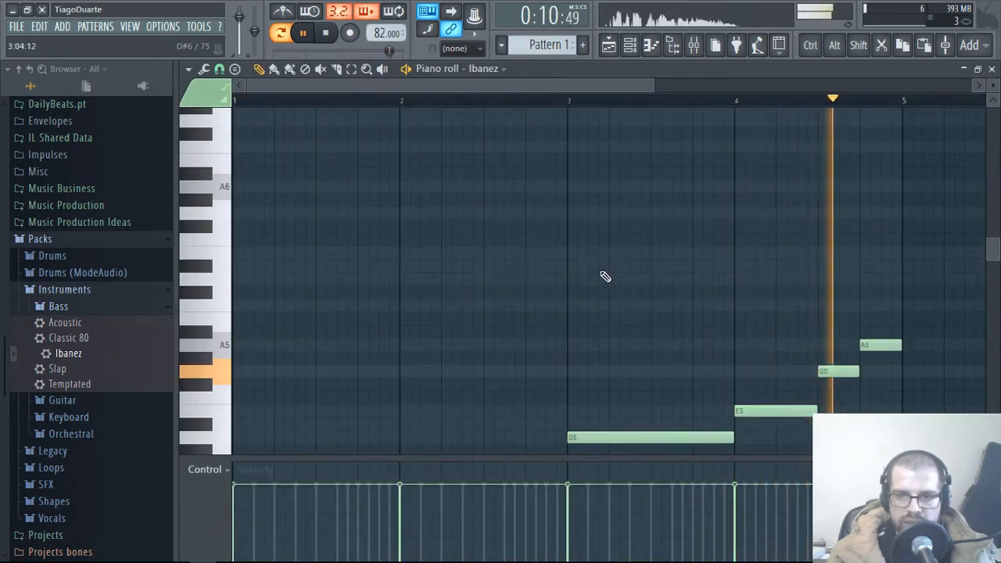
pyautogui.scroll(-3, 599, 273)
pyautogui.click(991, 69)
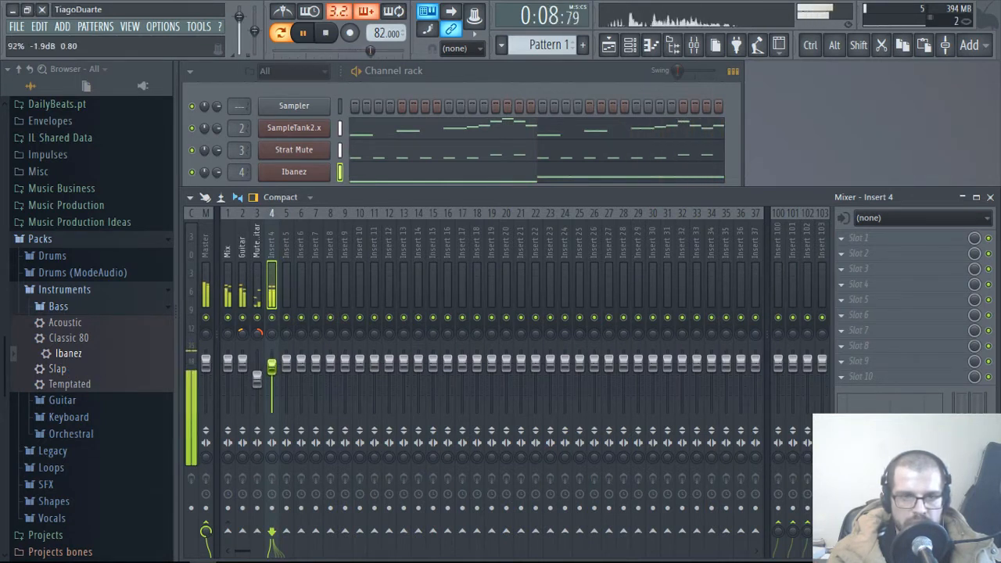
# Step: Rename mixer track 4 as Bass
pyautogui.doubleClick(270, 245)
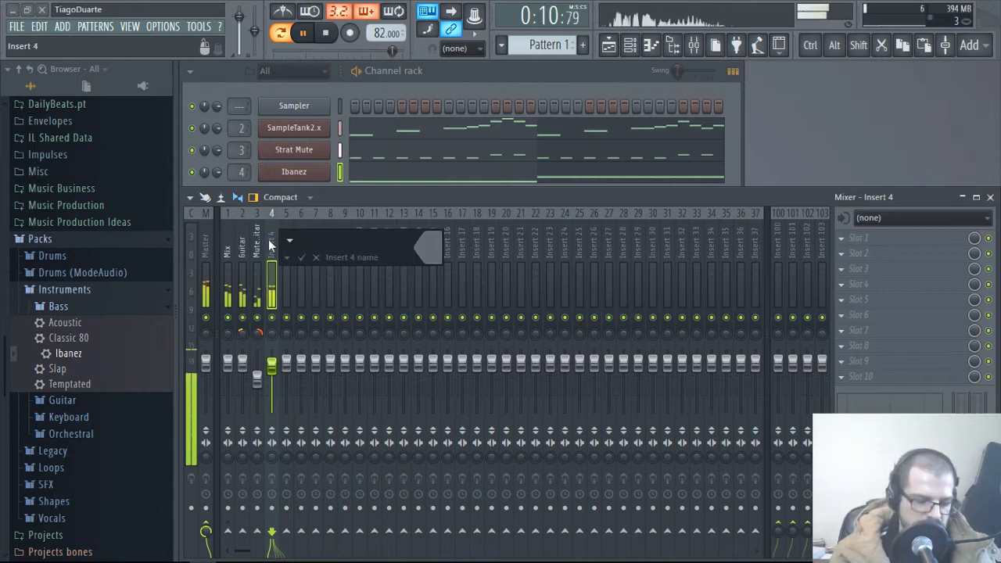
pyautogui.write('Bass')
pyautogui.press('Return')
# Step: Try the Slap preset on the bass channel and replace it with the Temptated bass
pyautogui.click(75, 368)
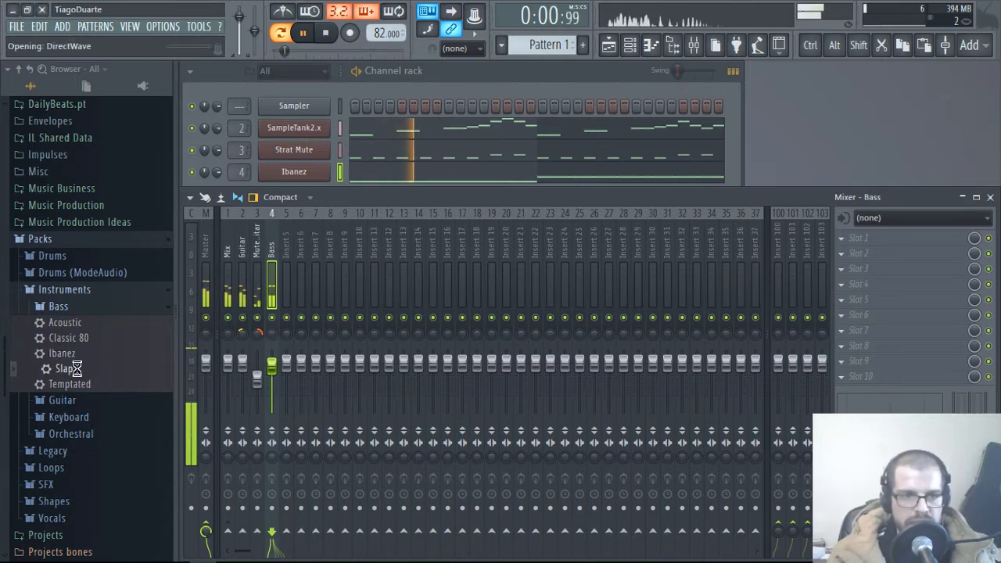
pyautogui.click(748, 96)
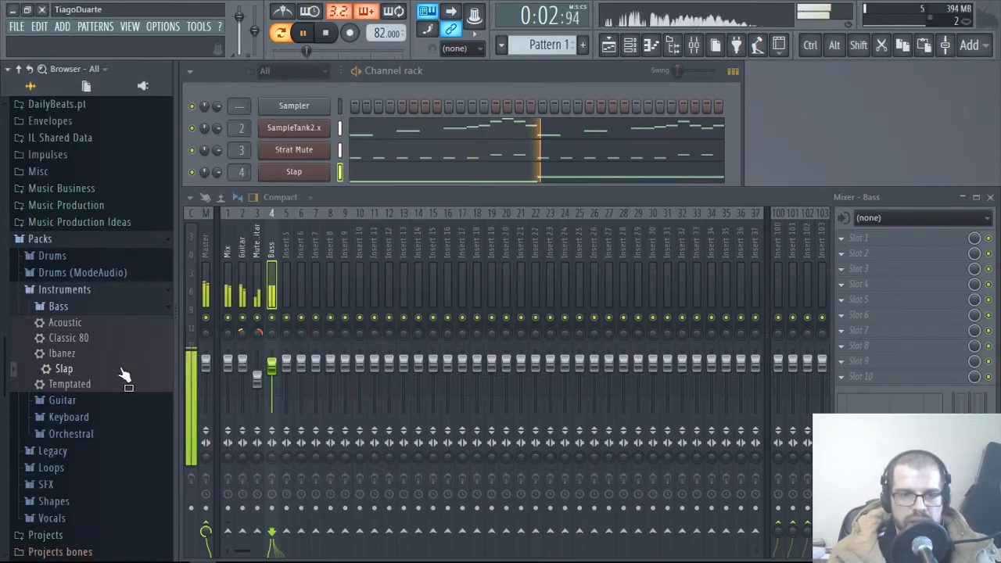
pyautogui.click(87, 386)
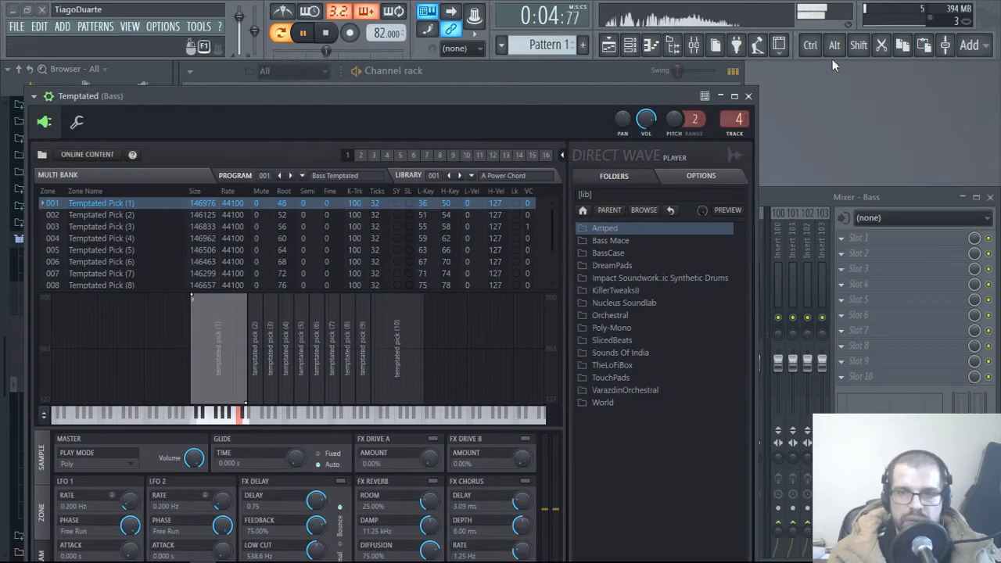
pyautogui.click(748, 96)
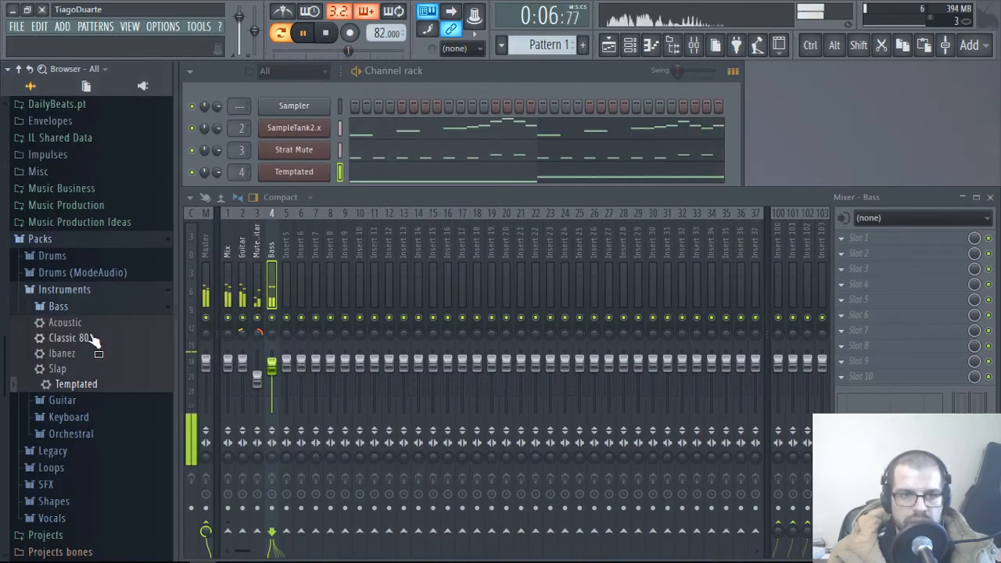
# Step: Set the Bass mixer fader to -2.9 dB and route the track to Mix
pyautogui.moveTo(277, 369); pyautogui.dragTo(277, 366)
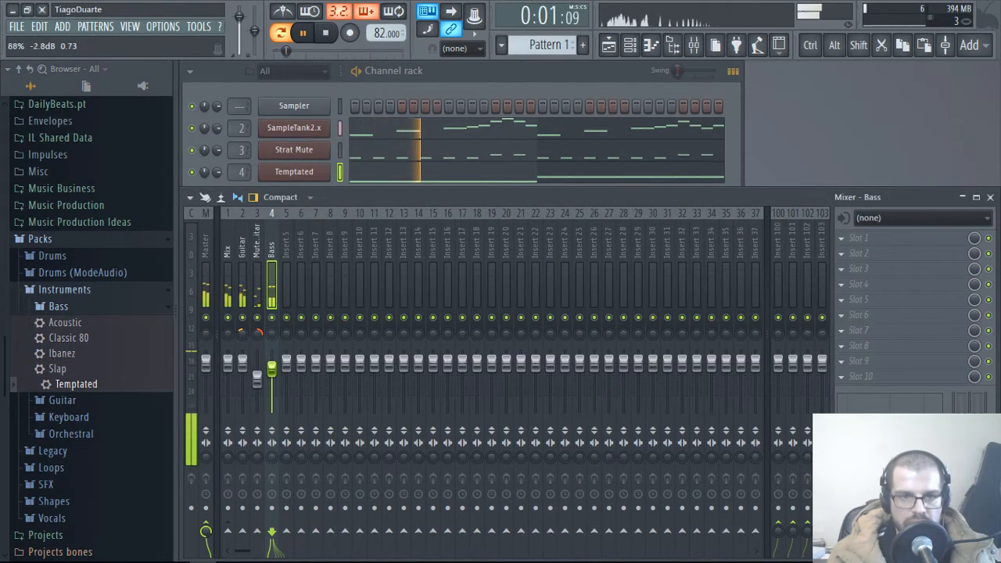
pyautogui.moveTo(280, 374); pyautogui.dragTo(280, 376)
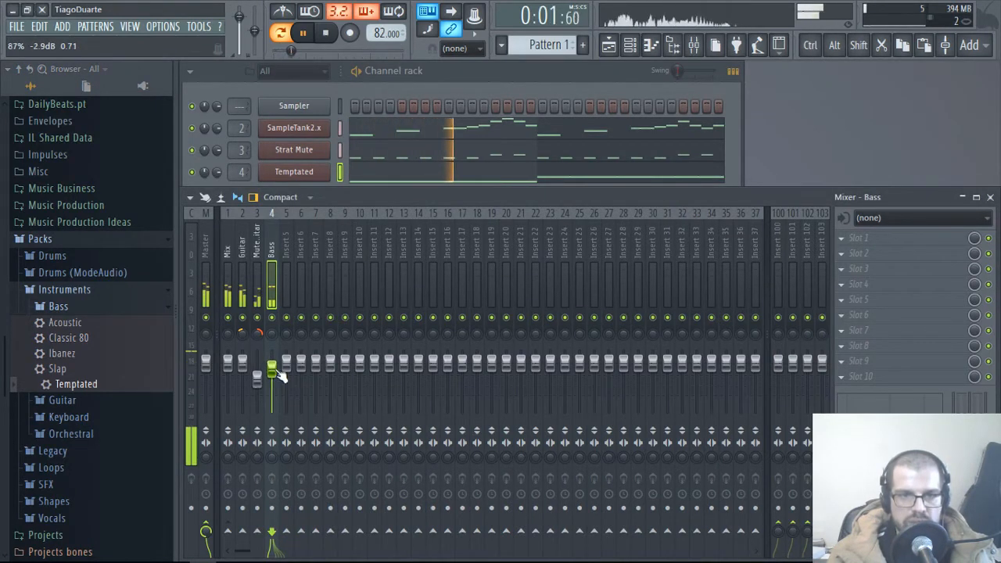
pyautogui.rightClick(228, 531)
pyautogui.click(256, 508)
pyautogui.click(229, 283)
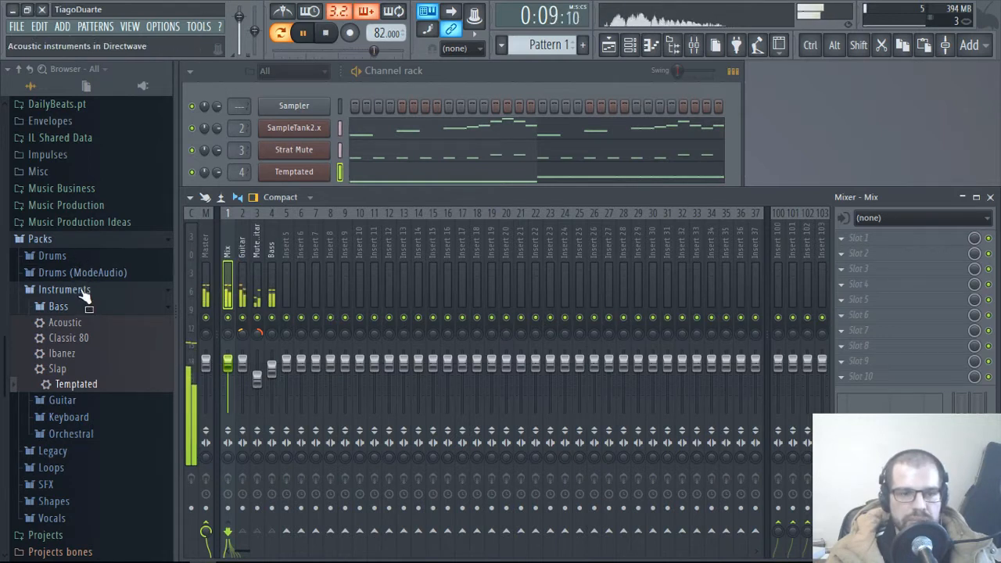
# Step: Audition HouseGen and Hyper shaker samples from the Drums (ModeAudio) pack against the playing pattern
pyautogui.click(83, 292)
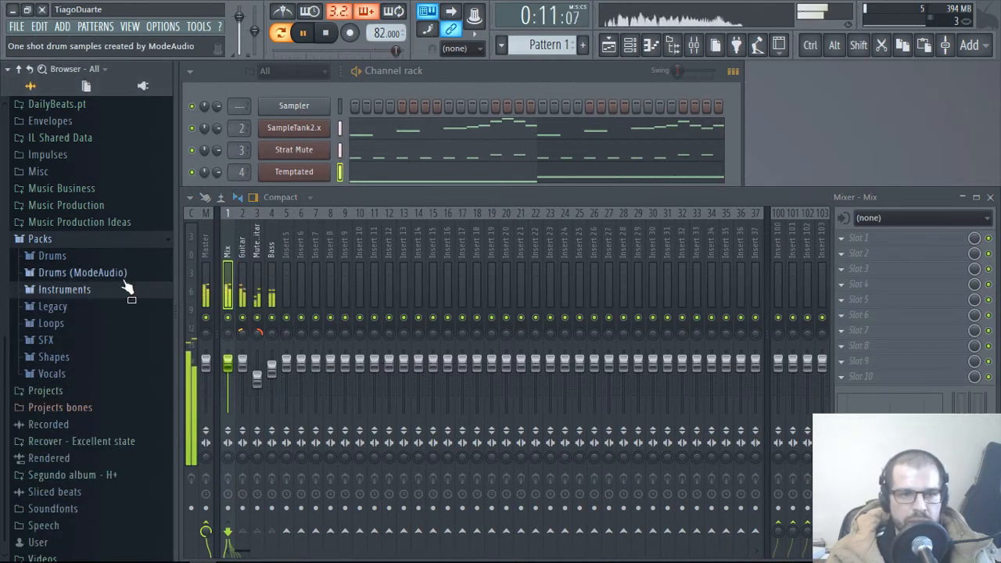
pyautogui.click(123, 280)
pyautogui.scroll(-3, 105, 337)
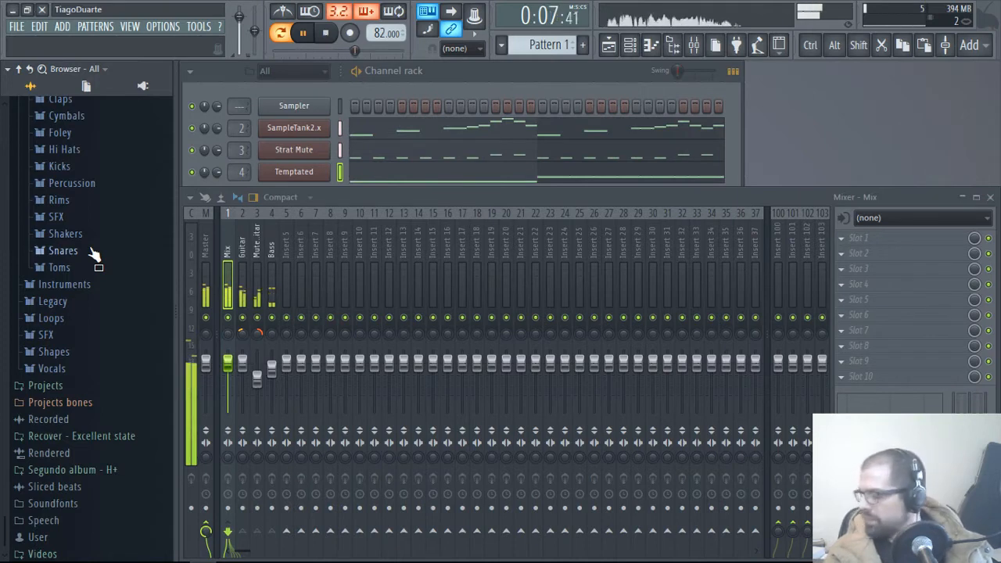
pyautogui.scroll(1, 89, 262)
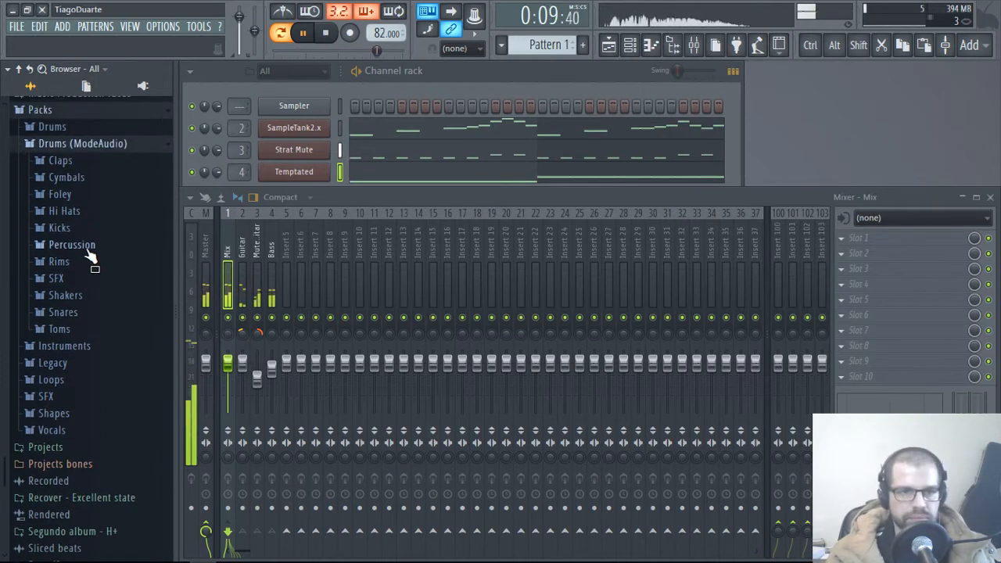
pyautogui.click(84, 296)
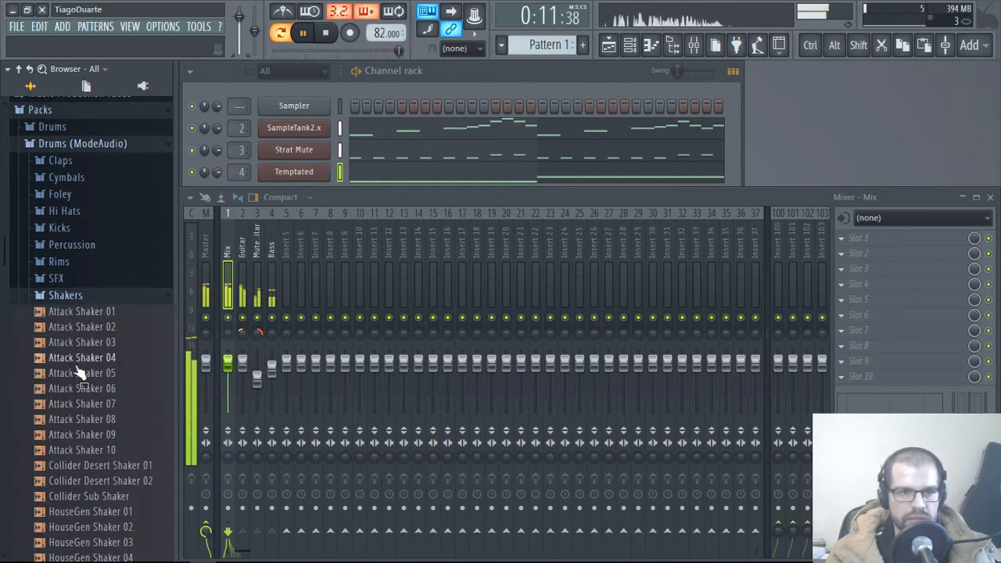
pyautogui.scroll(-4, 80, 365)
pyautogui.click(85, 299)
pyautogui.click(85, 314)
pyautogui.click(85, 330)
pyautogui.click(85, 346)
pyautogui.click(88, 375)
pyautogui.click(94, 405)
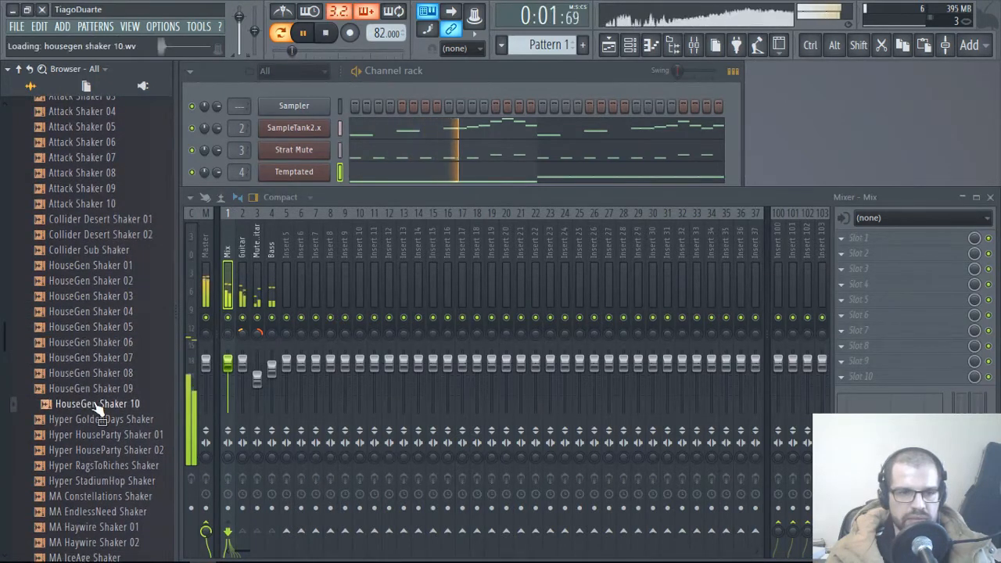
pyautogui.click(100, 422)
pyautogui.click(101, 437)
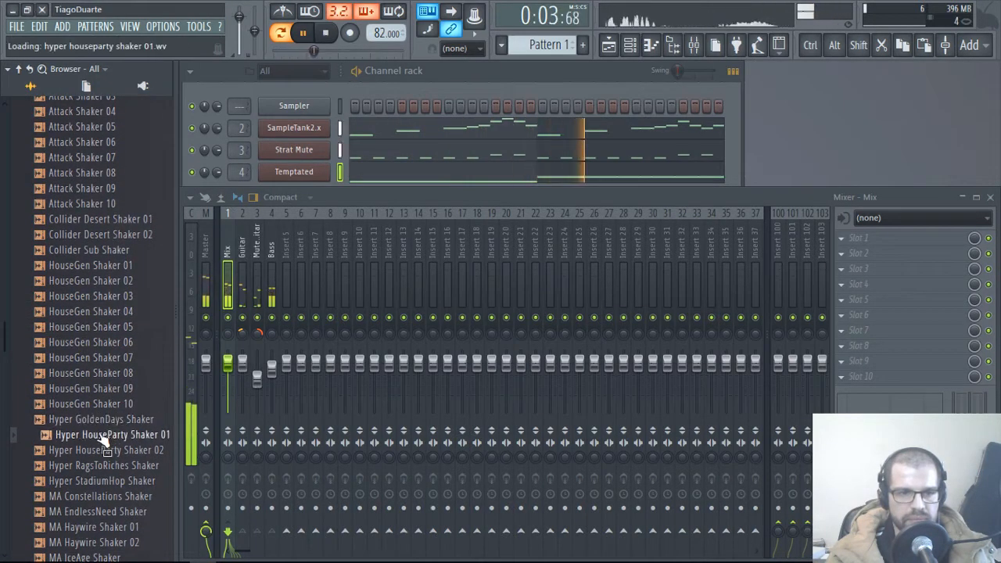
pyautogui.click(100, 424)
pyautogui.scroll(4, 78, 283)
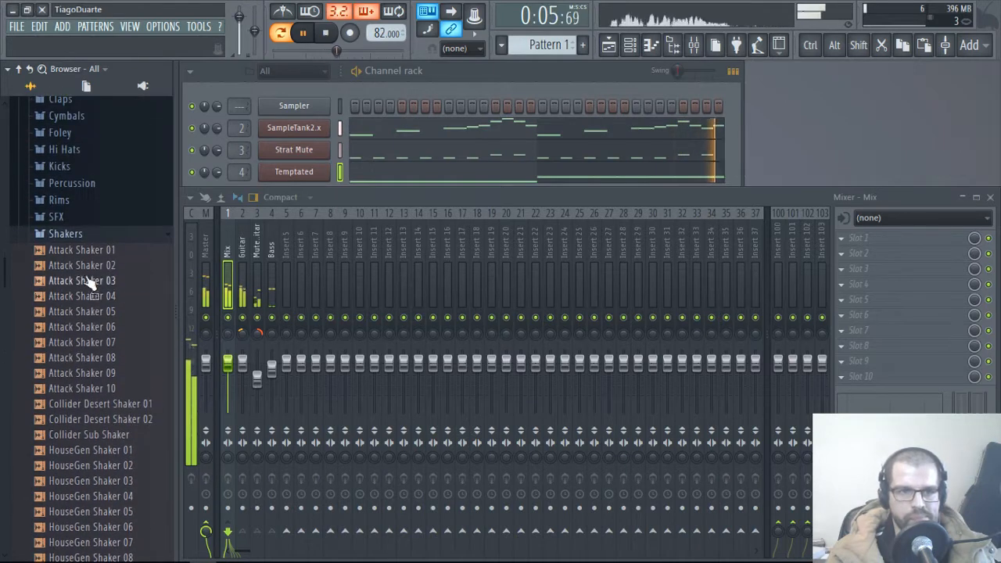
# Step: Audition Fracture Rim samples from the ModeAudio Rims folder, from Fracture Rim 14 to 20
pyautogui.click(69, 234)
pyautogui.scroll(3, 79, 268)
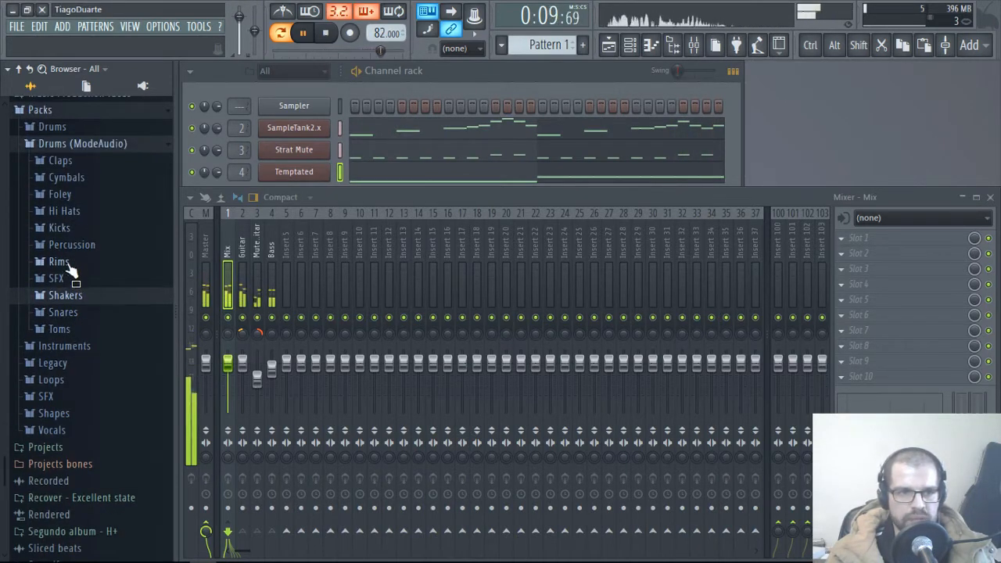
pyautogui.click(72, 262)
pyautogui.scroll(-3, 101, 367)
pyautogui.click(127, 386)
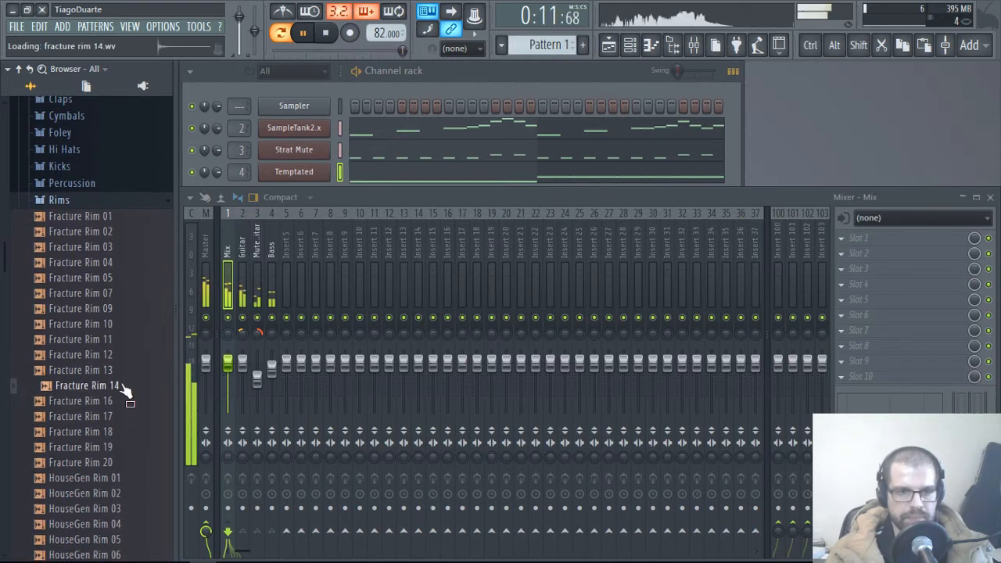
pyautogui.click(129, 415)
pyautogui.click(110, 431)
pyautogui.click(108, 446)
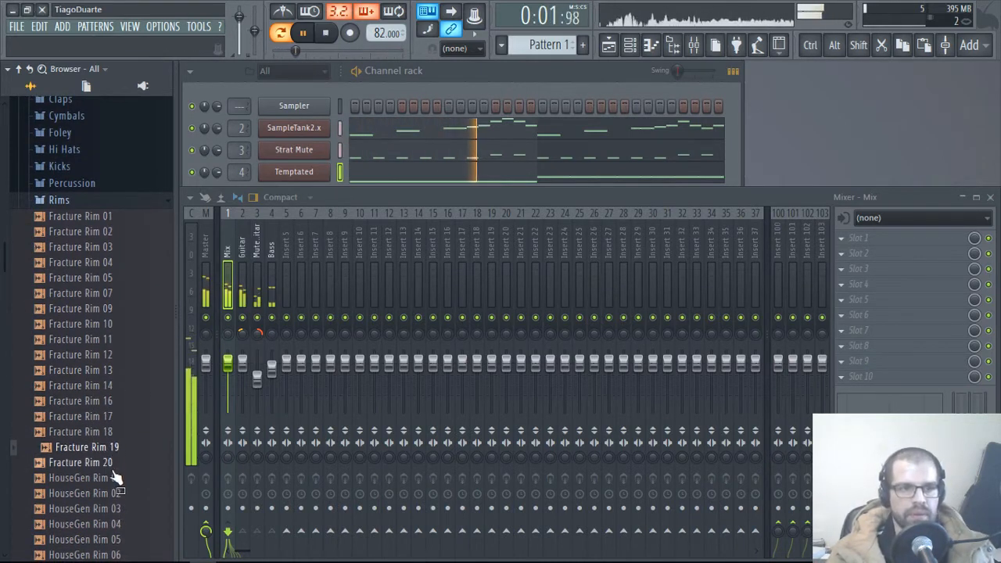
pyautogui.click(106, 462)
# Step: Audition the HouseGen Rim samples from 01 to 10
pyautogui.click(106, 478)
pyautogui.click(104, 496)
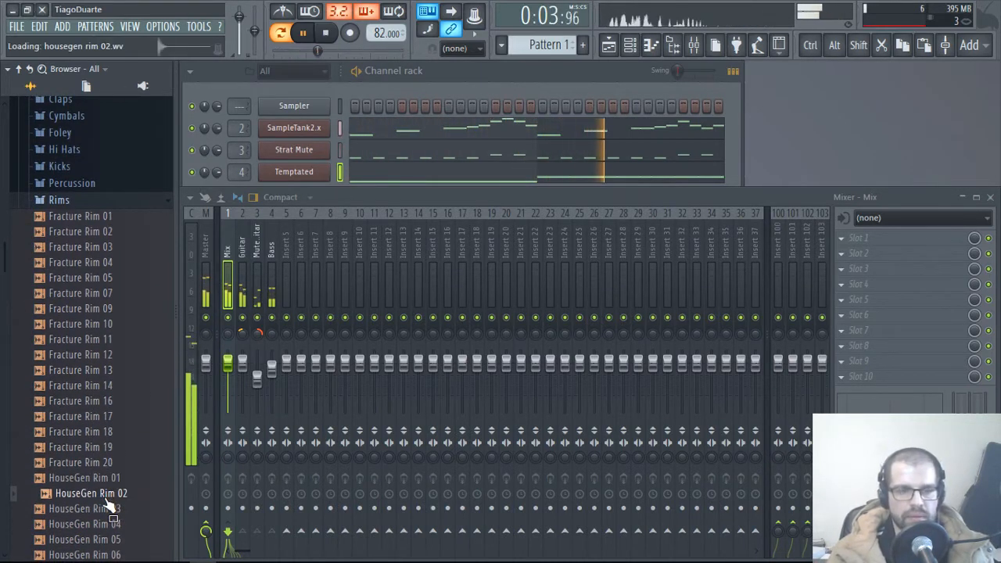
pyautogui.press('Down')
pyautogui.press('Down')
pyautogui.press('Down')
pyautogui.press('Down')
pyautogui.press('Down')
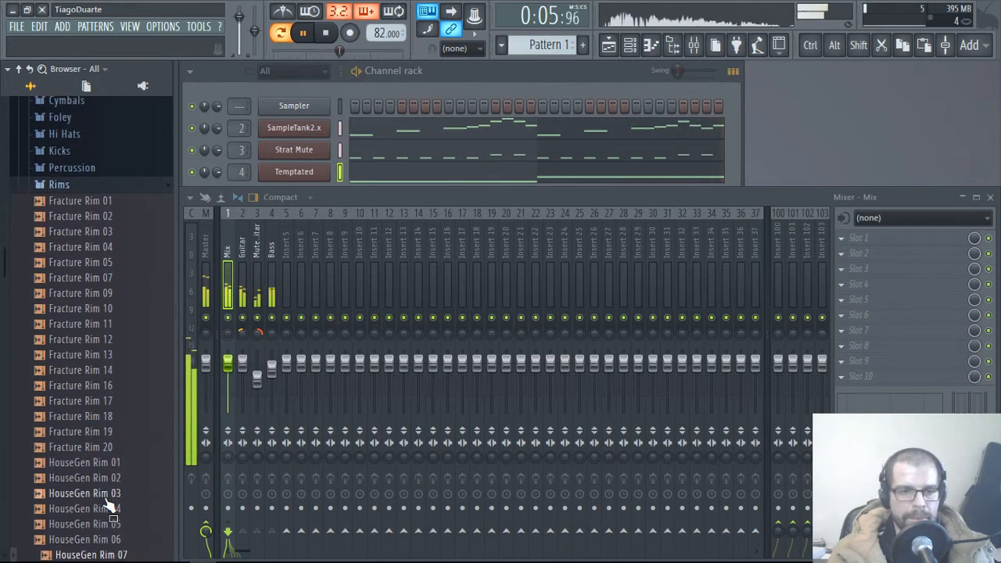
pyautogui.press('Down')
pyautogui.press('Down')
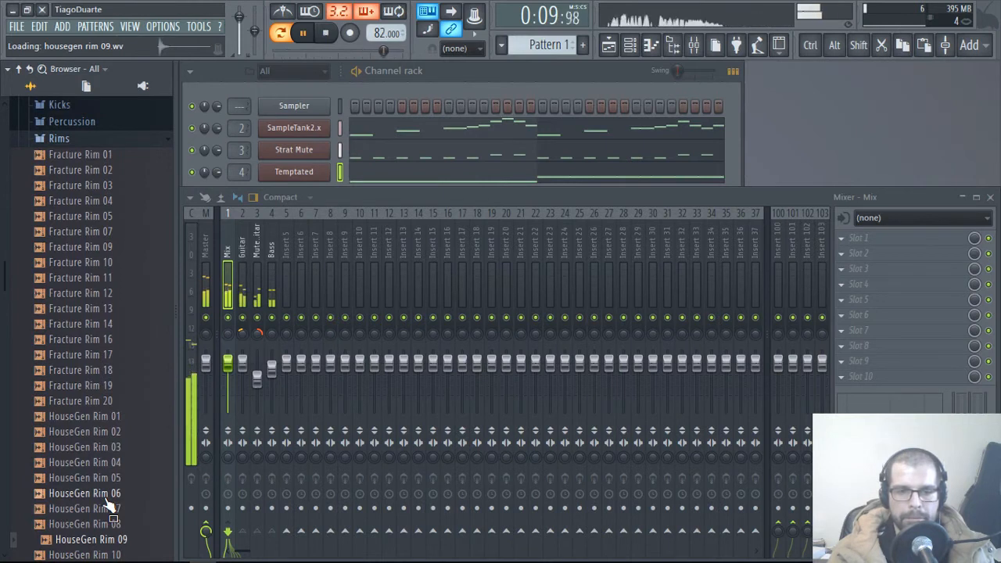
pyautogui.press('Down')
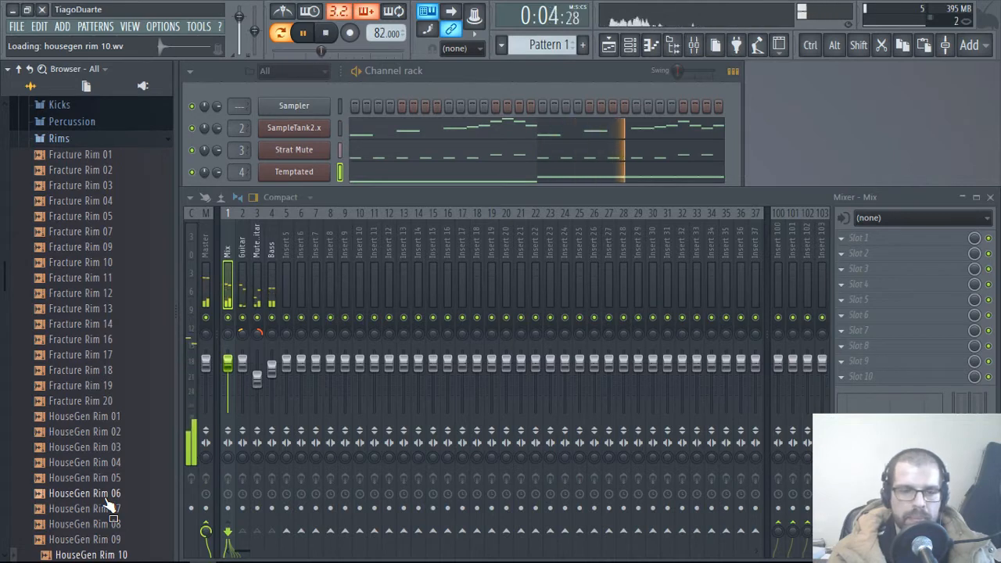
# Step: Open the HouseGen Rim 10 sample in a new channel, close its settings and stop playback
pyautogui.scroll(-4, 107, 469)
pyautogui.rightClick(106, 372)
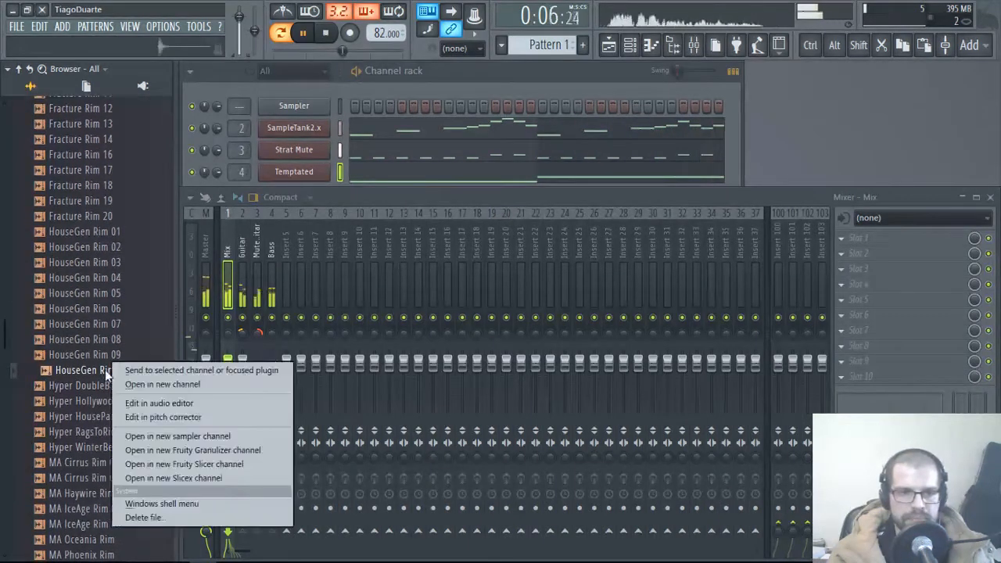
pyautogui.click(158, 385)
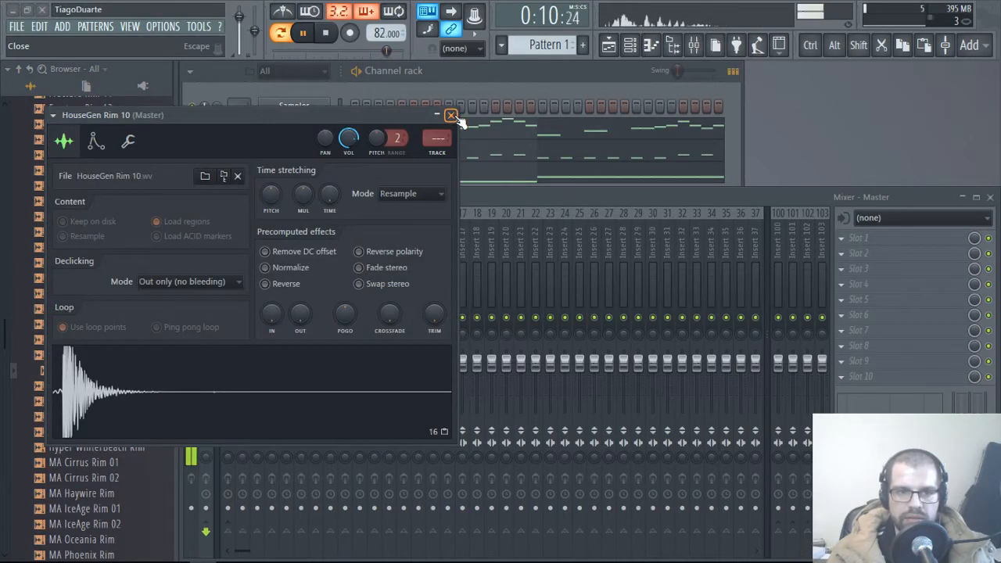
pyautogui.click(452, 115)
pyautogui.press('space')
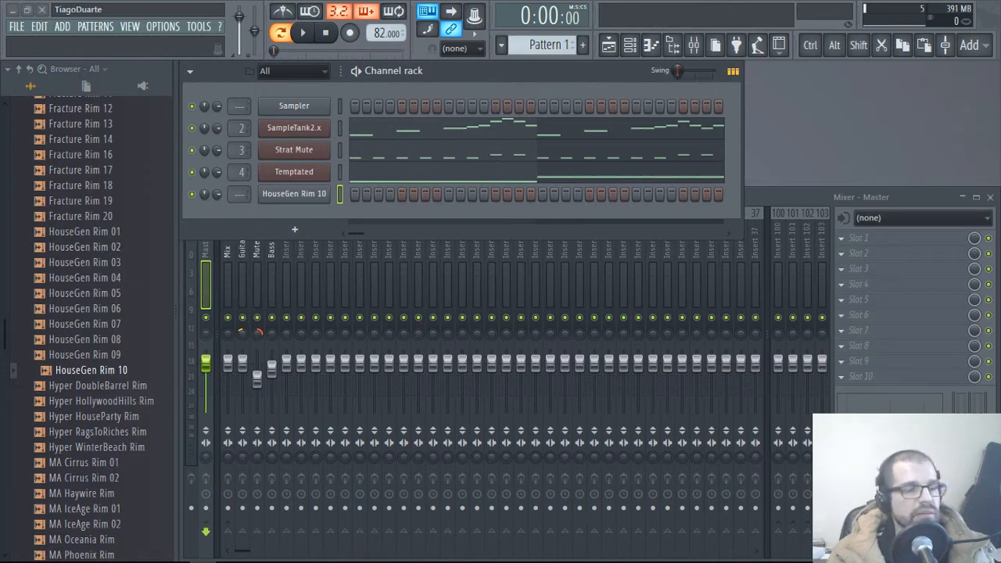
# Step: Place Pattern 1 at bar 1 on playlist Track 1, select bars 1 to 4 as the playback range and briefly preview it
pyautogui.press('F5')
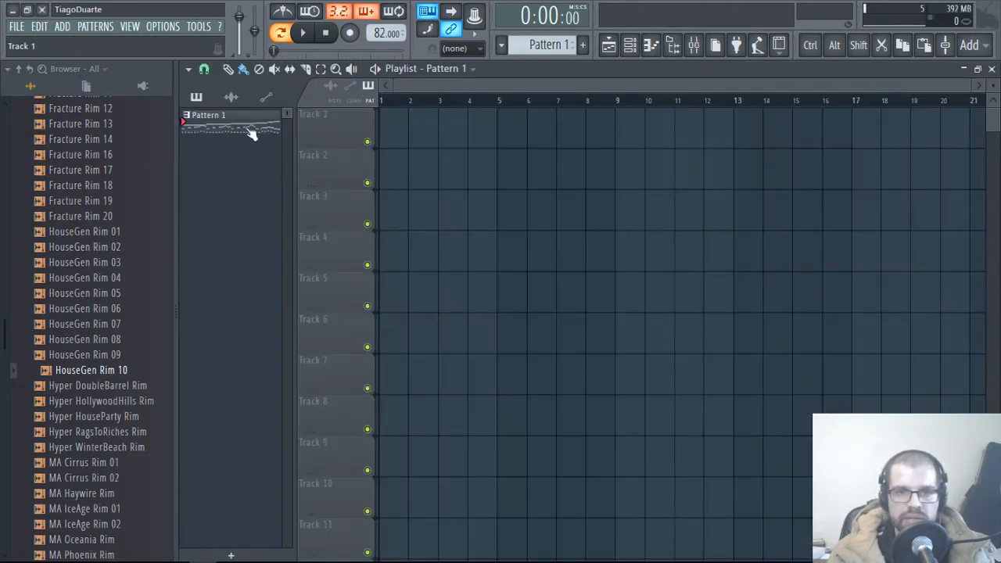
pyautogui.moveTo(250, 133); pyautogui.dragTo(392, 139)
pyautogui.scroll(4, 426, 228)
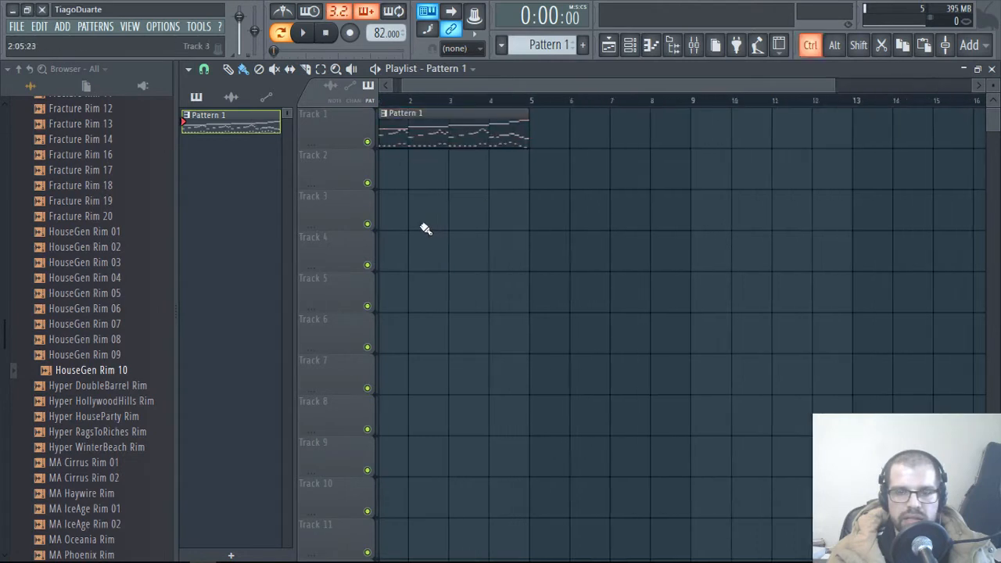
pyautogui.moveTo(655, 110); pyautogui.dragTo(381, 102)
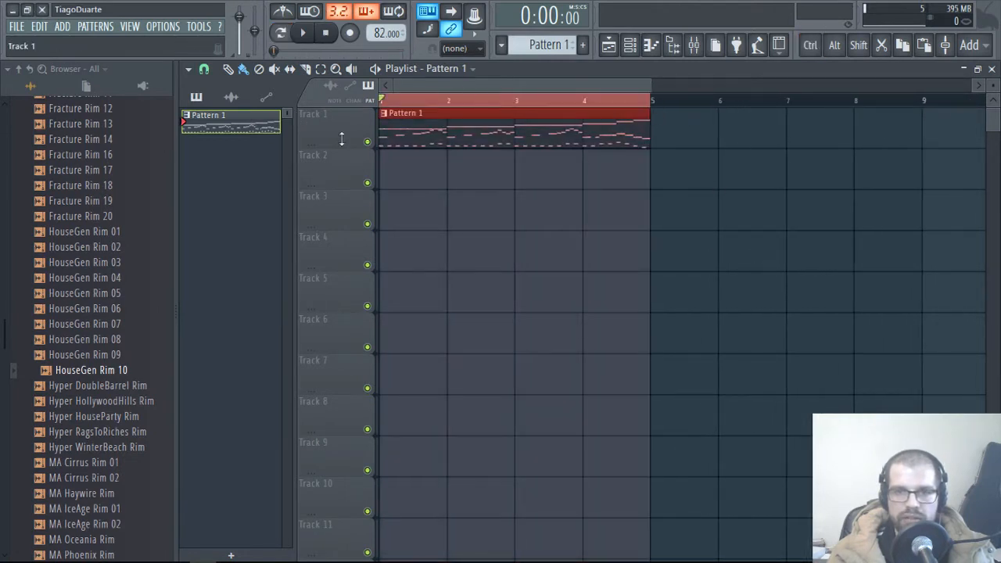
pyautogui.press('space')
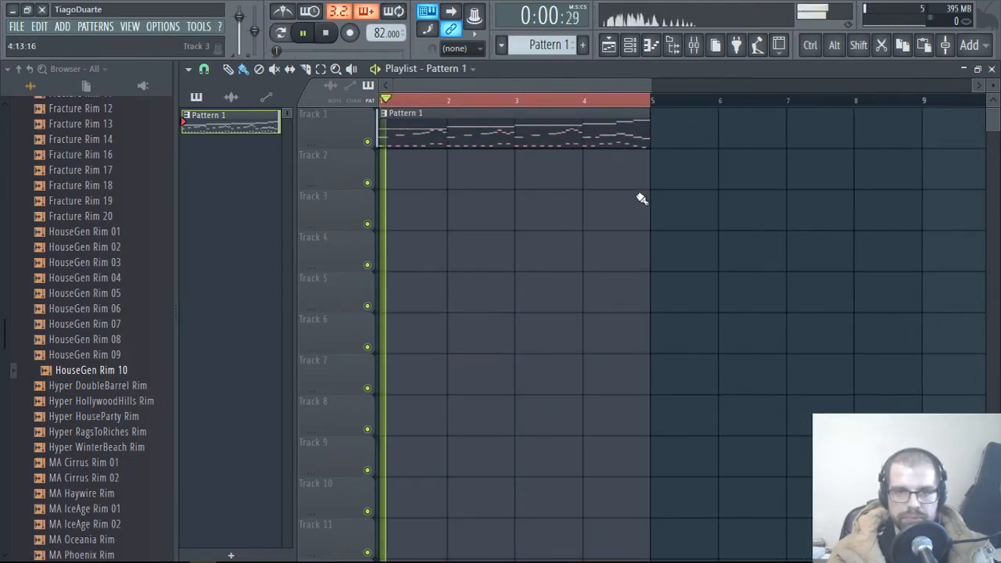
pyautogui.press('space')
# Step: Switch to a new Pattern 2 and fill bars 1 to 4 of playlist Track 2 with its clips
pyautogui.scroll(1, 544, 42)
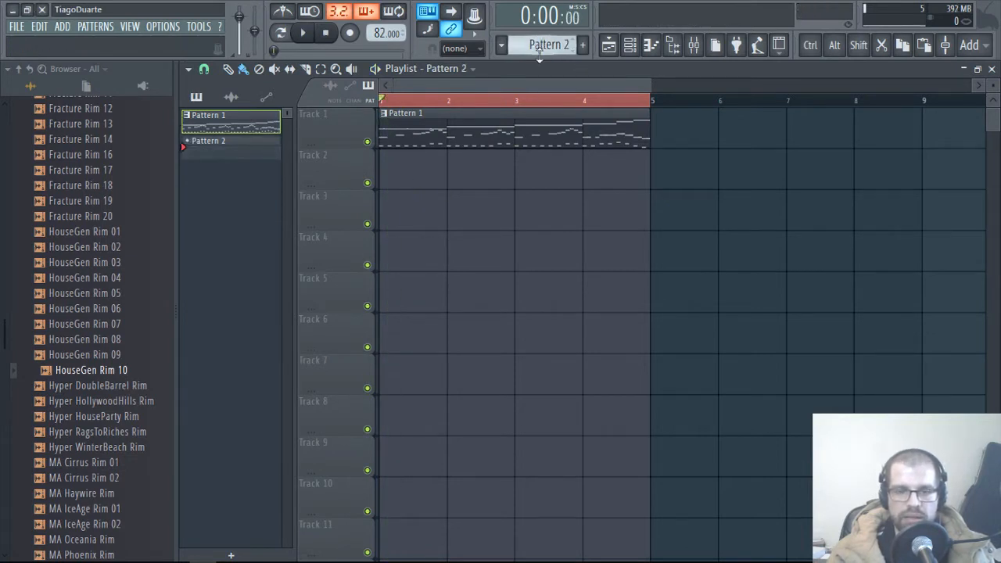
pyautogui.moveTo(222, 153); pyautogui.dragTo(514, 168)
pyautogui.click(545, 177)
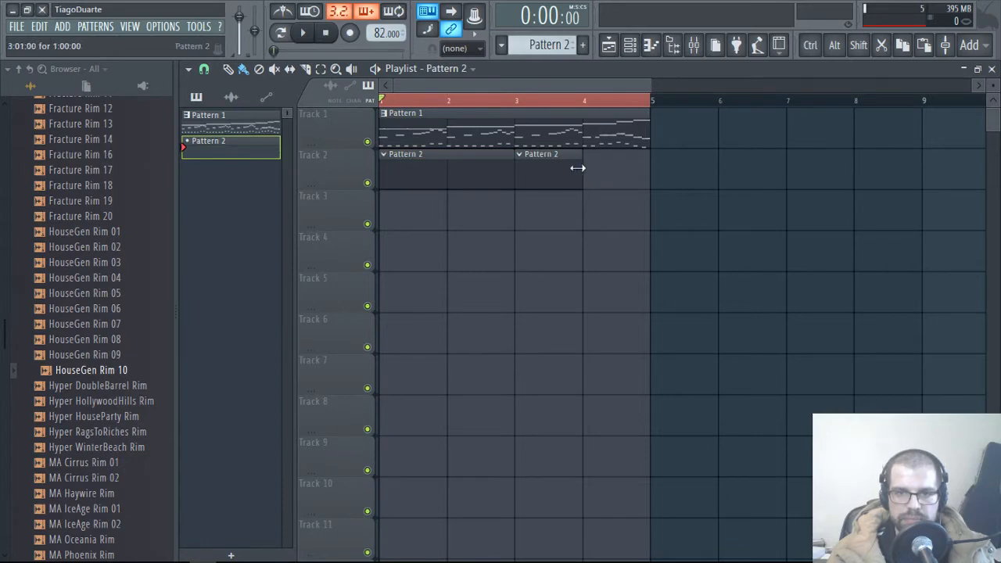
pyautogui.moveTo(577, 167); pyautogui.dragTo(635, 174)
pyautogui.press('space')
# Step: Program HouseGen Rim 10 hits on steps 5, 13, 21 and 29 of Pattern 2
pyautogui.press('F6')
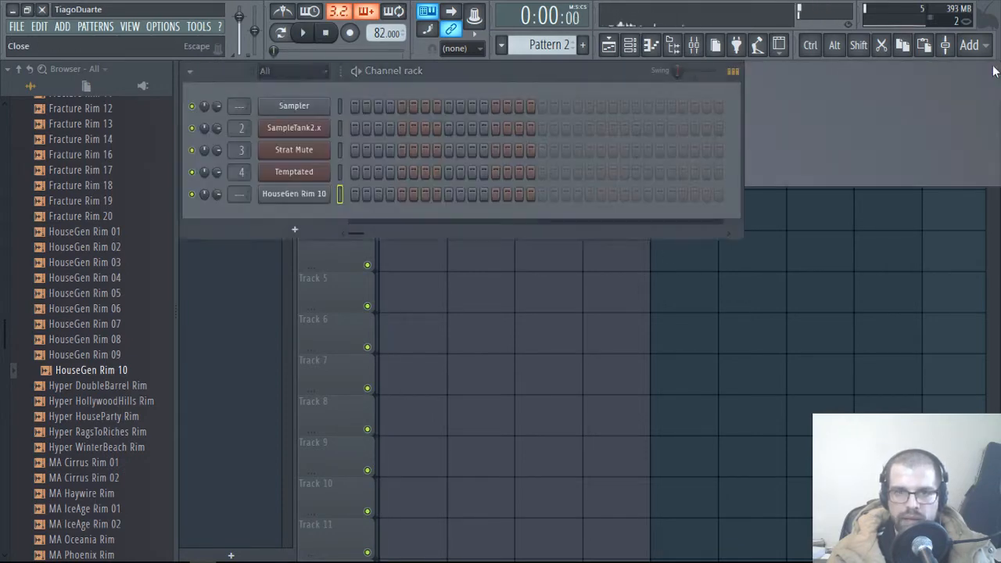
pyautogui.press('F9')
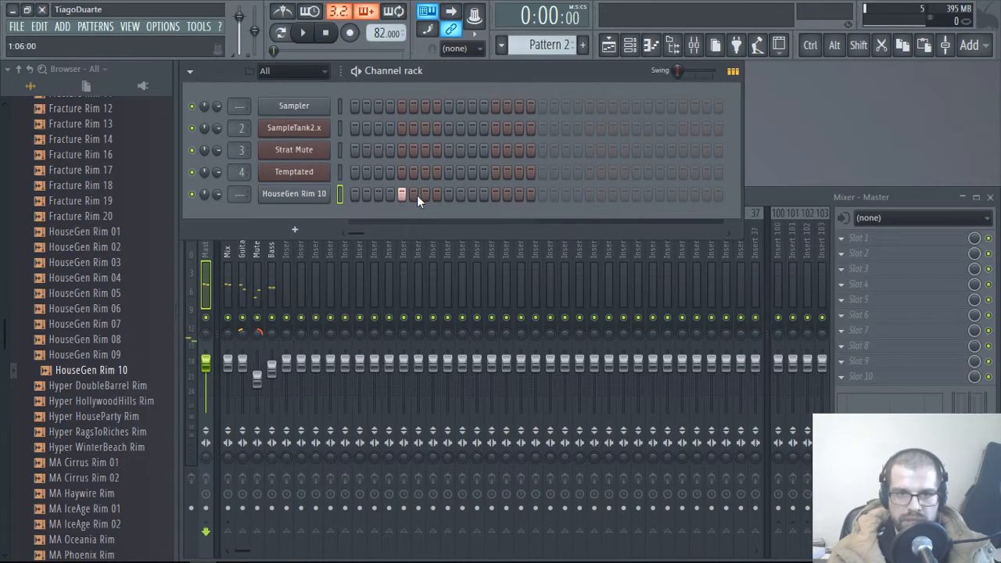
pyautogui.click(600, 193)
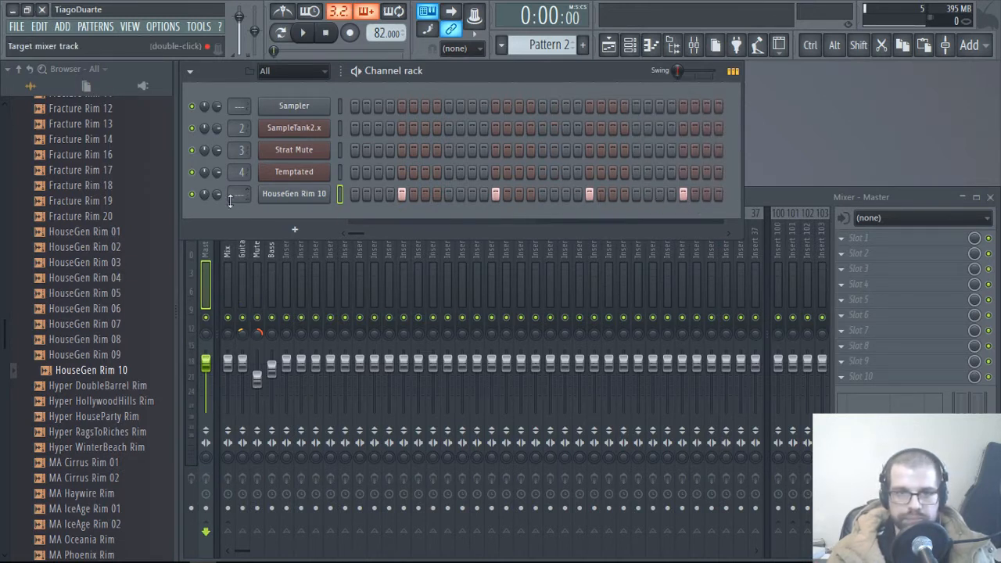
# Step: Assign the HouseGen Rim 10 channel to mixer insert 5, name that track Rim and start playback
pyautogui.scroll(5, 243, 194)
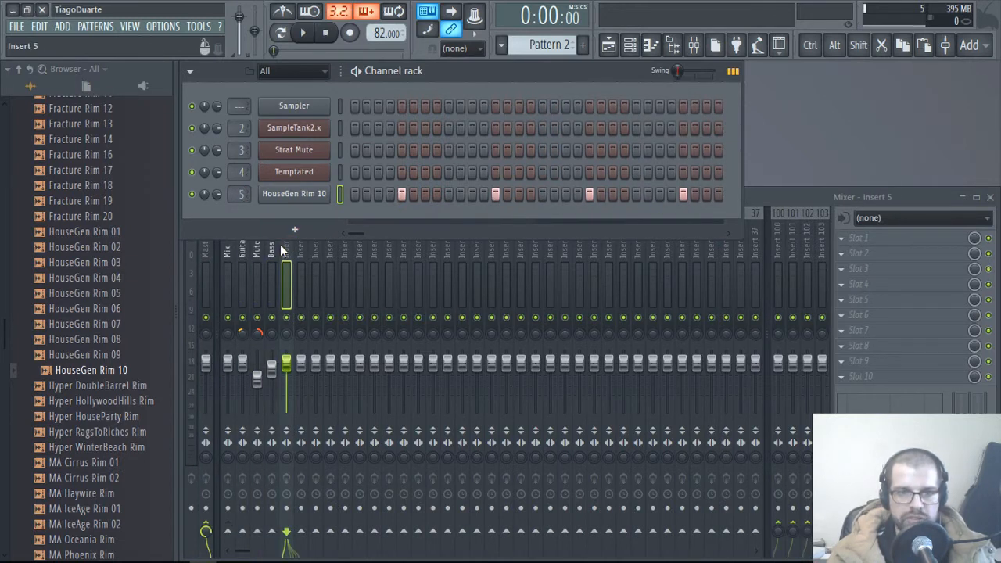
pyautogui.click(286, 247)
pyautogui.doubleClick(287, 247)
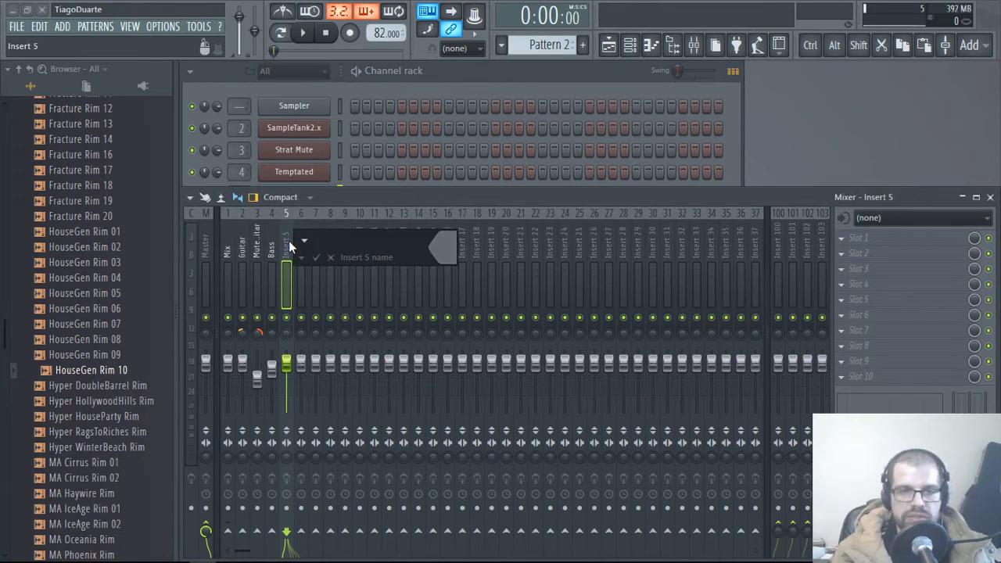
pyautogui.press('Return')
pyautogui.press('space')
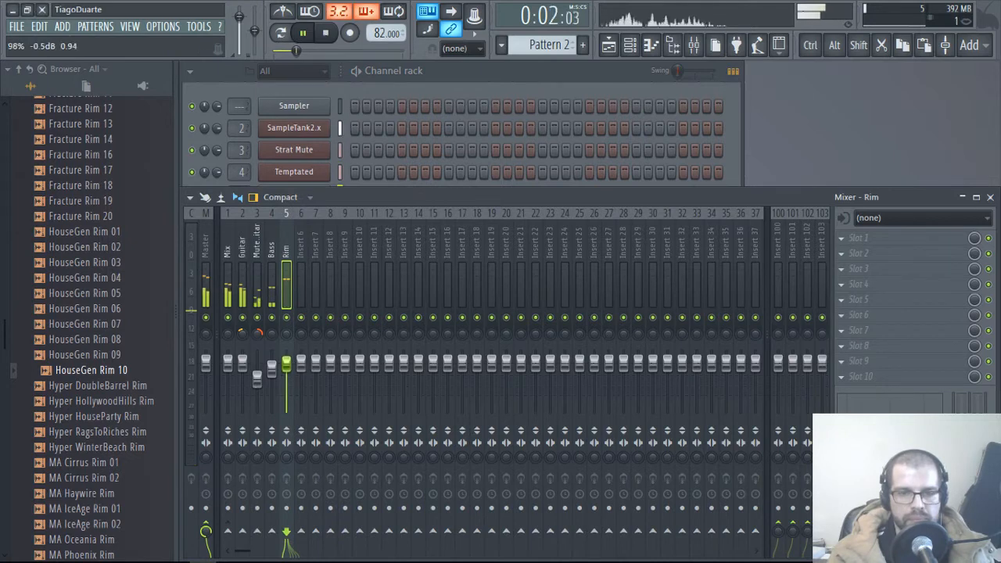
# Step: Lower the Rim mixer track's level slightly and route it only to the Mix track
pyautogui.rightClick(229, 532)
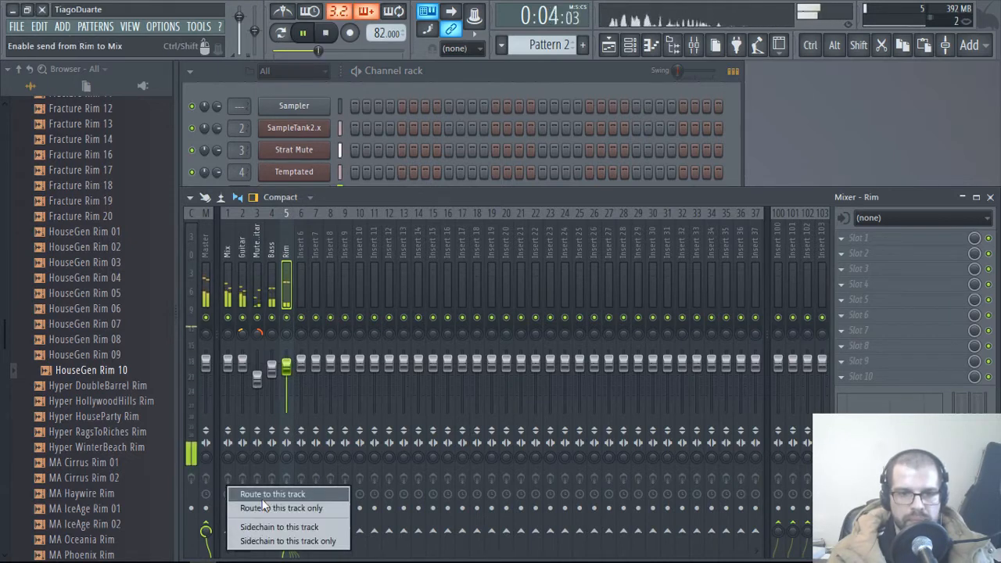
pyautogui.click(273, 508)
pyautogui.click(226, 252)
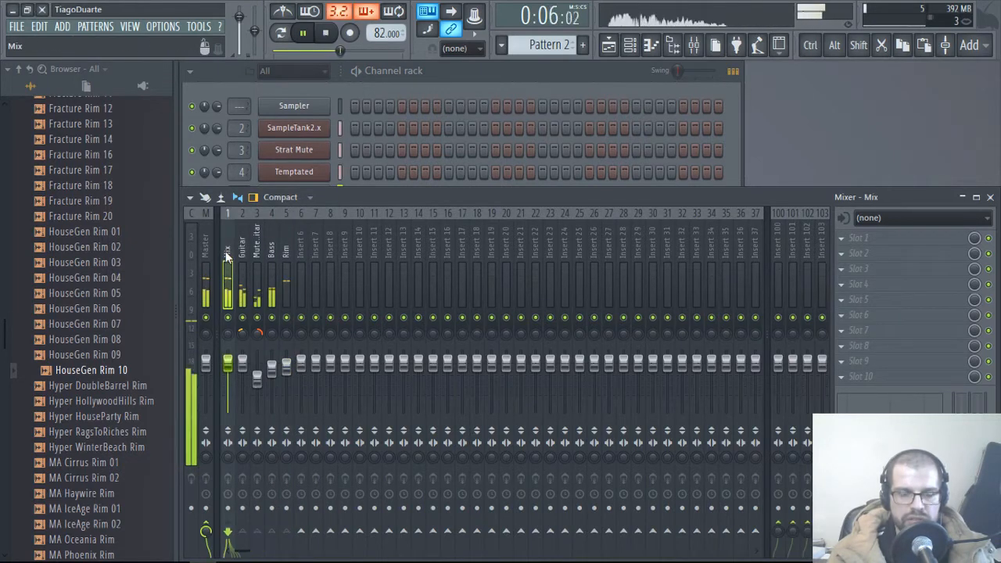
pyautogui.click(286, 249)
# Step: Make the Pattern 2 clip at bar 3 of playlist Track 2 unique
pyautogui.click(492, 75)
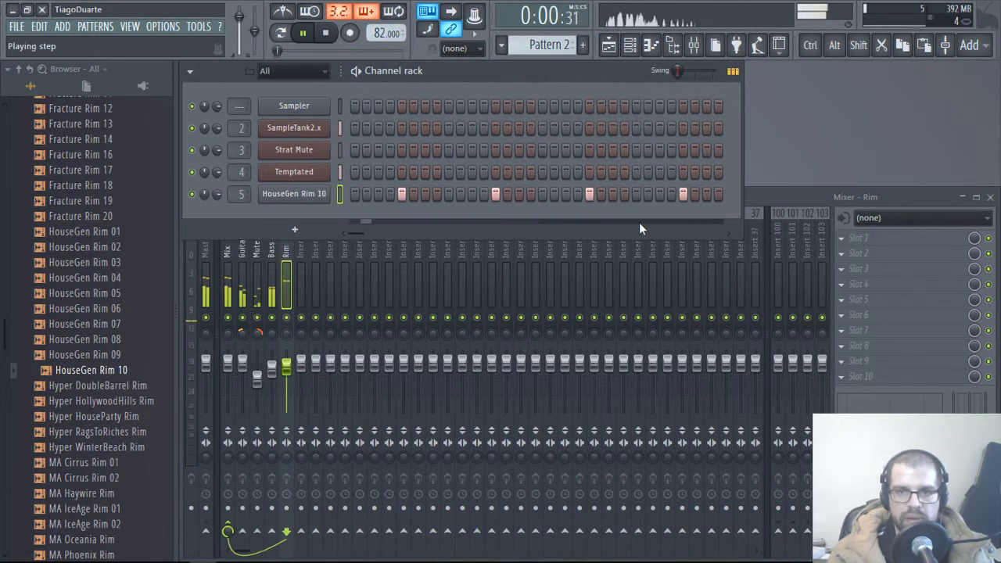
pyautogui.click(608, 45)
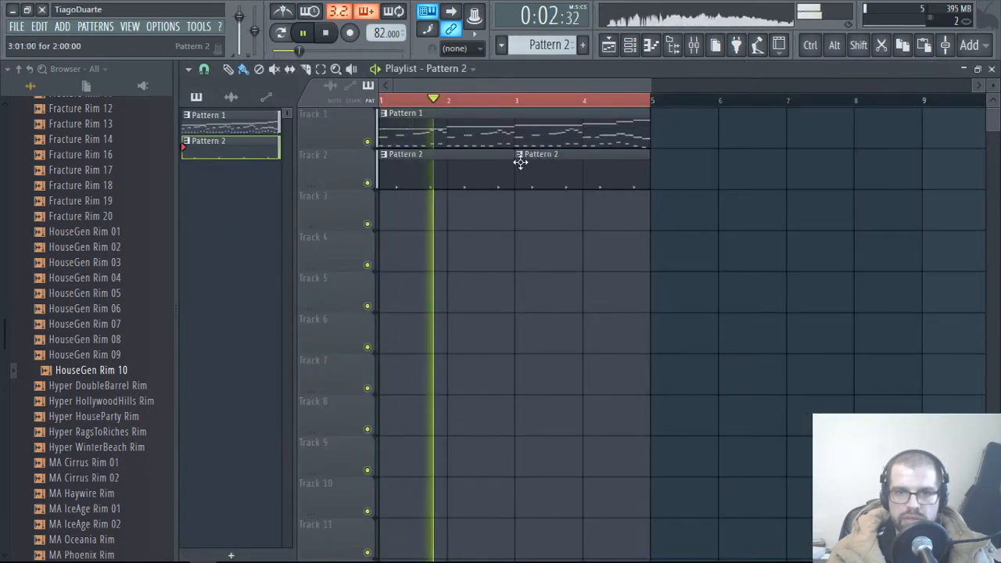
pyautogui.rightClick(520, 160)
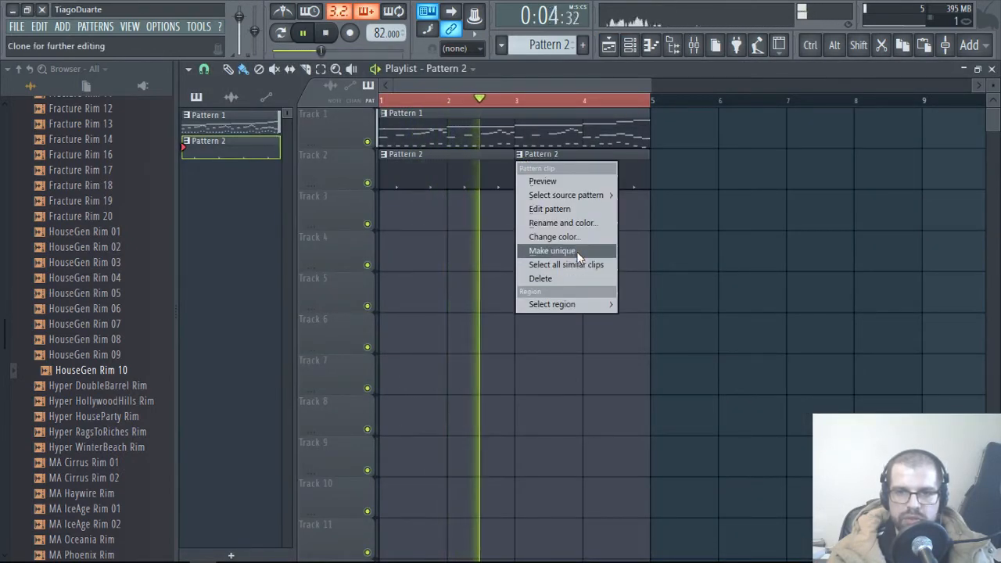
pyautogui.click(547, 251)
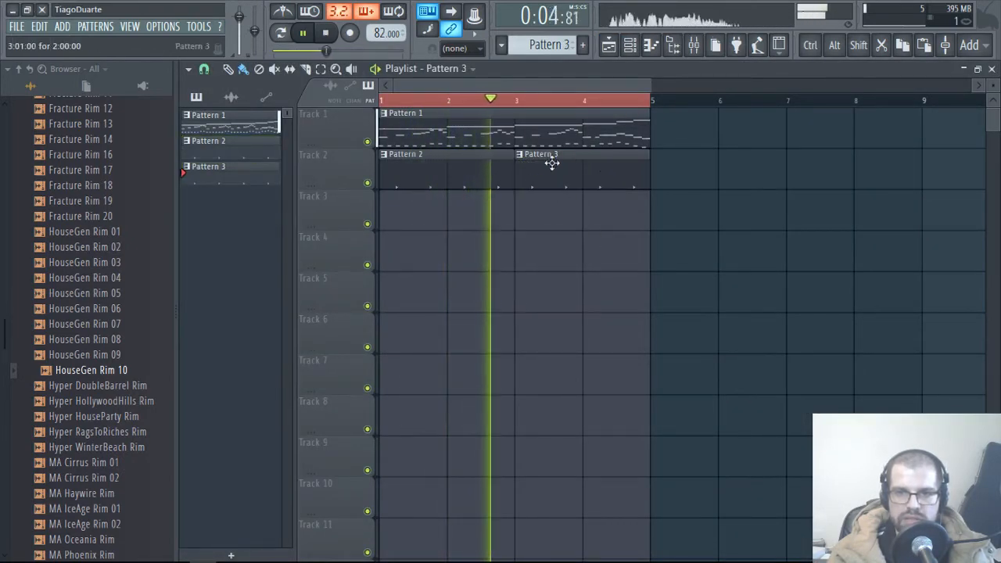
# Step: Add HouseGen Rim 10 hits on steps 24, 27, 31 and 32 of Pattern 3
pyautogui.click(628, 45)
pyautogui.click(624, 194)
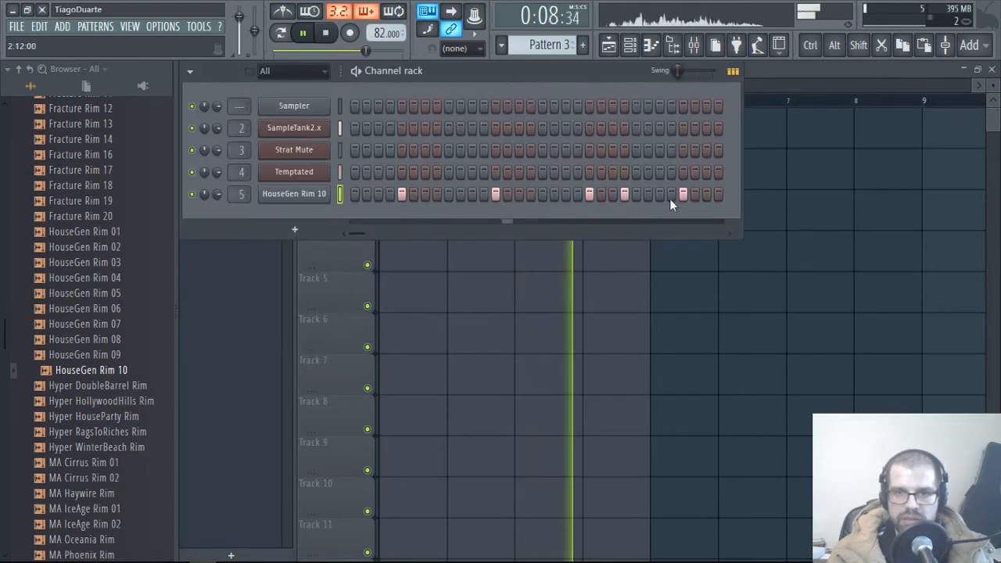
pyautogui.click(660, 195)
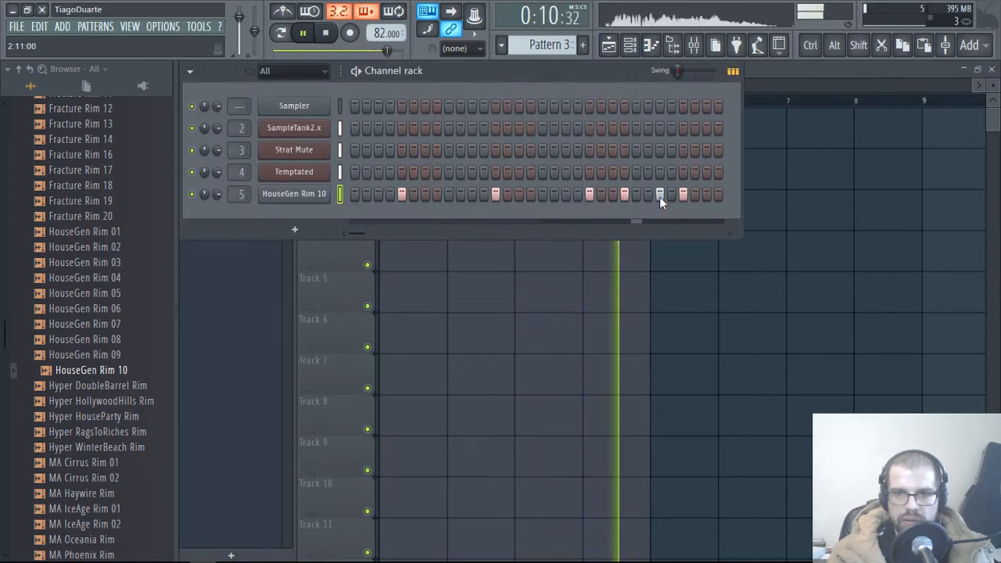
pyautogui.click(706, 195)
pyautogui.click(718, 194)
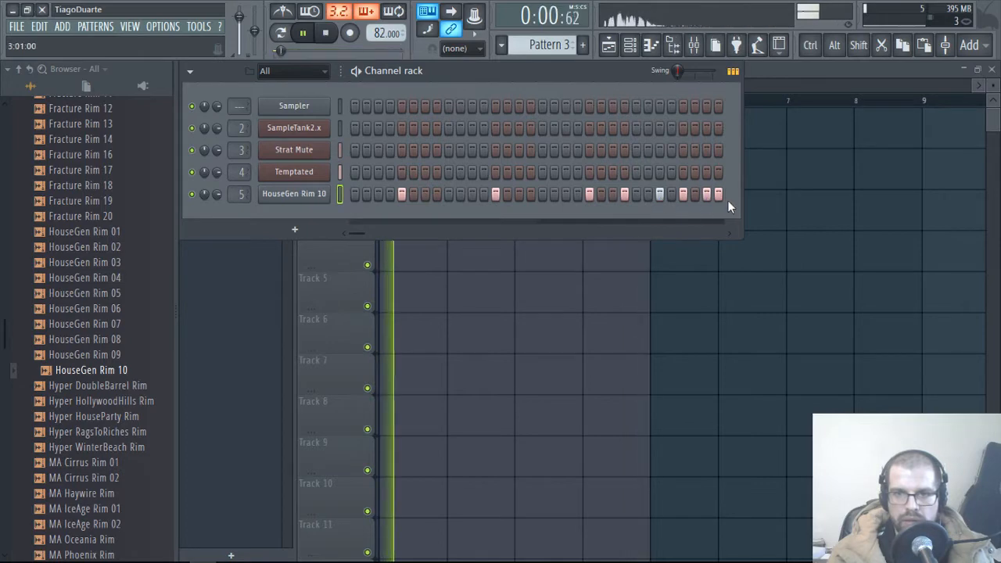
# Step: Set the rim's piano roll snap to 1/2 step and arrange its final notes before bar 3 as three hits half a step apart
pyautogui.rightClick(294, 195)
pyautogui.click(399, 197)
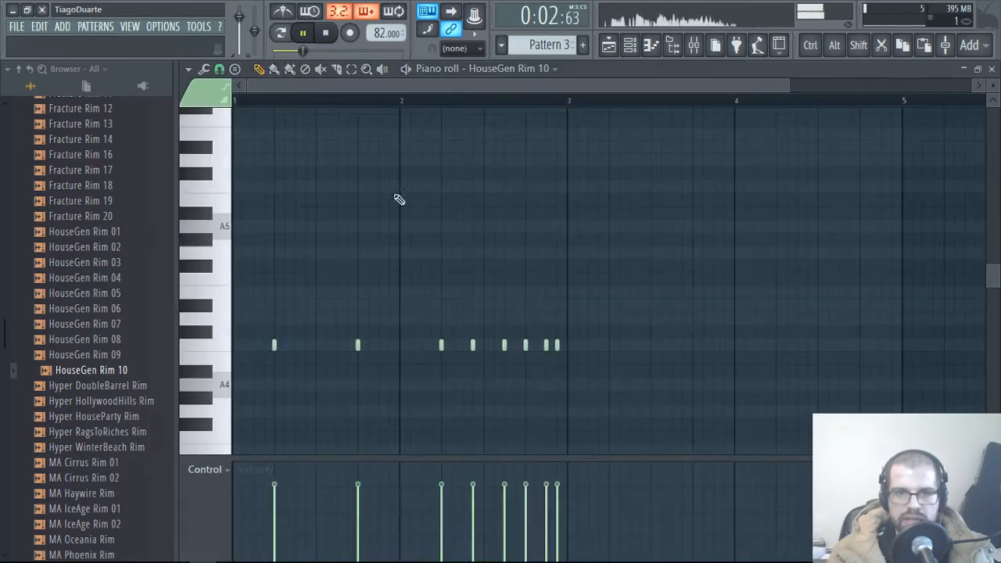
pyautogui.scroll(3, 528, 380)
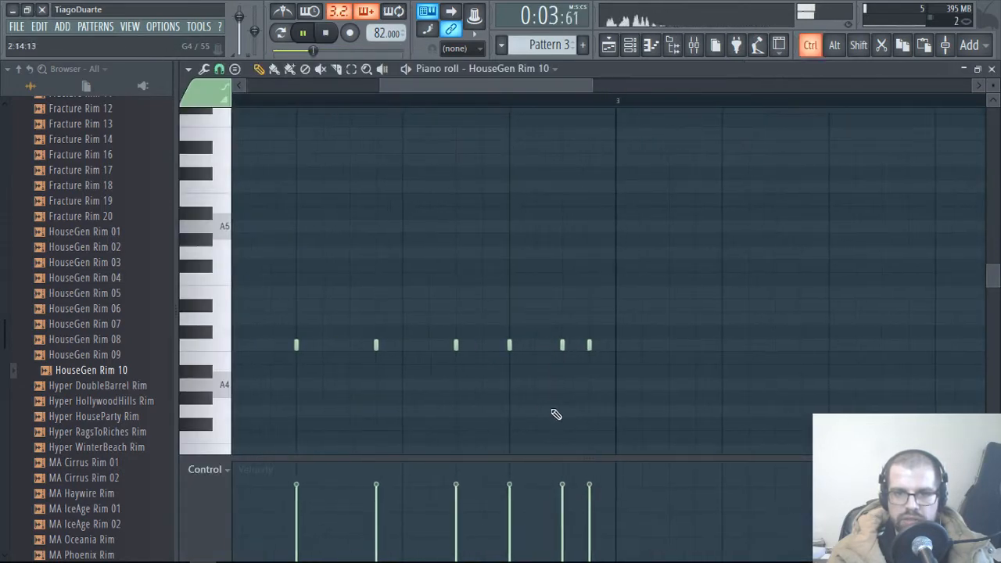
pyautogui.click(206, 70)
pyautogui.moveTo(221, 70)
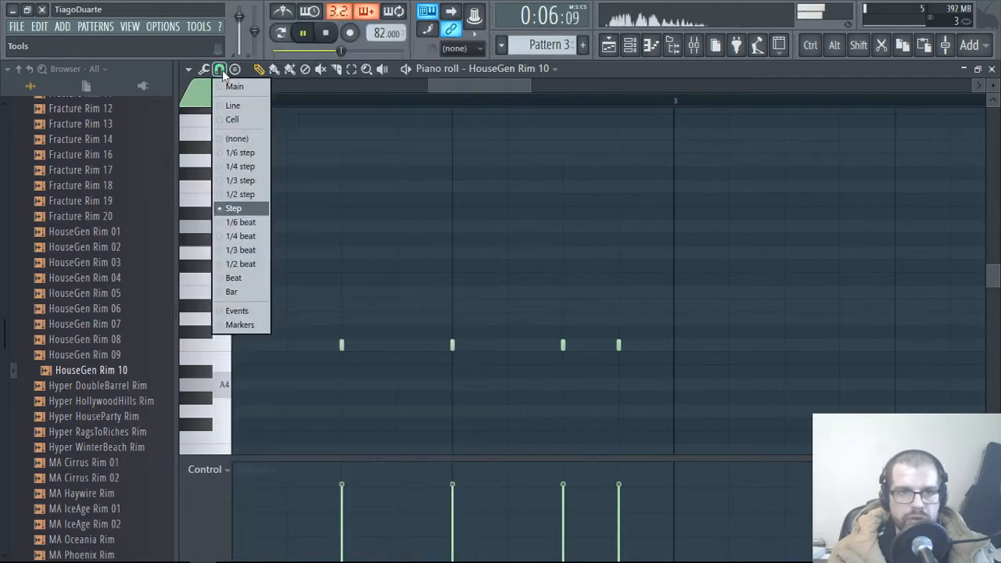
pyautogui.click(236, 196)
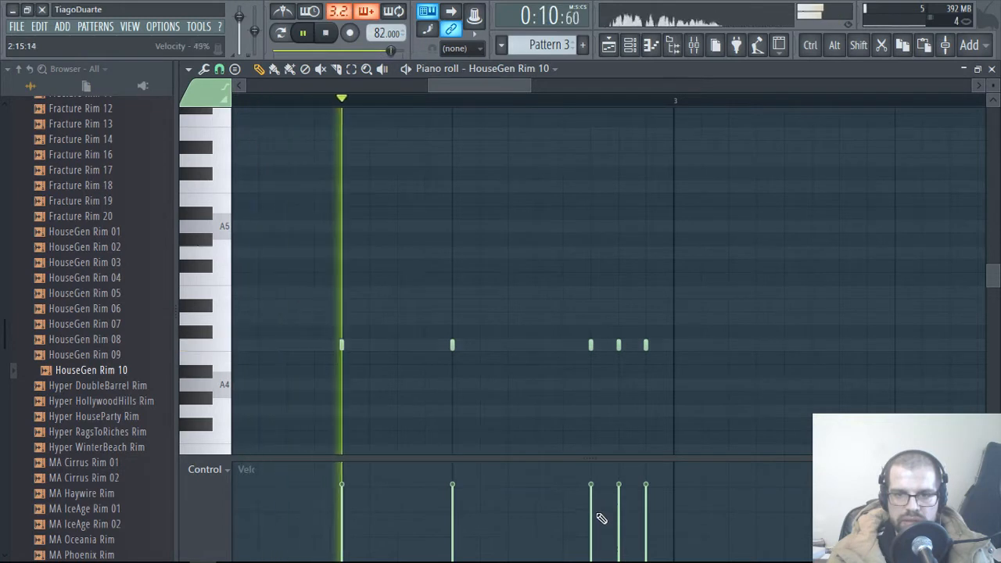
# Step: Lower the last three rim hits' velocities as a rising ramp, slightly reduce the hits on steps 24 and 27, and close the piano roll
pyautogui.moveTo(599, 543); pyautogui.dragTo(596, 530)
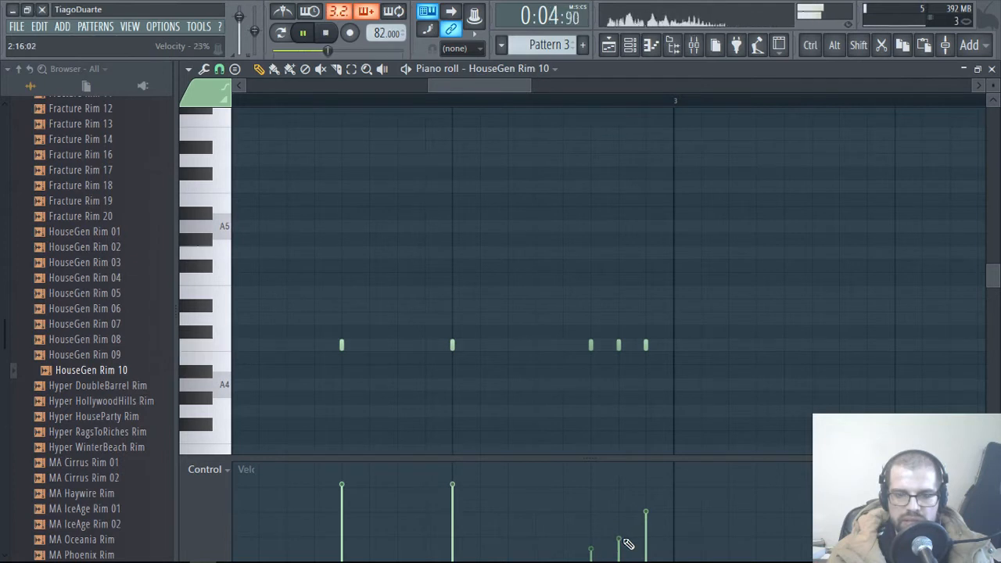
pyautogui.keyDown('ctrl'); pyautogui.rightClick(632, 408); pyautogui.keyUp('ctrl')
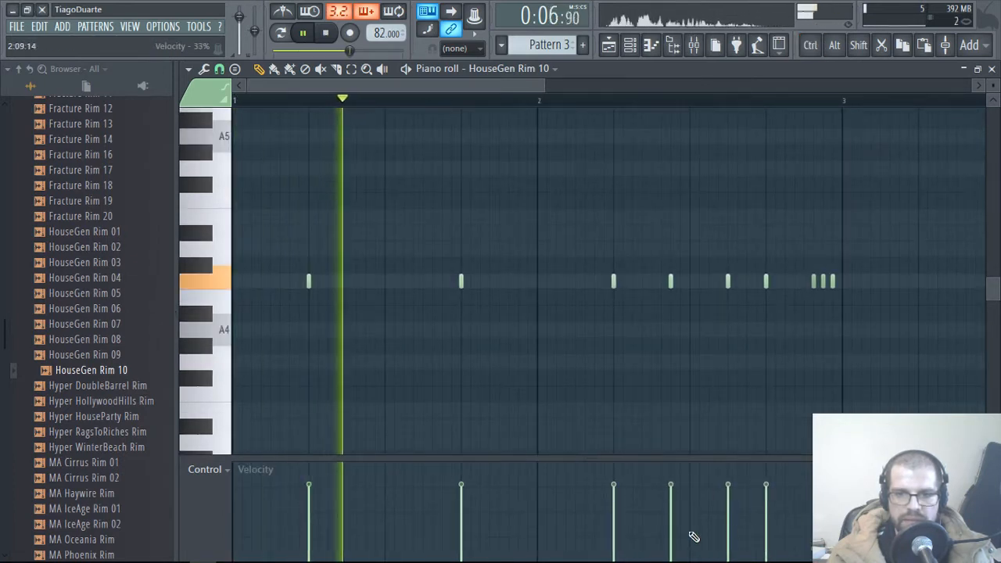
pyautogui.moveTo(672, 506); pyautogui.dragTo(671, 494)
pyautogui.click(729, 488)
pyautogui.moveTo(735, 492); pyautogui.dragTo(740, 513)
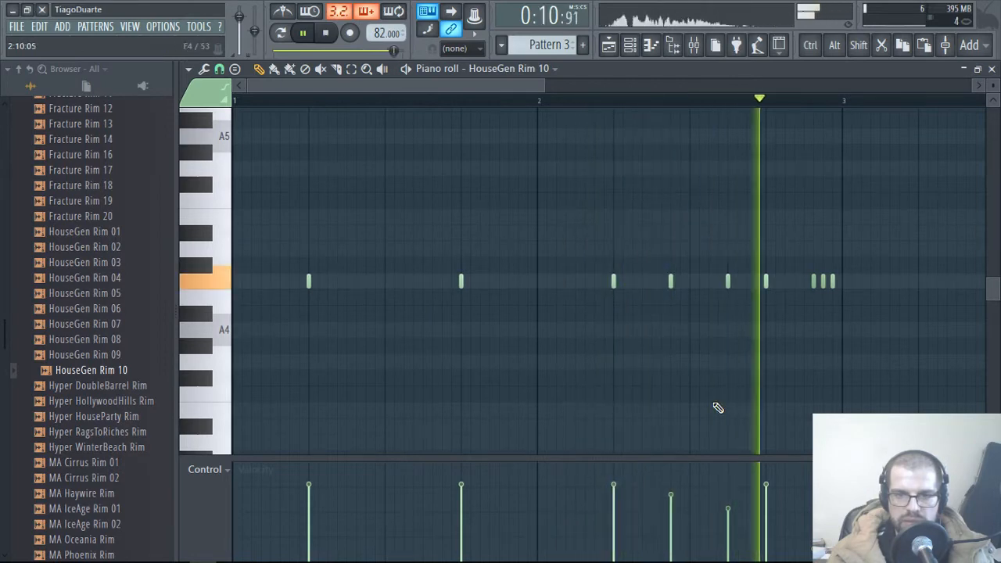
pyautogui.click(992, 69)
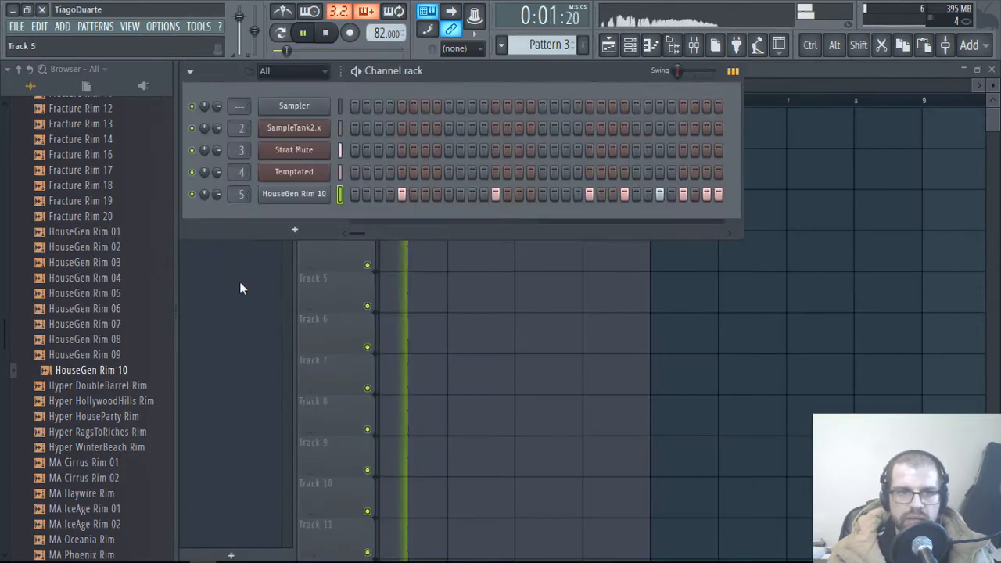
# Step: Audition the Hyper and MA rim samples in the browser, from Hyper DoubleBarrel Rim to MA IceAge Rim 01, ending on MA Haywire Rim
pyautogui.scroll(3, 111, 321)
pyautogui.scroll(-3, 102, 313)
pyautogui.scroll(-5, 88, 307)
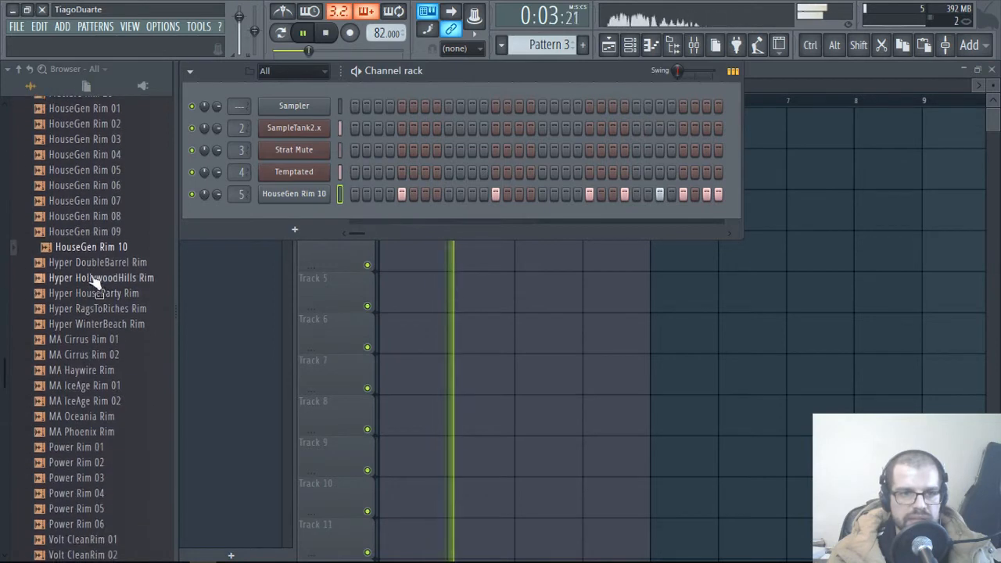
pyautogui.click(86, 279)
pyautogui.click(108, 264)
pyautogui.click(105, 294)
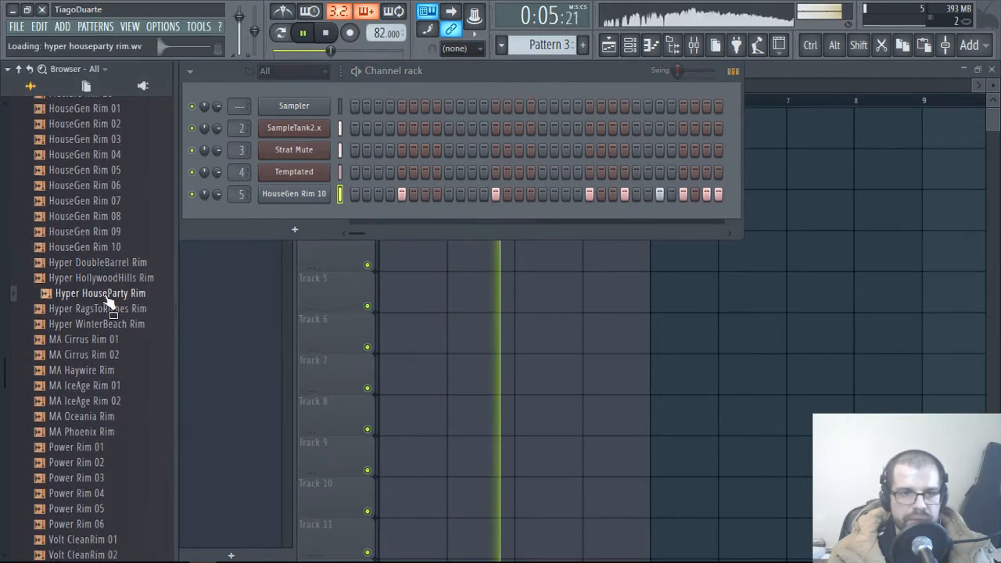
pyautogui.click(98, 311)
pyautogui.click(92, 325)
pyautogui.click(92, 342)
pyautogui.click(93, 356)
pyautogui.click(95, 384)
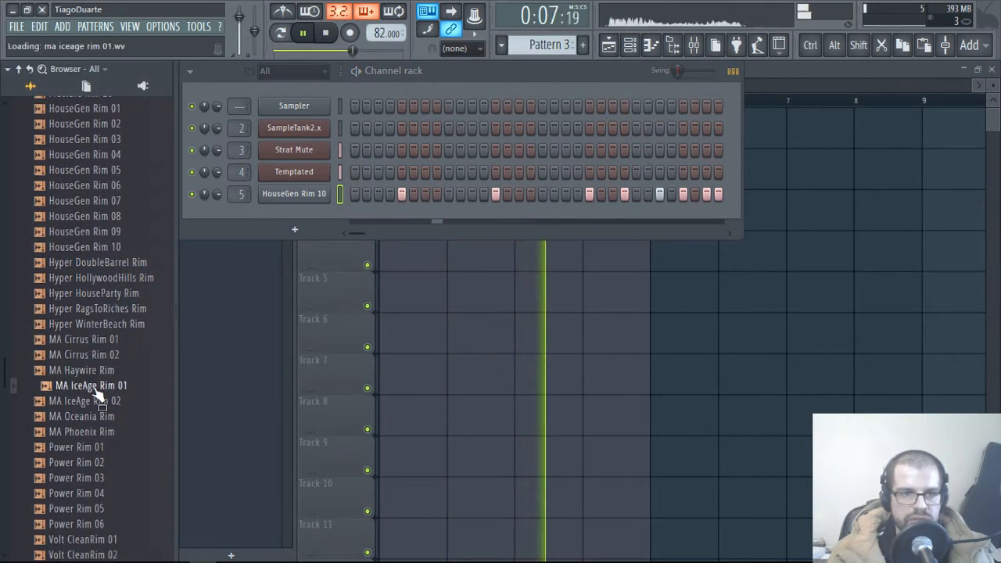
pyautogui.click(96, 374)
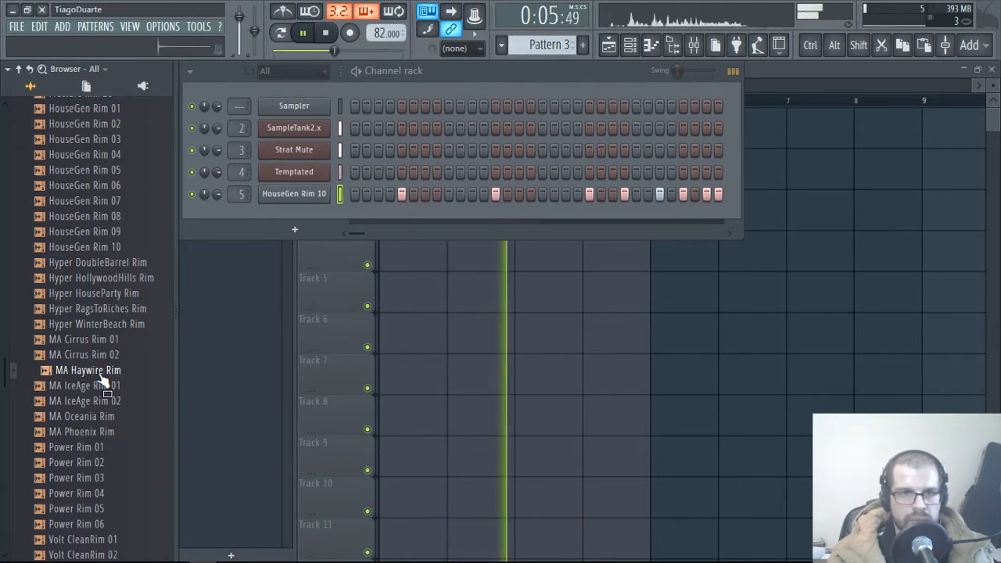
# Step: Add MA Haywire Rim as a new channel and program it on steps 5, 13, 21 and 29 of Pattern 3
pyautogui.moveTo(100, 379); pyautogui.dragTo(311, 215)
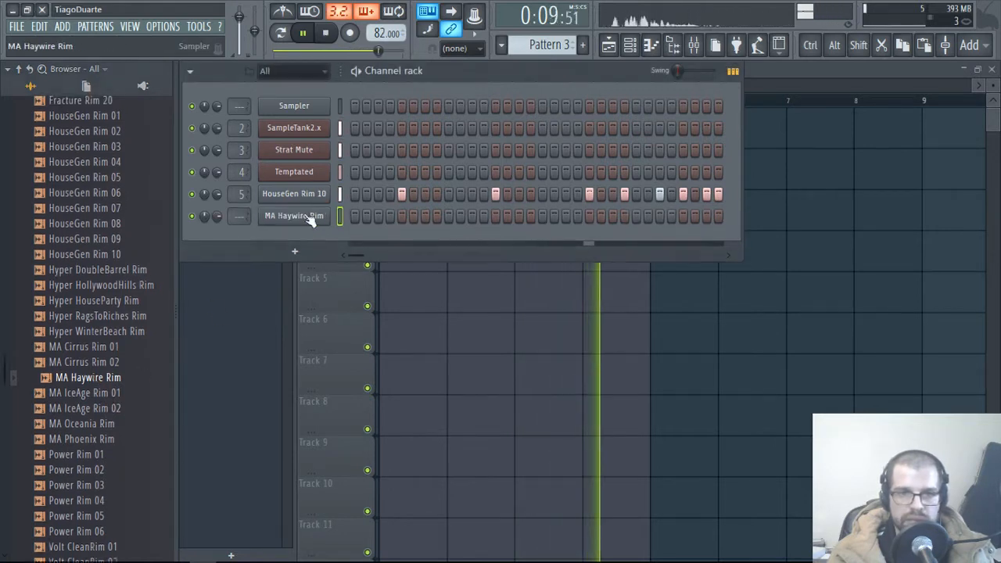
pyautogui.click(401, 216)
pyautogui.click(495, 216)
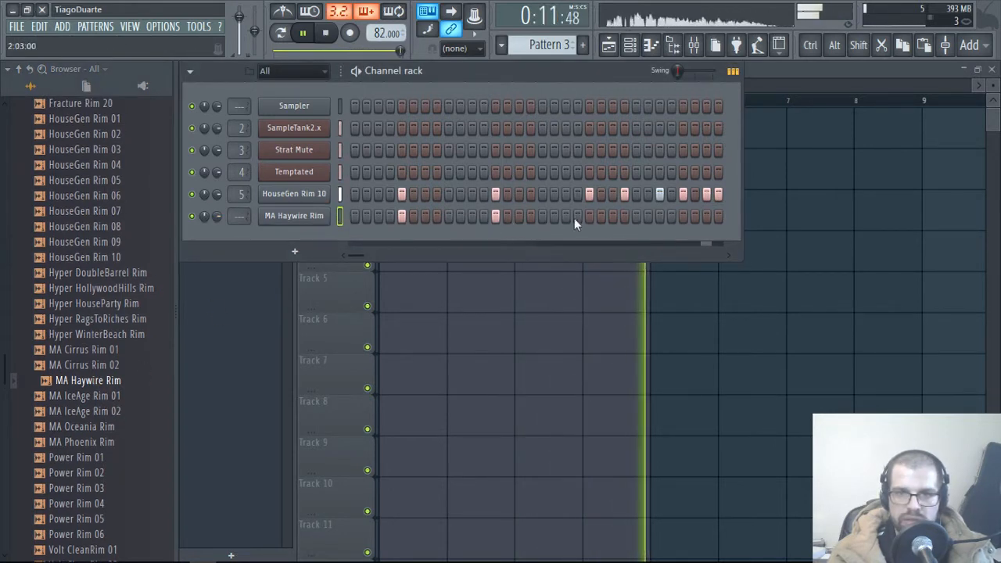
pyautogui.click(589, 216)
pyautogui.click(682, 216)
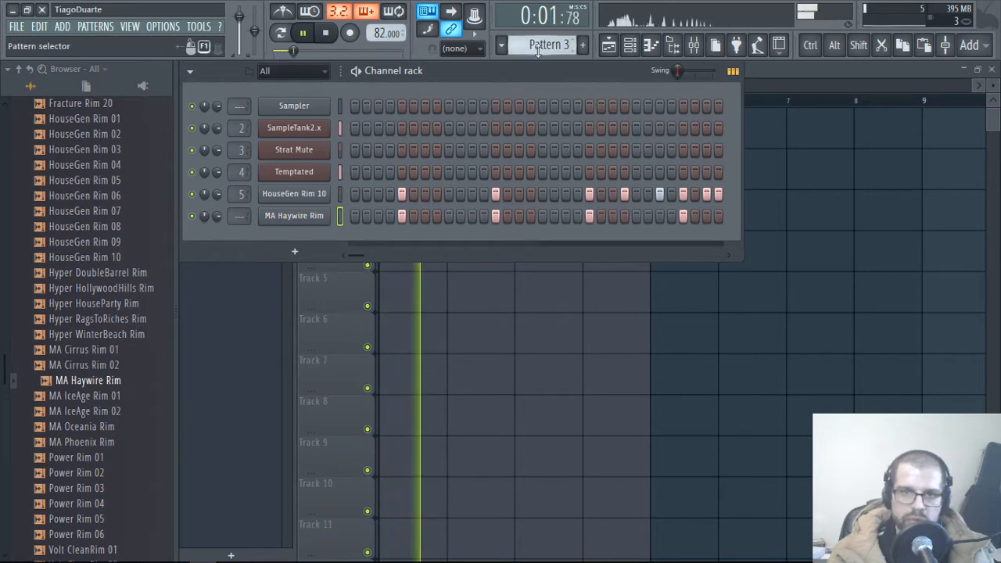
# Step: Switch to Pattern 2 and program MA Haywire Rim hits on steps 5, 13, 21 and 29
pyautogui.scroll(1, 540, 46)
pyautogui.click(401, 216)
pyautogui.click(495, 216)
pyautogui.click(589, 215)
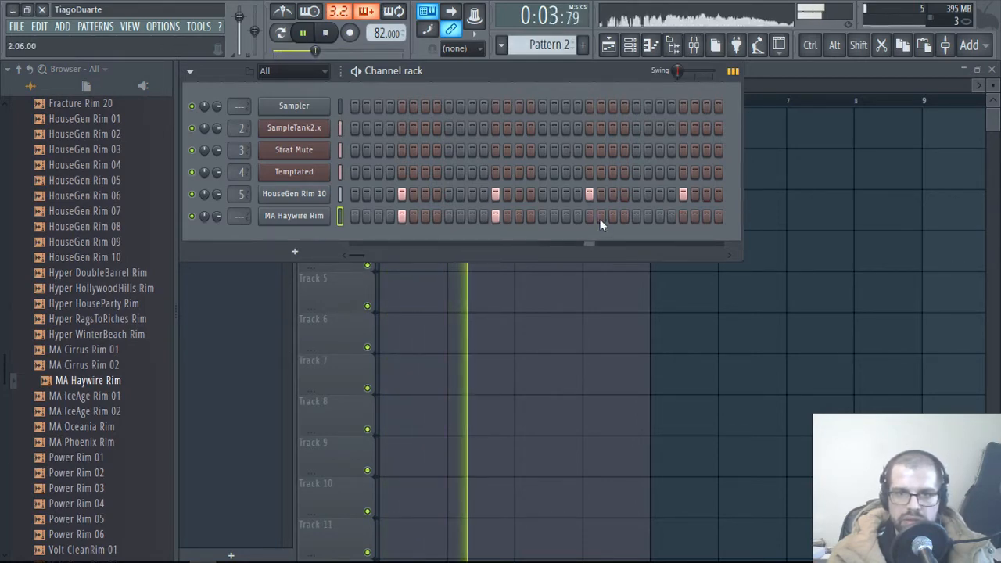
pyautogui.click(683, 216)
# Step: Assign the MA Haywire Rim channel to mixer insert 6, lower its fader and route it only to the Mix track
pyautogui.doubleClick(242, 223)
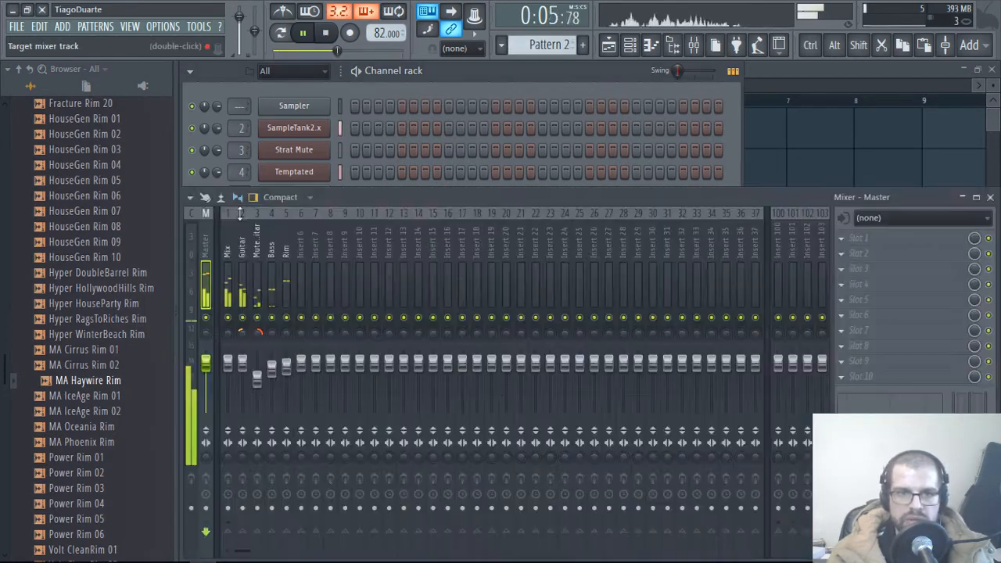
pyautogui.click(231, 223)
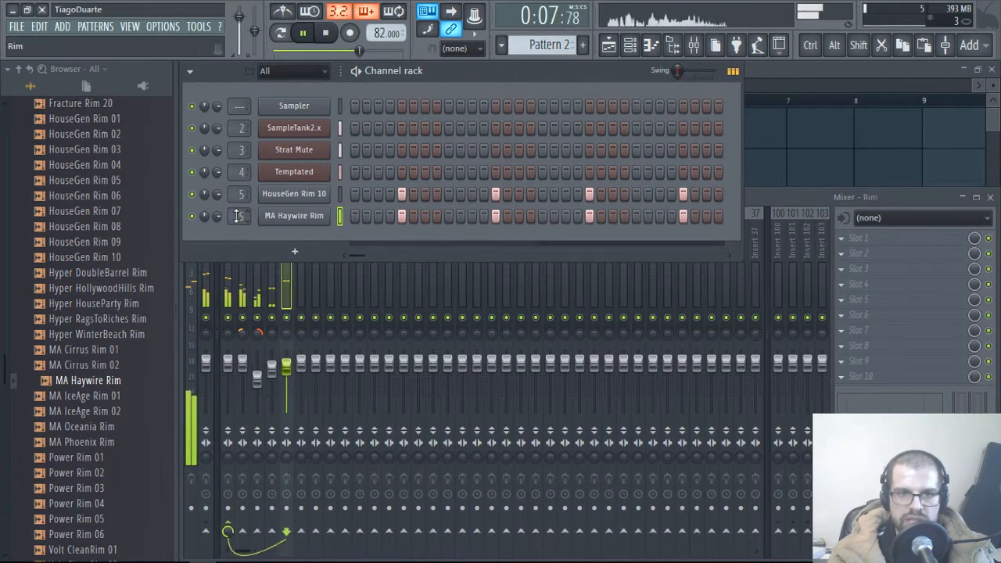
pyautogui.click(300, 295)
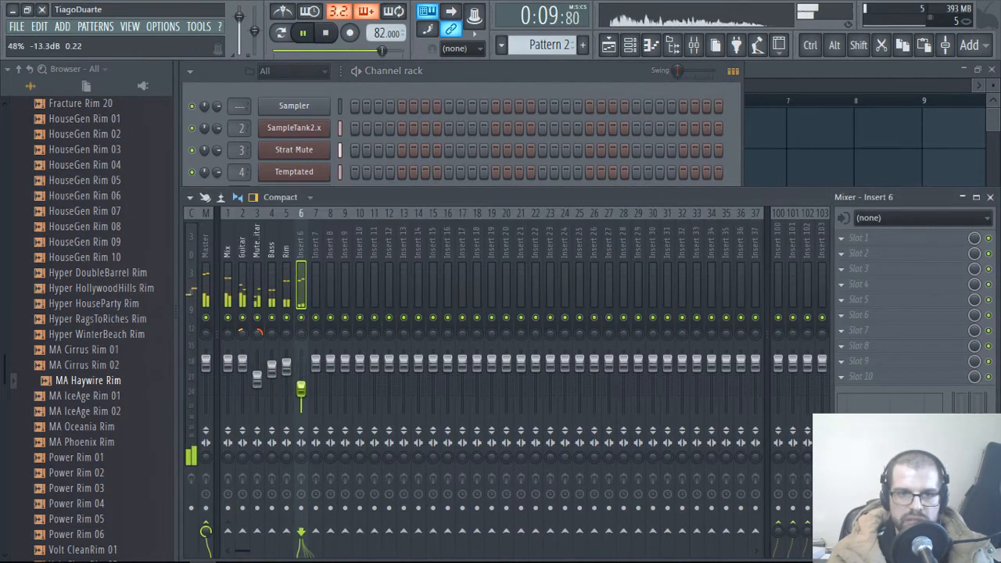
pyautogui.rightClick(228, 532)
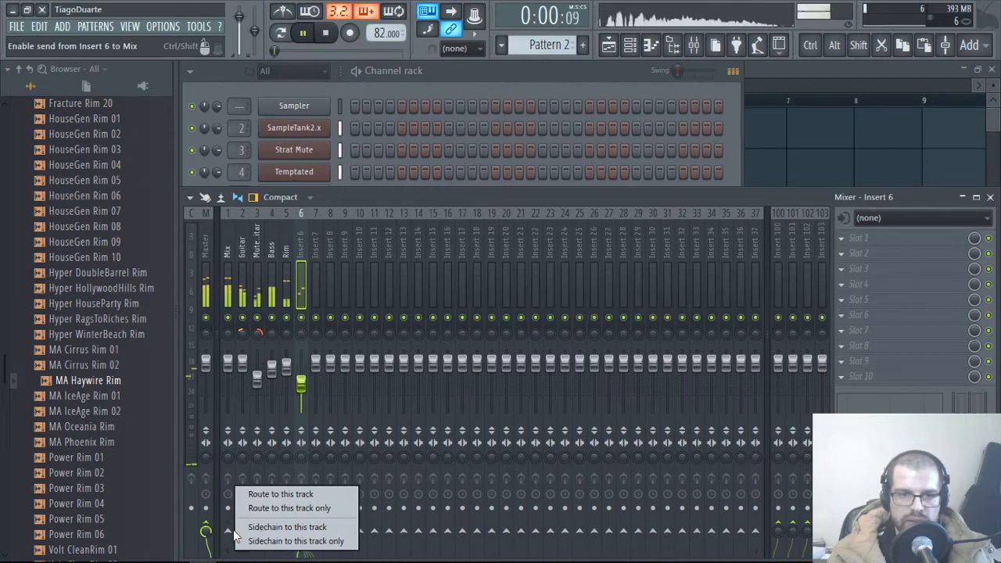
pyautogui.click(280, 512)
# Step: Rename mixer insert 6 to Rim 2 and set its volume to about -11.8 dB
pyautogui.doubleClick(300, 240)
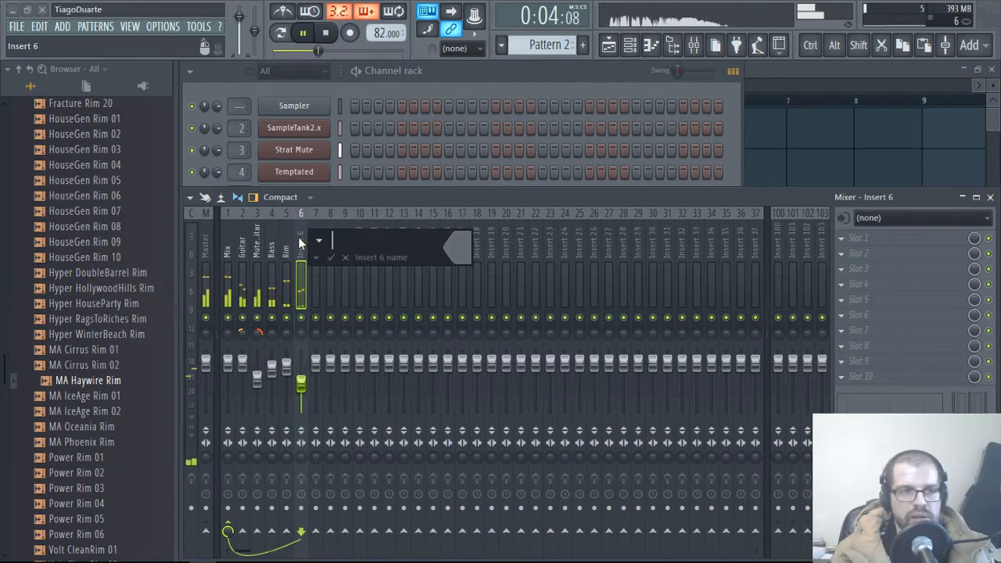
pyautogui.write('Rim 2')
pyautogui.press('Return')
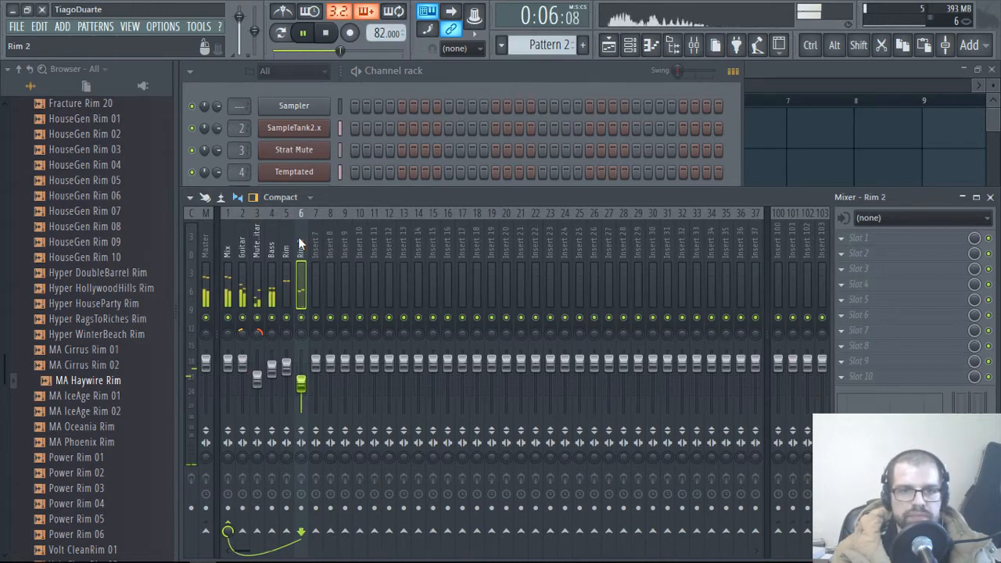
pyautogui.moveTo(309, 403); pyautogui.dragTo(309, 405)
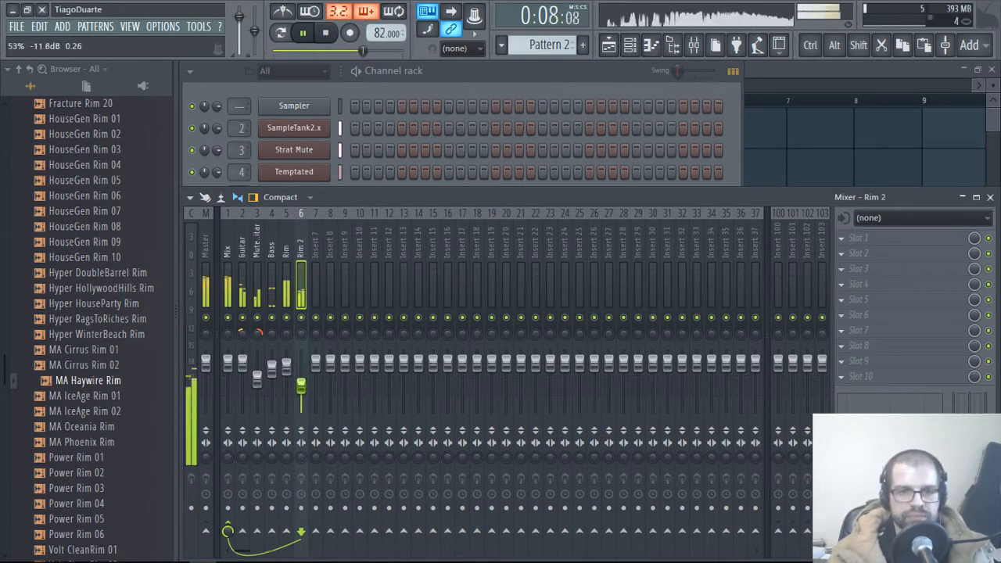
# Step: Collapse the Rims folder and open the Kicks folder of the Drums (ModeAudio) pack, down to the Fracture kicks
pyautogui.scroll(15, 78, 277)
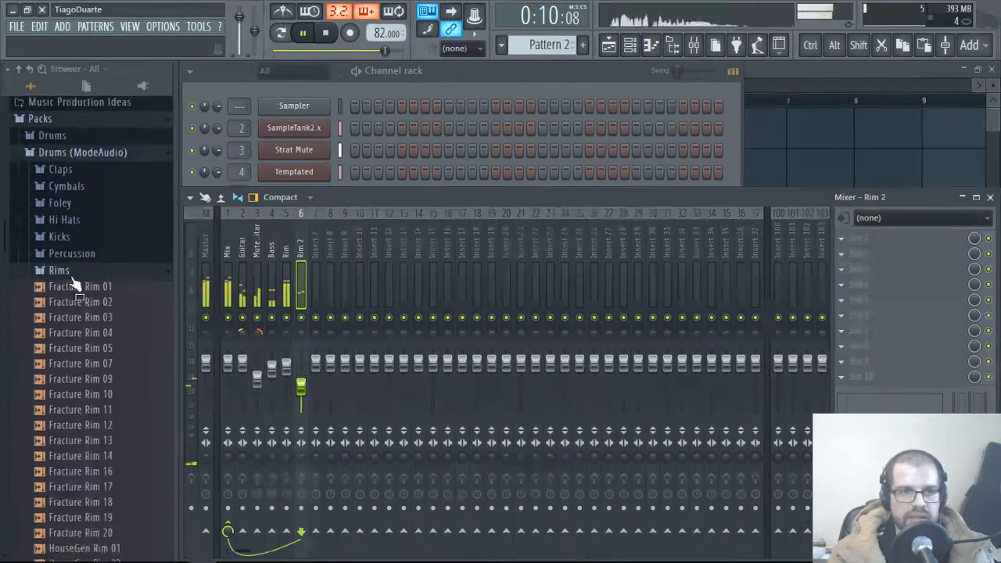
pyautogui.click(74, 270)
pyautogui.click(63, 239)
pyautogui.scroll(-20, 71, 383)
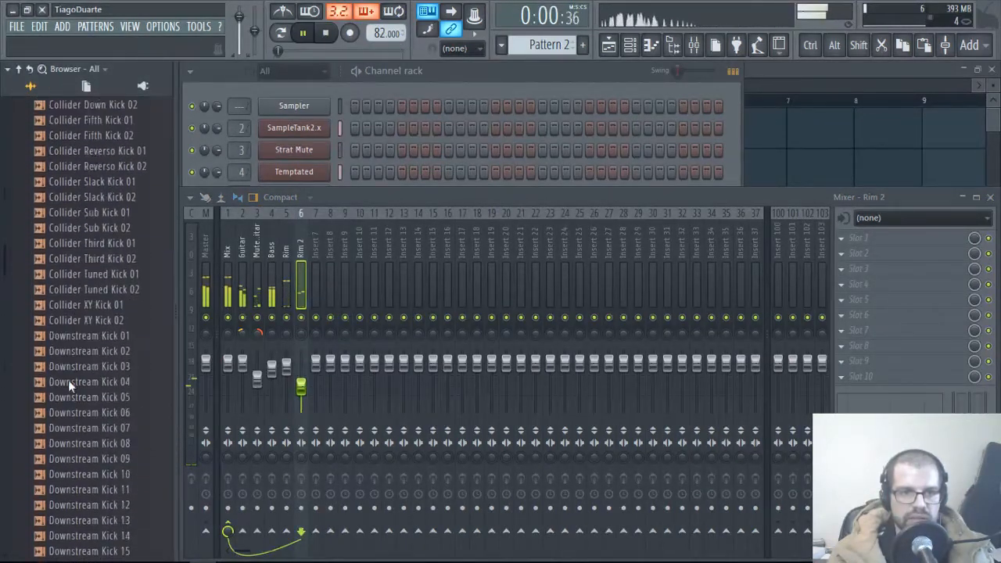
pyautogui.scroll(8, 68, 378)
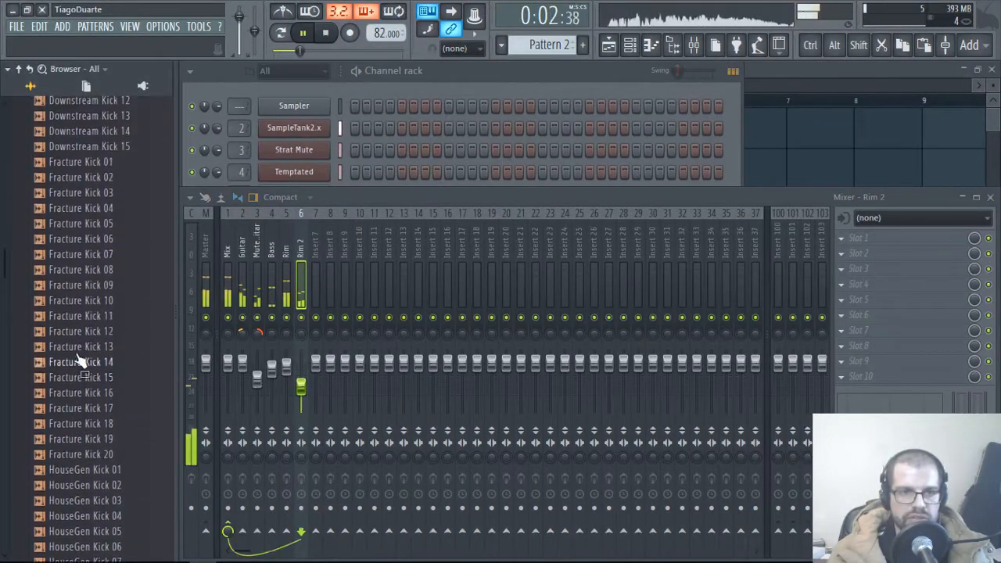
# Step: Audition the Fracture Kick samples from Fracture Kick 01 through Fracture Kick 20
pyautogui.click(101, 162)
pyautogui.click(108, 178)
pyautogui.click(107, 193)
pyautogui.click(107, 209)
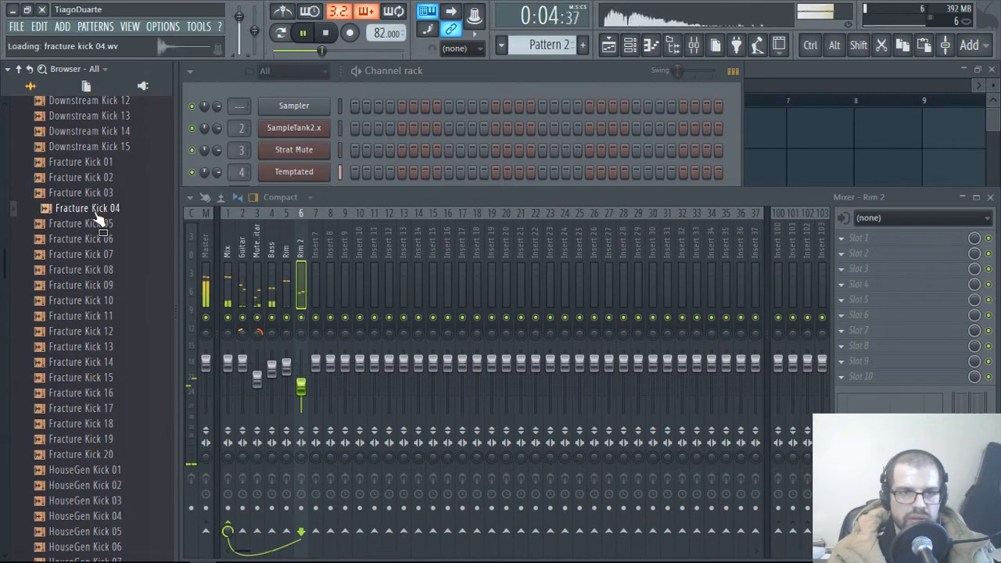
pyautogui.click(107, 194)
pyautogui.click(108, 209)
pyautogui.click(105, 224)
pyautogui.click(105, 239)
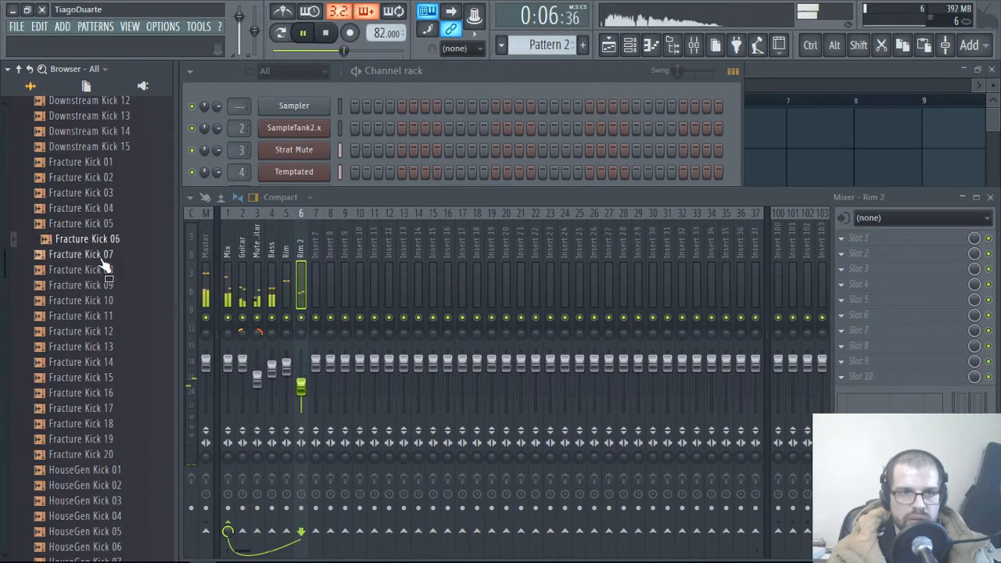
pyautogui.click(106, 255)
pyautogui.click(105, 270)
pyautogui.click(106, 285)
pyautogui.click(105, 300)
pyautogui.click(105, 316)
pyautogui.click(106, 331)
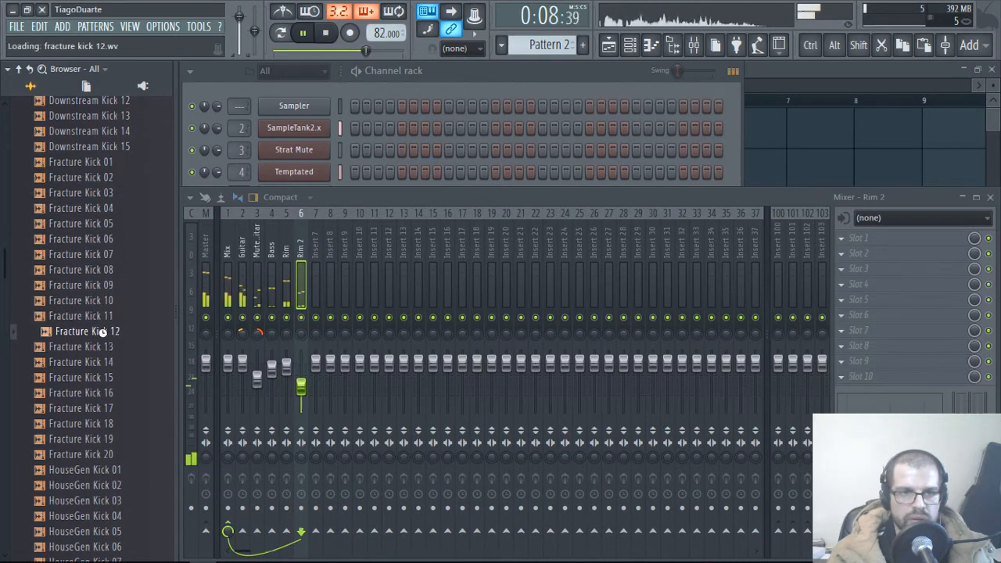
pyautogui.click(107, 347)
pyautogui.click(105, 378)
pyautogui.click(106, 393)
pyautogui.click(105, 408)
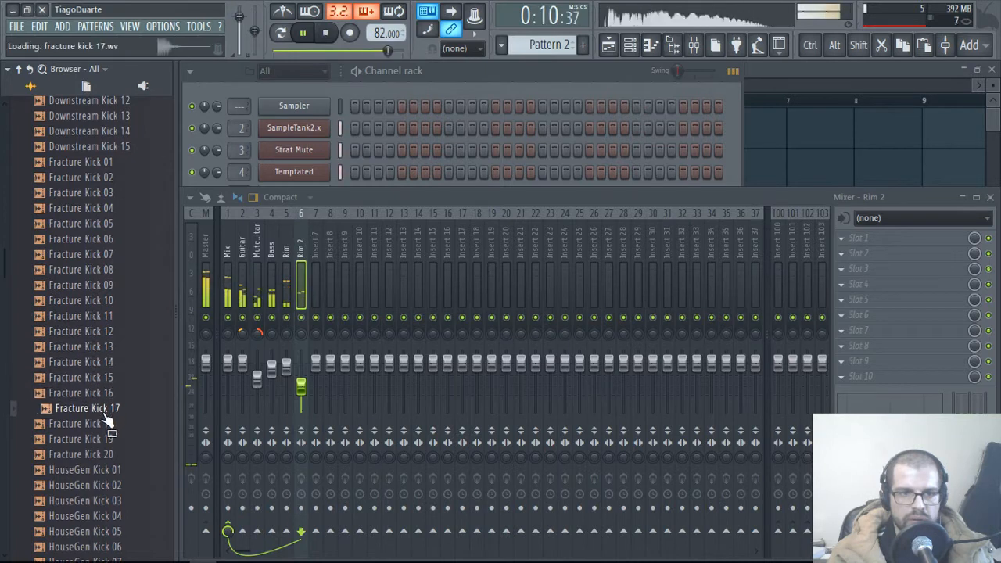
pyautogui.click(104, 423)
pyautogui.click(102, 439)
pyautogui.click(106, 456)
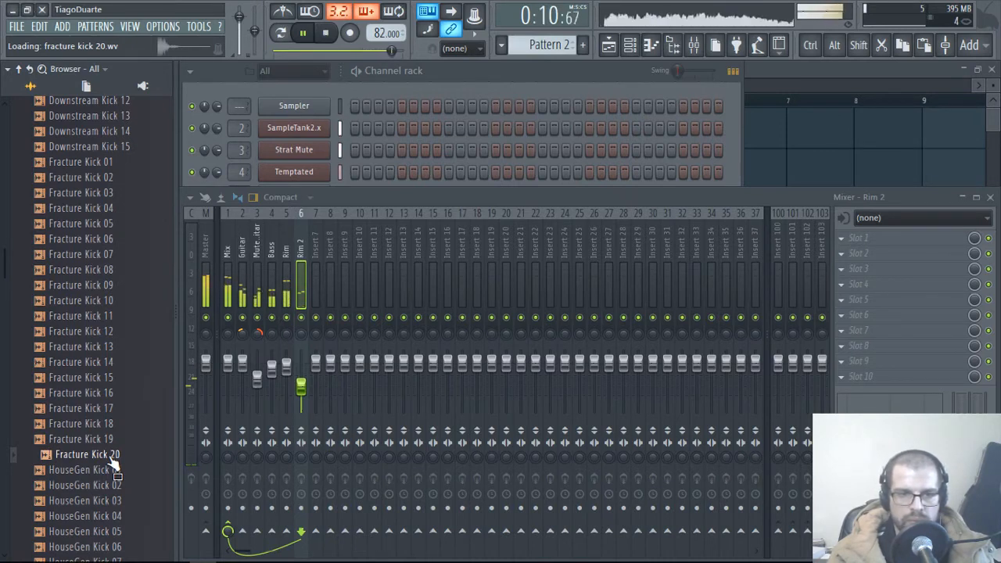
# Step: Add Fracture Kick 20 as a new channel and program it on steps 1, 11, 17, 23, 24 and 27 of Pattern 2
pyautogui.rightClick(112, 461)
pyautogui.click(160, 408)
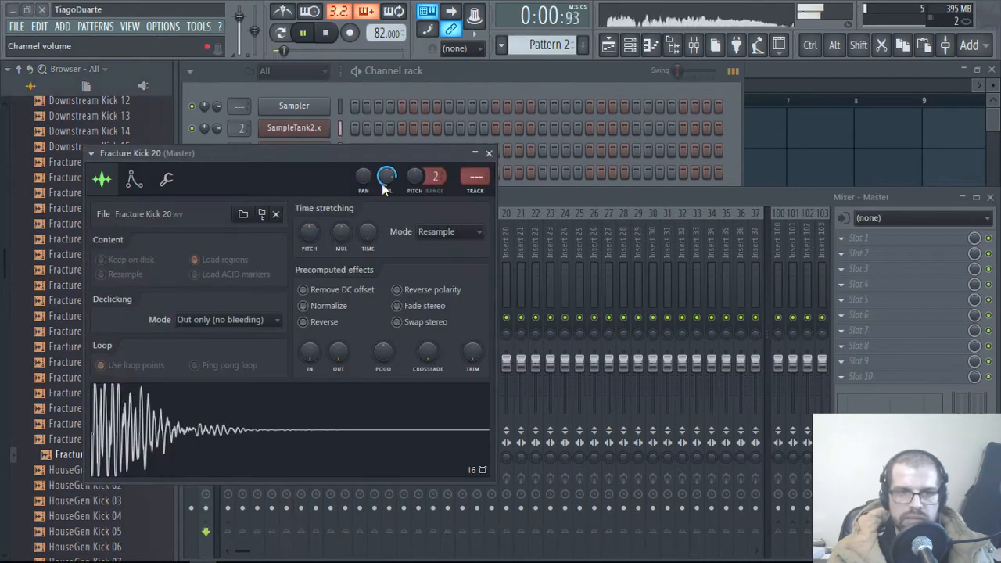
pyautogui.click(489, 153)
pyautogui.click(498, 69)
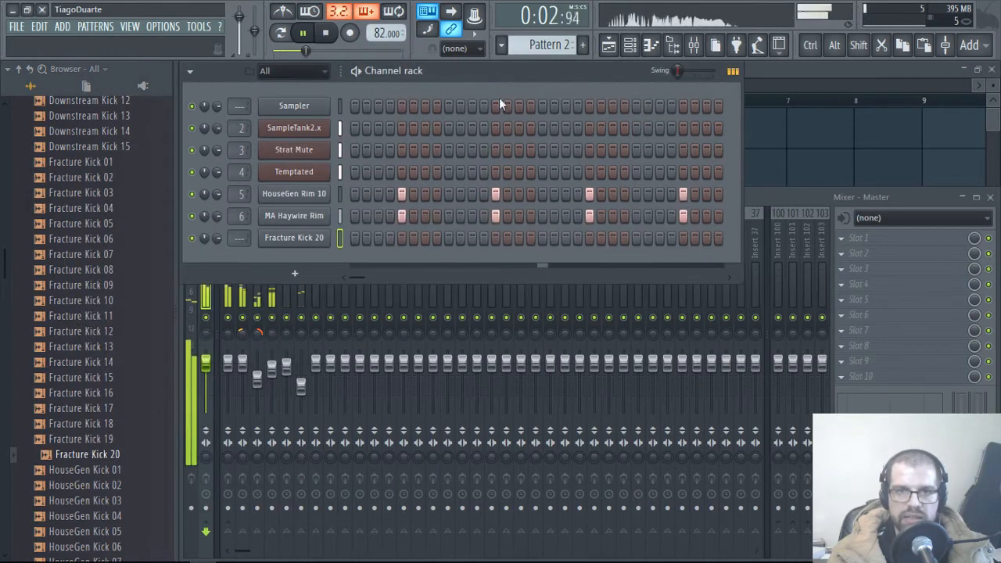
pyautogui.click(357, 237)
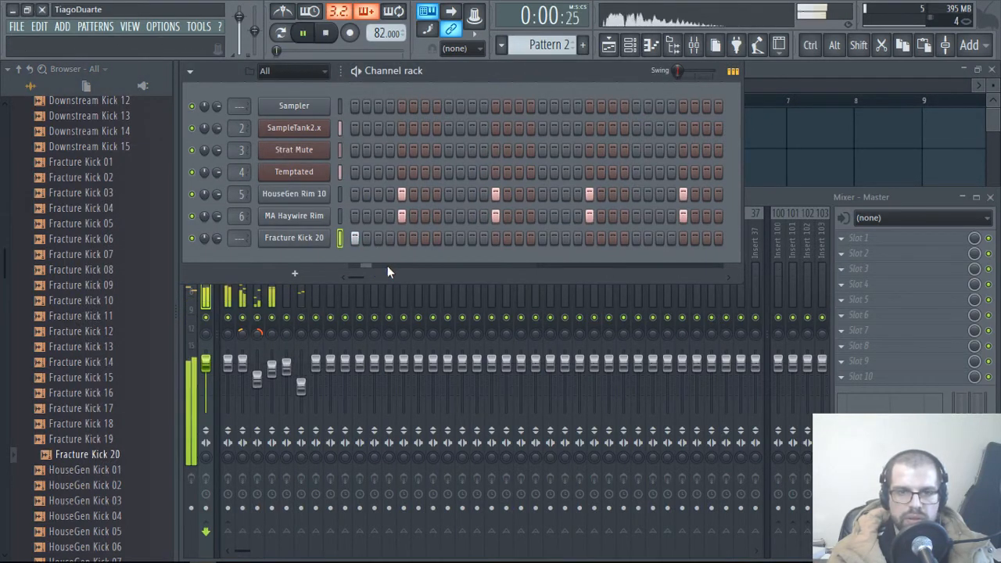
pyautogui.click(469, 238)
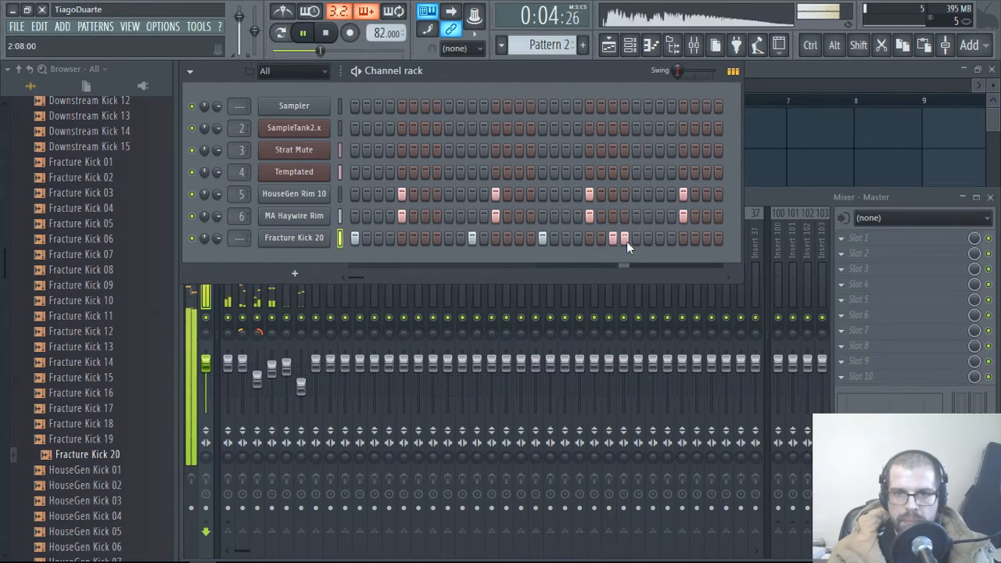
pyautogui.click(659, 239)
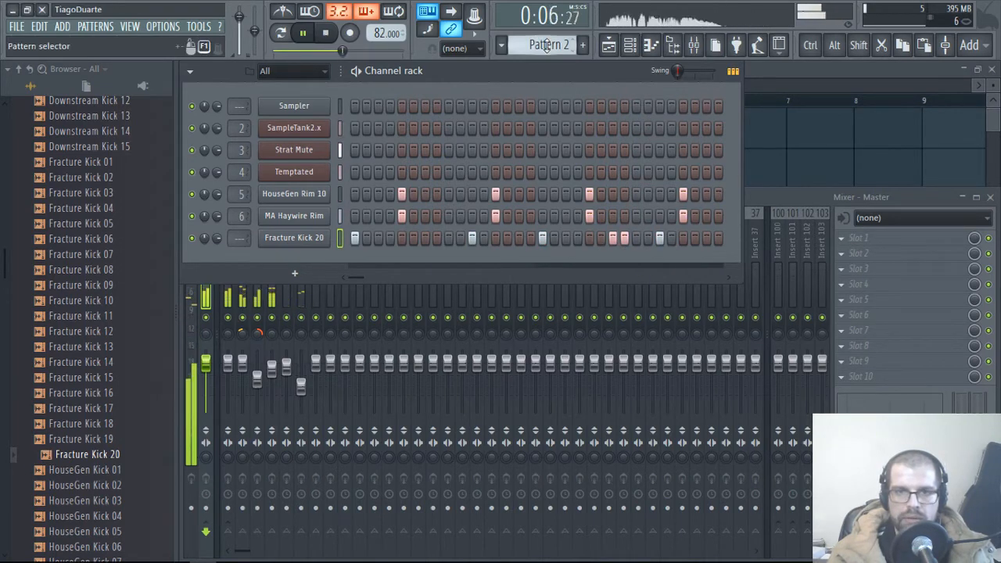
# Step: Switch to Pattern 3 and program Fracture Kick 20 hits on steps 1, 11, 17, 23, 25, 26 and 28
pyautogui.scroll(-1, 547, 45)
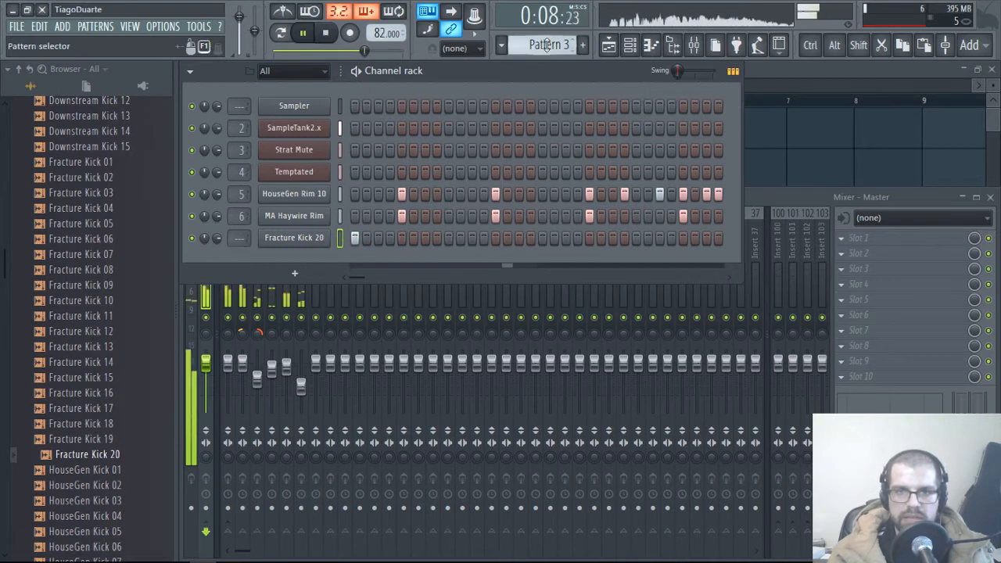
pyautogui.scroll(2, 547, 45)
pyautogui.scroll(-1, 538, 45)
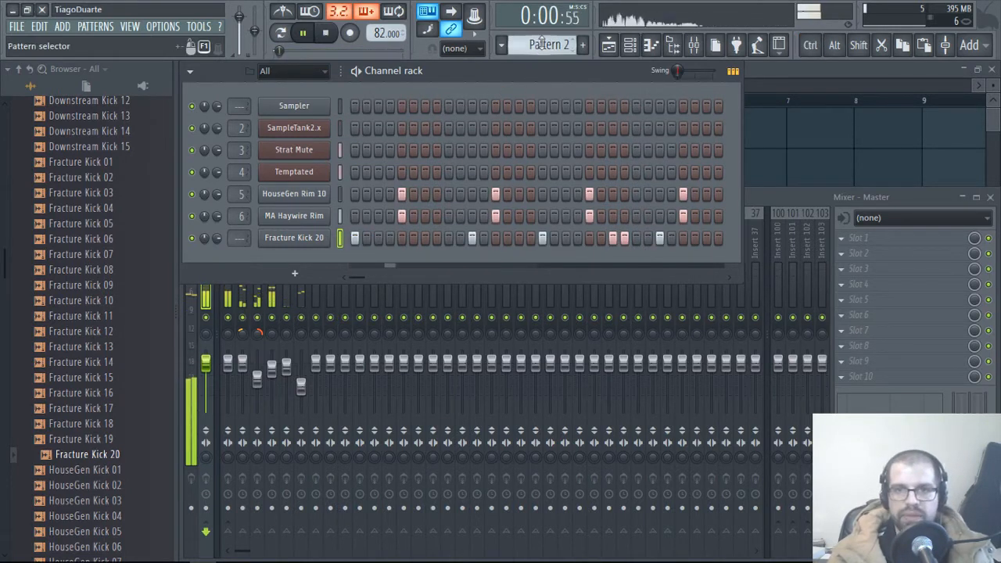
pyautogui.scroll(-1, 542, 45)
pyautogui.hotkey('ctrl', 'v')
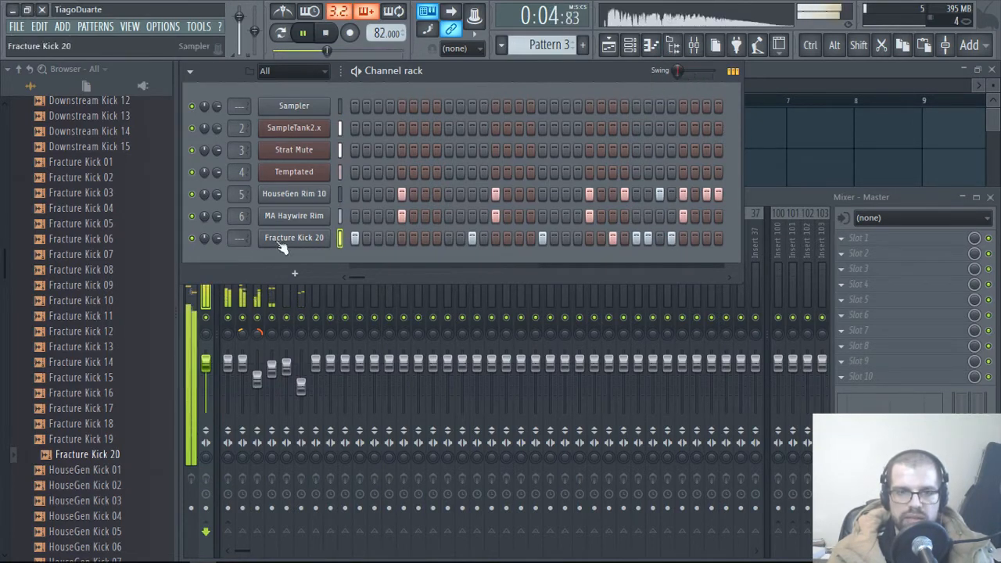
# Step: Assign the Fracture Kick 20 channel to mixer insert 7 and name that insert Kick
pyautogui.moveTo(237, 239); pyautogui.dragTo(237, 217)
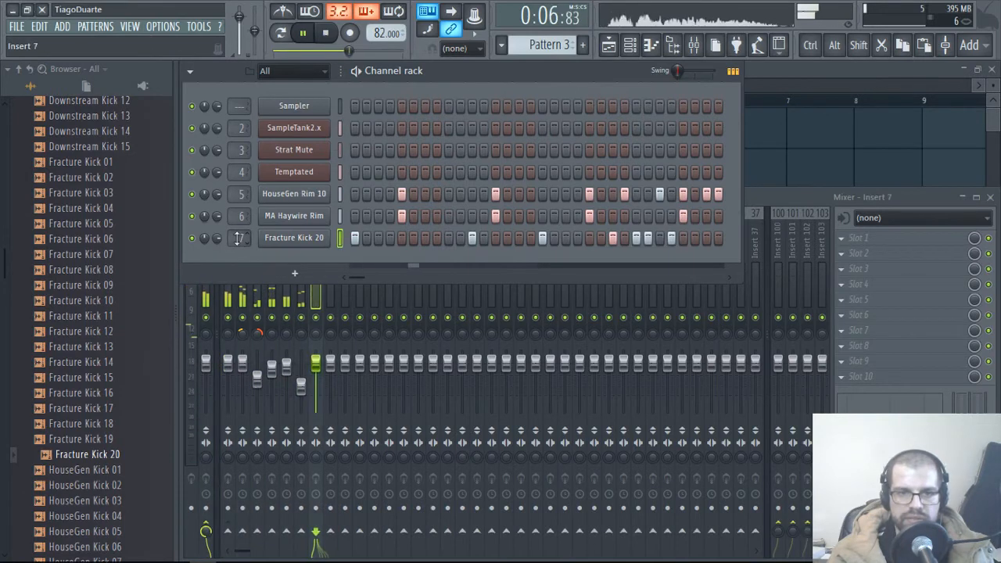
pyautogui.click(313, 299)
pyautogui.doubleClick(313, 250)
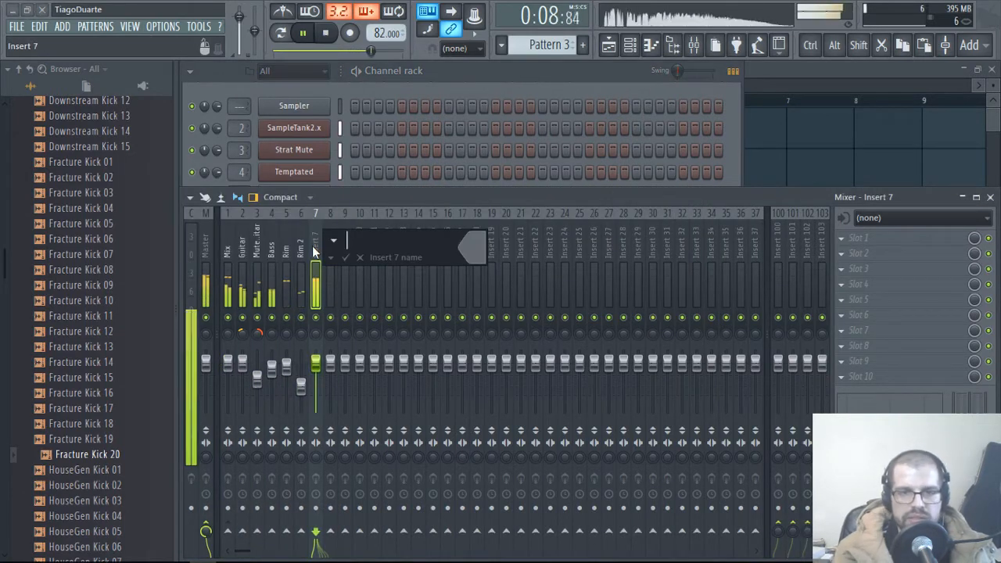
pyautogui.press('Return')
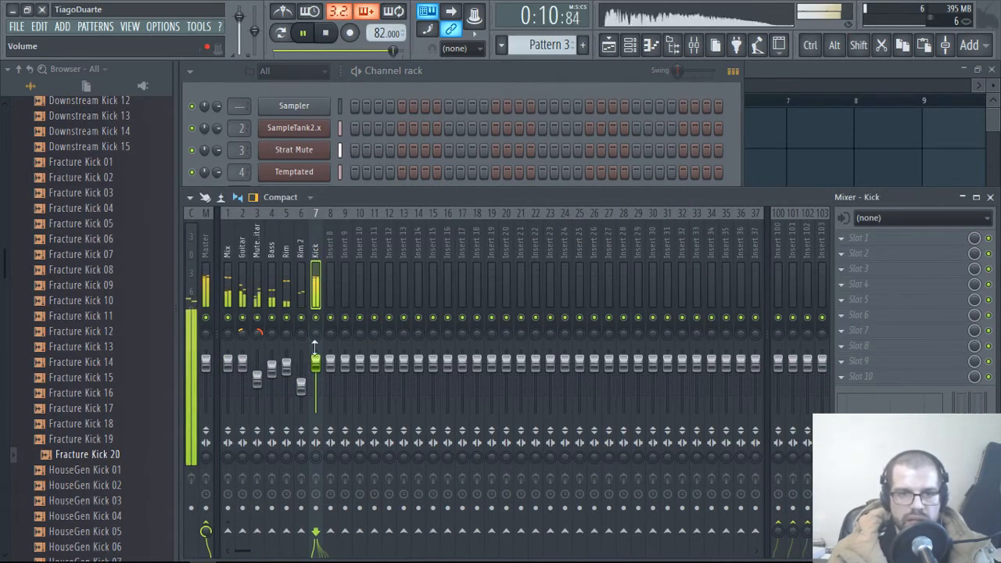
# Step: Lower the Kick mixer track's volume slightly and route it only to the Mix track
pyautogui.moveTo(315, 361); pyautogui.dragTo(288, 397)
pyautogui.rightClick(228, 531)
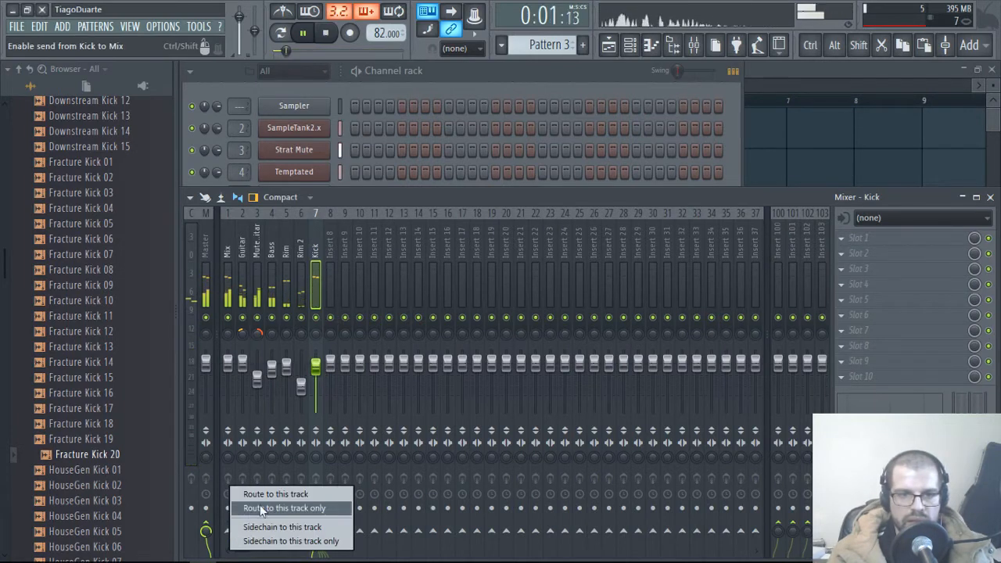
pyautogui.click(266, 509)
# Step: Add a small amount of main swing to the channel rack's step patterns
pyautogui.click(225, 247)
pyautogui.click(528, 67)
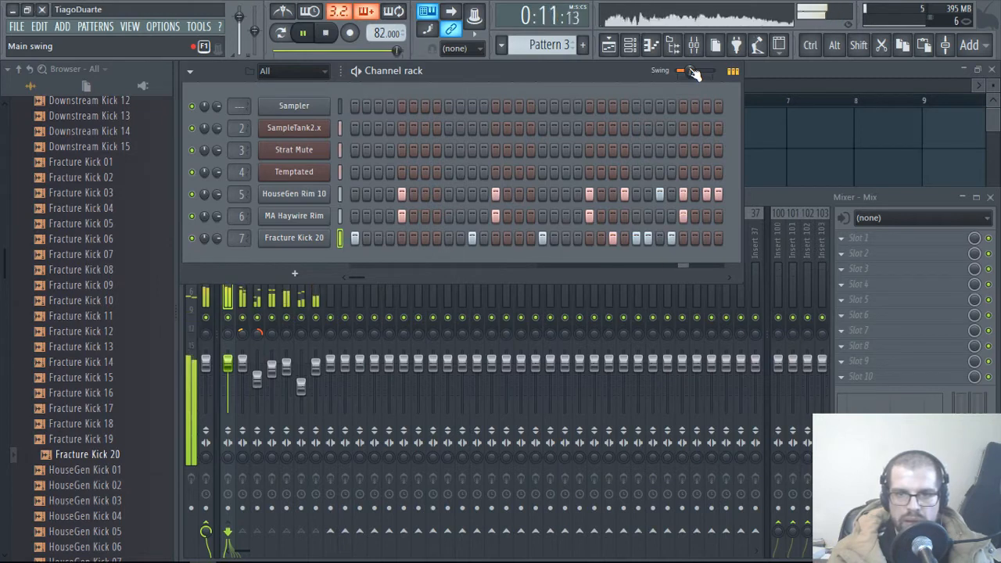
pyautogui.moveTo(691, 71); pyautogui.dragTo(684, 71)
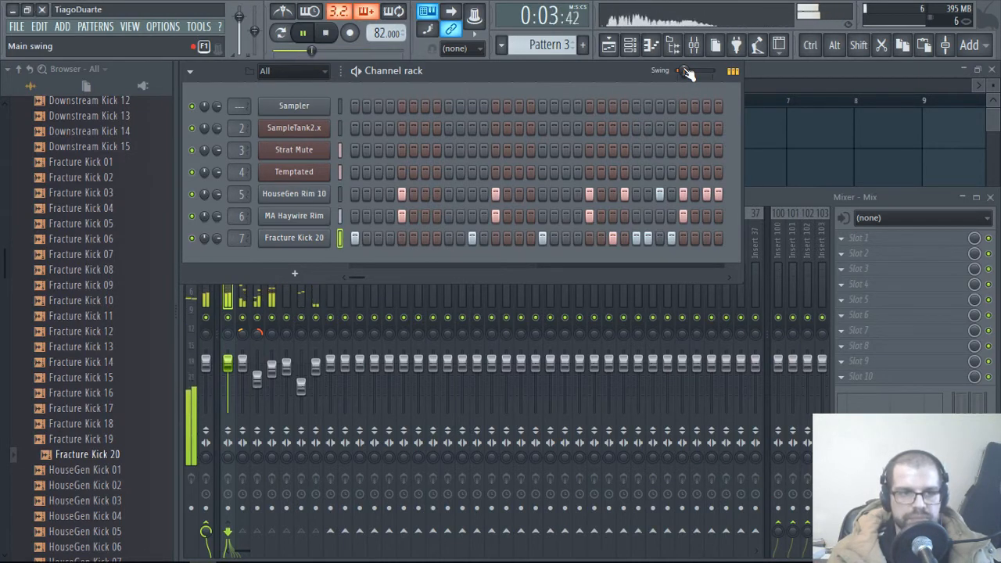
# Step: Insert Fruity Limiter in slot 10 of the Master track, raise its gain and close the plugin window
pyautogui.click(237, 295)
pyautogui.click(207, 235)
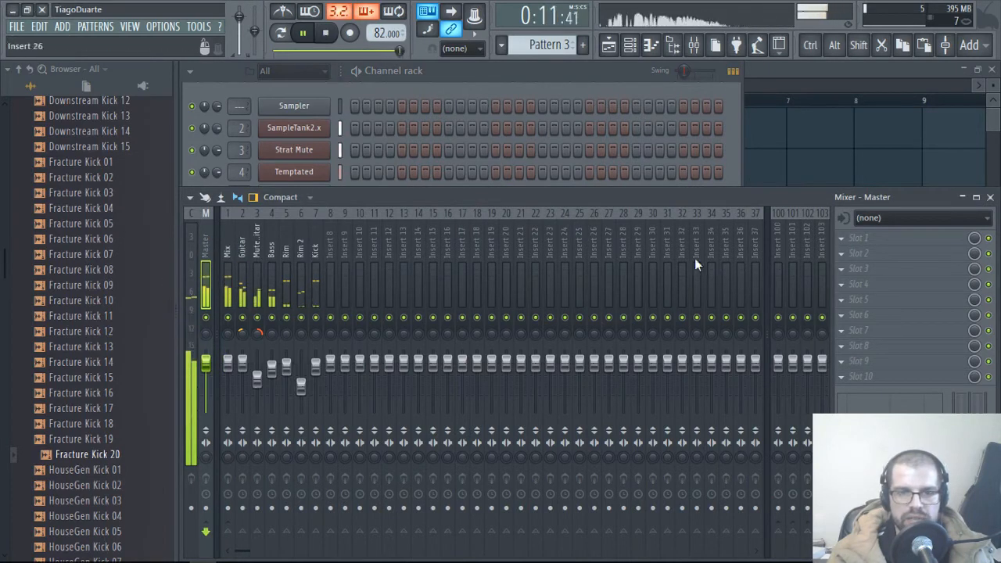
pyautogui.click(857, 237)
pyautogui.moveTo(784, 310)
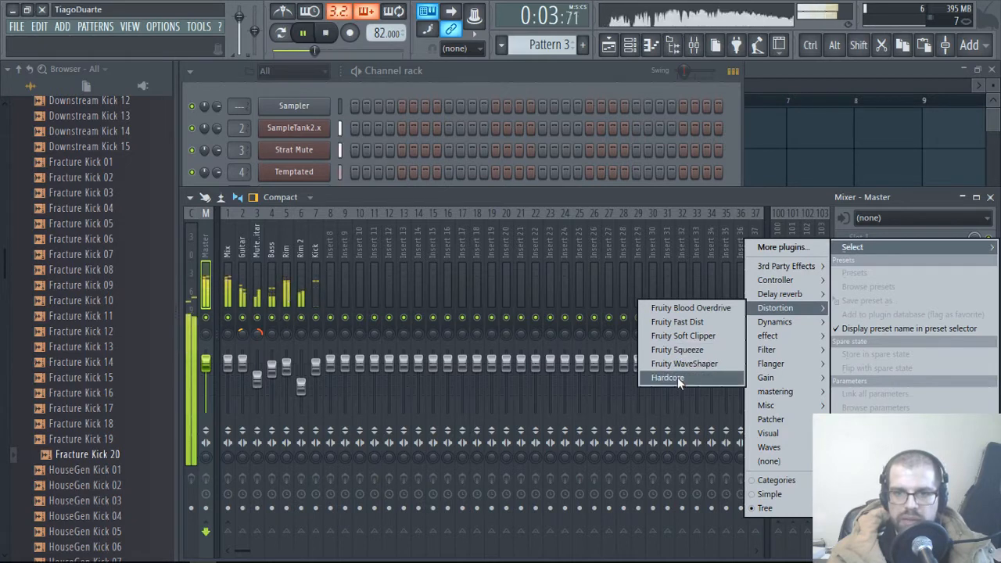
pyautogui.moveTo(772, 329)
pyautogui.click(651, 336)
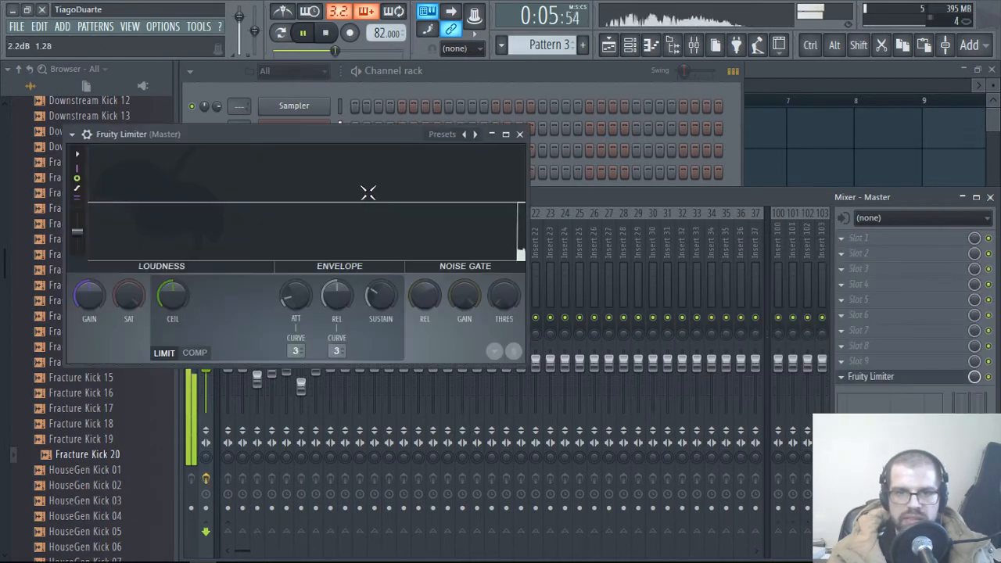
pyautogui.moveTo(87, 308); pyautogui.dragTo(86, 260)
pyautogui.click(519, 134)
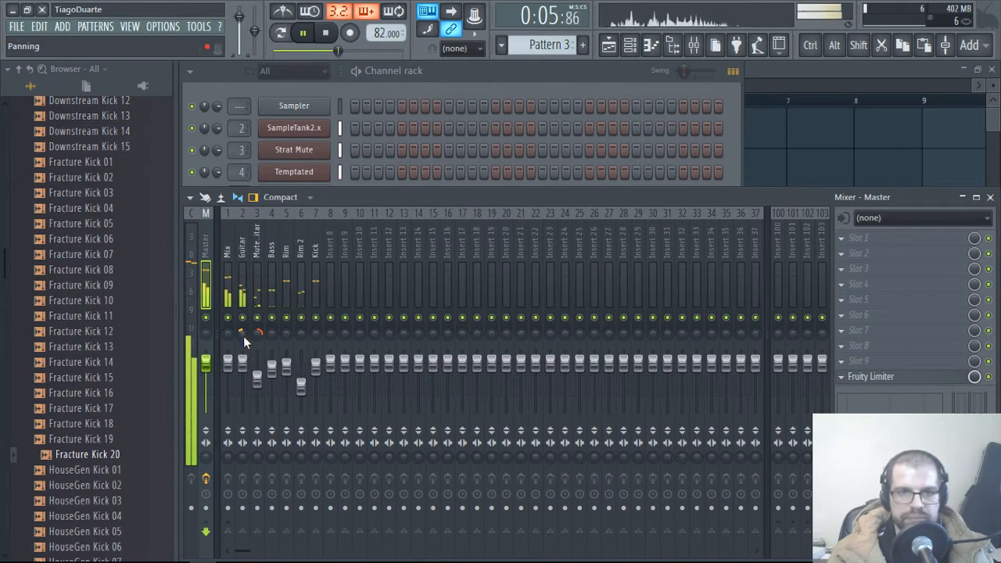
# Step: Lower the Guitar mixer track's volume slightly and open the Strat Mute piano roll in Pattern 1
pyautogui.moveTo(242, 363); pyautogui.dragTo(242, 367)
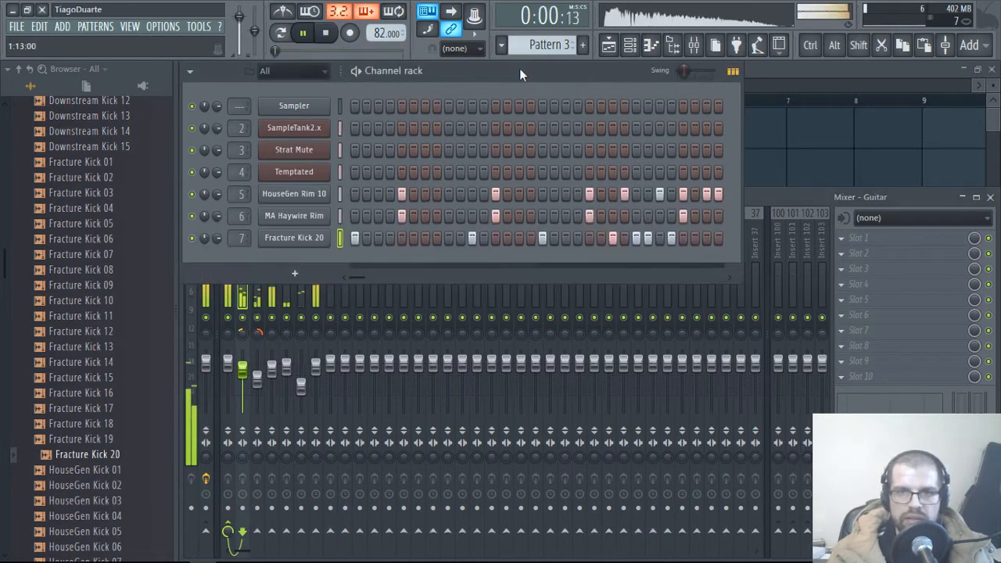
pyautogui.click(507, 160)
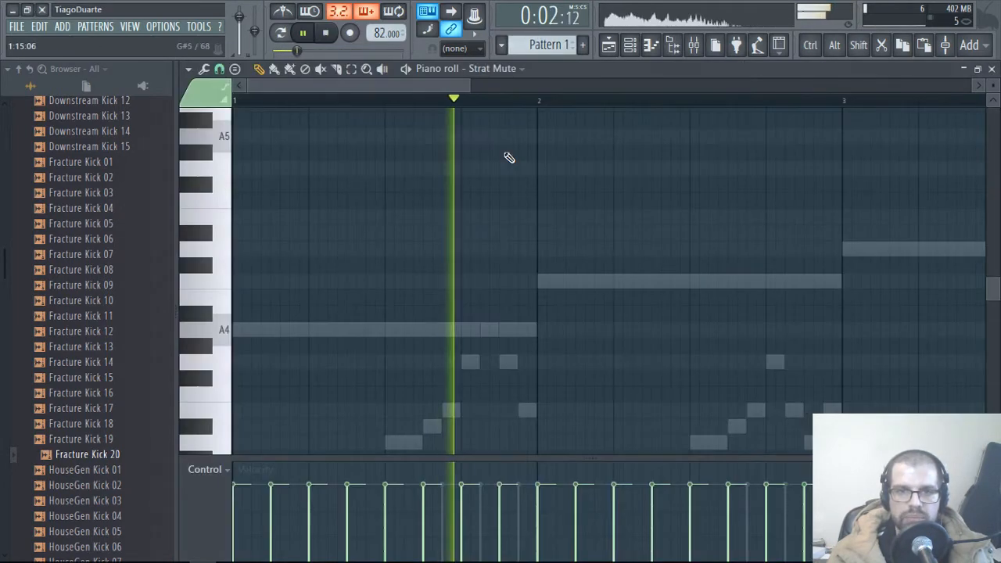
# Step: Transpose the Strat Mute notes down one octave and raise the Mute Guitar mixer track's volume to 82% (-4.2 dB)
pyautogui.hotkey('ctrl', 'Down')
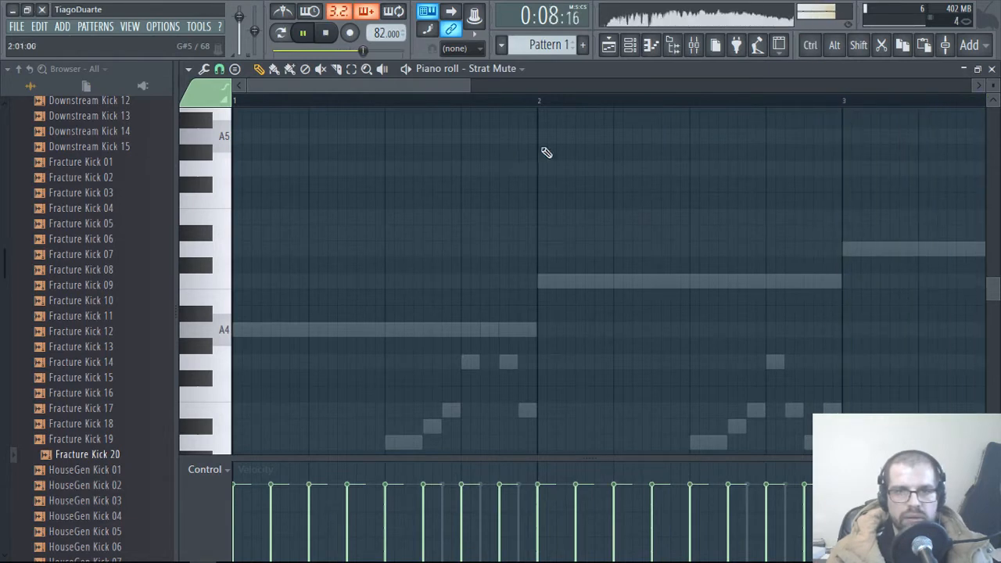
pyautogui.click(692, 47)
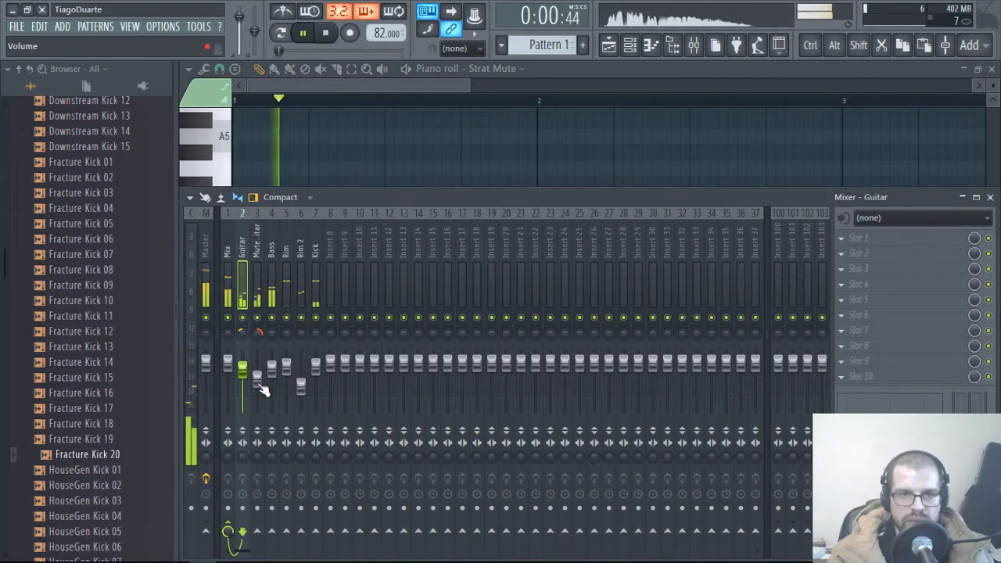
pyautogui.click(258, 378)
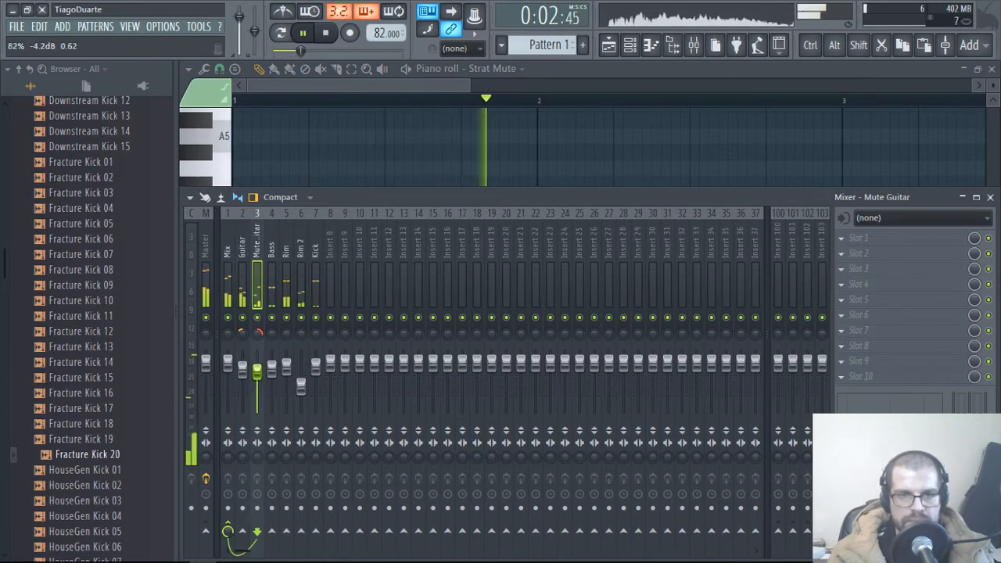
# Step: Select the doubled riff notes in bar 4 of the Strat Mute piano roll and transpose them down two octaves
pyautogui.click(451, 117)
pyautogui.scroll(-4, 847, 326)
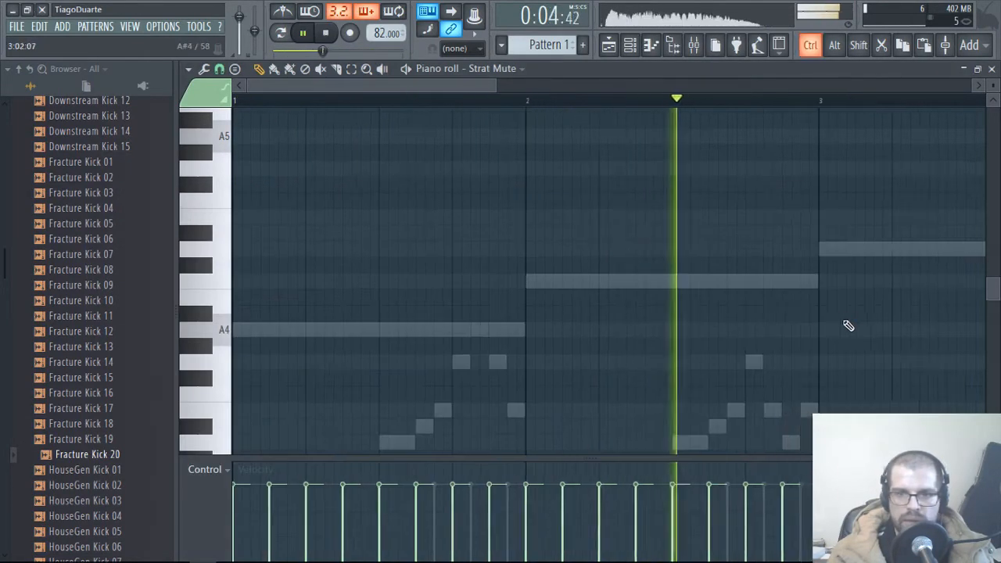
pyautogui.moveTo(826, 400); pyautogui.dragTo(569, 213)
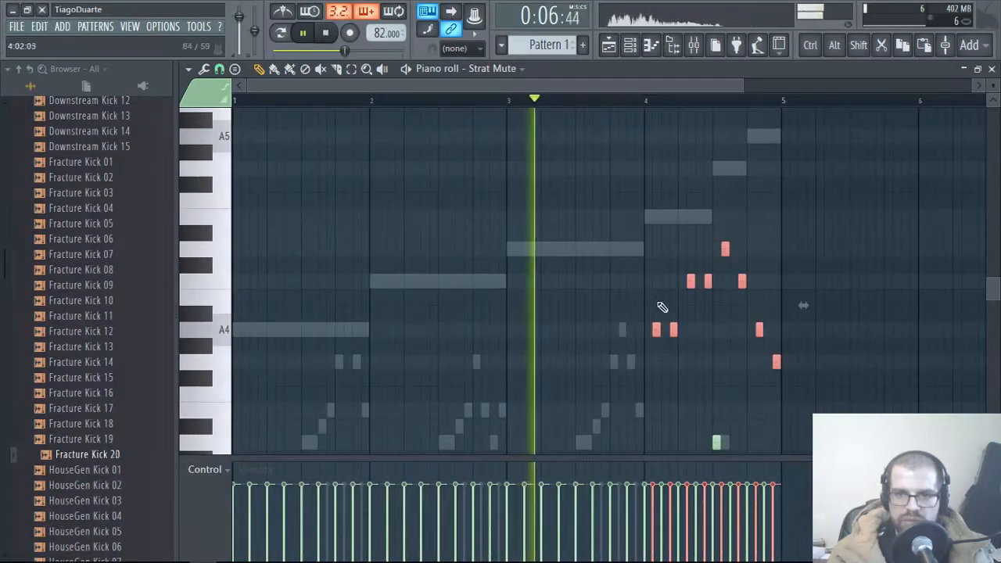
pyautogui.scroll(3, 665, 306)
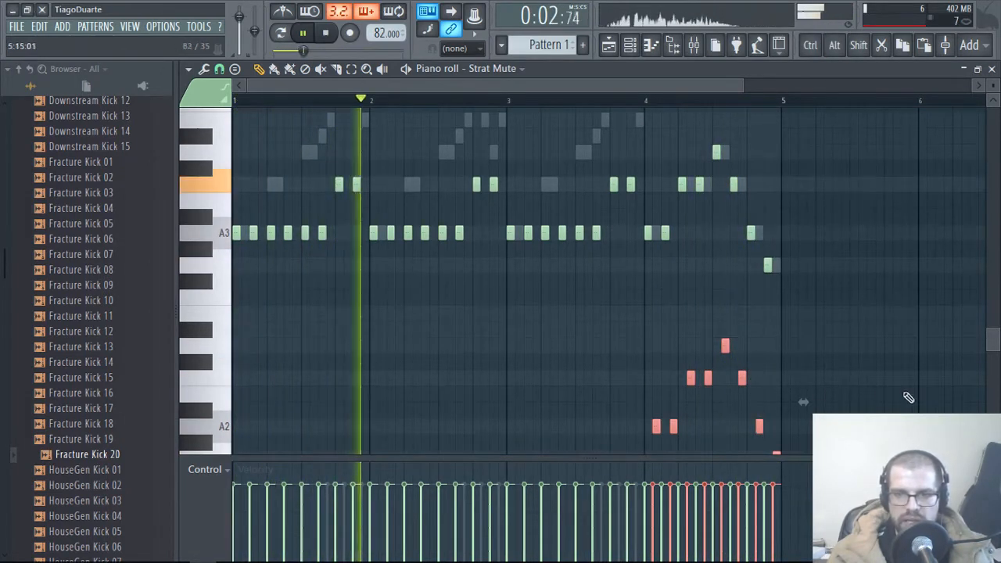
# Step: Lower the velocity of the selected low bar 4 notes slightly, deselect them and close the Strat Mute piano roll
pyautogui.scroll(-3, 907, 398)
pyautogui.moveTo(876, 402); pyautogui.dragTo(577, 237)
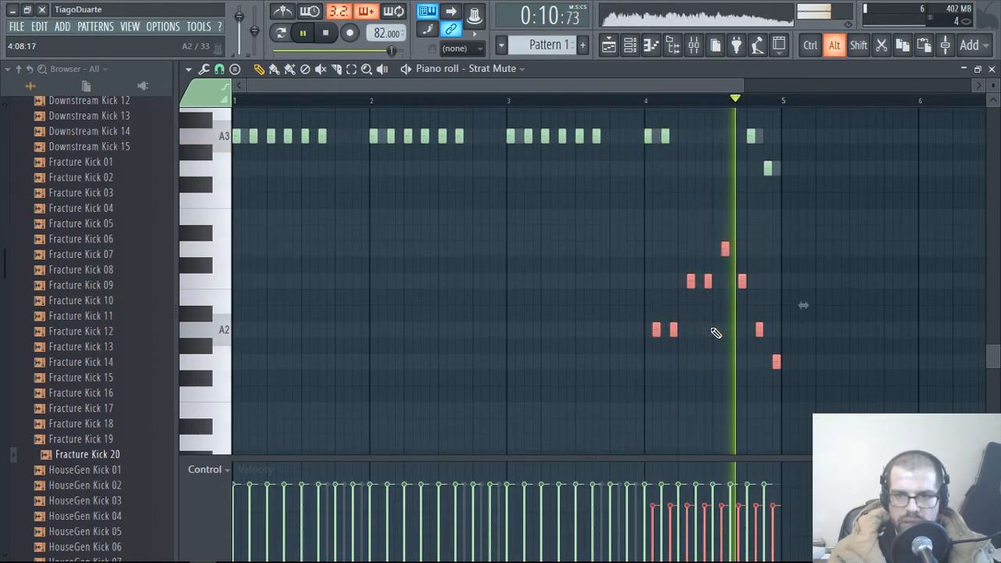
pyautogui.moveTo(600, 226); pyautogui.dragTo(824, 415)
pyautogui.keyDown('ctrl'); pyautogui.click(735, 406); pyautogui.keyUp('ctrl')
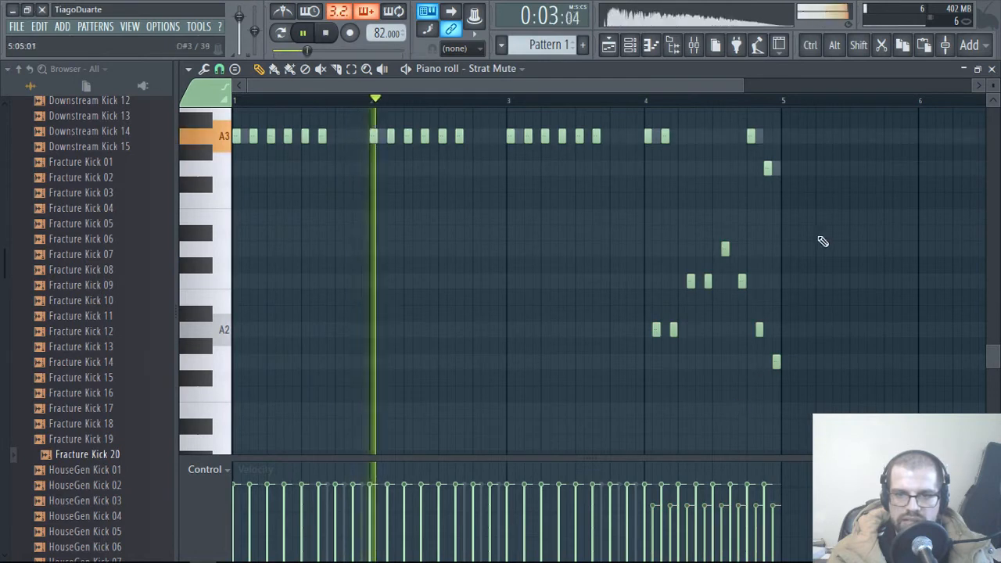
pyautogui.click(991, 68)
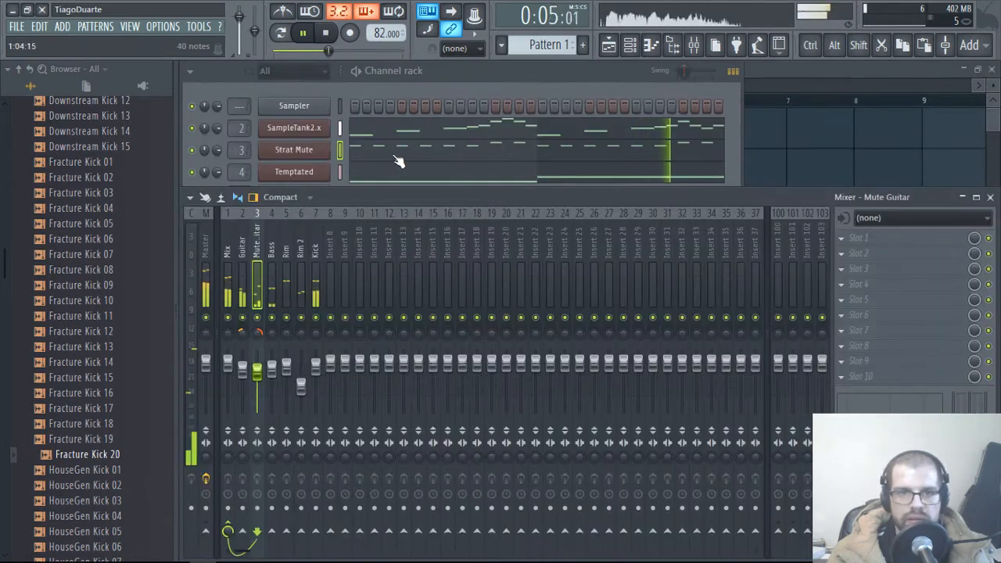
# Step: Transpose all SampleTank2.x notes up one octave in its piano roll and close it
pyautogui.click(410, 134)
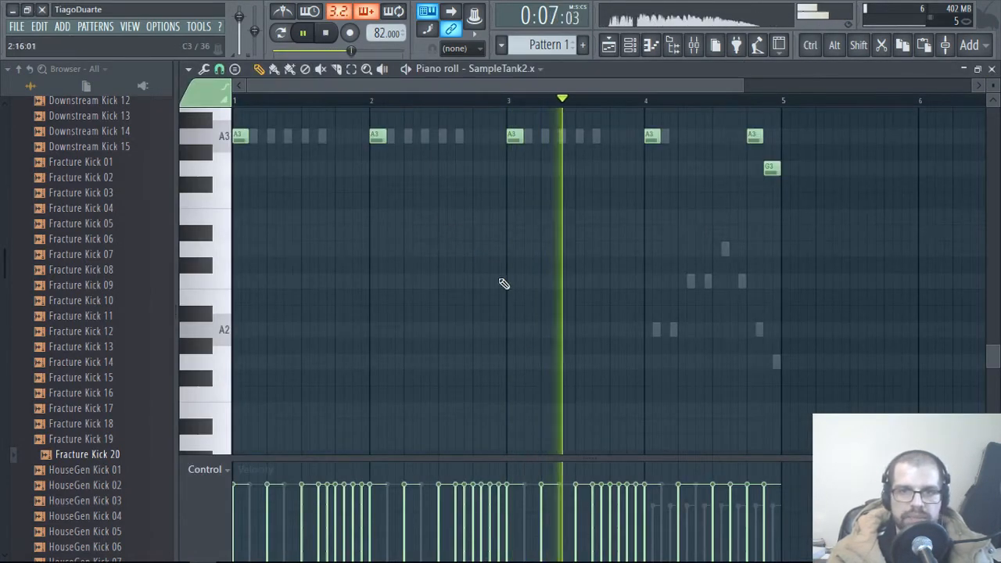
pyautogui.scroll(5, 508, 297)
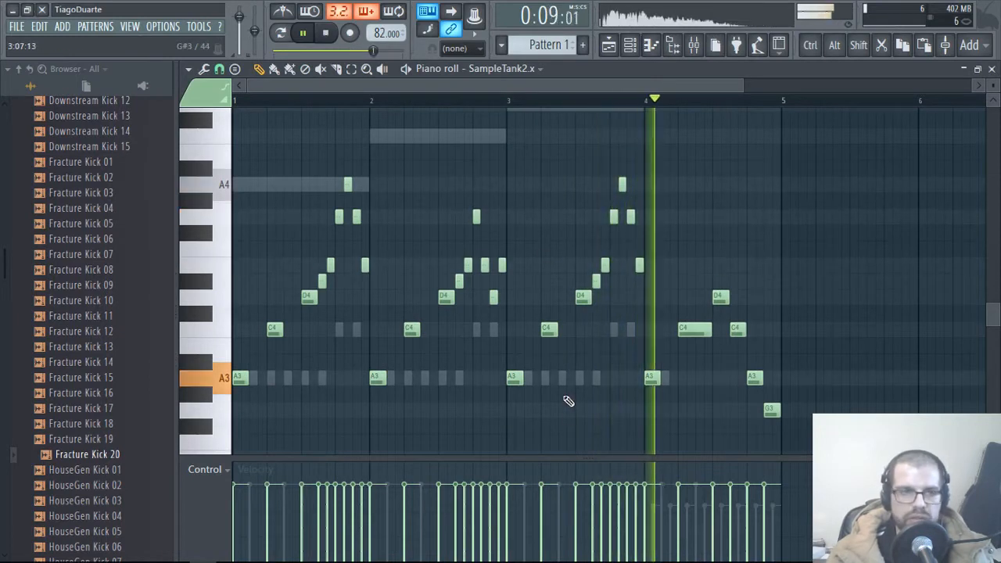
pyautogui.hotkey('ctrl', 'Up')
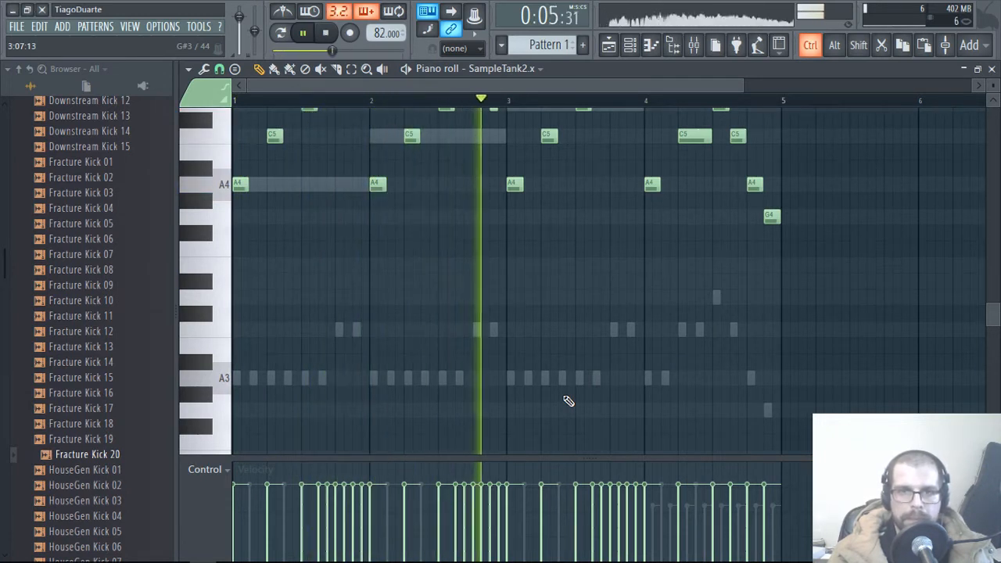
pyautogui.scroll(3, 568, 344)
pyautogui.scroll(4, 568, 344)
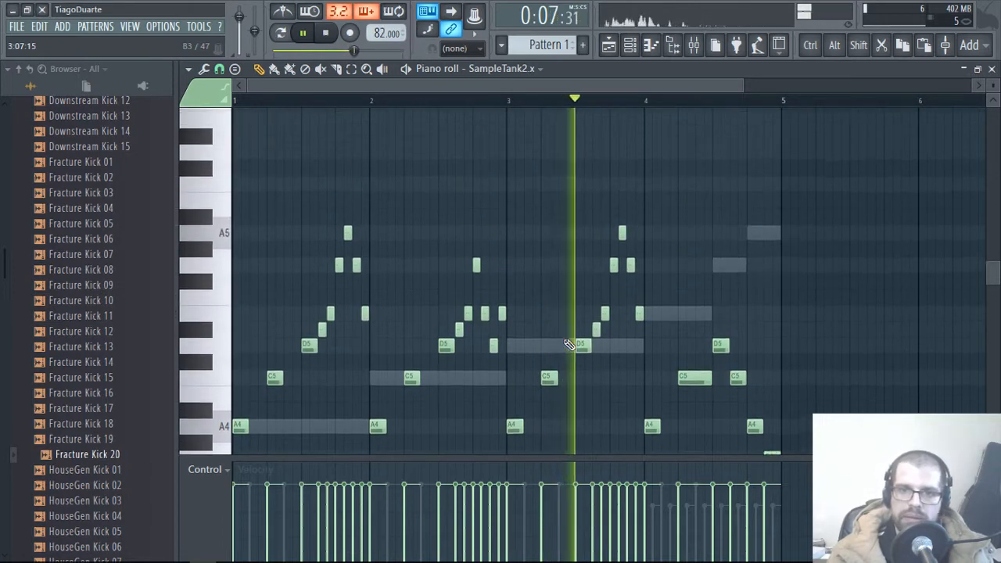
pyautogui.scroll(-3, 567, 346)
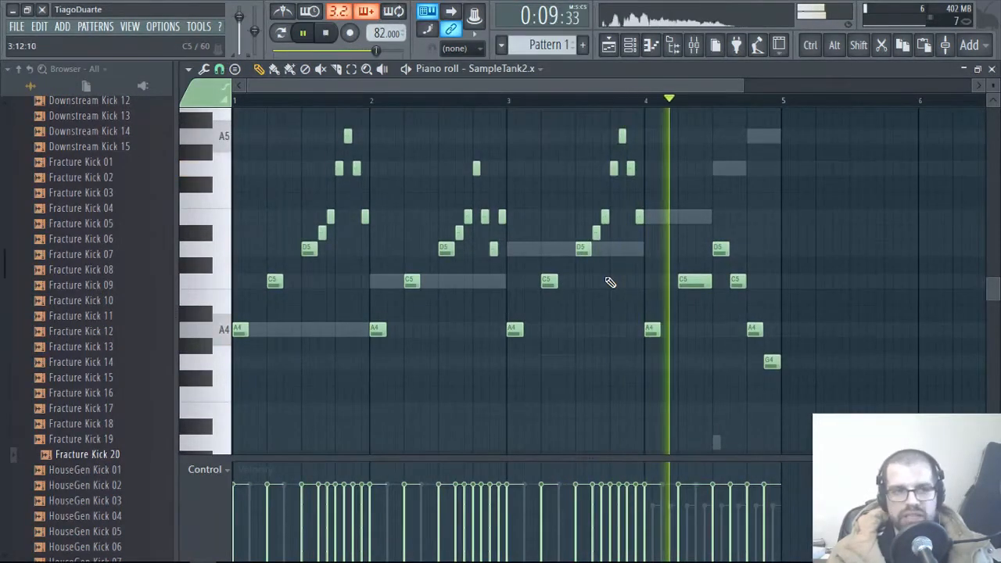
pyautogui.click(992, 69)
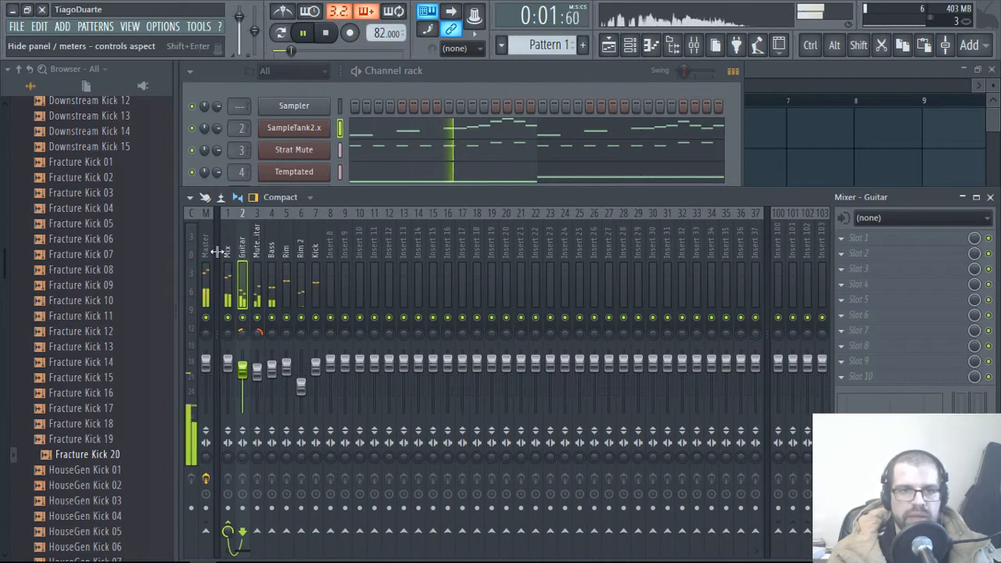
# Step: Disconnect the Mix track from the Master and send it to Insert 100 at about 38%
pyautogui.click(227, 274)
pyautogui.click(207, 530)
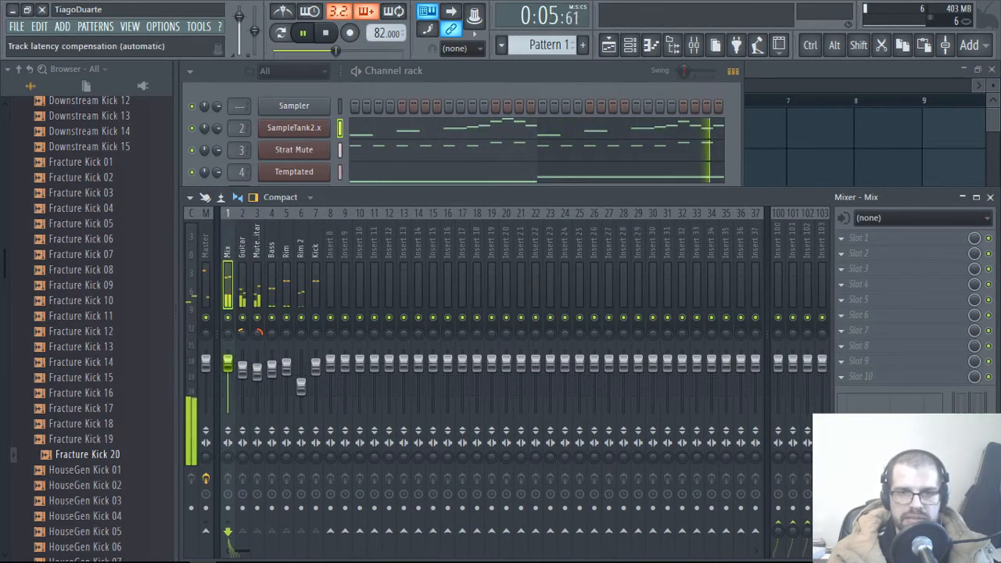
pyautogui.moveTo(777, 532); pyautogui.dragTo(777, 501)
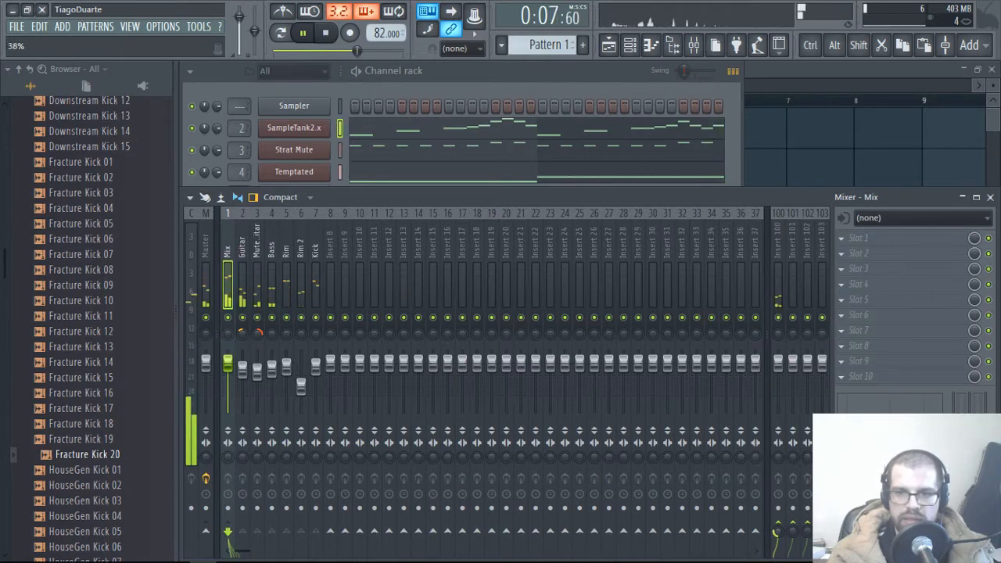
# Step: Load the Waves IR-L full Stereo reverb into slot 1 of the Insert 100 track
pyautogui.click(784, 252)
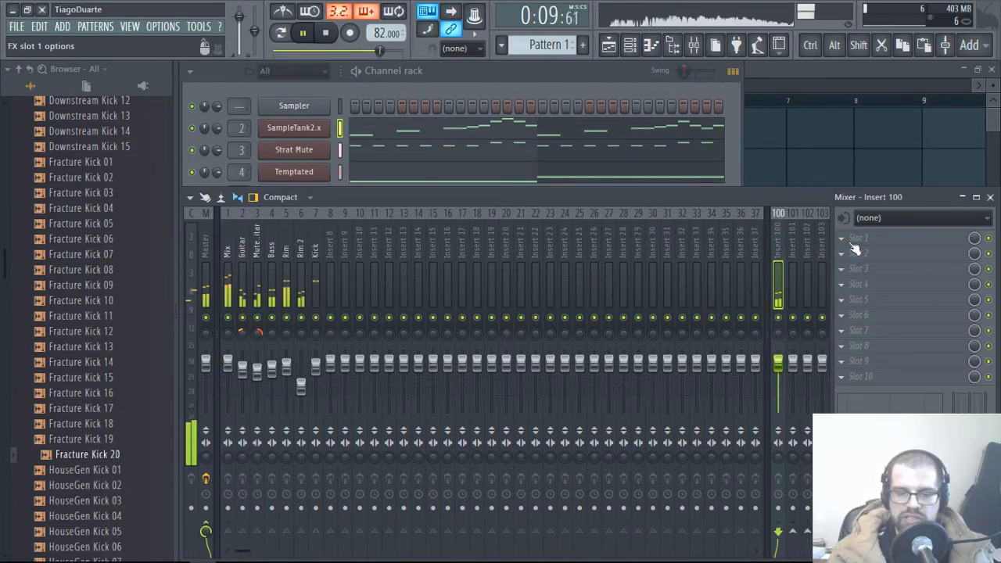
pyautogui.click(874, 247)
pyautogui.moveTo(788, 268)
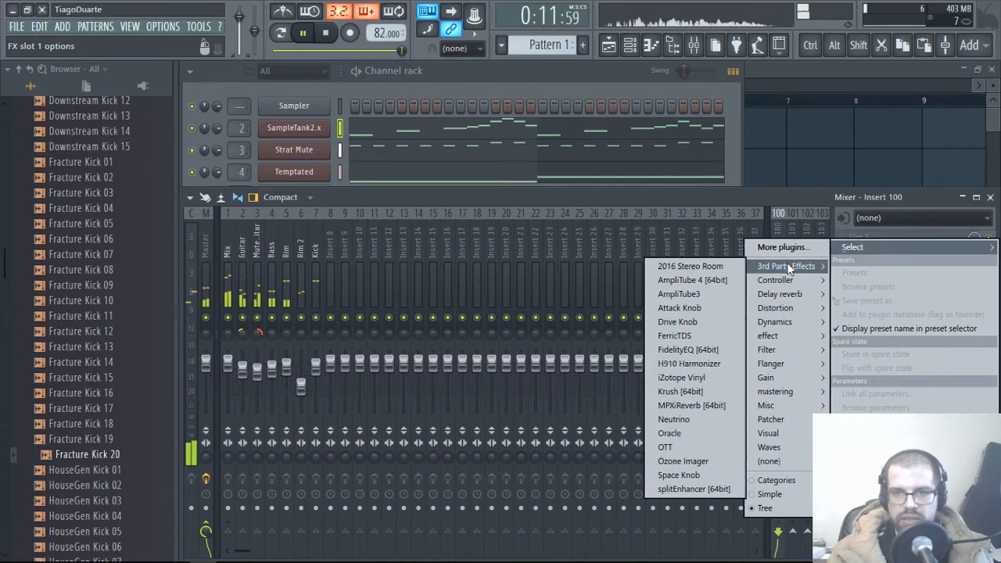
pyautogui.moveTo(790, 458)
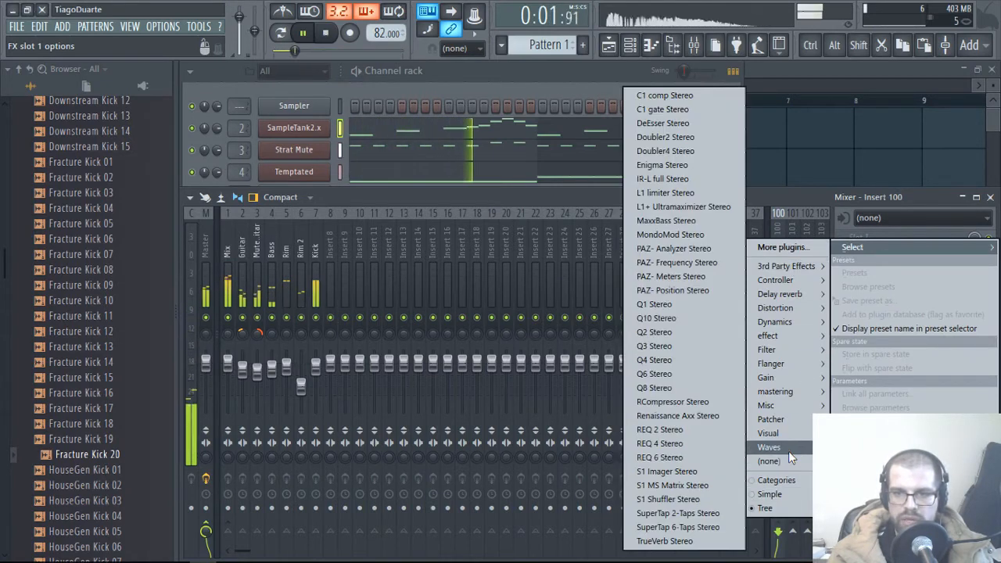
pyautogui.click(663, 179)
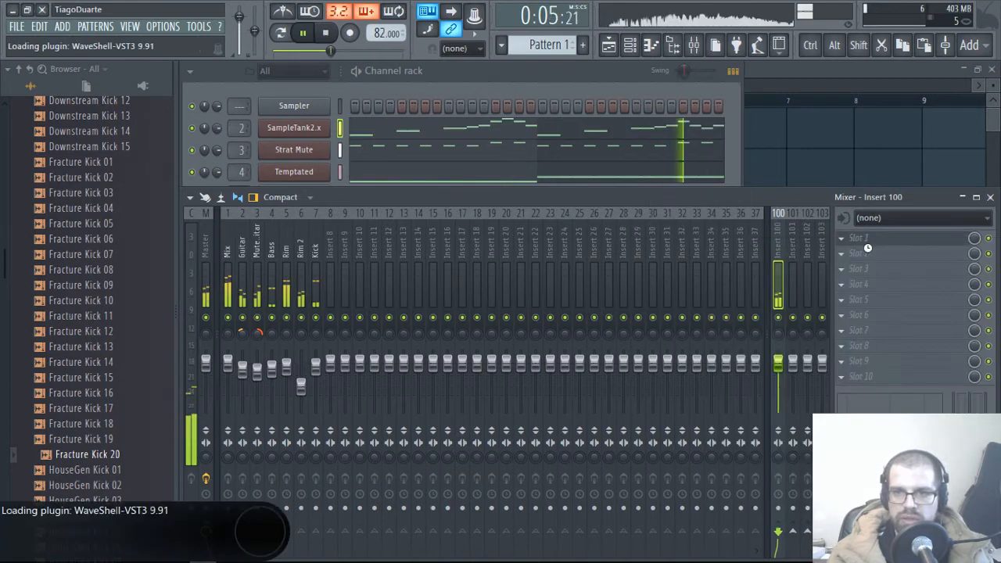
# Step: Move the IR-L reverb window clear of the browser and load its Plate - 1 factory preset
pyautogui.click(866, 254)
pyautogui.moveTo(787, 295)
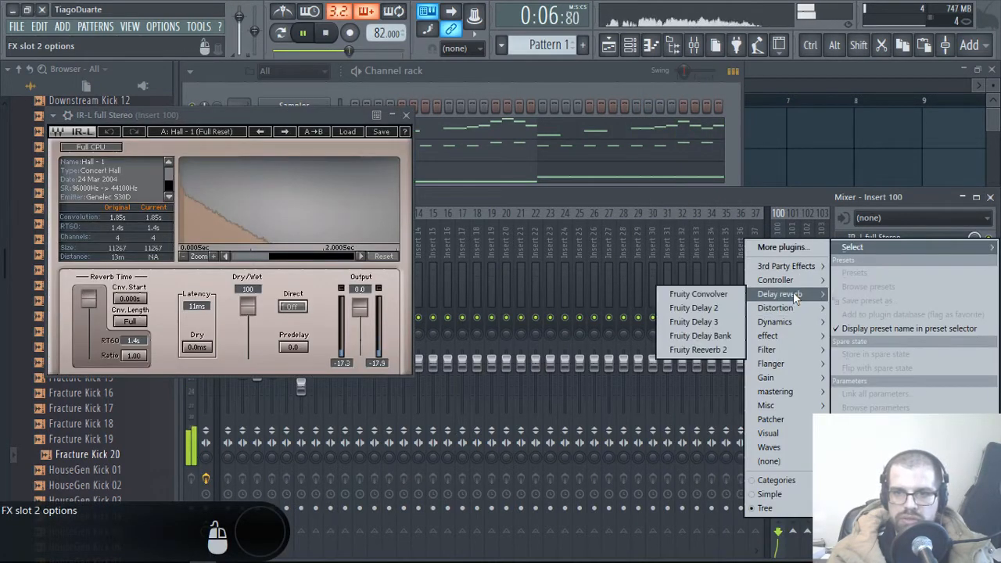
pyautogui.click(296, 121)
pyautogui.moveTo(310, 112); pyautogui.dragTo(478, 109)
pyautogui.click(518, 131)
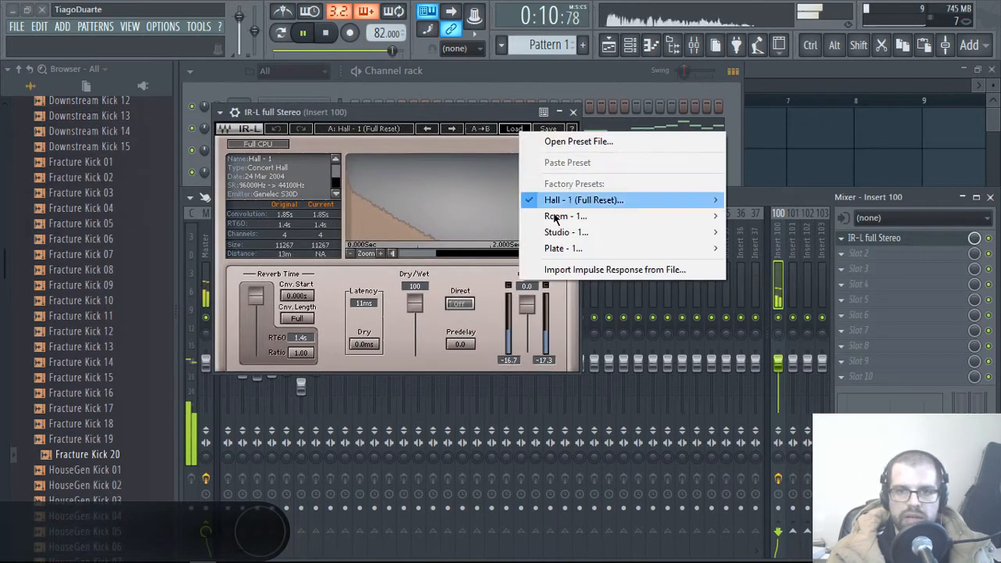
pyautogui.moveTo(688, 244)
pyautogui.click(794, 251)
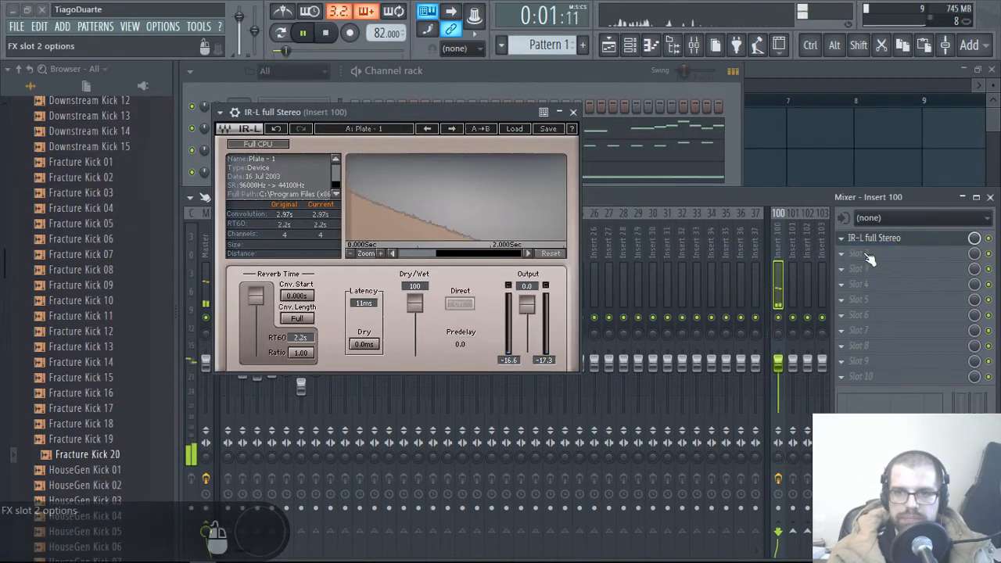
# Step: Add FidelityEQ in slot 2 of Insert 100, enable its high pass at about 736 Hz and close the window
pyautogui.click(832, 254)
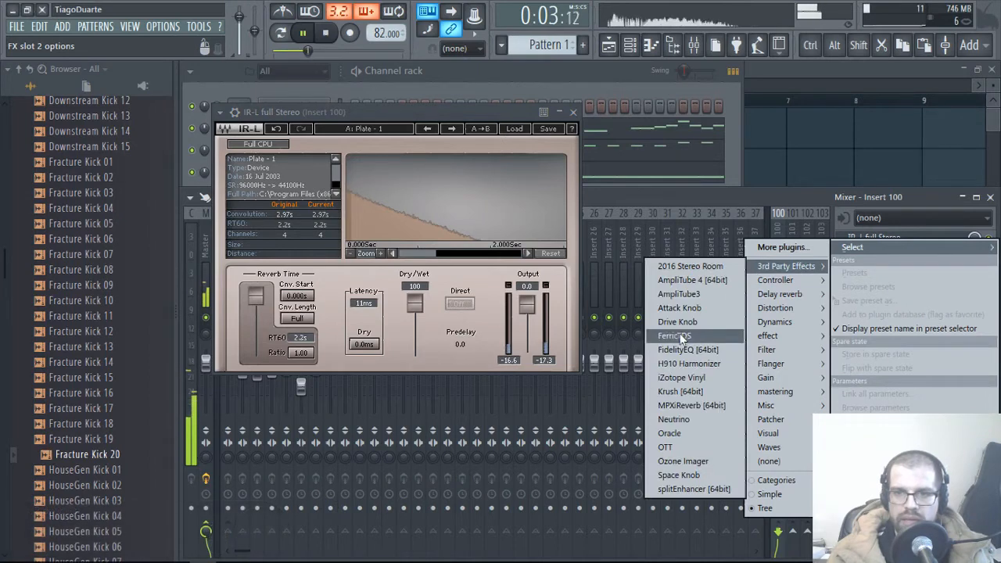
pyautogui.click(683, 350)
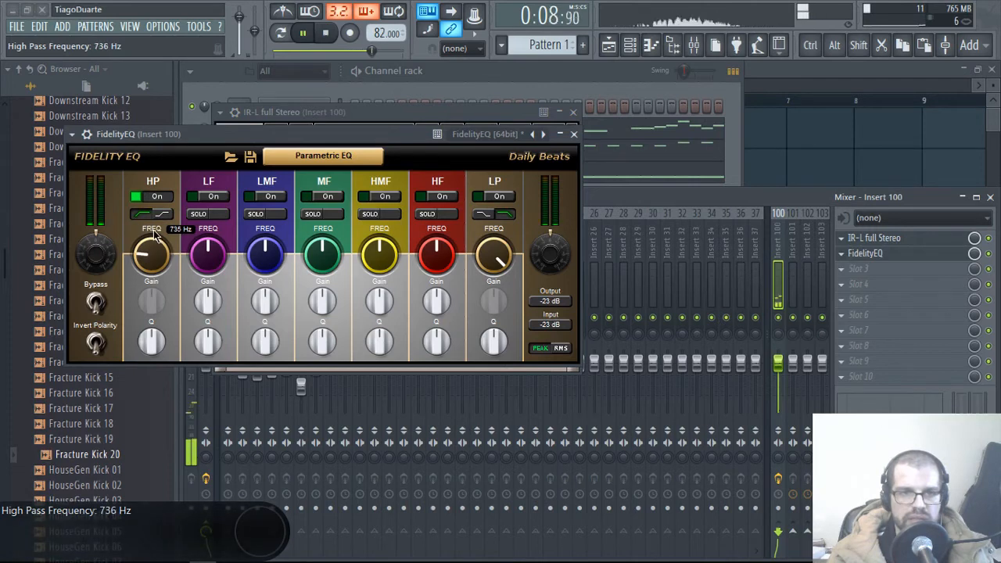
pyautogui.click(573, 133)
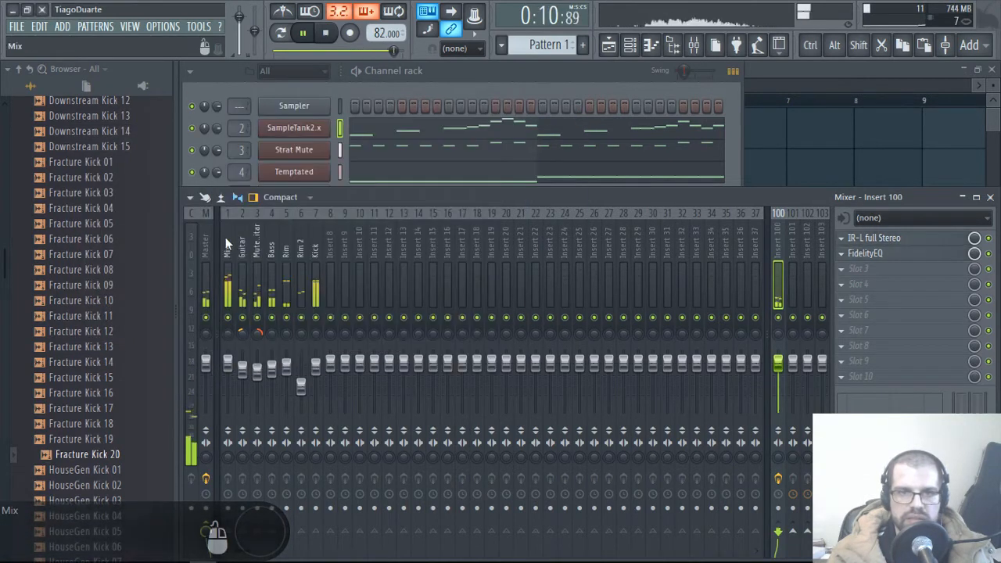
# Step: Enable FidelityEQ's low pass on Insert 100, set its frequency to about 3.0 kHz and close the window
pyautogui.click(868, 253)
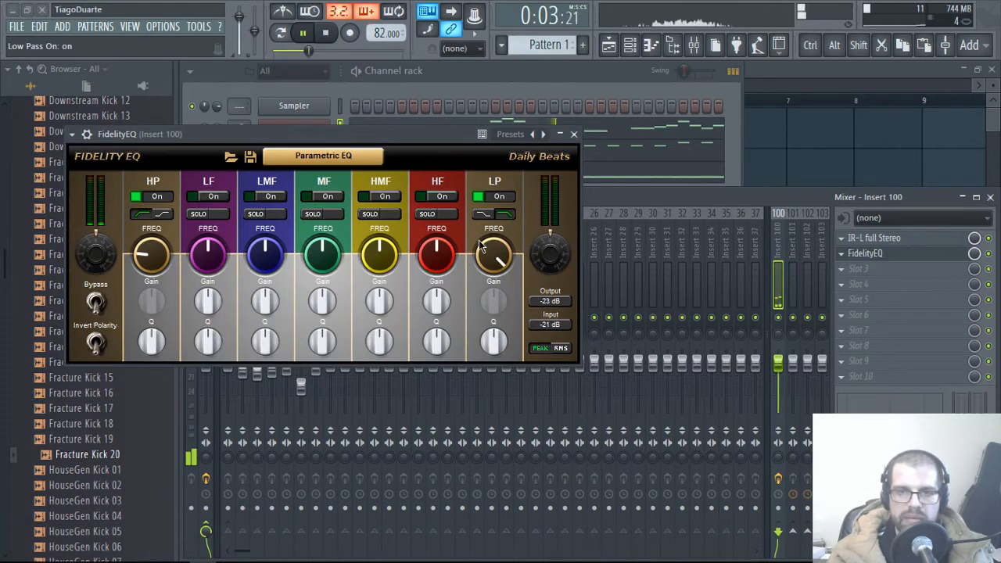
pyautogui.moveTo(493, 277); pyautogui.dragTo(507, 369)
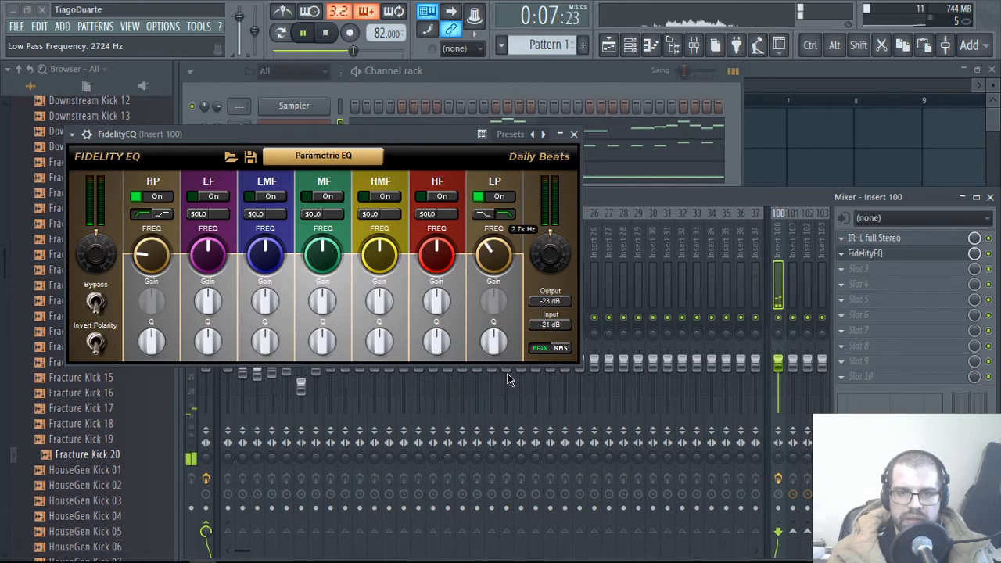
pyautogui.click(573, 135)
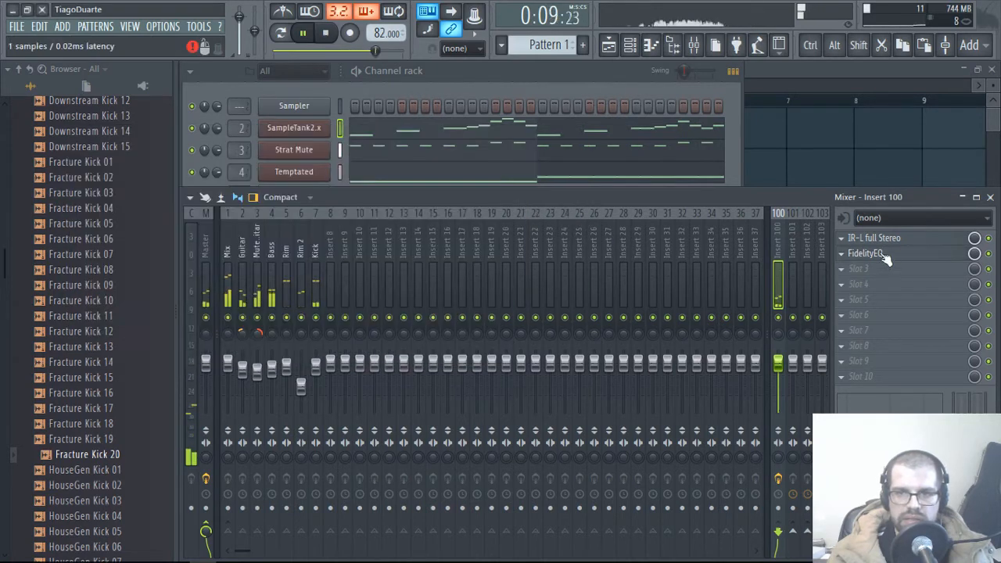
pyautogui.click(865, 253)
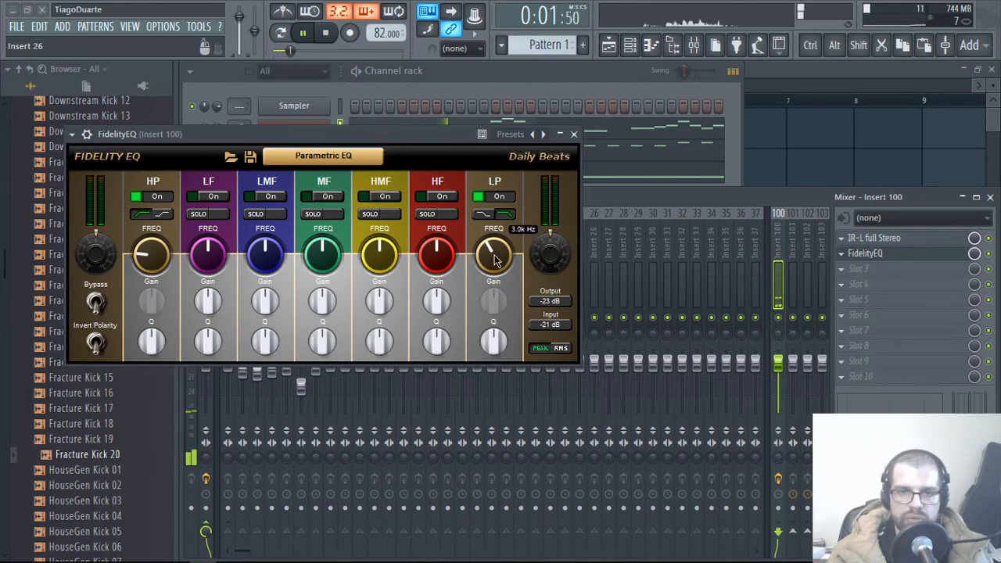
pyautogui.click(574, 135)
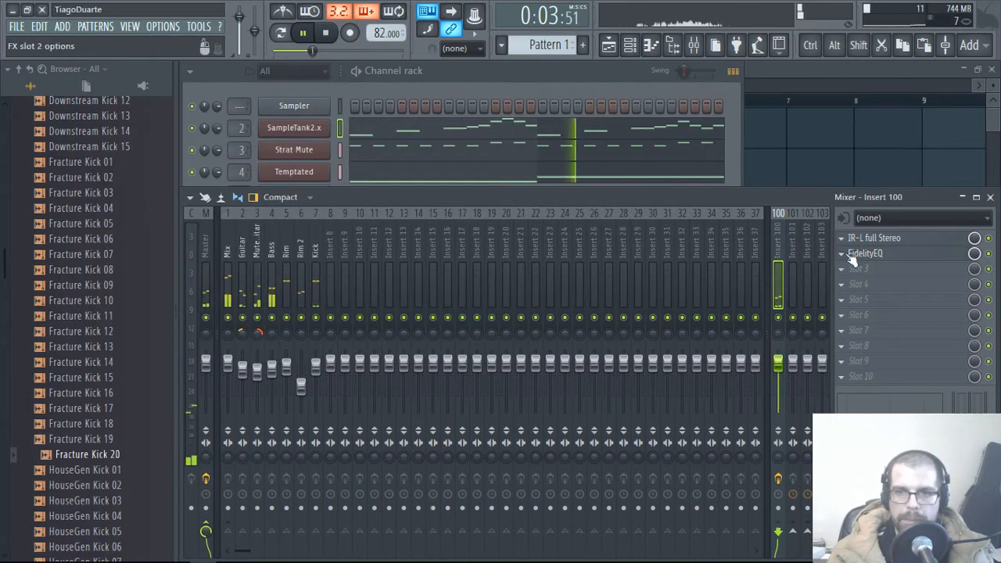
# Step: Rename the Insert 100 mixer track to "Aux rev"
pyautogui.doubleClick(779, 251)
pyautogui.write('Aux re')
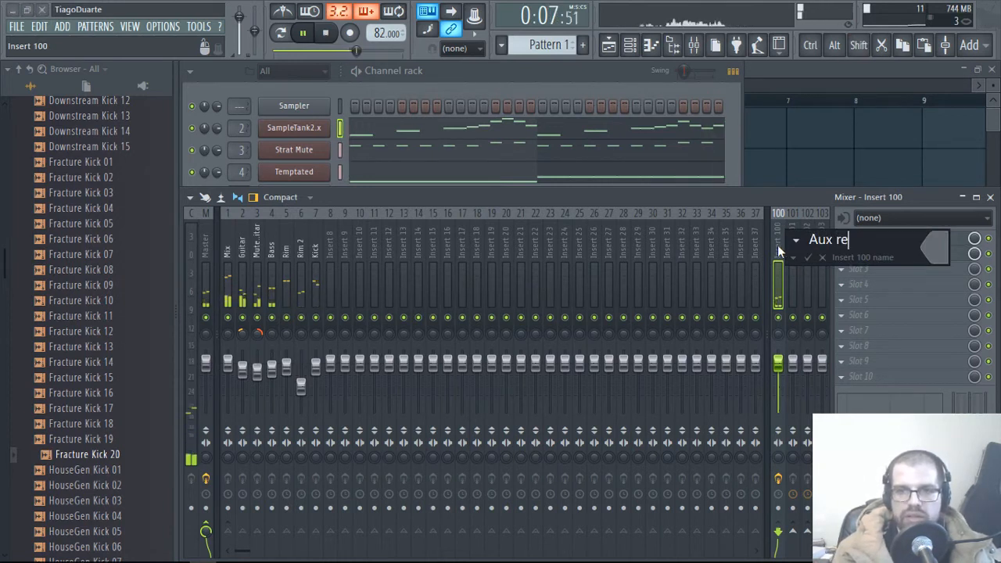
pyautogui.write('v')
pyautogui.press('Return')
# Step: Route the Mix track back to the Master and set its send to the Aux rev track to 25%
pyautogui.click(228, 258)
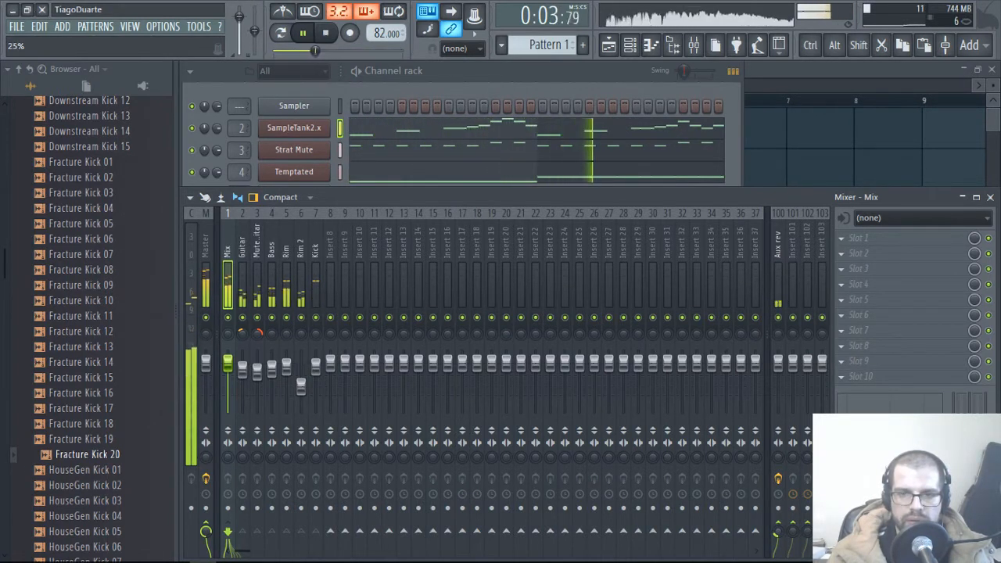
# Step: Solo the Mute Guitar track, load Fruity Blood Overdrive into its slot 1 and move the plugin window over the mixer
pyautogui.click(258, 270)
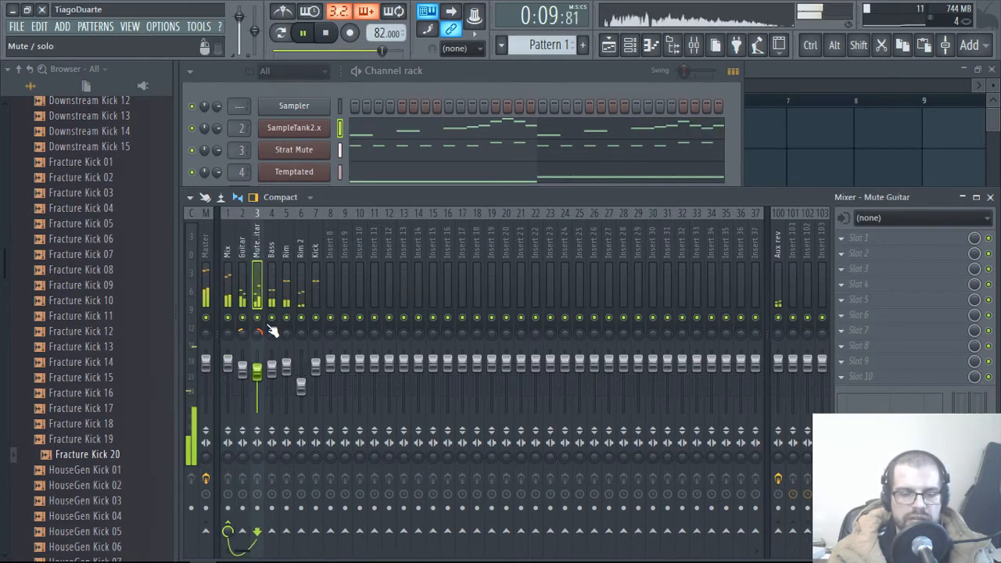
pyautogui.rightClick(258, 319)
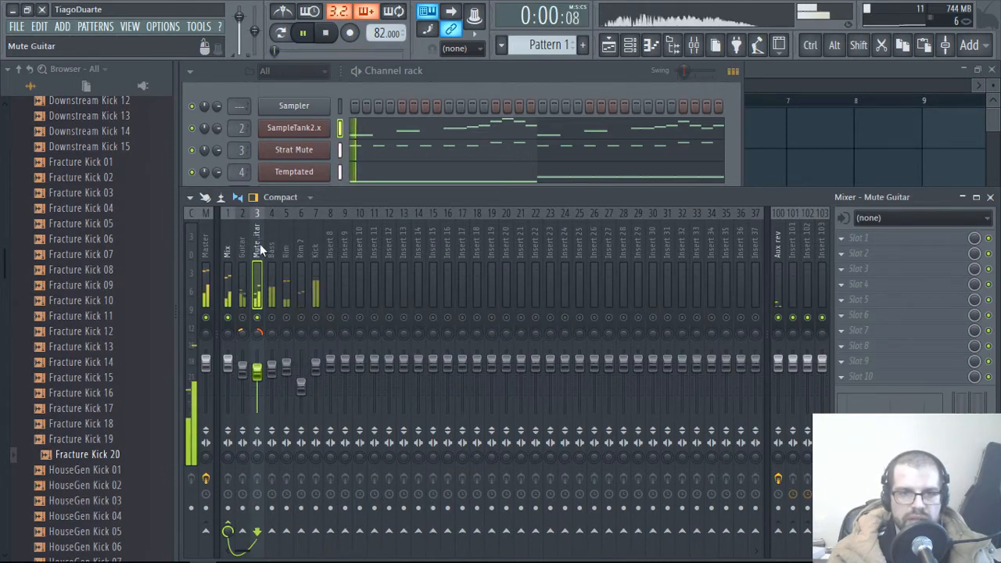
pyautogui.click(864, 239)
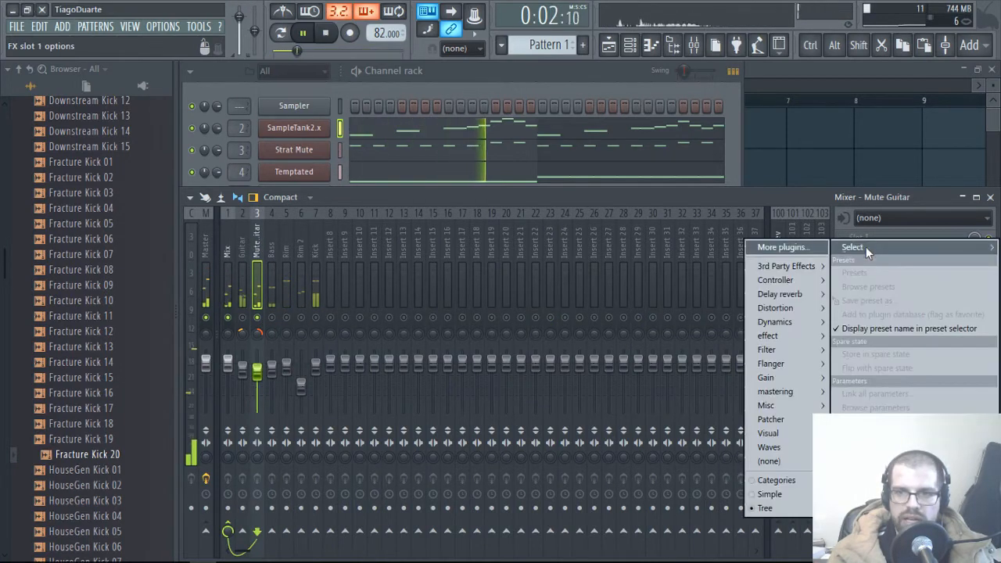
pyautogui.moveTo(788, 308)
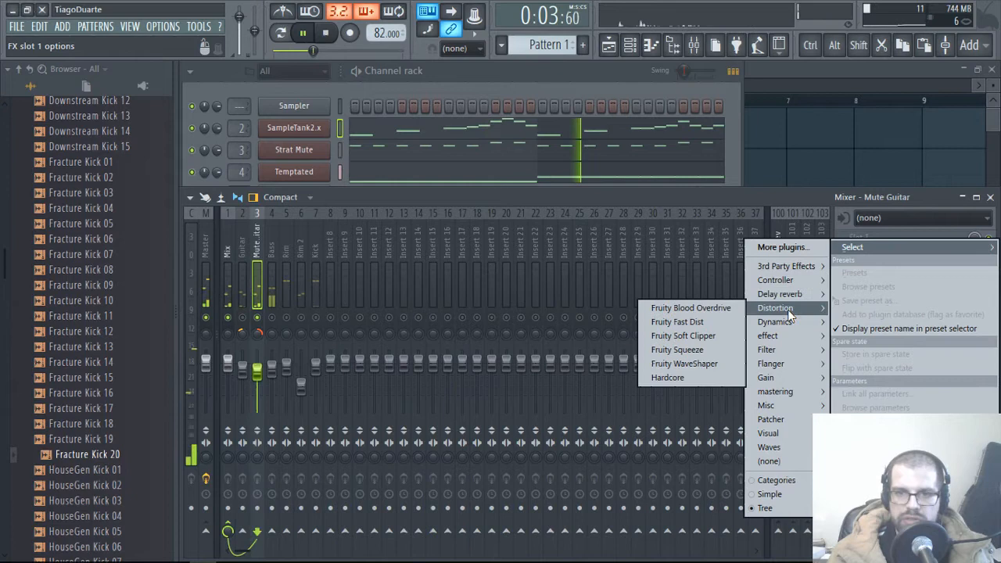
pyautogui.click(676, 308)
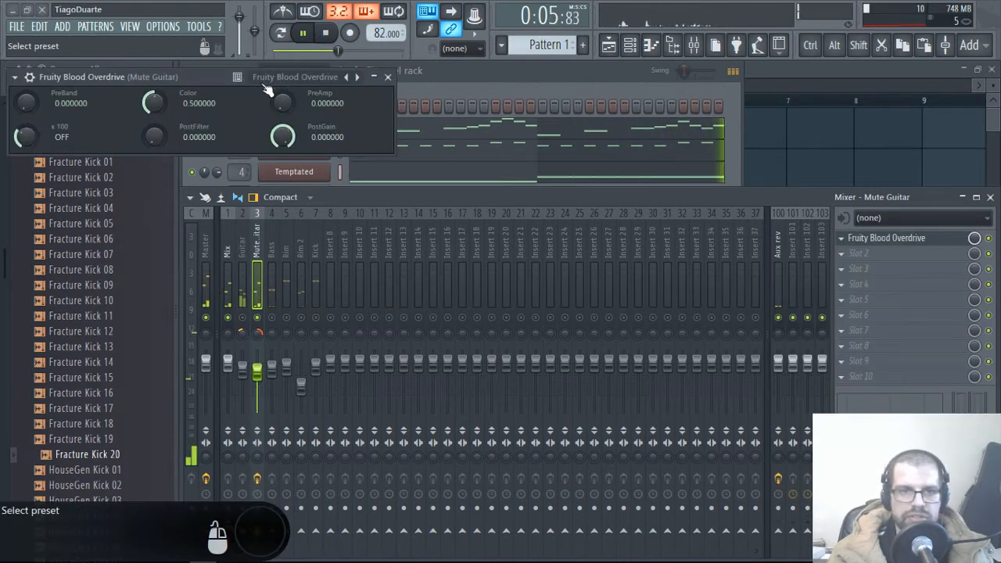
pyautogui.moveTo(187, 78); pyautogui.dragTo(505, 213)
pyautogui.moveTo(606, 268)
pyautogui.mouseDown()
pyautogui.moveTo(599, 288)
pyautogui.moveTo(599, 271)
pyautogui.mouseUp()
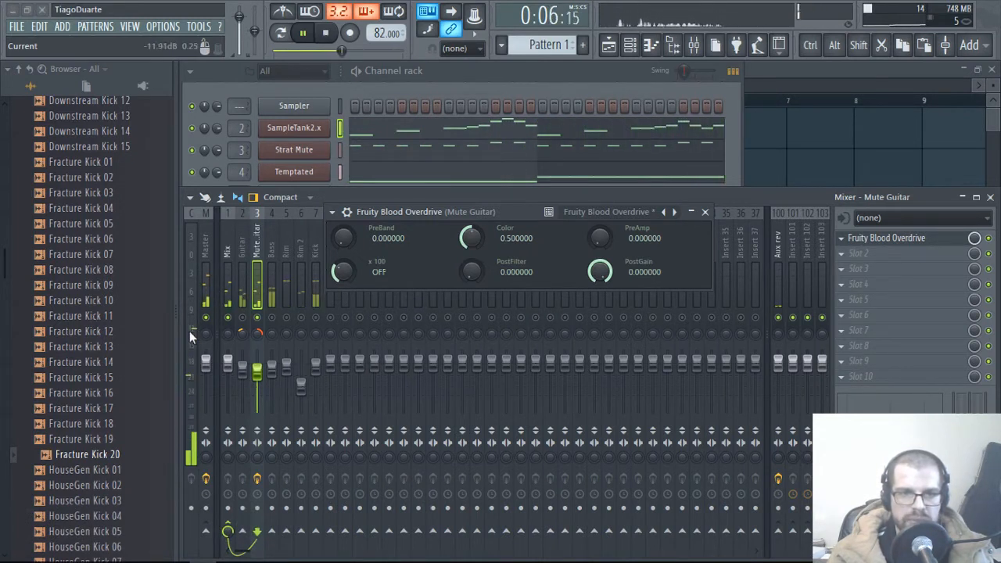
# Step: Set the Mute Guitar's Blood Overdrive to PreAmp about 0.44, x 100 on and PostGain about -0.77, and unsolo the track
pyautogui.moveTo(599, 272); pyautogui.dragTo(600, 274)
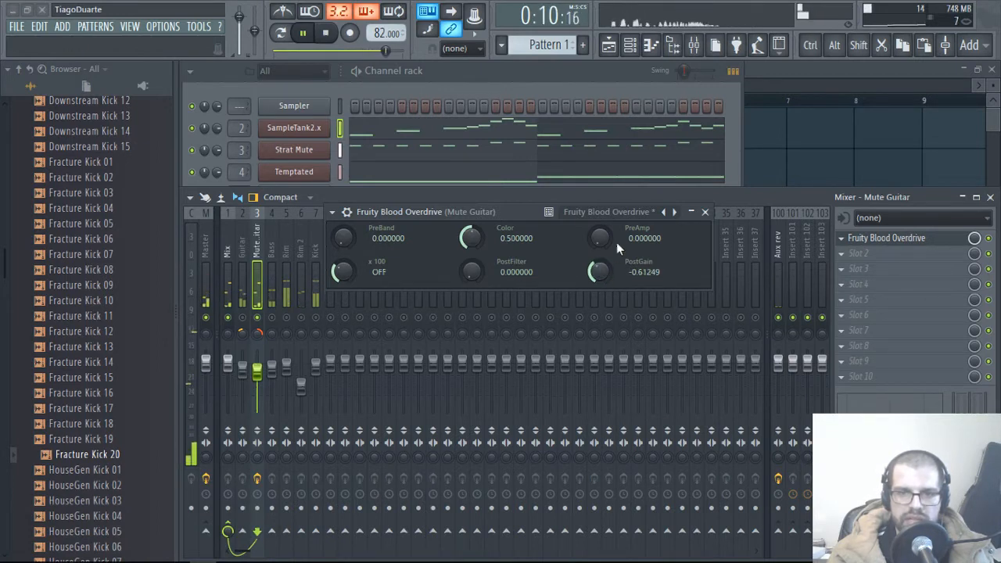
pyautogui.moveTo(600, 238); pyautogui.dragTo(599, 211)
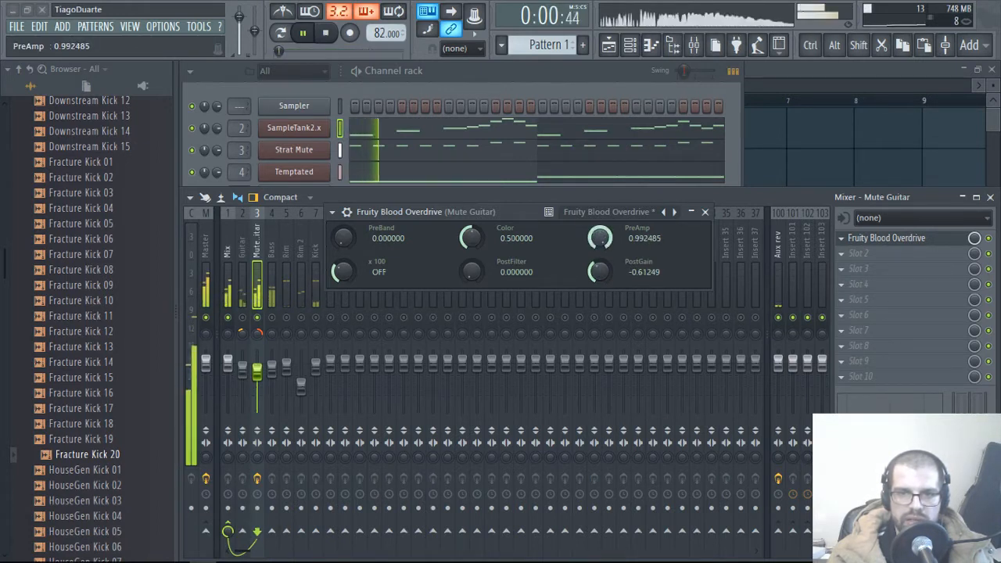
pyautogui.moveTo(601, 274); pyautogui.dragTo(600, 291)
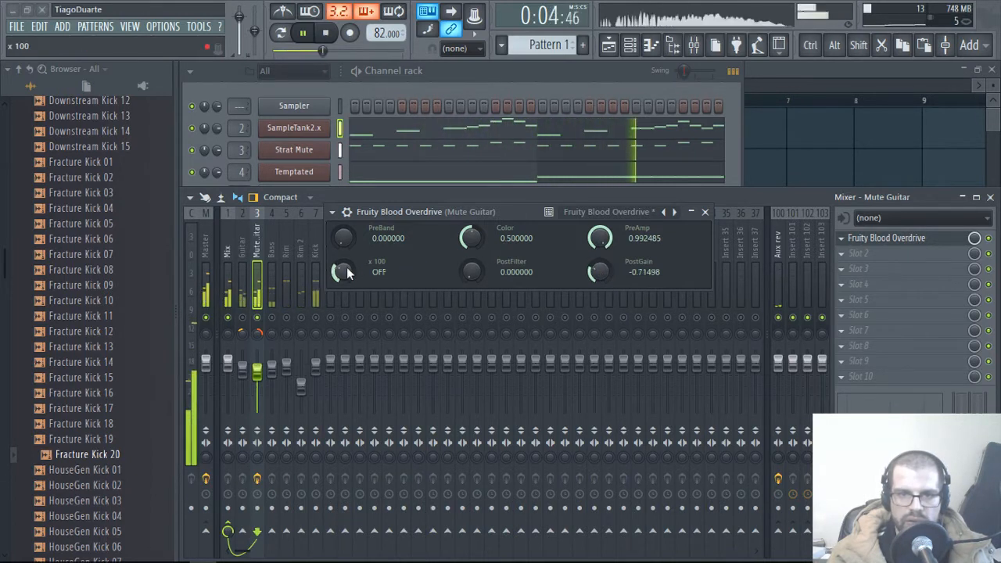
pyautogui.moveTo(345, 273); pyautogui.dragTo(346, 248)
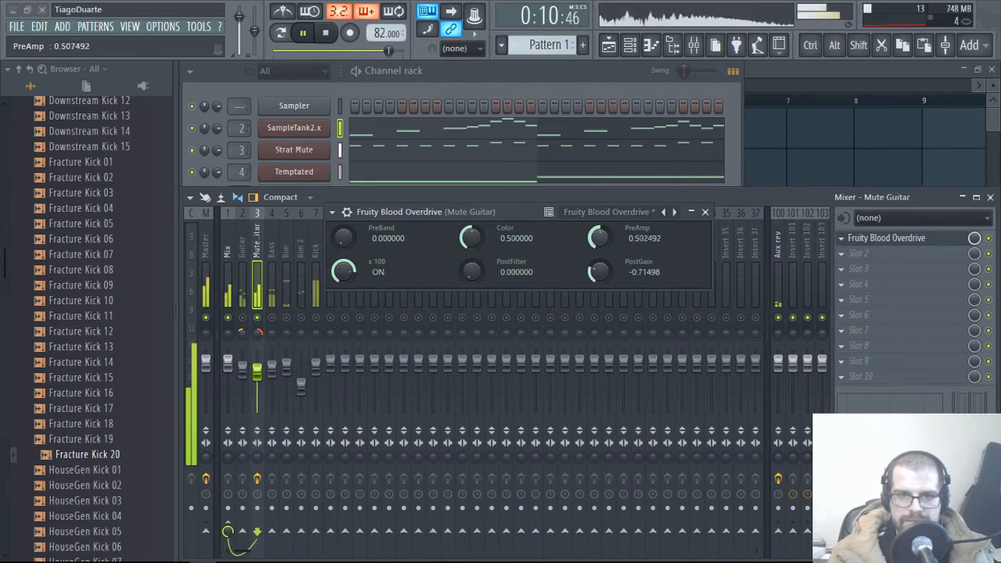
pyautogui.moveTo(601, 278); pyautogui.dragTo(601, 290)
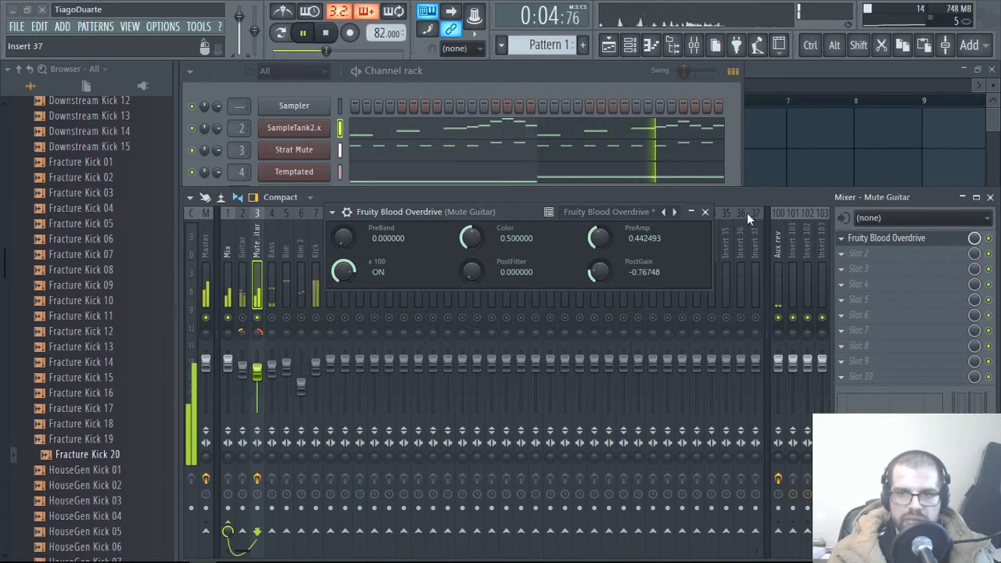
pyautogui.click(704, 212)
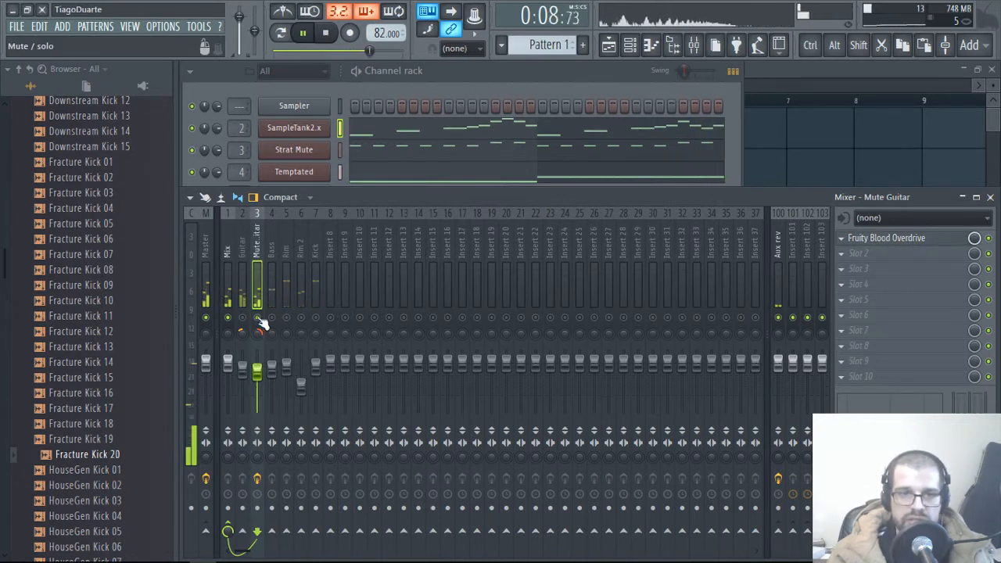
pyautogui.rightClick(259, 319)
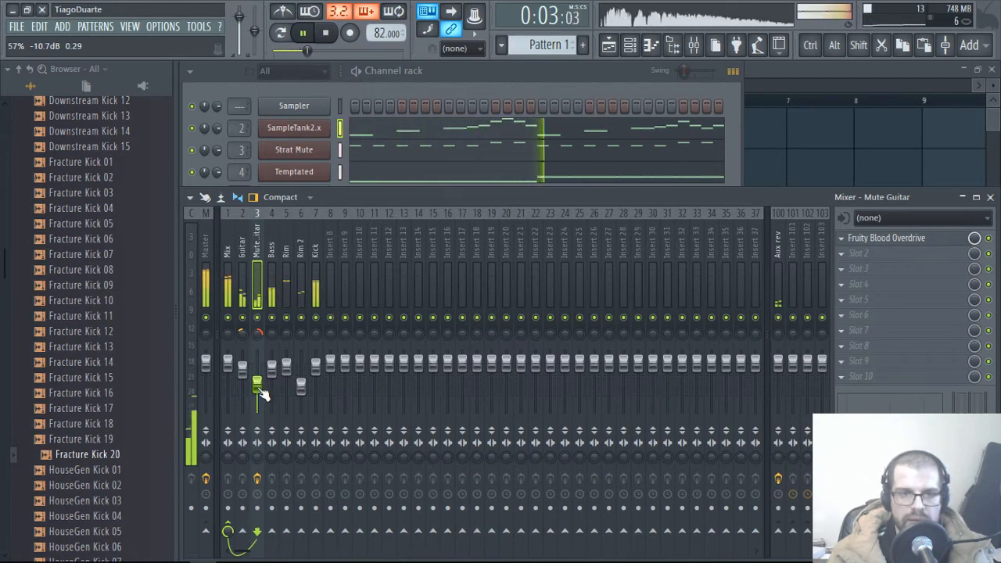
# Step: Load AmpliTube 4 into the first effect slot of the Guitar mixer track and move its window clear of the track's fader
pyautogui.click(246, 344)
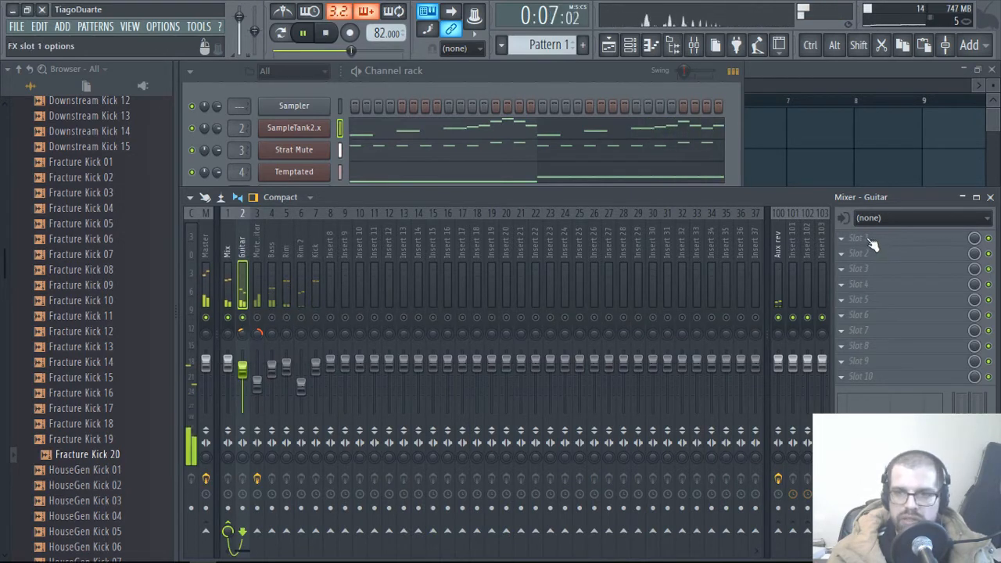
pyautogui.click(868, 238)
pyautogui.moveTo(799, 268)
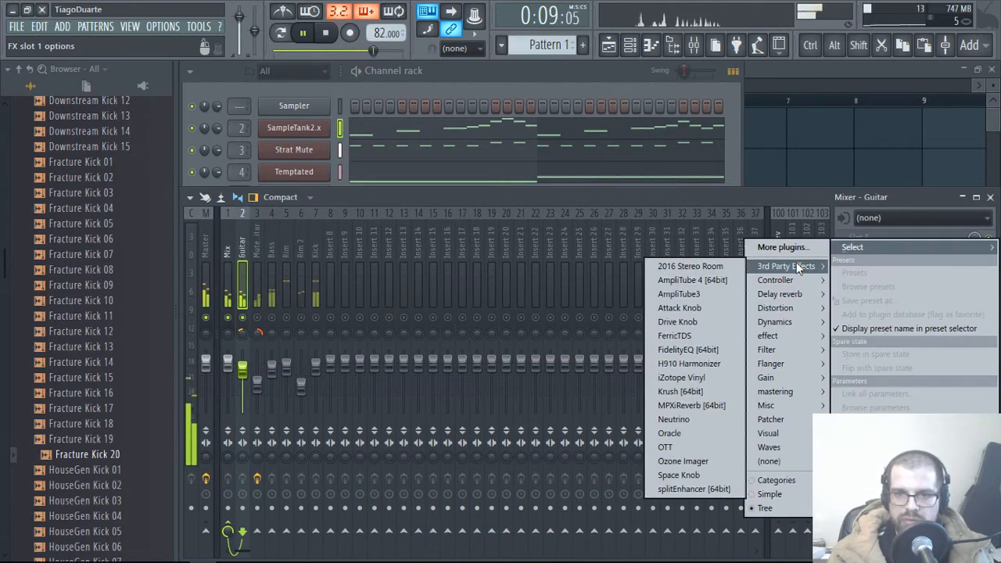
pyautogui.click(689, 279)
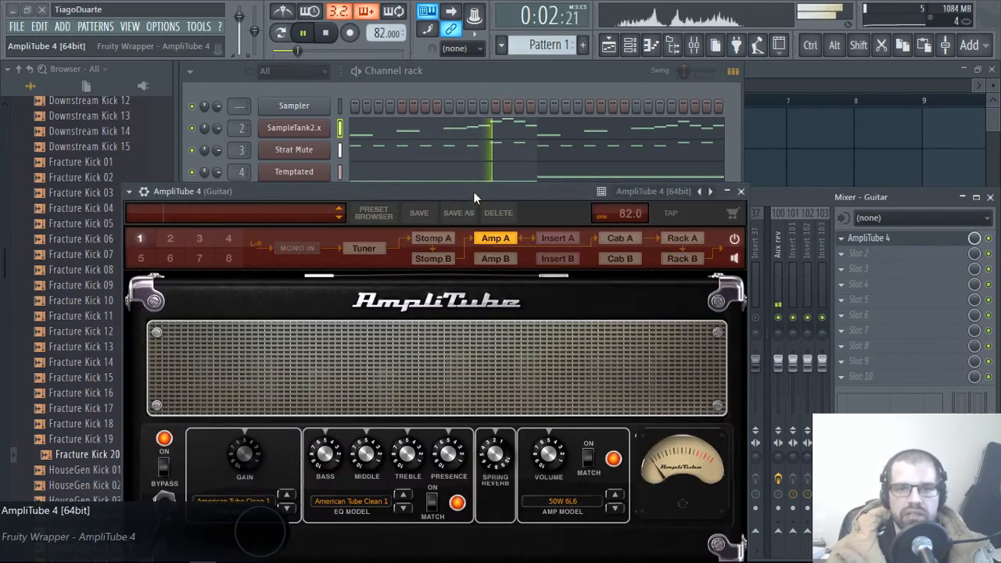
pyautogui.moveTo(473, 191); pyautogui.dragTo(587, 32)
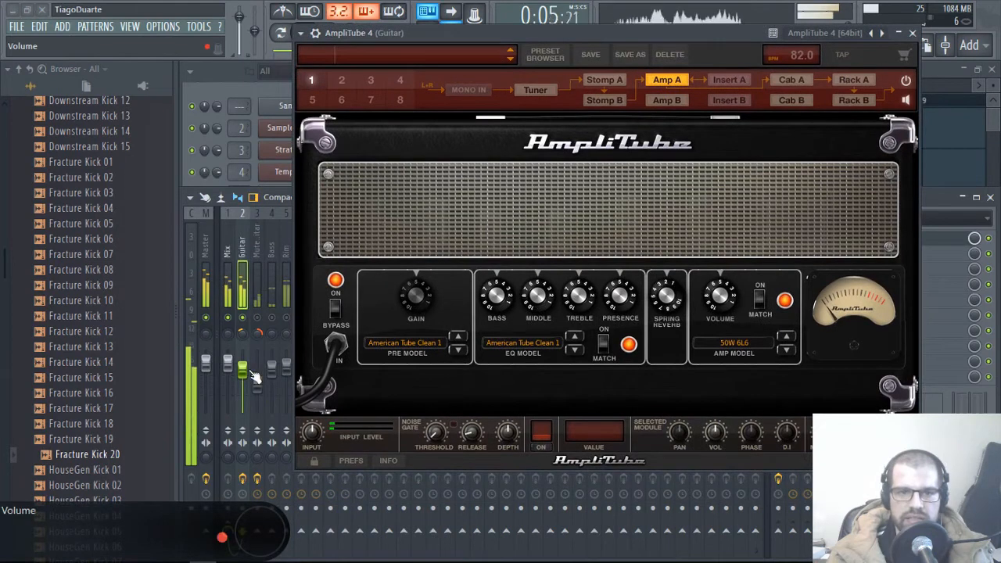
# Step: Load the 80s Ballad preset from the AmpliTube Free presets for the guitar
pyautogui.click(491, 59)
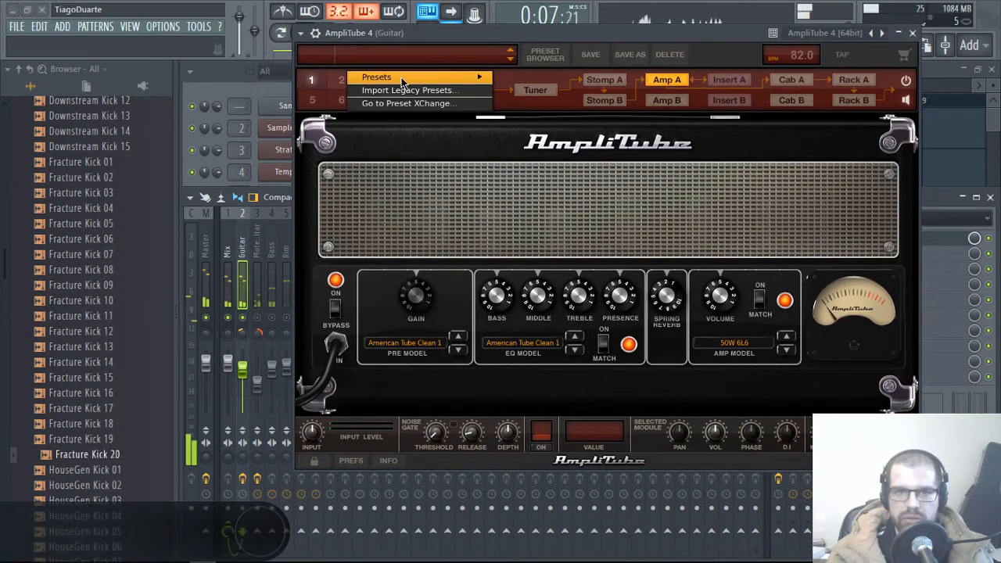
pyautogui.moveTo(469, 76)
pyautogui.moveTo(551, 91)
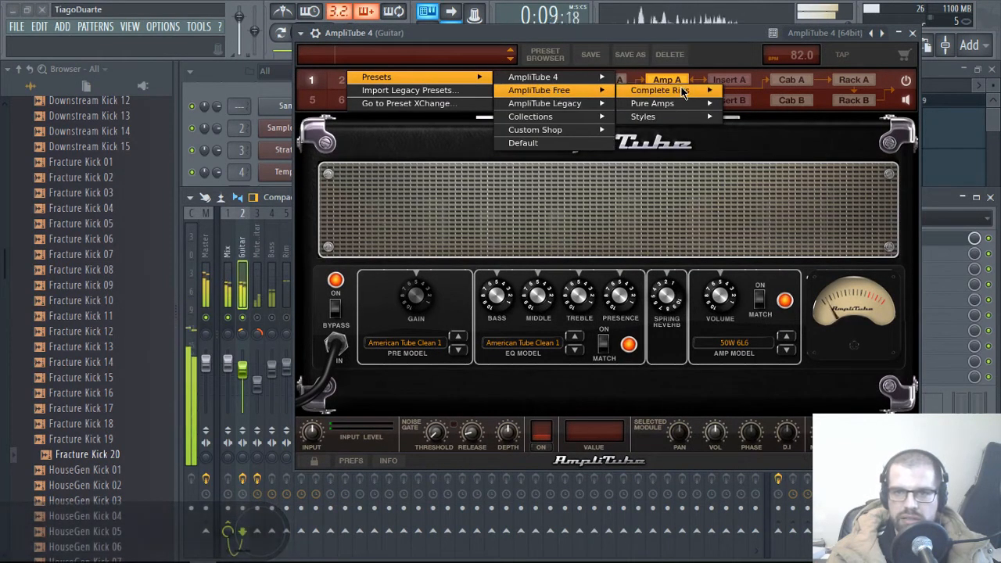
pyautogui.moveTo(682, 93)
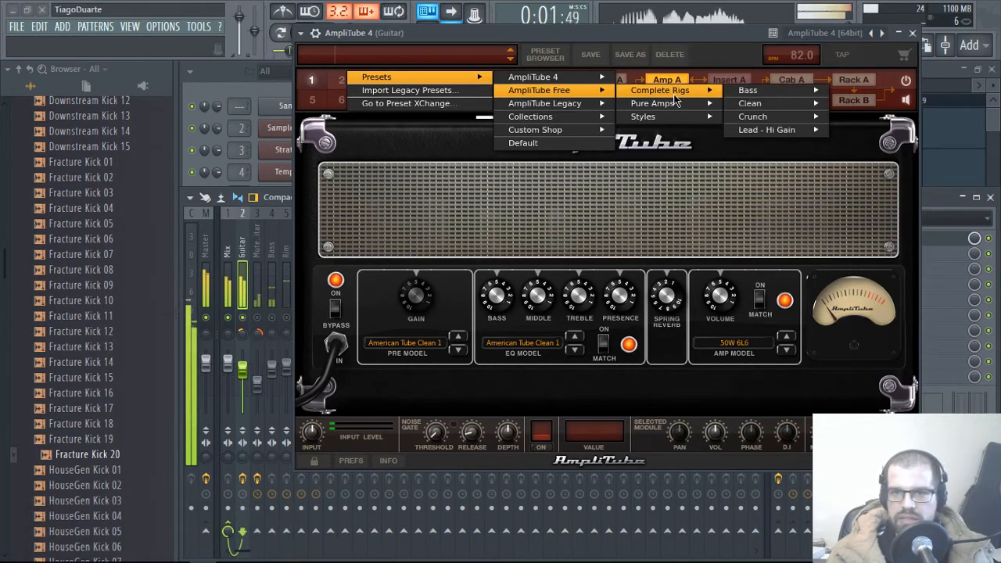
pyautogui.moveTo(749, 103)
pyautogui.click(633, 102)
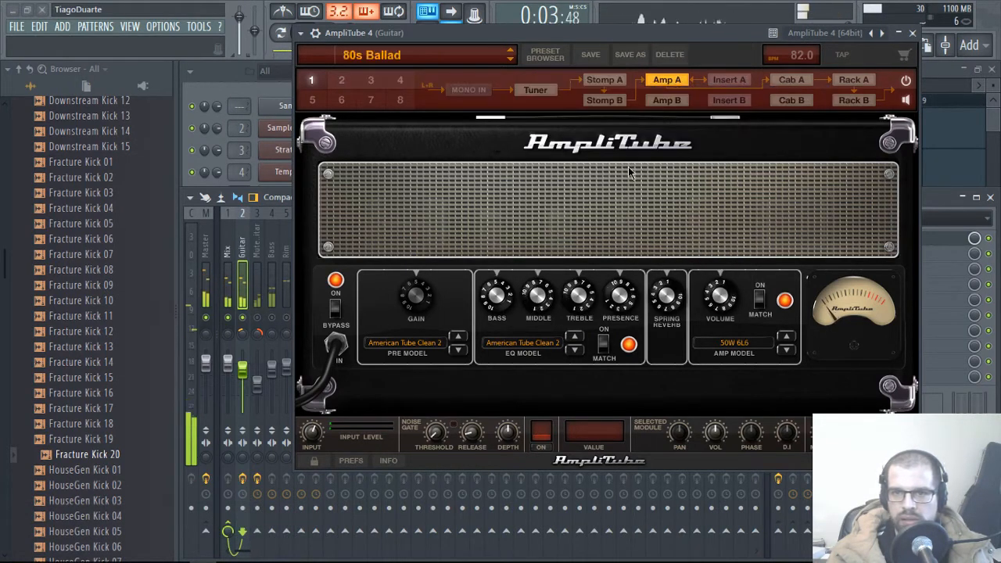
# Step: Audition the following AmpliTube presets on the guitar, settle on just Chorus and close the plugin window
pyautogui.click(510, 61)
pyautogui.click(509, 61)
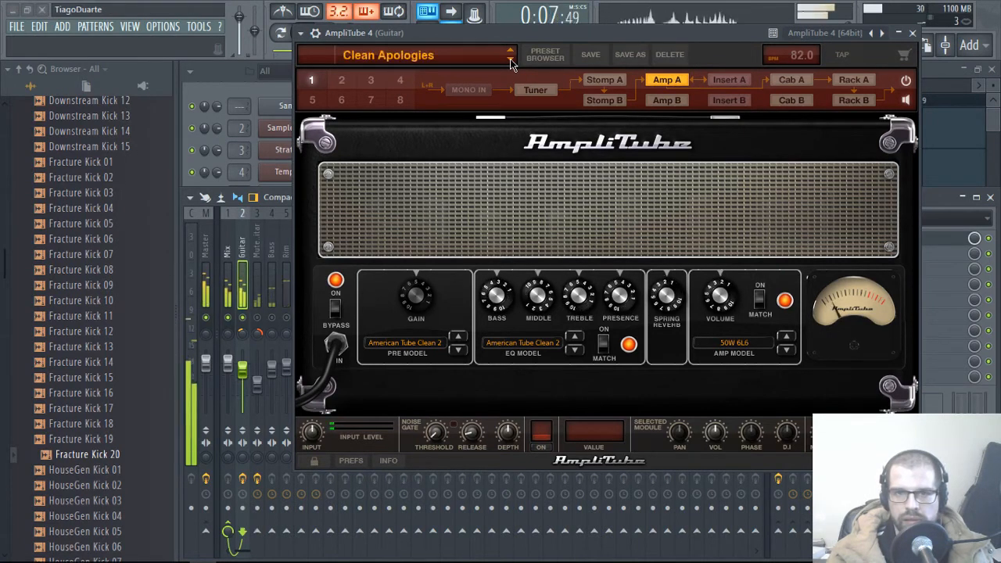
pyautogui.click(510, 61)
pyautogui.click(510, 61)
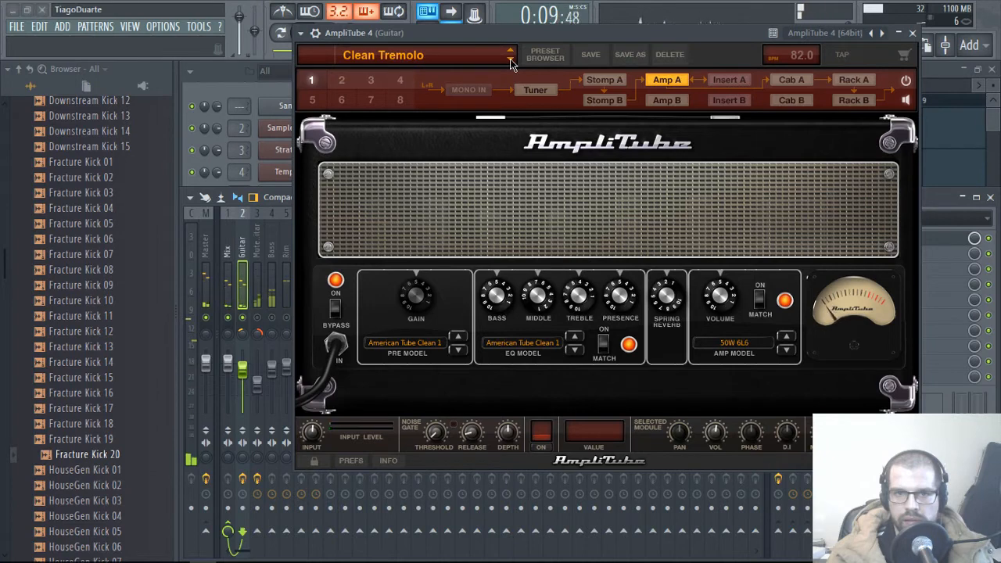
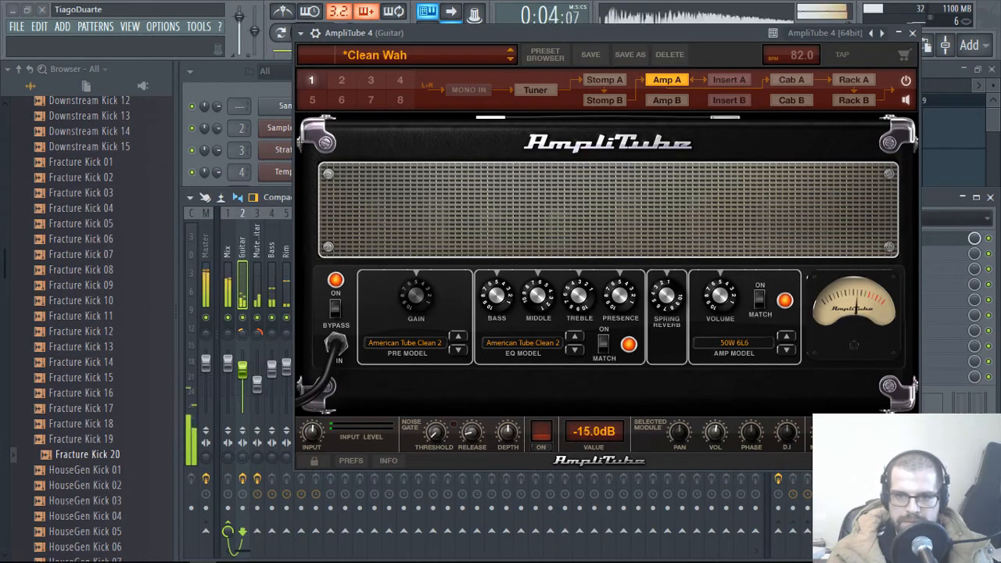
pyautogui.click(510, 60)
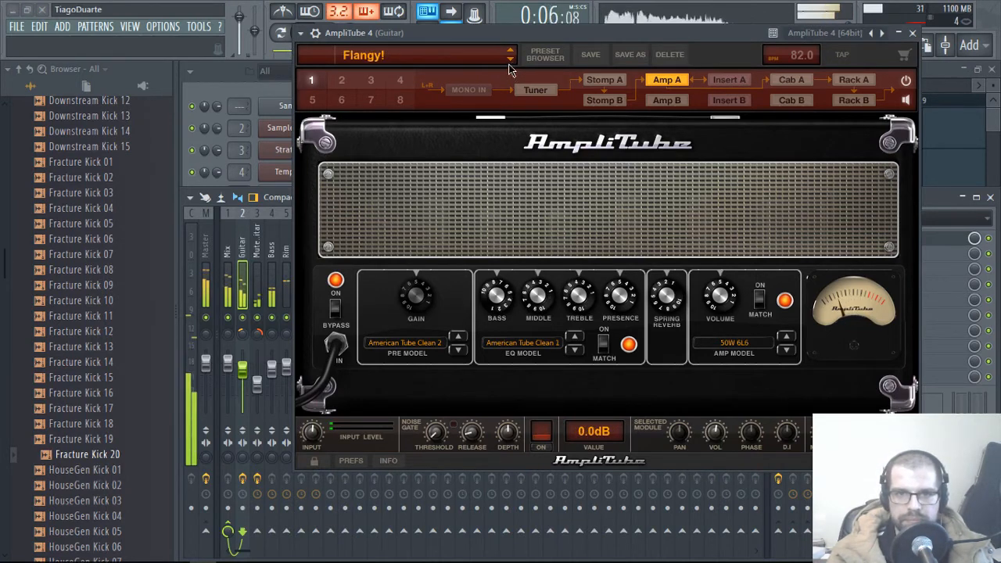
pyautogui.click(511, 60)
pyautogui.click(511, 60)
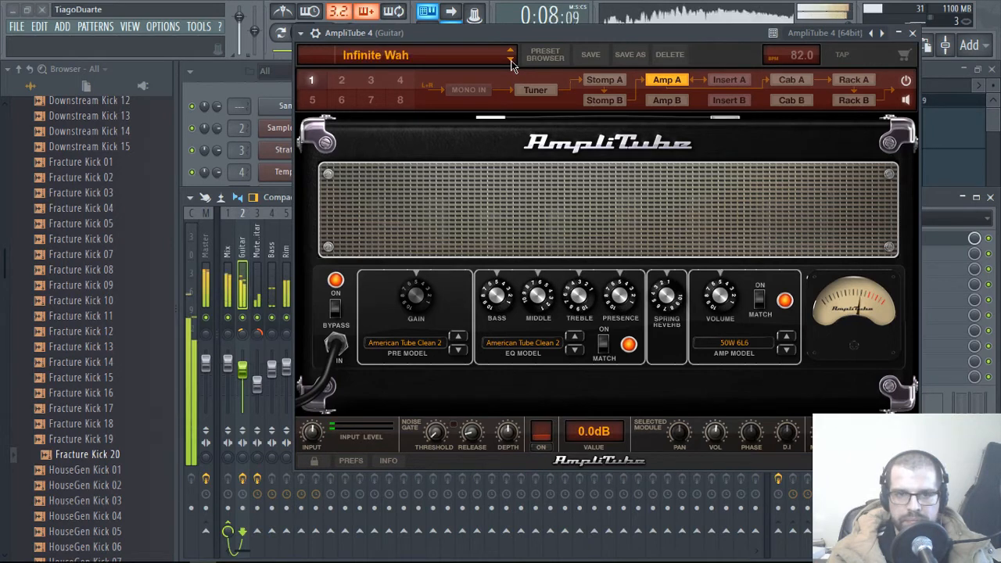
pyautogui.click(510, 61)
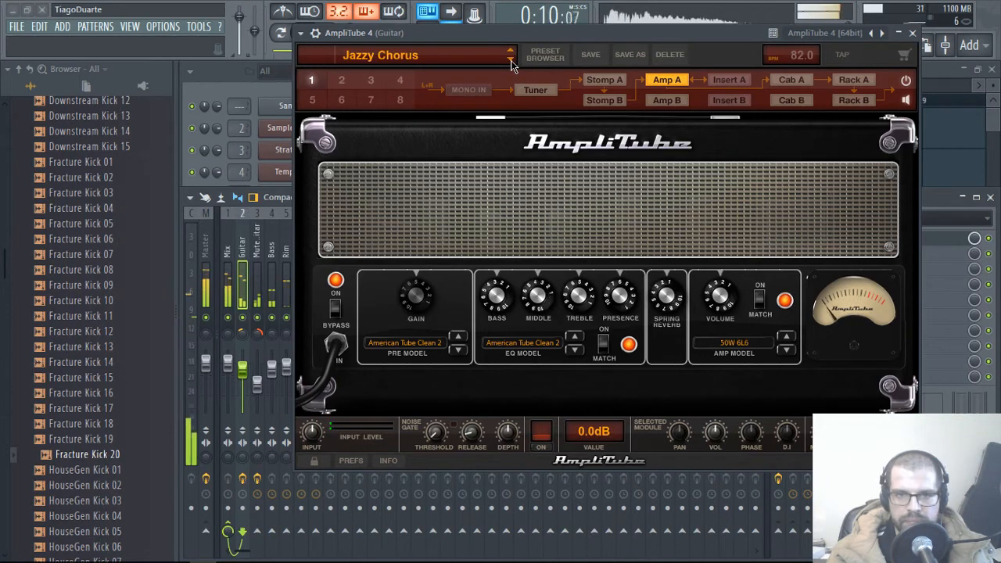
pyautogui.click(511, 61)
pyautogui.click(510, 60)
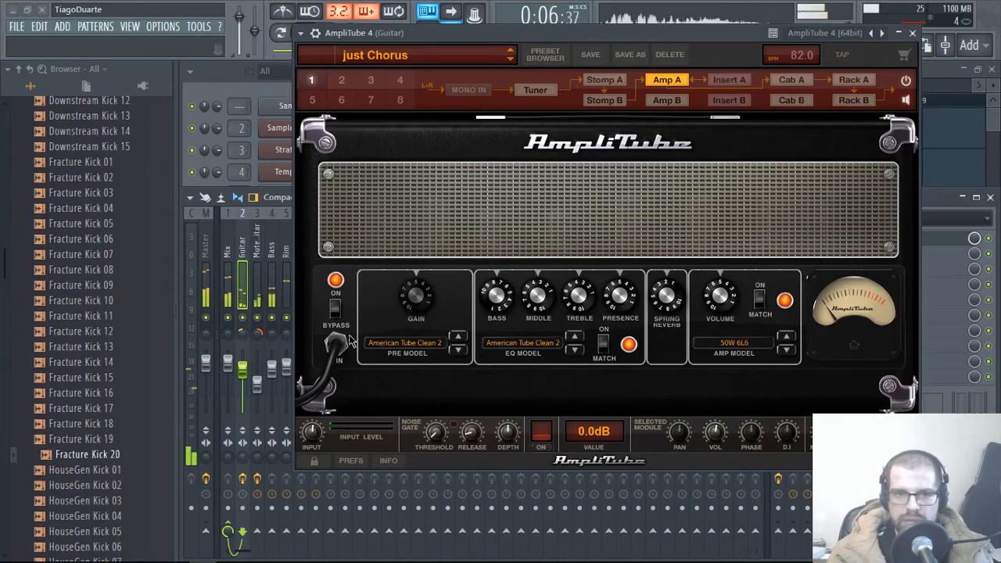
pyautogui.click(912, 34)
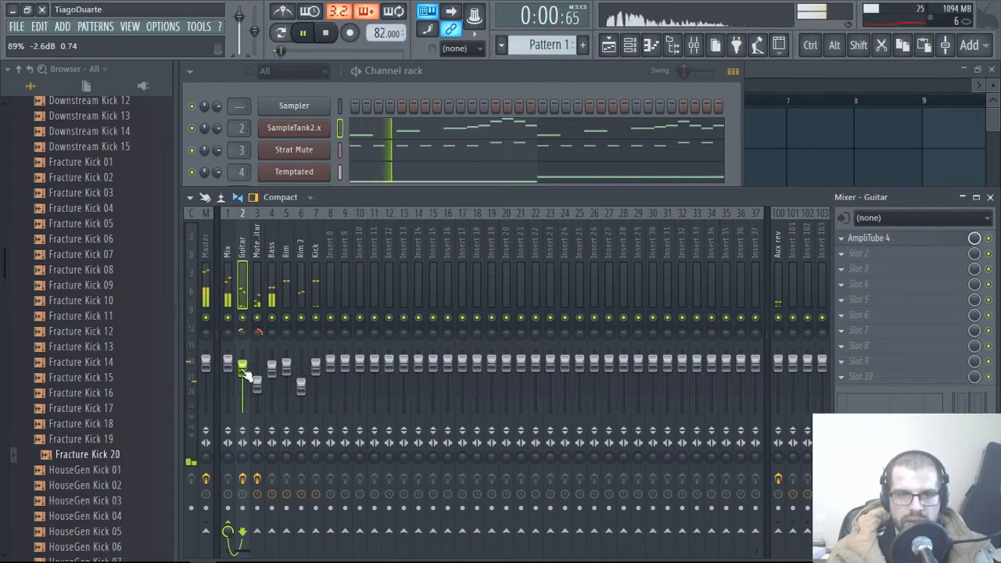
# Step: Open the Hi Hats folder of the Drums (ModeAudio) pack and audition Attack Hat 07 and Attack Hat 04
pyautogui.scroll(6, 121, 303)
pyautogui.scroll(20, 117, 305)
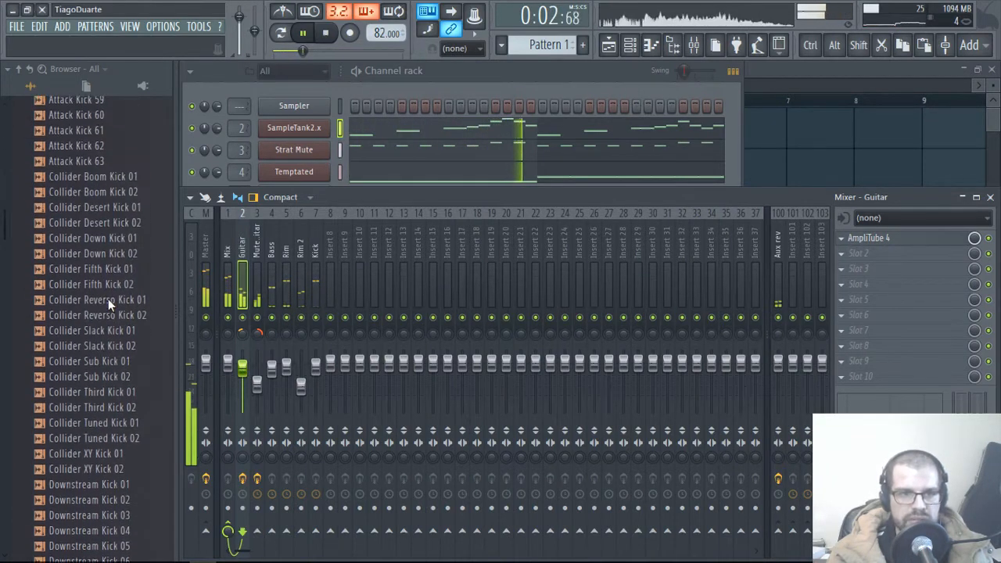
pyautogui.scroll(-5, 94, 328)
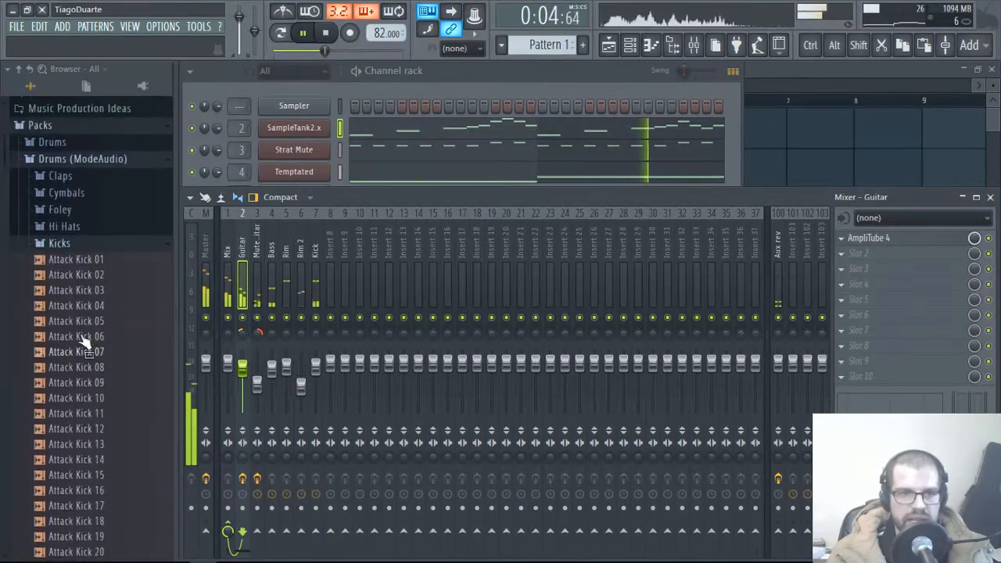
pyautogui.click(70, 236)
pyautogui.click(74, 223)
pyautogui.click(74, 330)
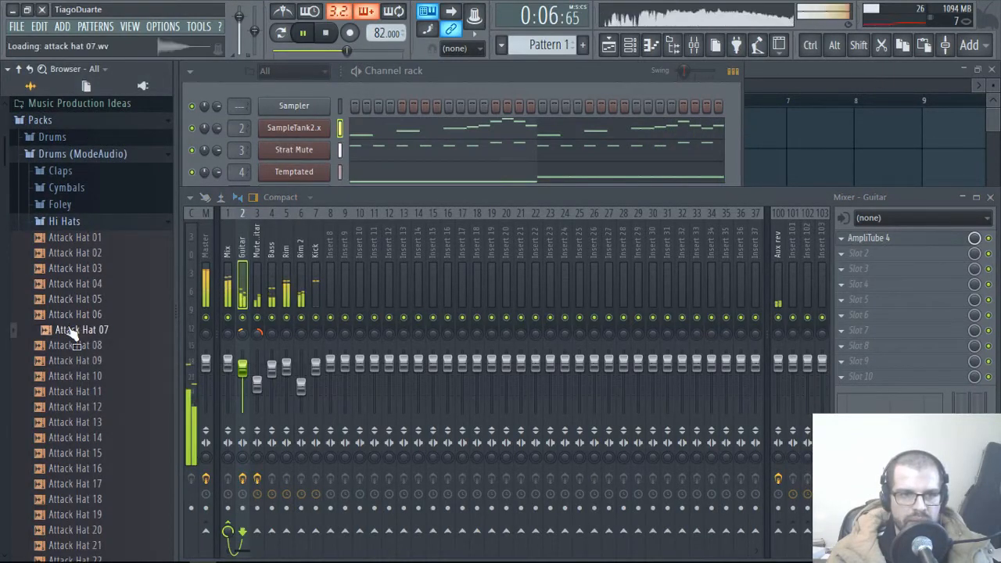
pyautogui.click(78, 284)
# Step: Switch to the empty Pattern 4 and add Attack Hat 04 as a new channel below Fracture Kick 20
pyautogui.click(477, 89)
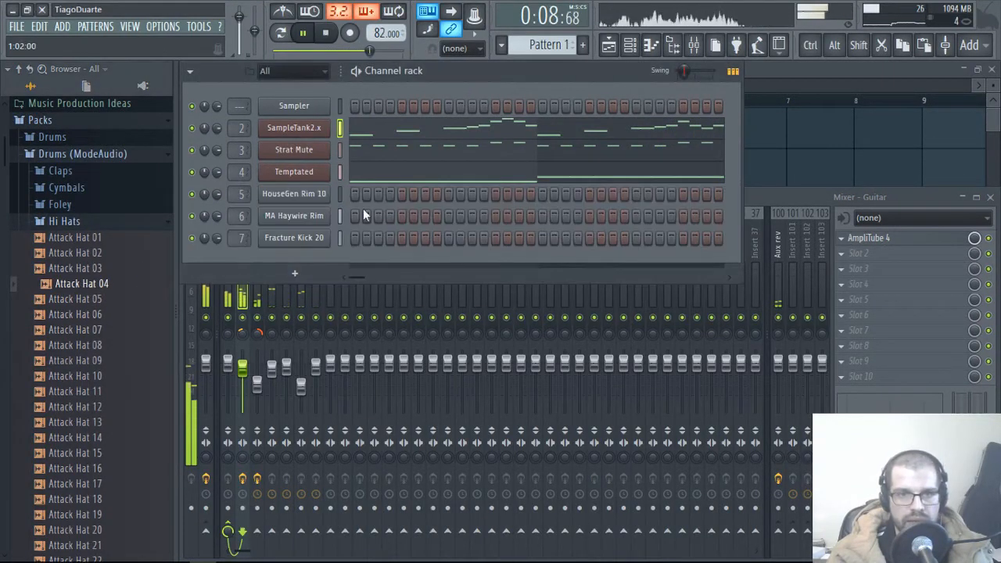
pyautogui.scroll(-2, 545, 45)
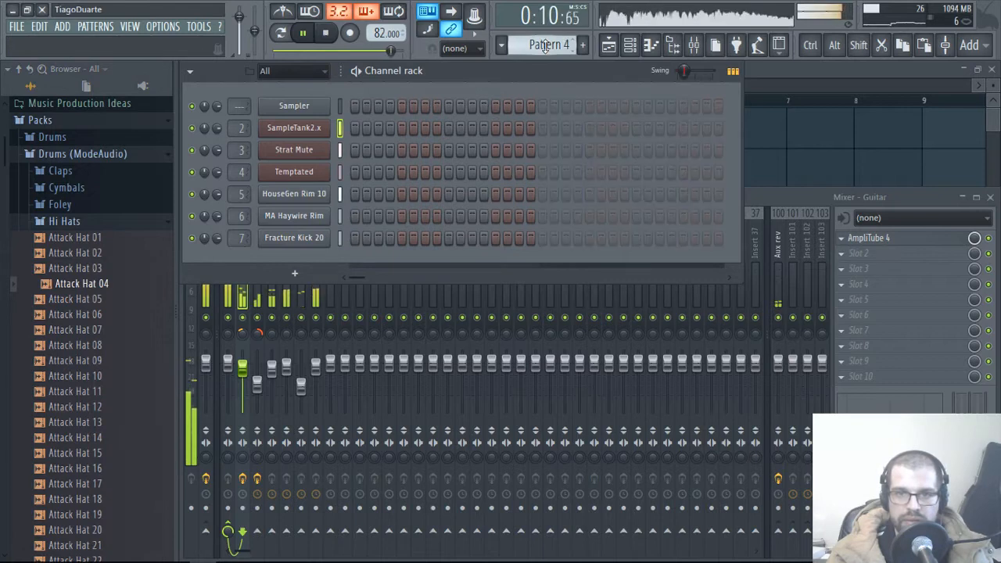
pyautogui.scroll(-1, 546, 45)
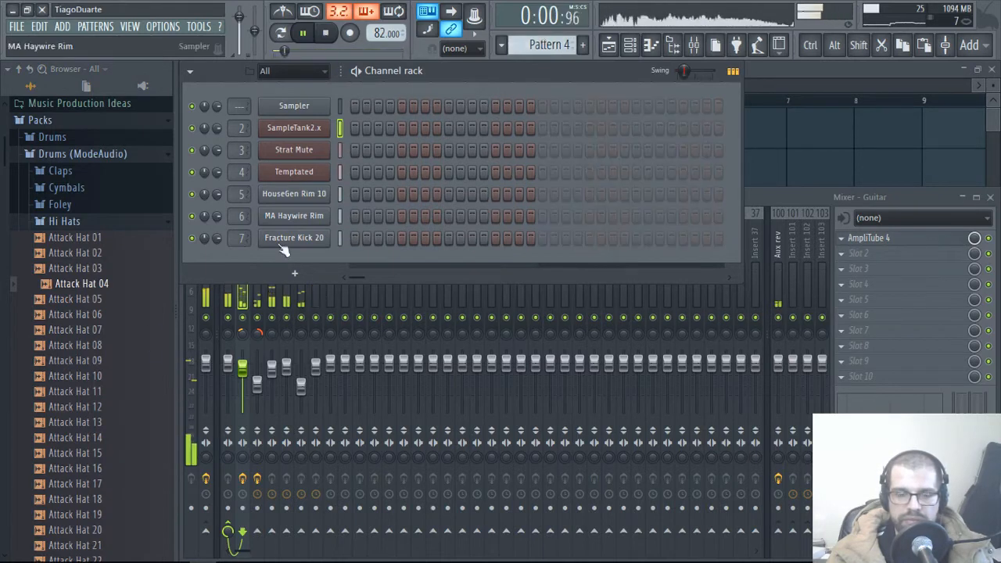
pyautogui.moveTo(87, 287); pyautogui.dragTo(289, 262)
# Step: Audition the Attack Hat samples from 06 to 15 to choose a second hi-hat sound
pyautogui.click(82, 316)
pyautogui.click(81, 332)
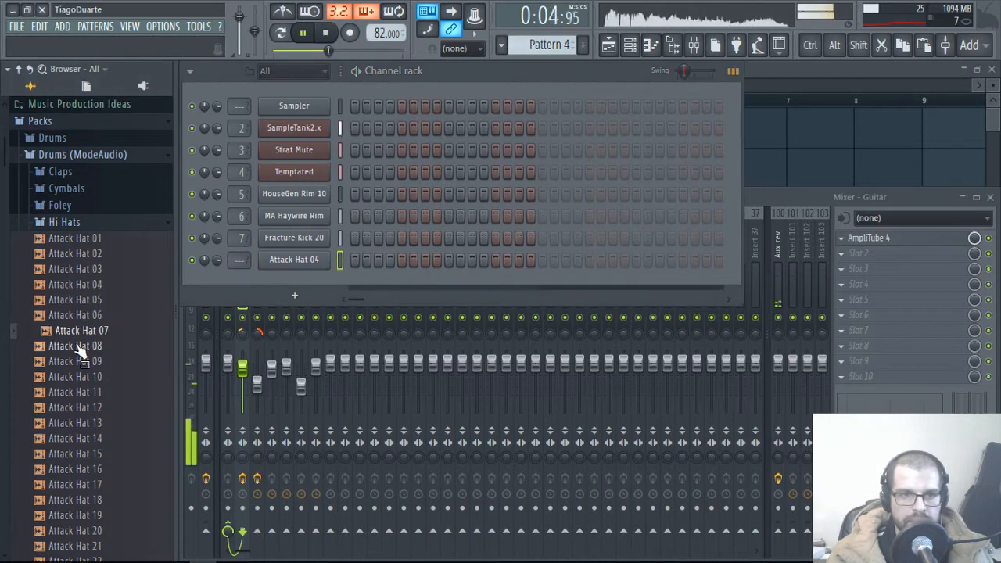
pyautogui.click(81, 347)
pyautogui.click(79, 362)
pyautogui.click(79, 378)
pyautogui.click(79, 408)
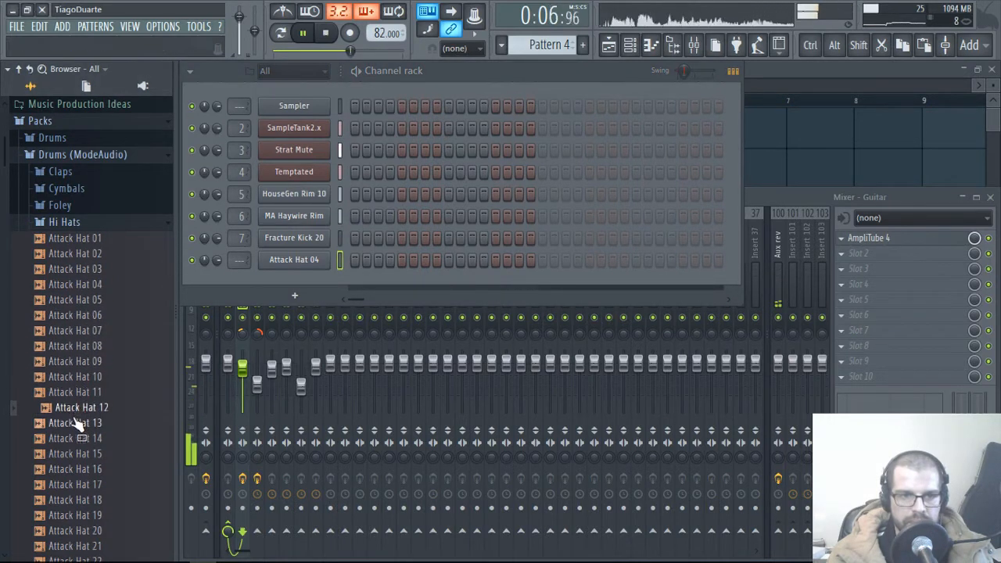
pyautogui.click(78, 423)
pyautogui.click(78, 438)
pyautogui.moveTo(77, 467); pyautogui.dragTo(76, 446)
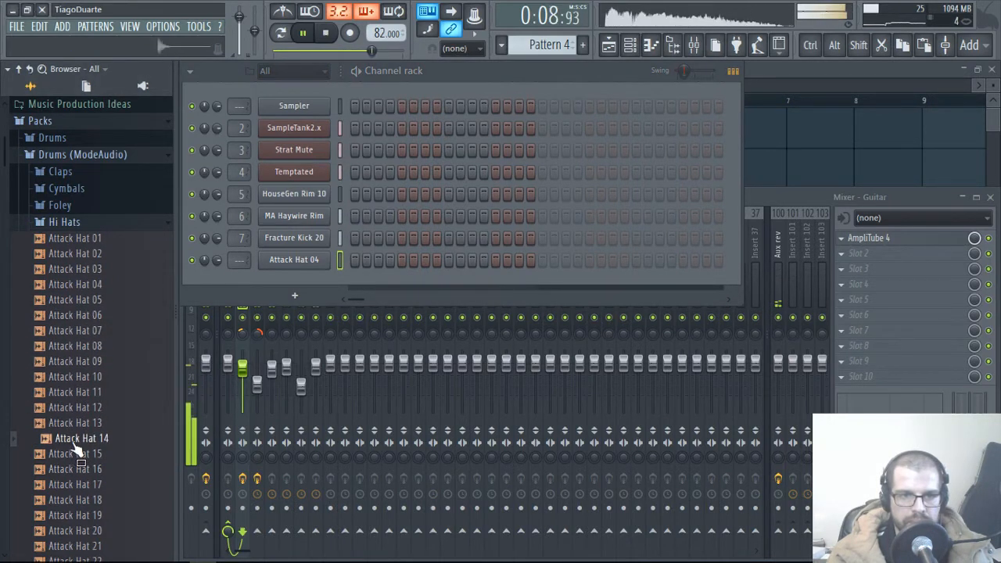
pyautogui.click(76, 456)
pyautogui.click(76, 440)
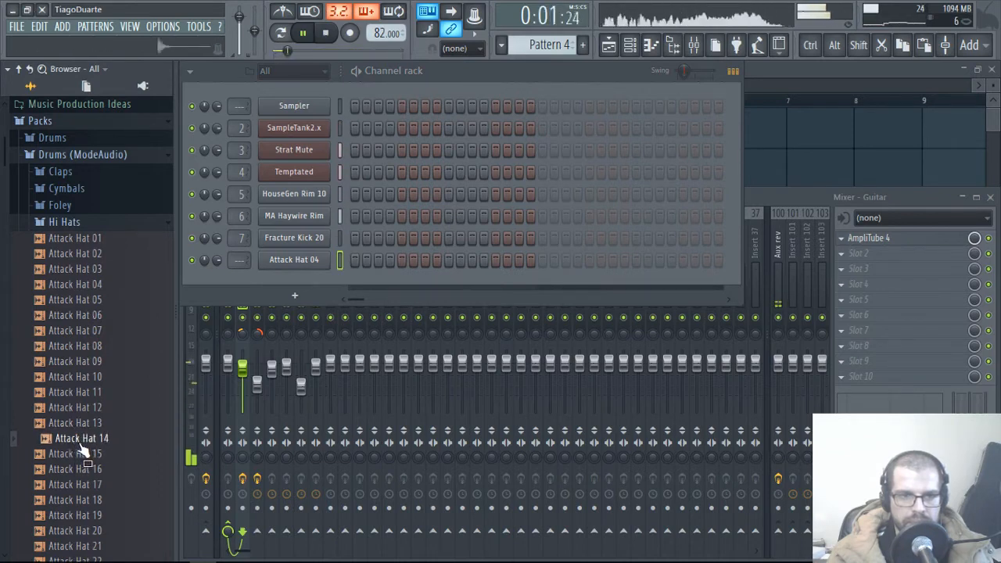
# Step: Add Attack Hat 14 as a new channel below Attack Hat 04 and collapse the Hi Hats folder
pyautogui.moveTo(79, 444); pyautogui.dragTo(296, 276)
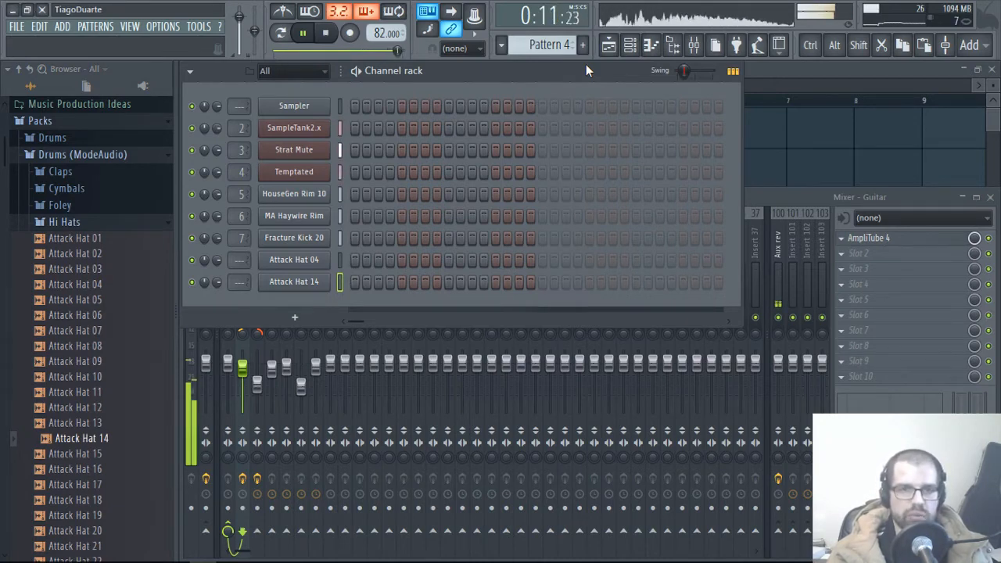
pyautogui.click(78, 222)
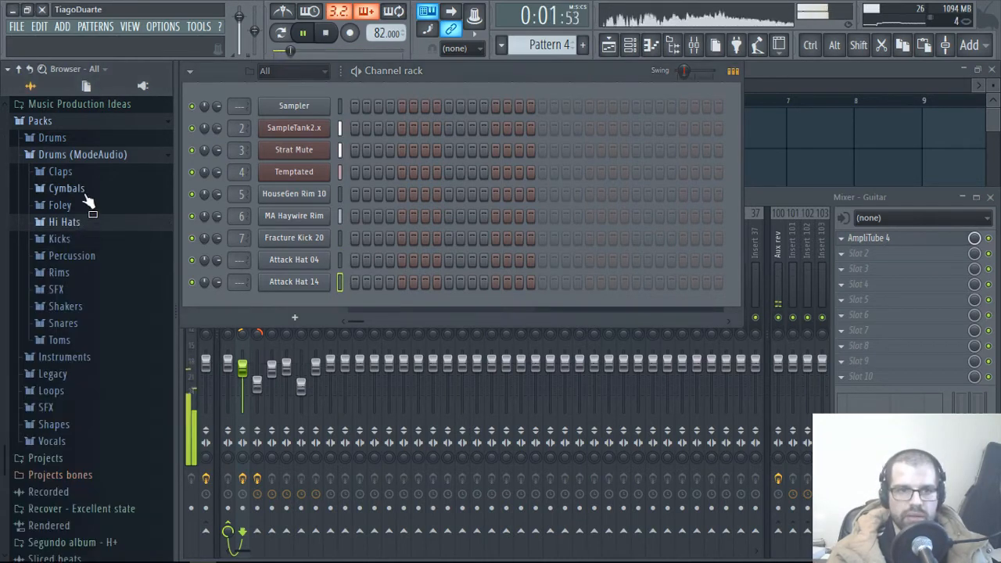
# Step: Open the Cymbals folder of the Drums (ModeAudio) pack, audition Volt CleanCrash 05 and HouseGen Crash 10, and collapse the folder
pyautogui.click(82, 191)
pyautogui.scroll(-3, 110, 309)
pyautogui.scroll(-8, 110, 314)
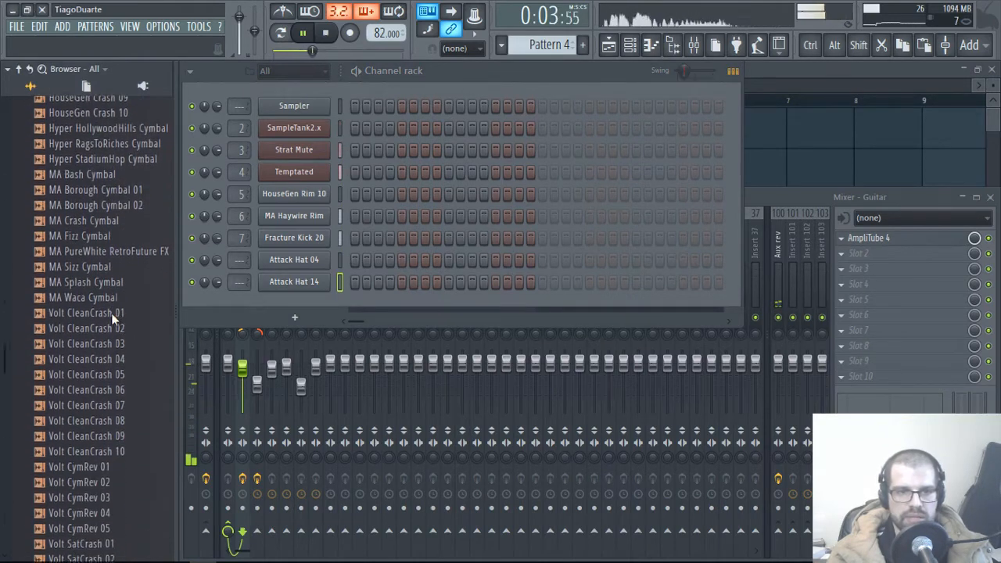
pyautogui.click(101, 189)
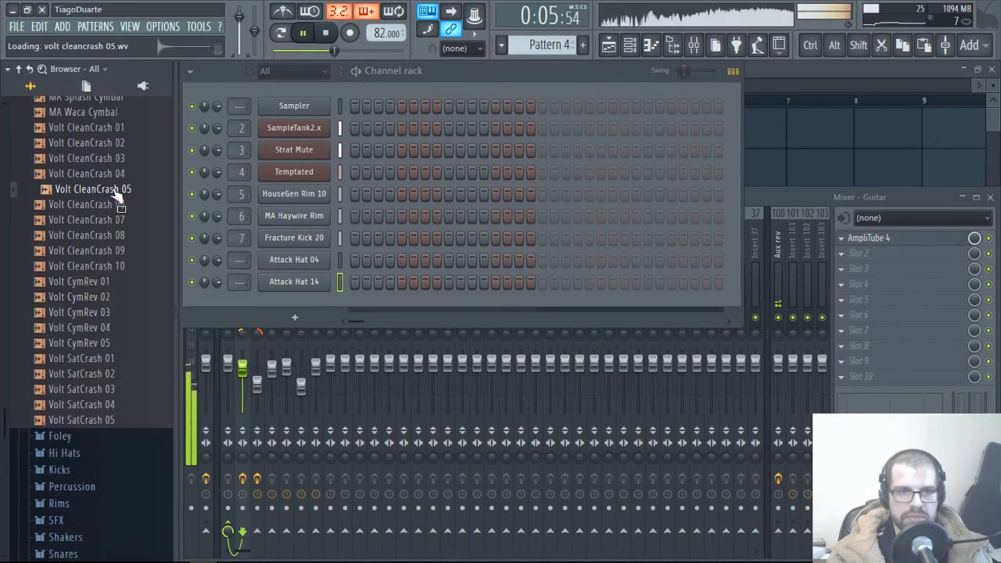
pyautogui.scroll(7, 117, 250)
pyautogui.click(117, 236)
pyautogui.scroll(3, 121, 250)
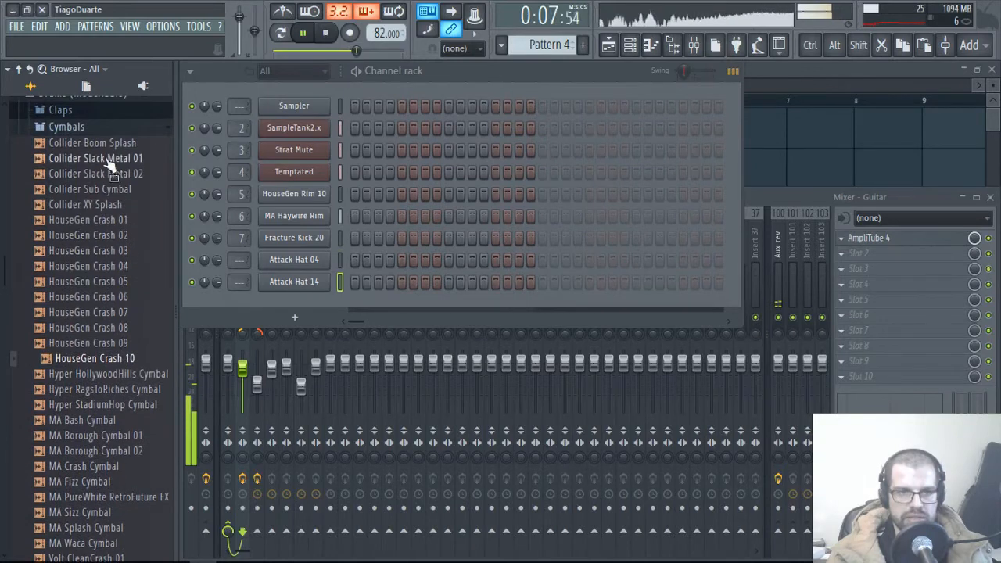
pyautogui.click(86, 130)
# Step: Reopen the Hi Hats folder and look through its sample list down to the Volt hats
pyautogui.click(93, 162)
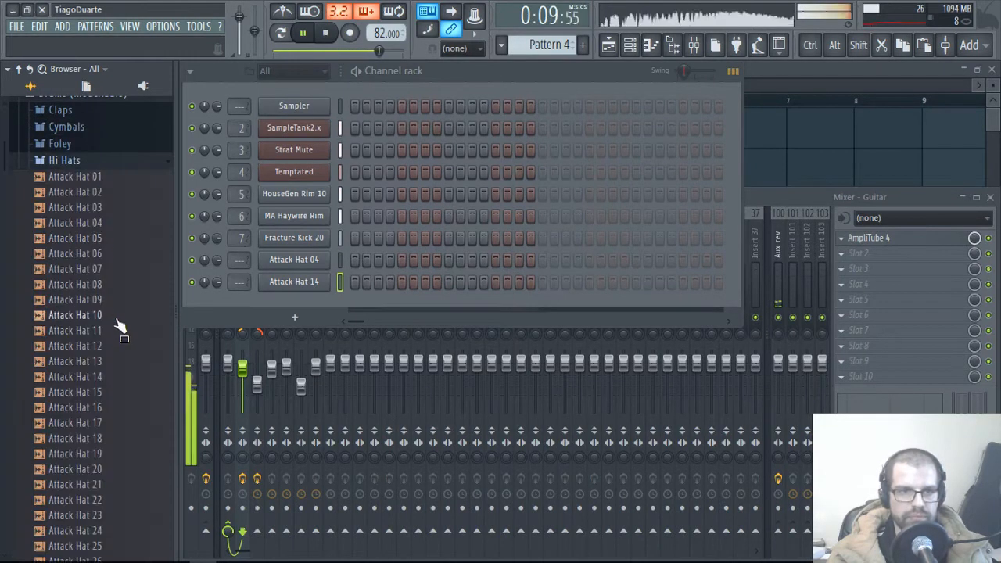
pyautogui.scroll(-15, 117, 329)
pyautogui.scroll(-8, 114, 308)
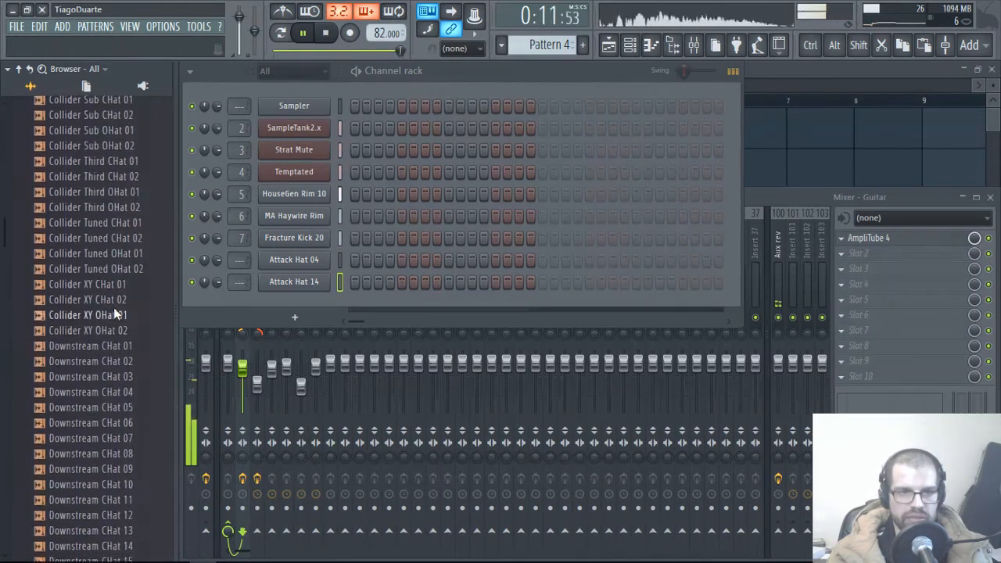
pyautogui.scroll(-8, 113, 308)
pyautogui.scroll(-20, 113, 310)
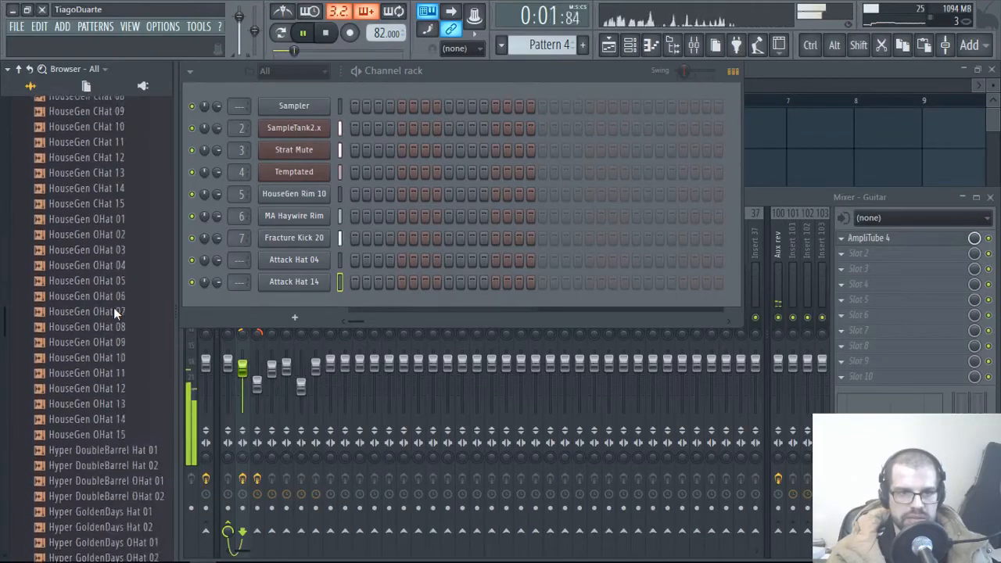
pyautogui.scroll(-6, 114, 307)
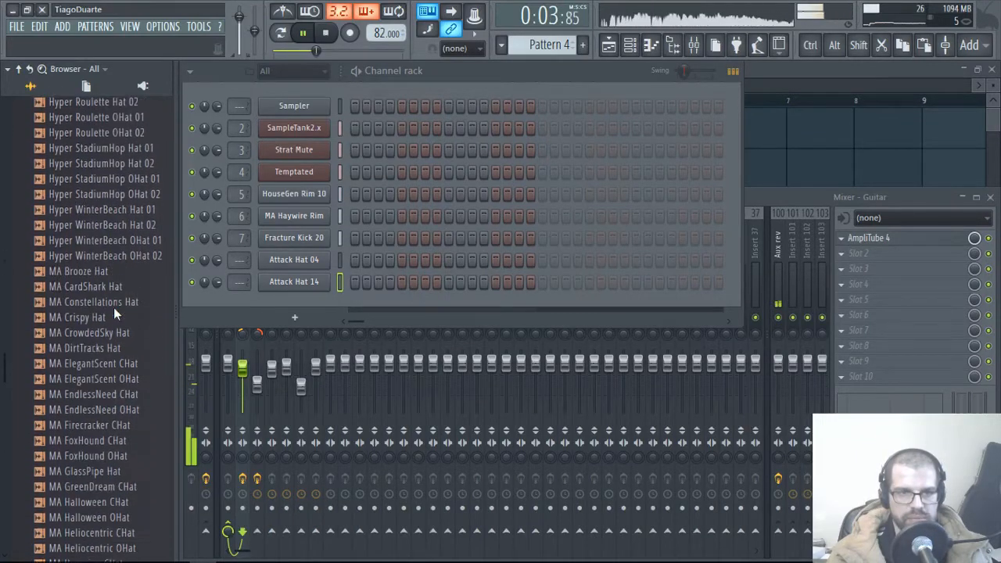
pyautogui.scroll(-3, 114, 307)
pyautogui.scroll(-3, 114, 307)
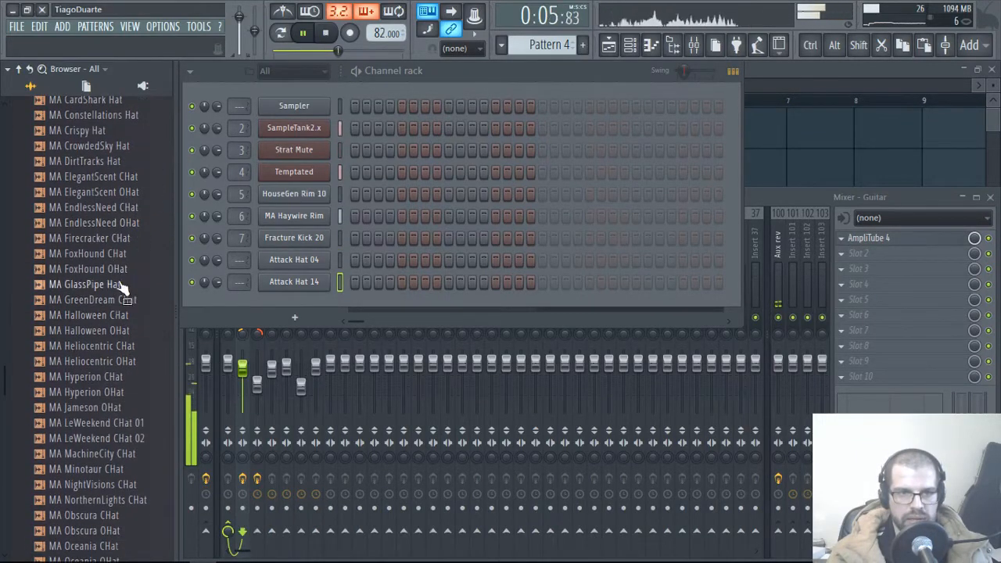
pyautogui.scroll(-15, 128, 340)
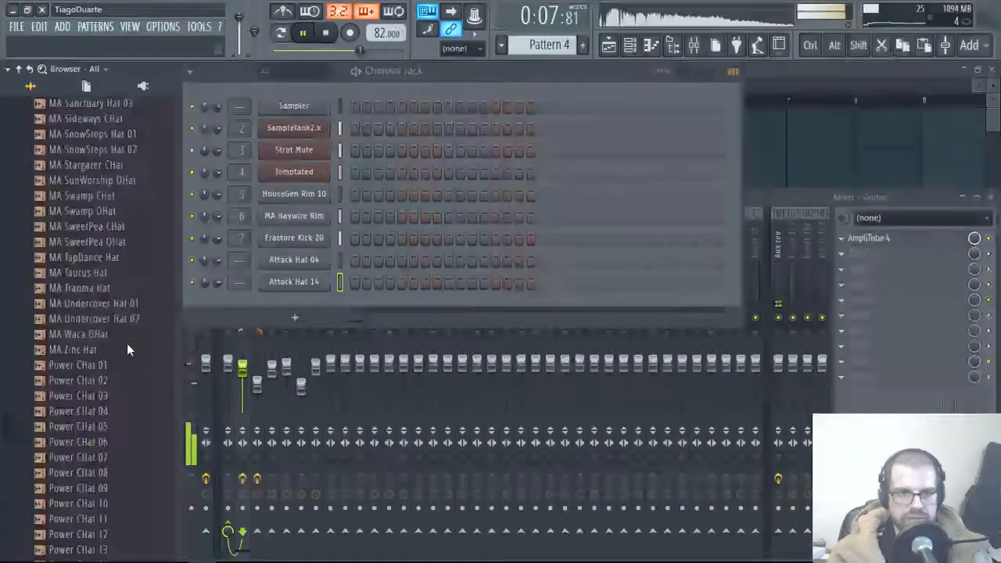
pyautogui.scroll(-15, 127, 344)
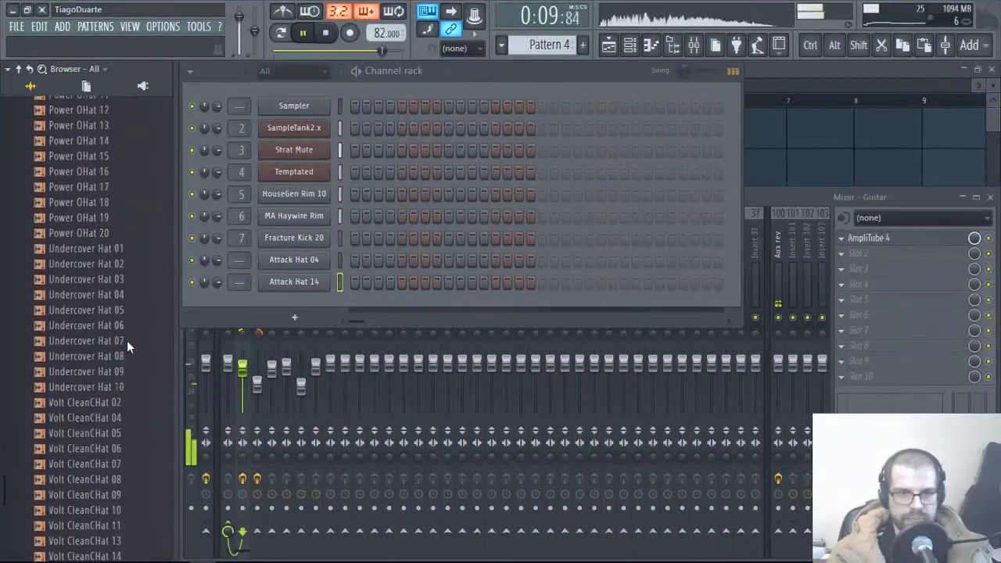
pyautogui.scroll(-6, 126, 340)
# Step: Audition the Volt SatCHat samples 01, 03 and 04 and the Volt CleanOHat samples 03, 18 and 20
pyautogui.click(125, 267)
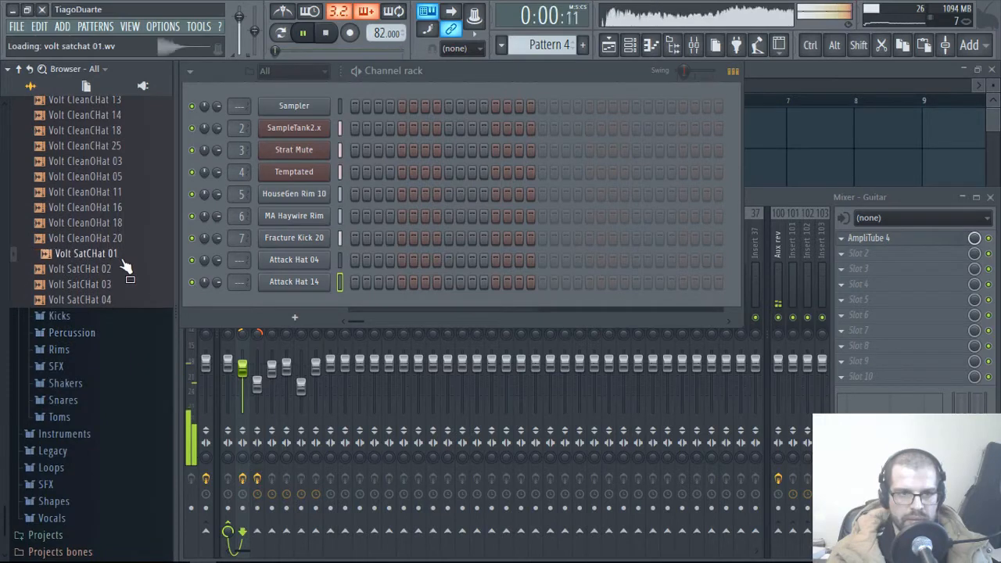
pyautogui.click(117, 284)
pyautogui.click(116, 300)
pyautogui.click(110, 163)
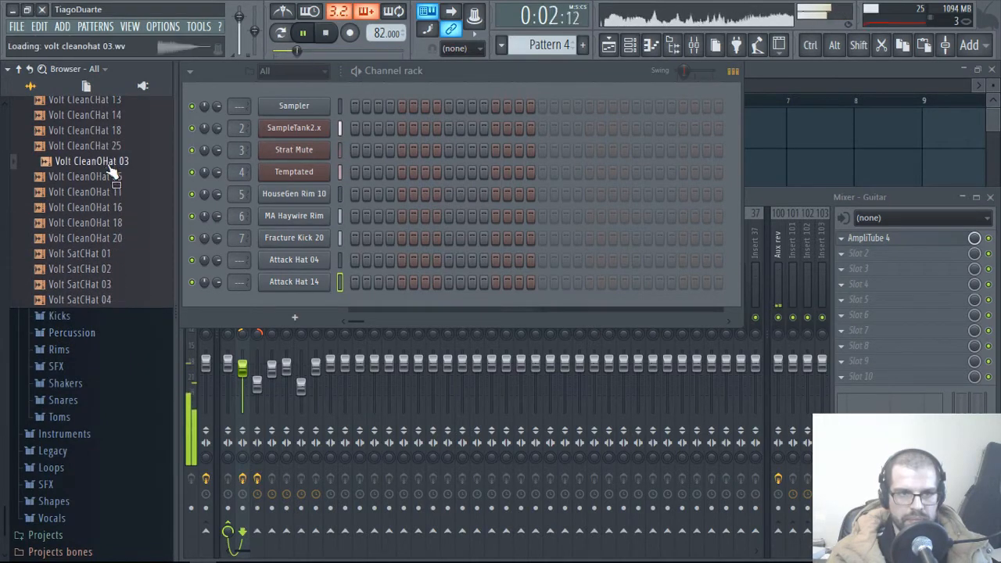
pyautogui.click(112, 223)
pyautogui.click(110, 238)
# Step: Collapse the Packs folder and open the Drum kit folder inside 30 - Drum Kit 2 of DailyBeats.pt
pyautogui.scroll(12, 113, 258)
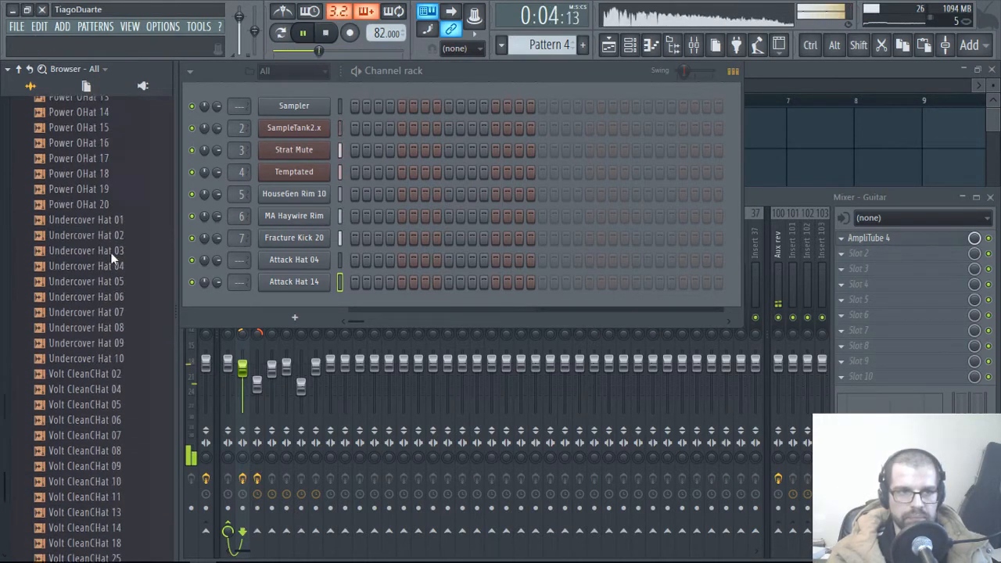
pyautogui.scroll(20, 116, 285)
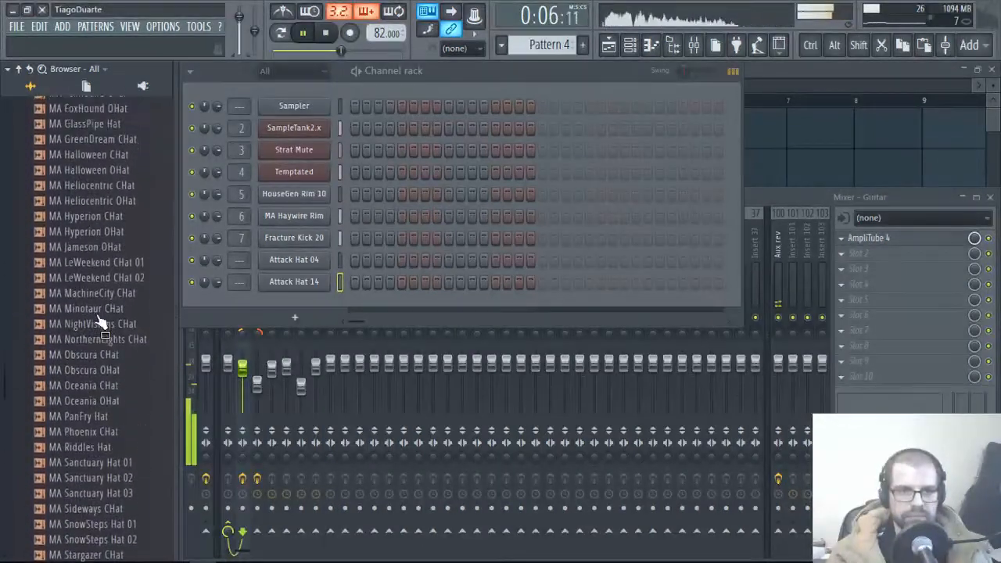
pyautogui.scroll(20, 107, 320)
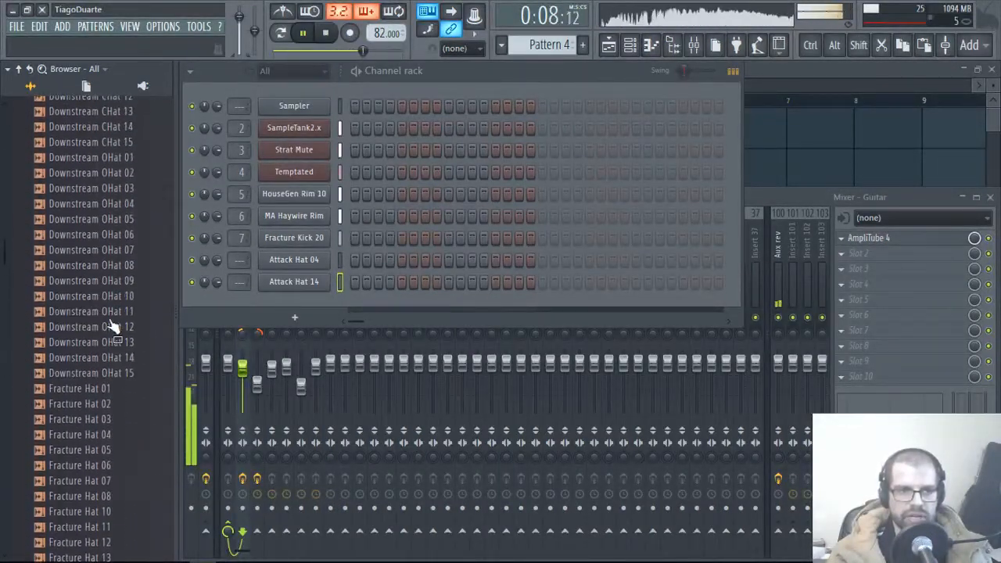
pyautogui.scroll(15, 111, 321)
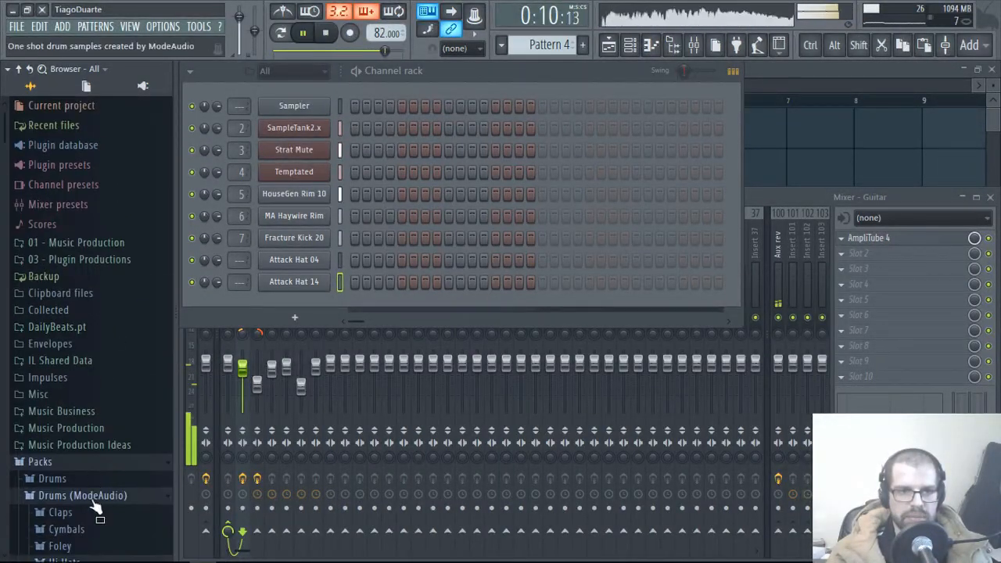
pyautogui.click(81, 465)
pyautogui.click(89, 335)
pyautogui.scroll(-15, 97, 352)
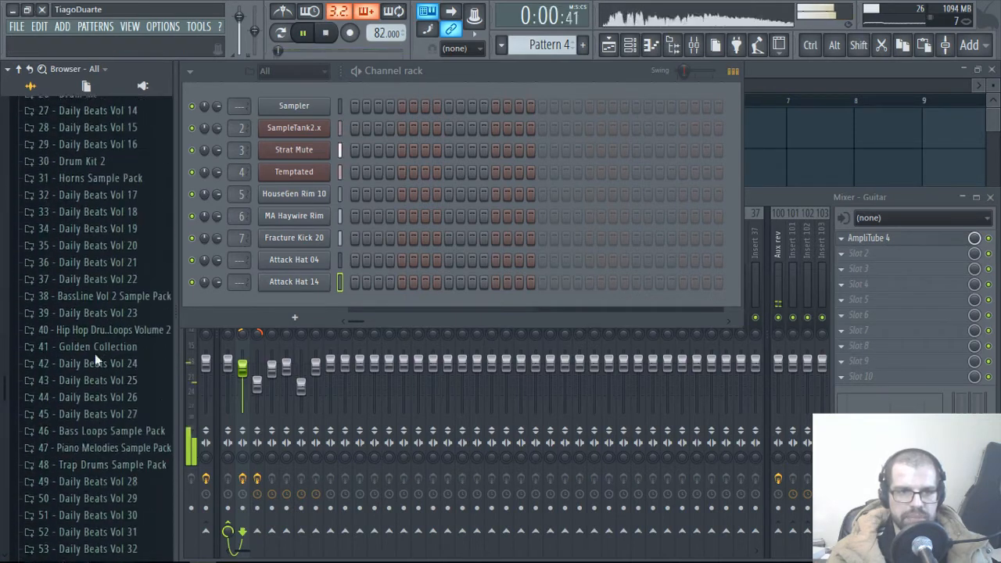
pyautogui.scroll(4, 101, 337)
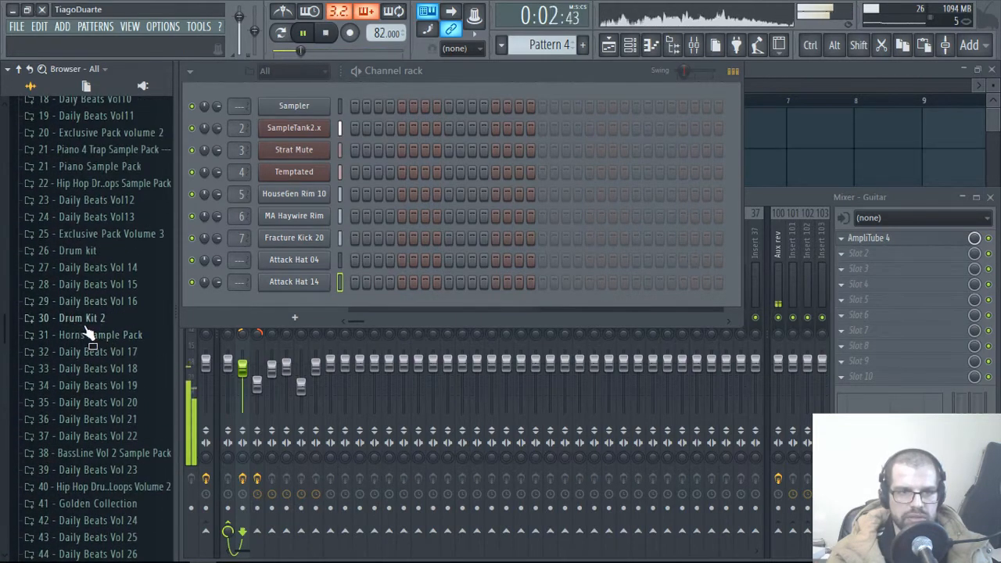
pyautogui.click(86, 325)
pyautogui.scroll(-1, 99, 348)
pyautogui.click(89, 301)
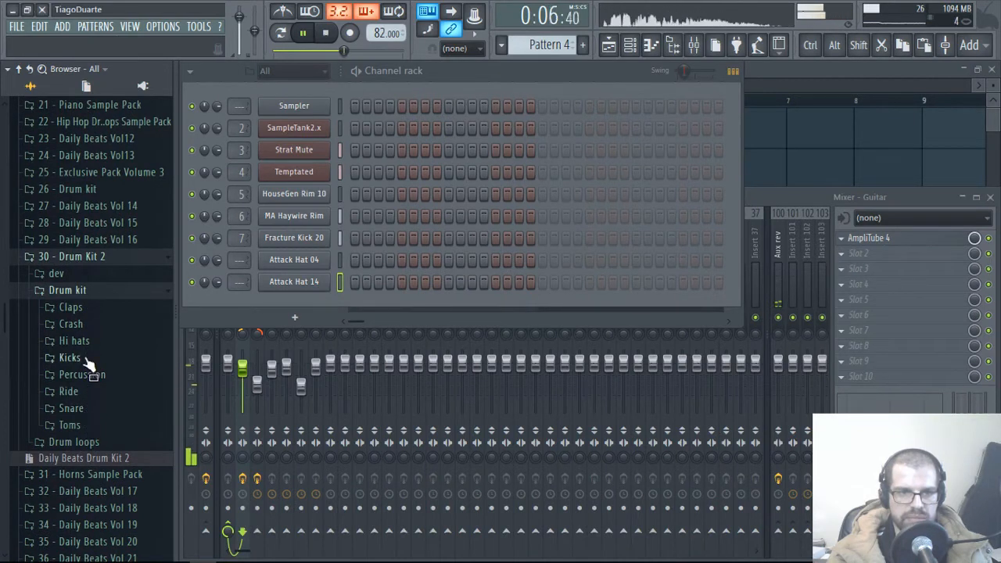
# Step: Look through the Hi hats folder of Drum Kit 2 and collapse it
pyautogui.click(82, 341)
pyautogui.scroll(-5, 121, 367)
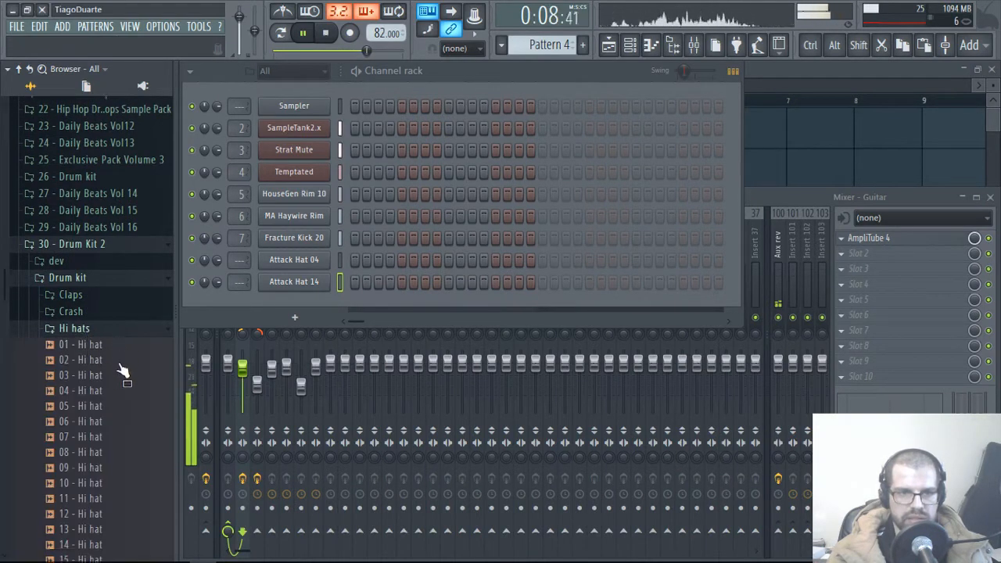
pyautogui.scroll(5, 109, 336)
pyautogui.click(96, 342)
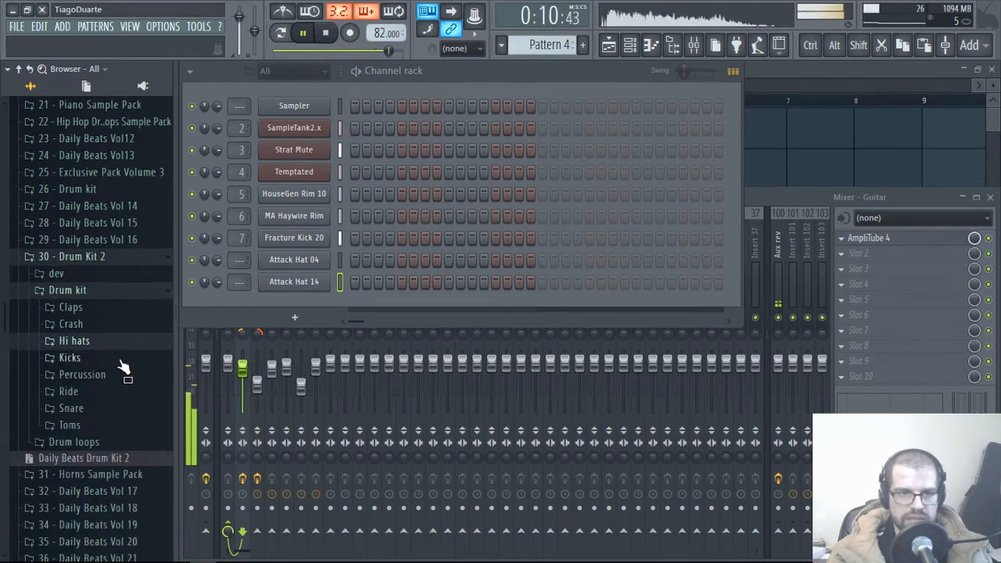
# Step: Open the Ride folder and audition the ride samples from 01 to 10
pyautogui.click(92, 393)
pyautogui.scroll(-4, 117, 375)
pyautogui.click(88, 223)
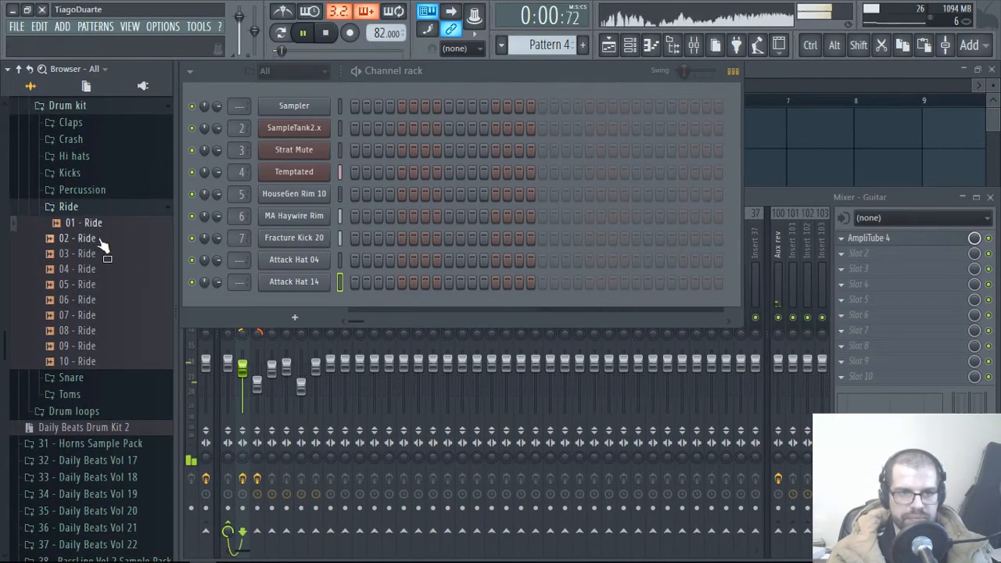
pyautogui.click(92, 238)
pyautogui.press('Down')
pyautogui.press('Down')
pyautogui.press('Down')
pyautogui.press('Down')
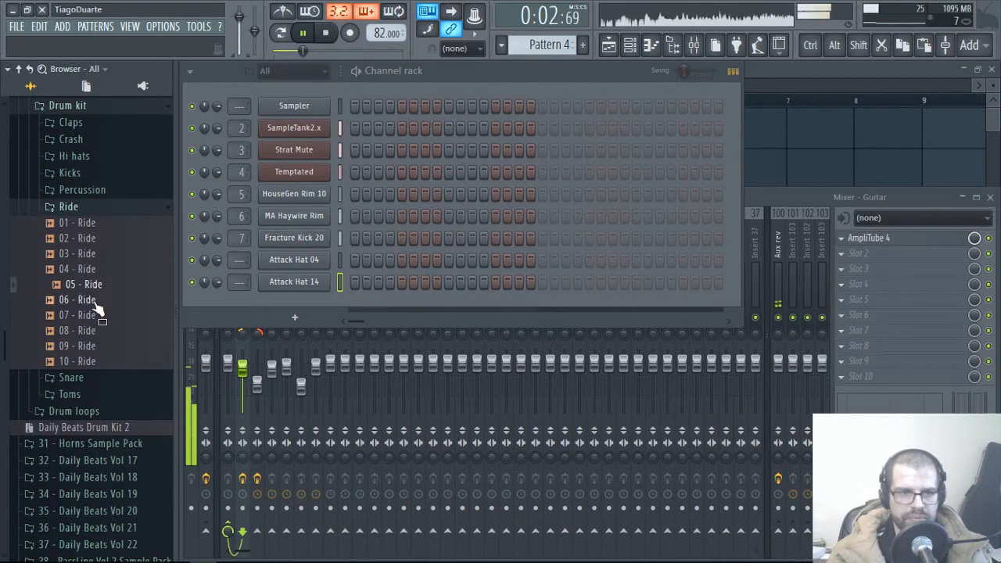
pyautogui.click(95, 318)
pyautogui.click(95, 334)
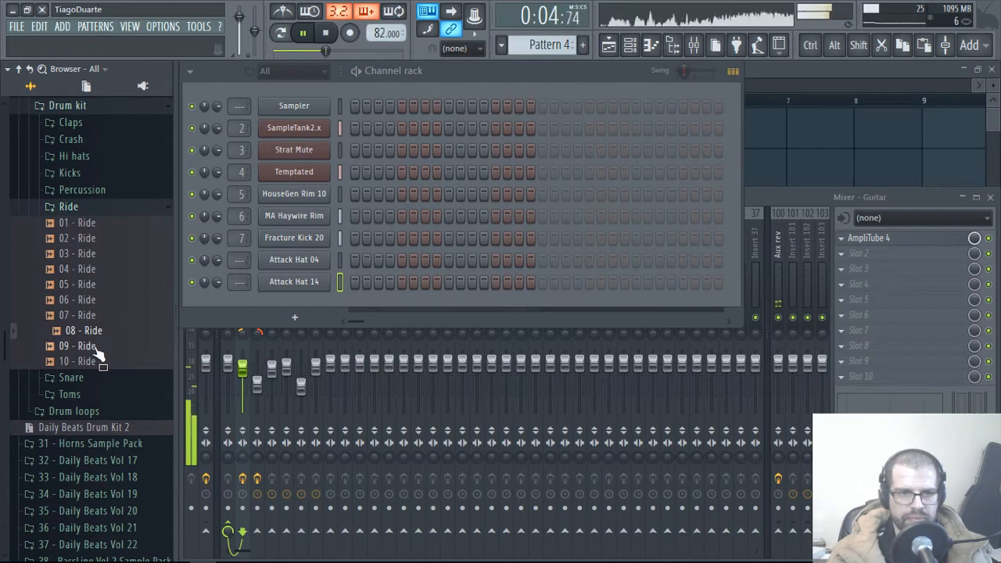
pyautogui.click(95, 347)
pyautogui.click(96, 362)
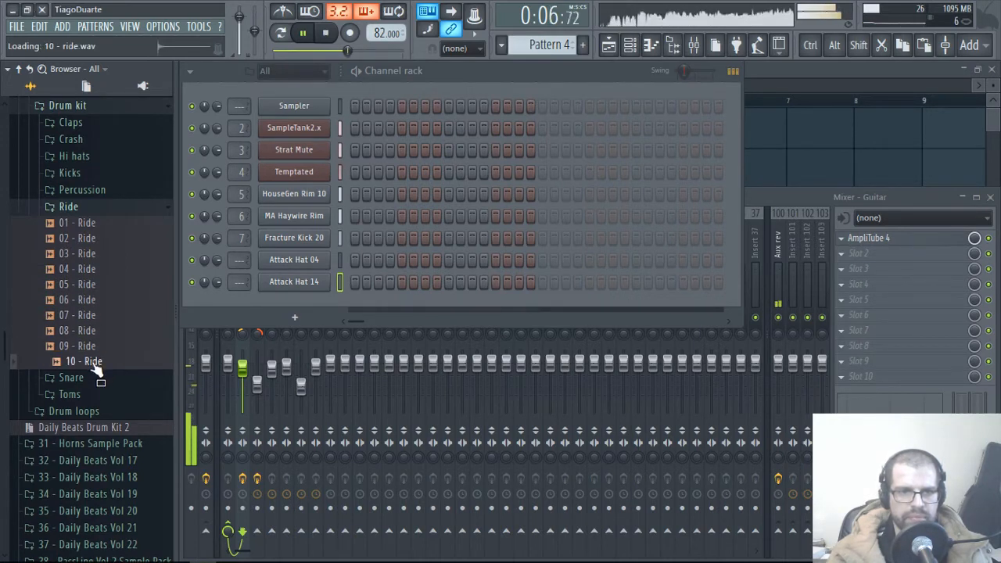
# Step: Add 10 - Ride as a new channel below Attack Hat 14 and close its channel settings
pyautogui.rightClick(97, 366)
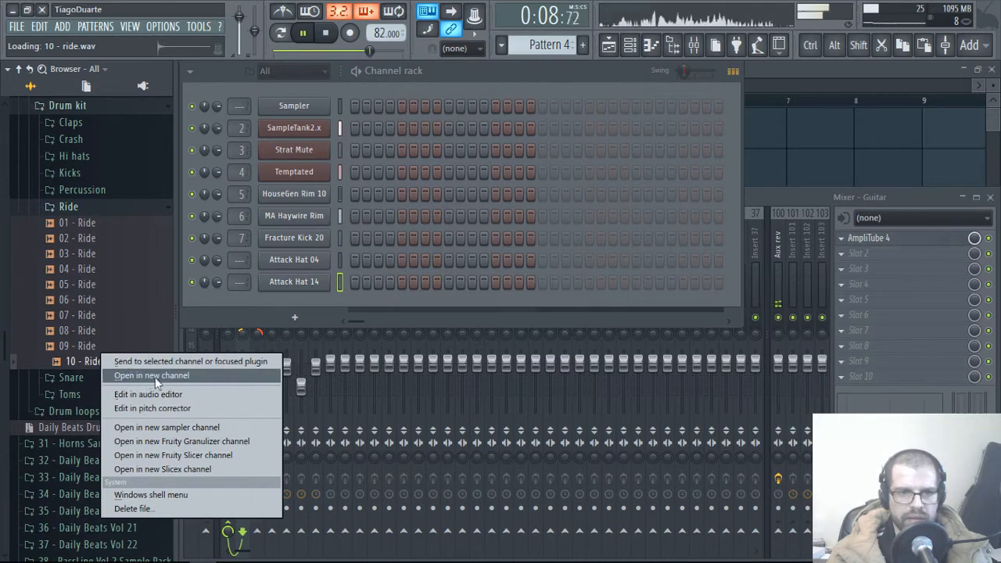
pyautogui.click(155, 378)
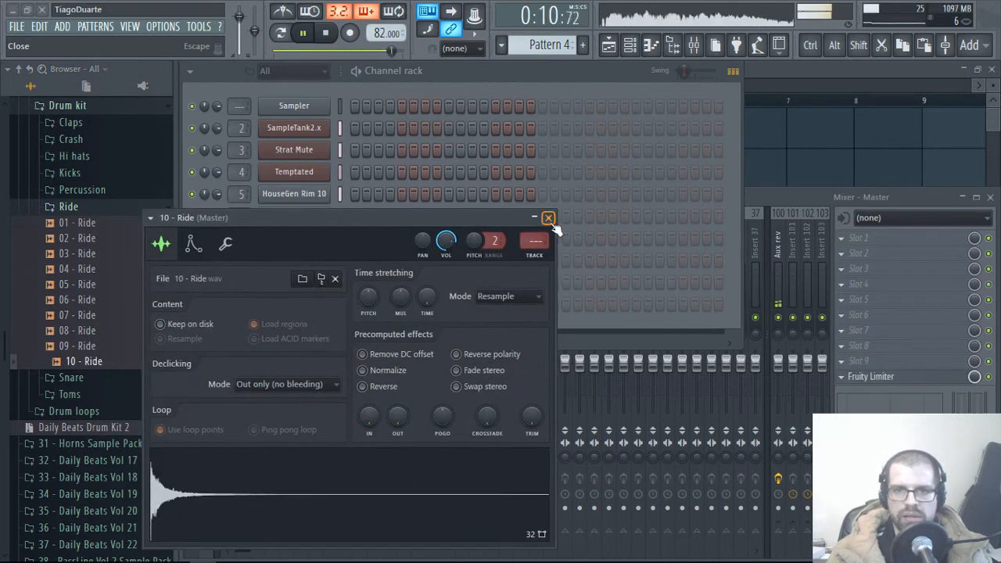
pyautogui.click(548, 218)
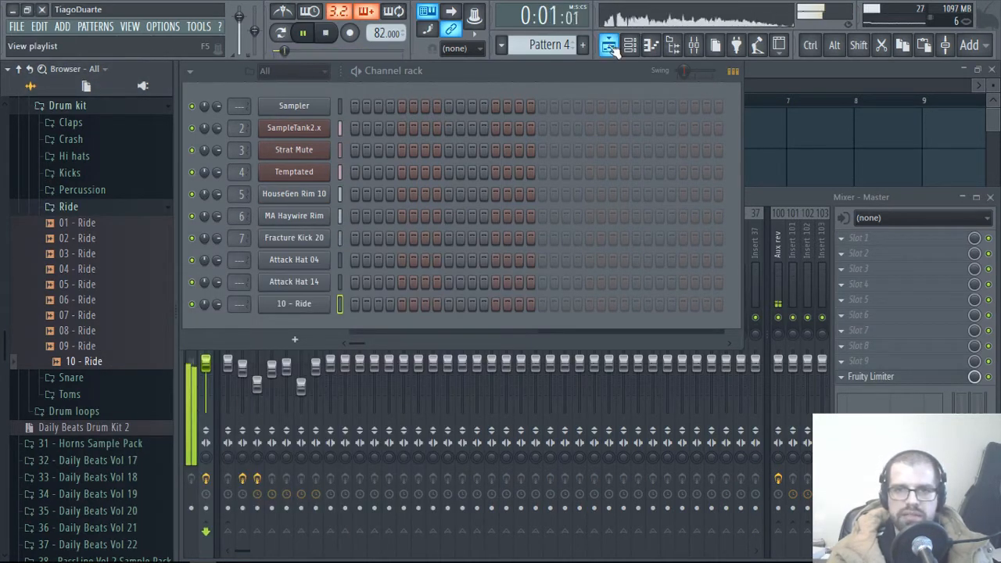
# Step: In the playlist, place Pattern 4 at bars 1 and 3 of Track 3 and duplicate the Pattern 1, 2 and 3 clips from bar 5
pyautogui.click(608, 46)
pyautogui.moveTo(411, 207)
pyautogui.mouseDown()
pyautogui.moveTo(539, 219)
pyautogui.moveTo(516, 215)
pyautogui.mouseUp()
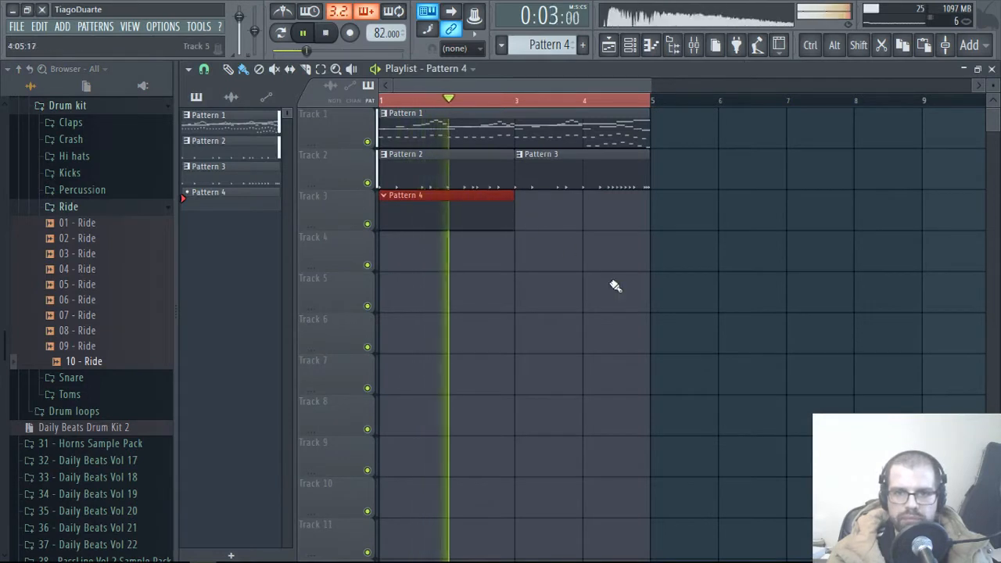
pyautogui.click(542, 222)
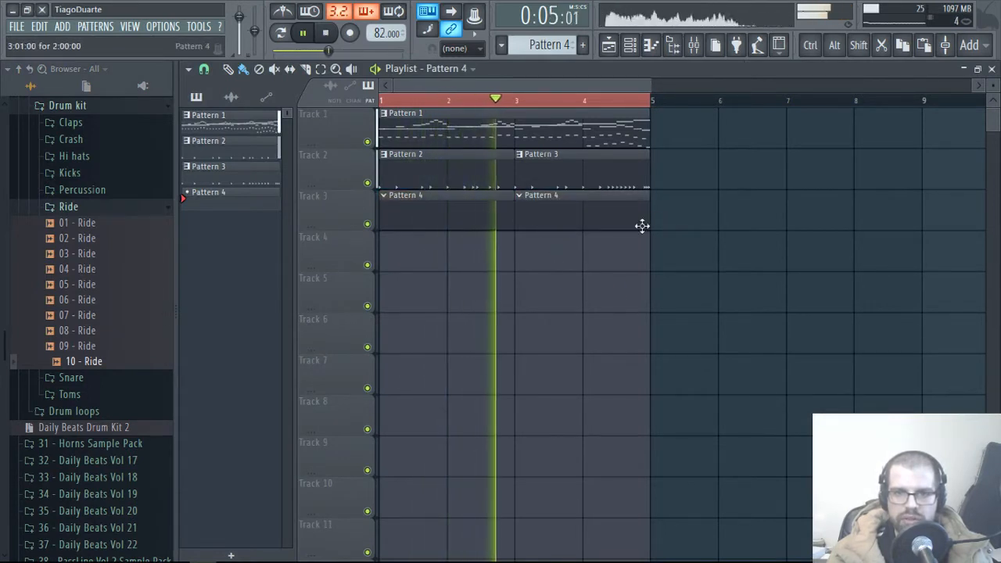
pyautogui.moveTo(675, 185); pyautogui.dragTo(699, 138)
pyautogui.click(771, 286)
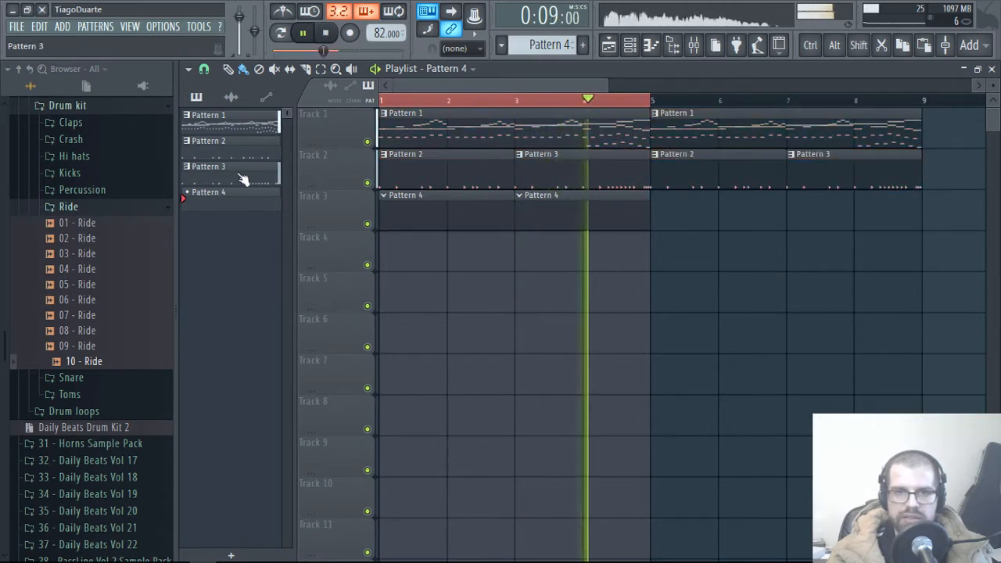
# Step: Switch to the empty Pattern 5, place it as two-bar clips at bars 5 and 7 of Track 4, and close the playlist
pyautogui.scroll(1, 561, 45)
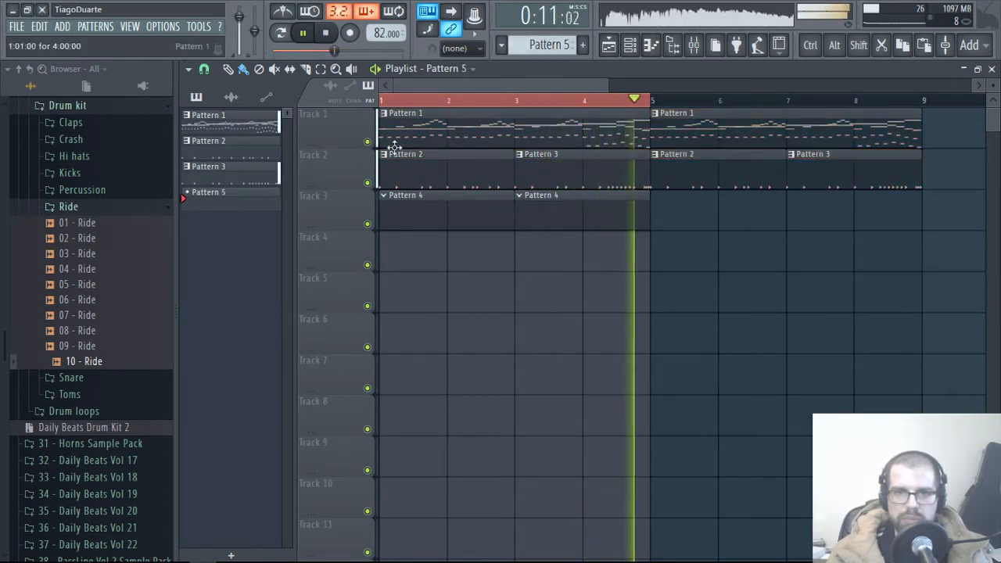
pyautogui.click(227, 197)
pyautogui.click(658, 250)
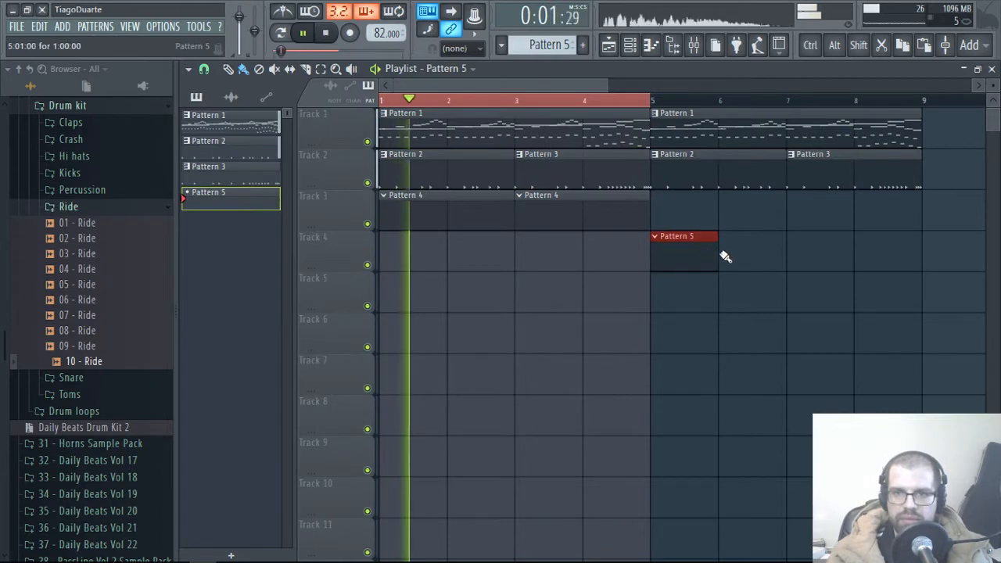
pyautogui.click(722, 252)
pyautogui.rightClick(734, 252)
pyautogui.moveTo(717, 254); pyautogui.dragTo(786, 259)
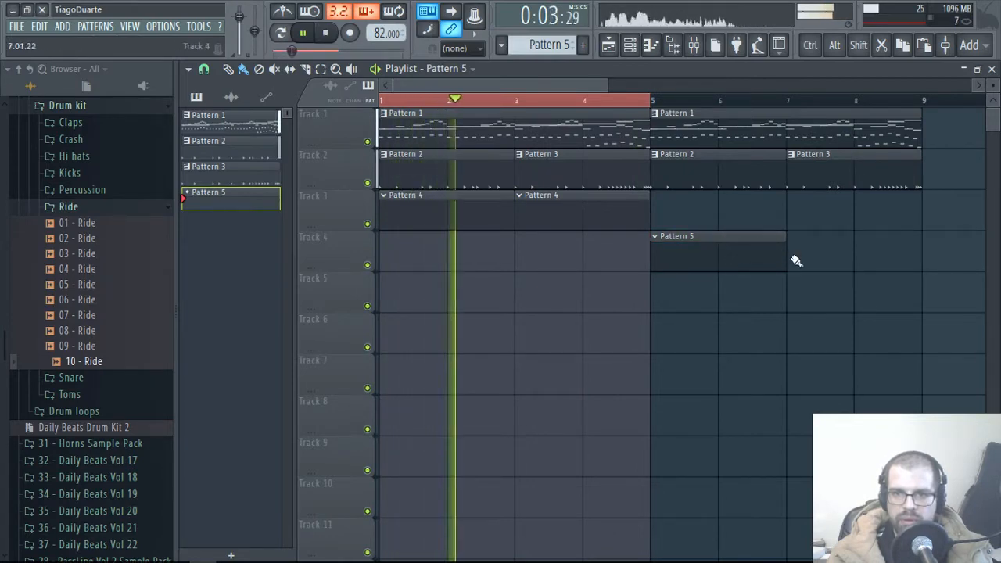
pyautogui.click(800, 259)
pyautogui.click(991, 69)
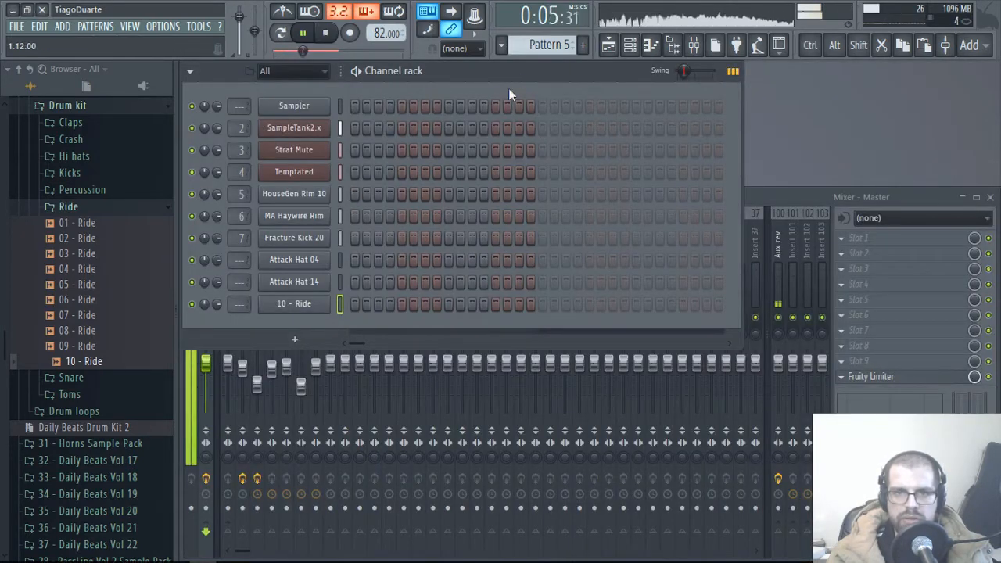
# Step: Extend Pattern 5 to 32 steps and fill every second step of the 10 - Ride channel
pyautogui.click(543, 305)
pyautogui.rightClick(301, 304)
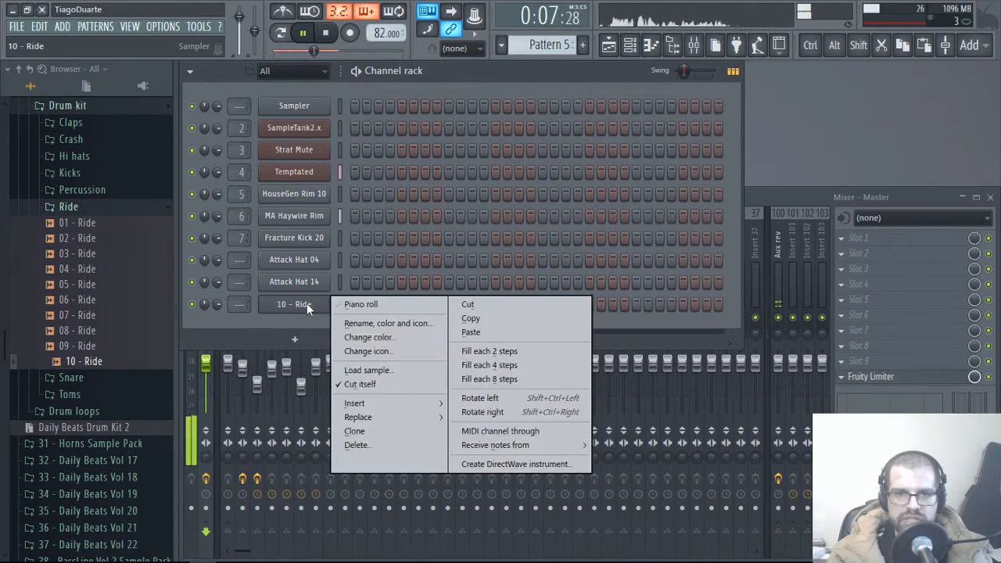
pyautogui.click(498, 351)
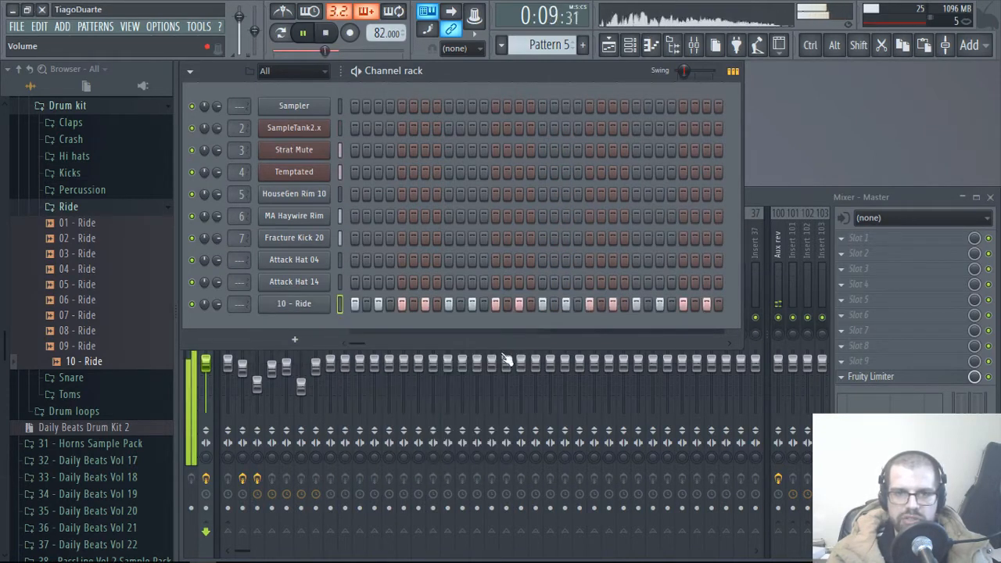
# Step: Assign 10 - Ride to mixer track 8, lower that track's volume and route it only to the Mix track
pyautogui.moveTo(238, 304); pyautogui.dragTo(236, 301)
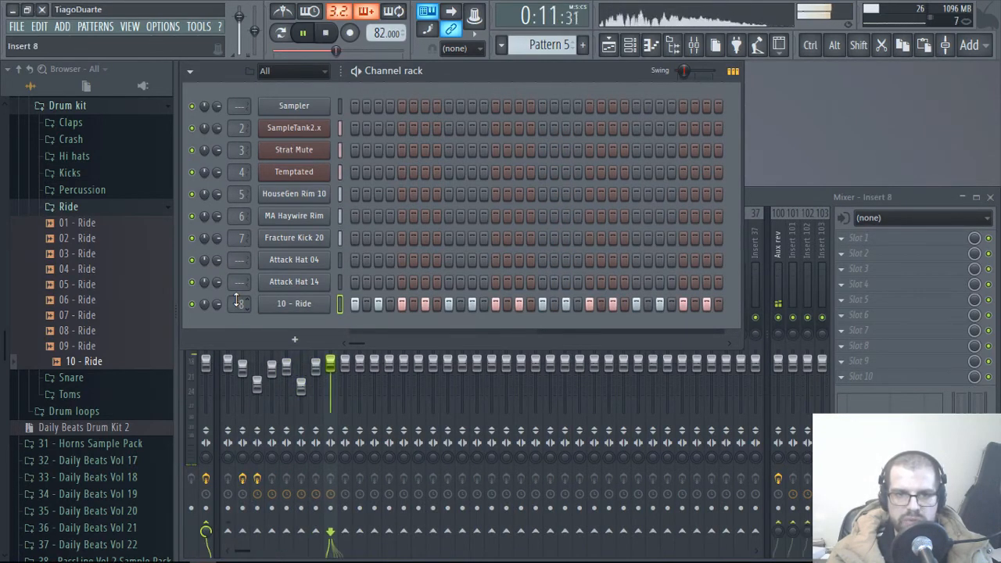
pyautogui.click(774, 197)
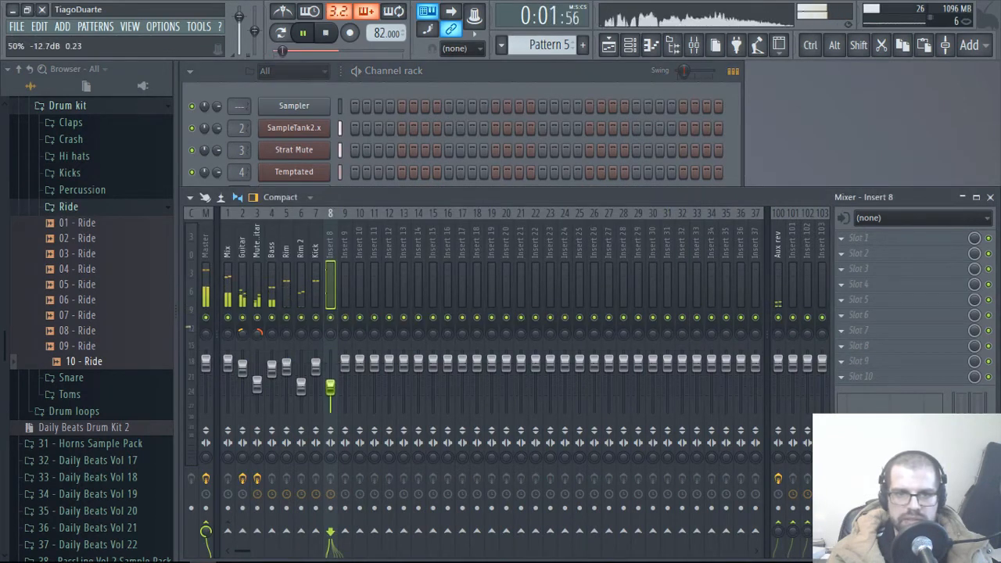
pyautogui.rightClick(227, 531)
pyautogui.click(259, 507)
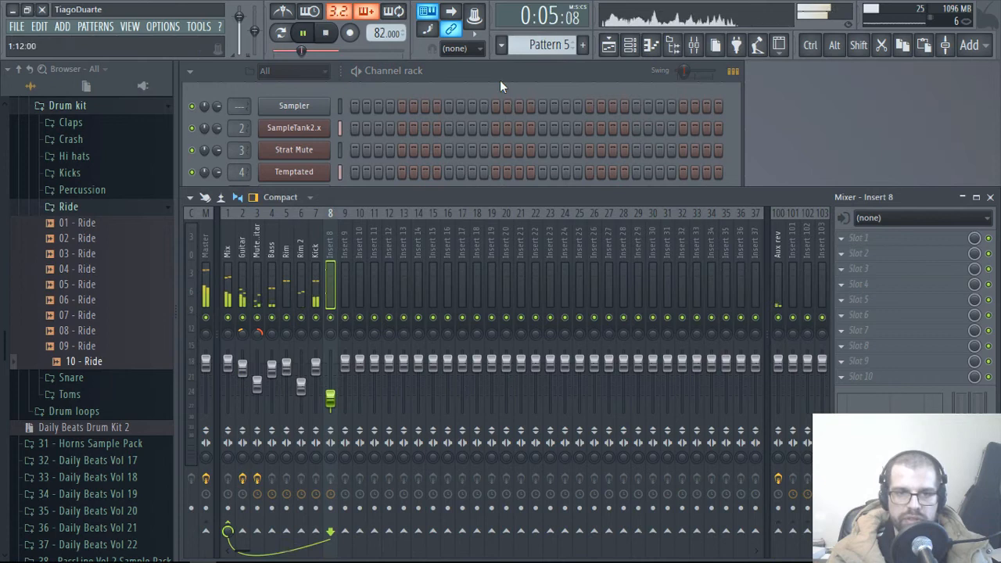
# Step: Select bars 5 through 8 in the playlist as the playback range and close the playlist
pyautogui.click(607, 48)
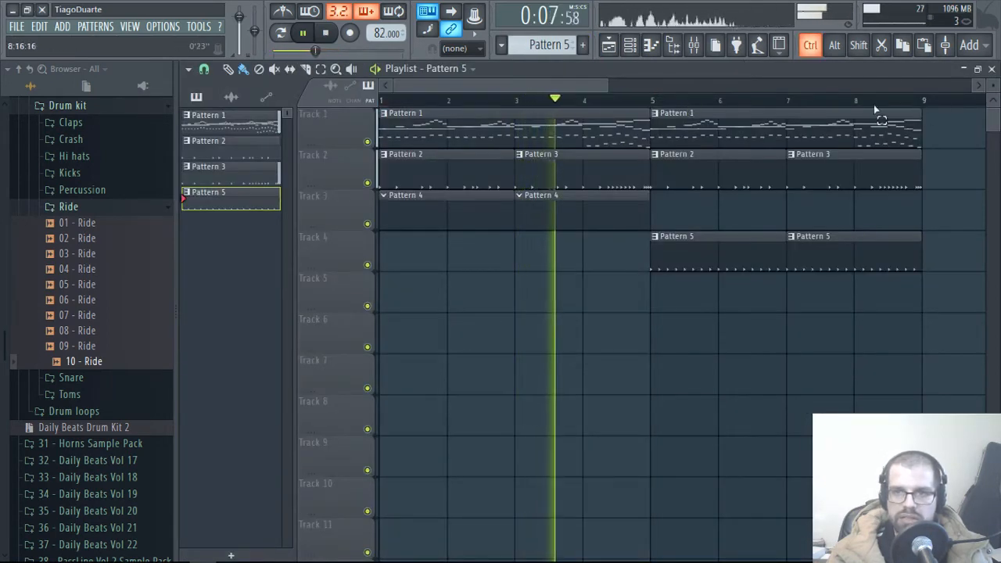
pyautogui.hotkey('ctrl', 'a')
pyautogui.moveTo(894, 104); pyautogui.dragTo(637, 106)
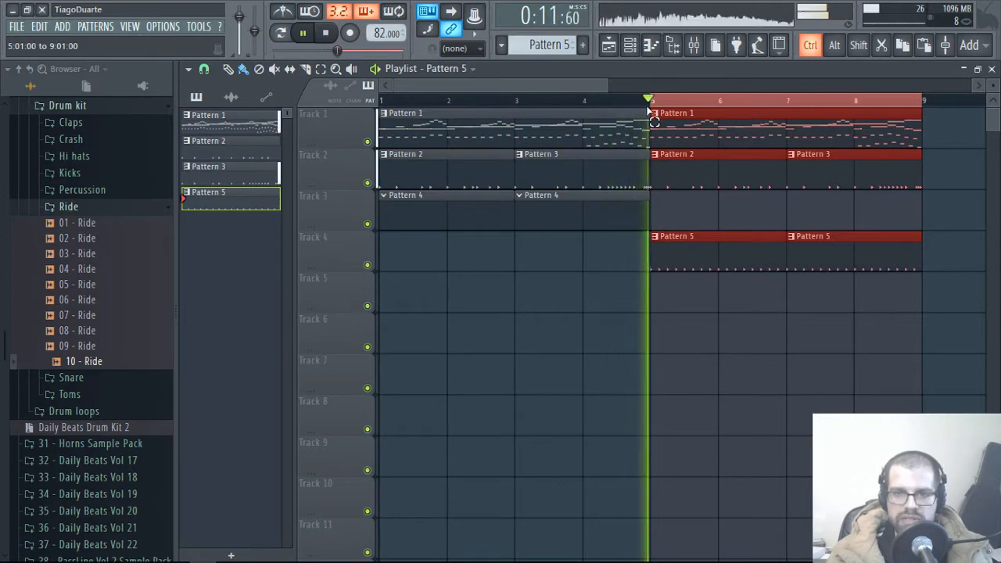
pyautogui.click(990, 68)
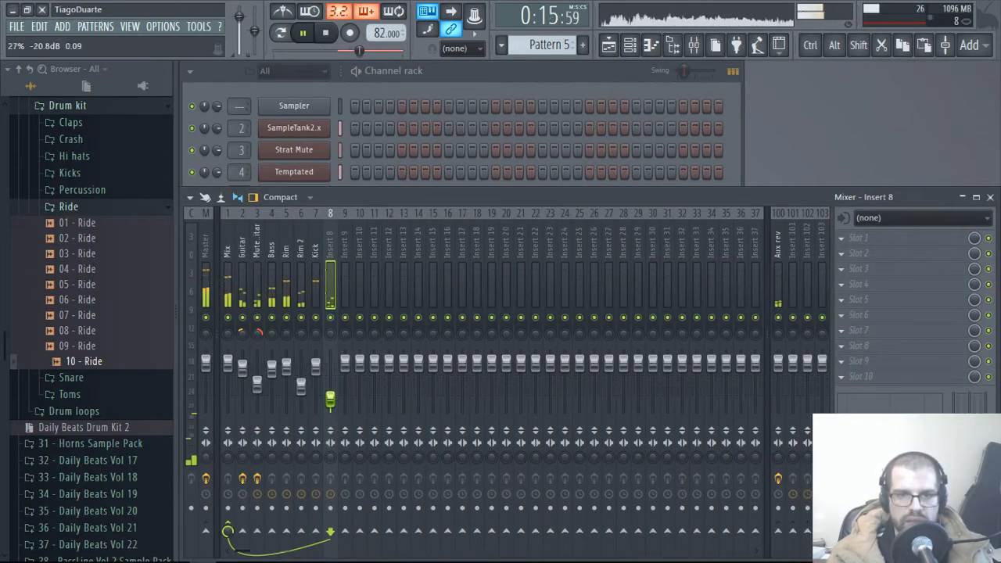
# Step: Set mixer track 8's volume to about -20.8 dB, name the track Ride and return to the channel rack
pyautogui.doubleClick(332, 255)
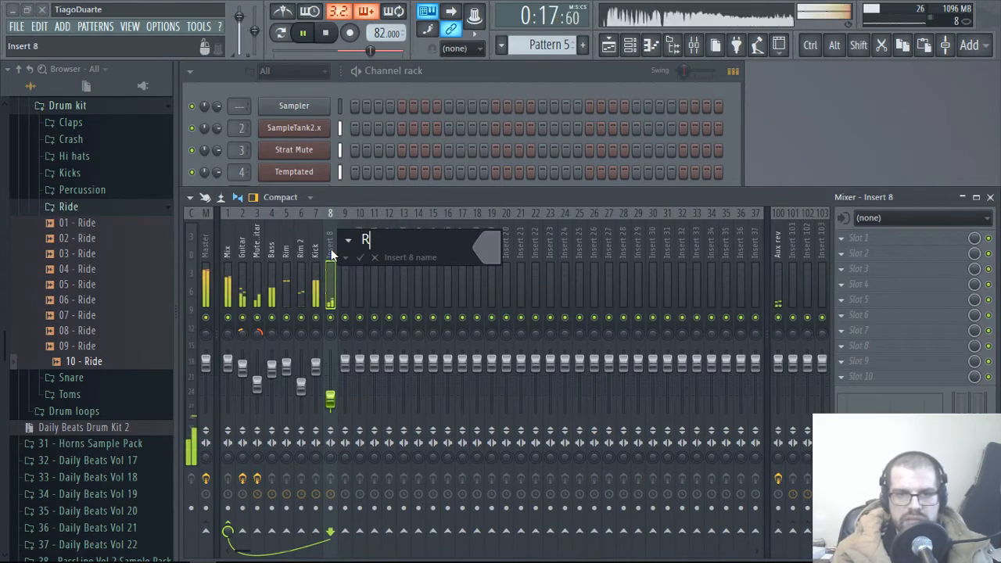
pyautogui.press('Return')
pyautogui.click(435, 94)
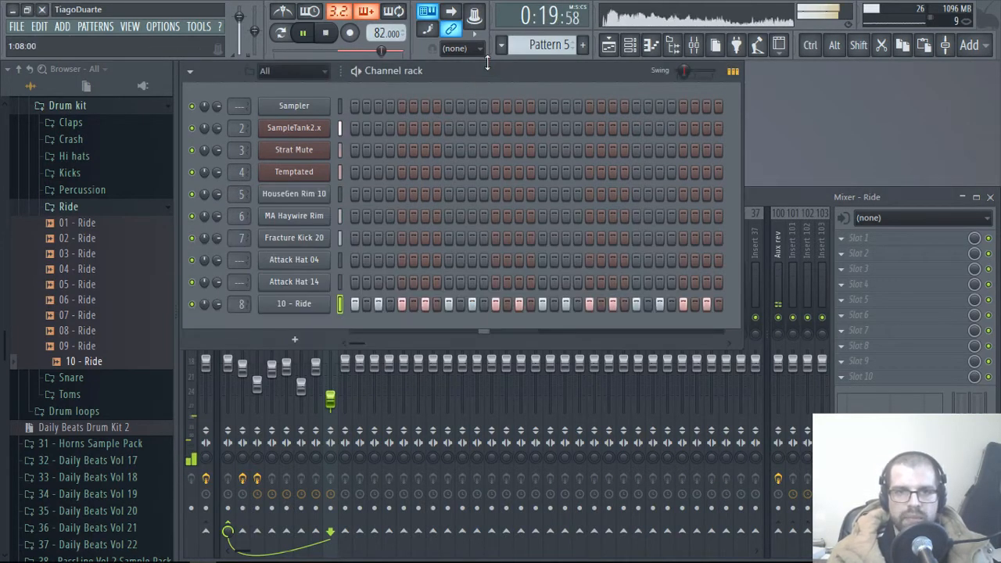
# Step: Open the Crash folder in the drum kit and audition the crash samples from 02 to 06
pyautogui.click(684, 260)
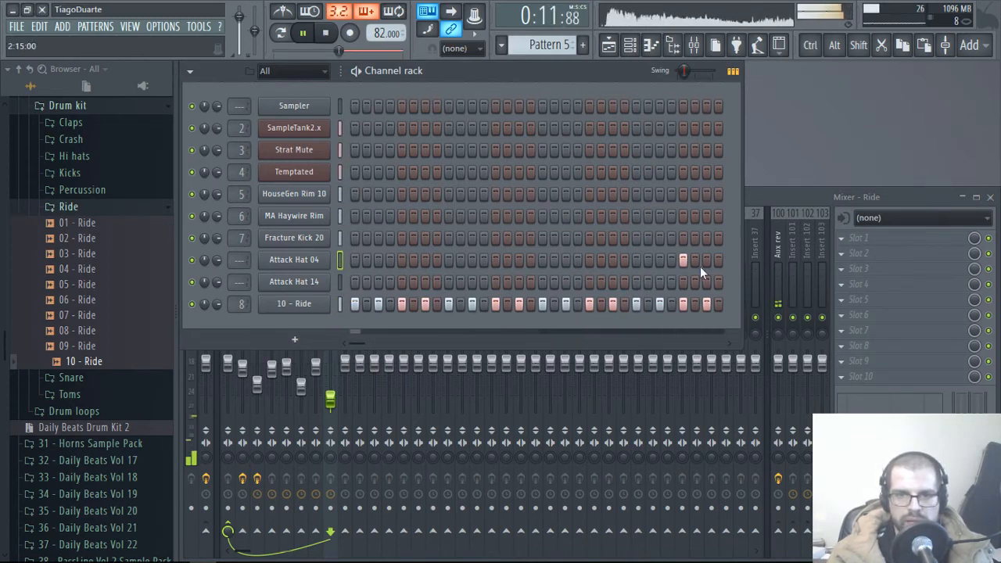
pyautogui.click(78, 207)
pyautogui.click(70, 140)
pyautogui.click(88, 171)
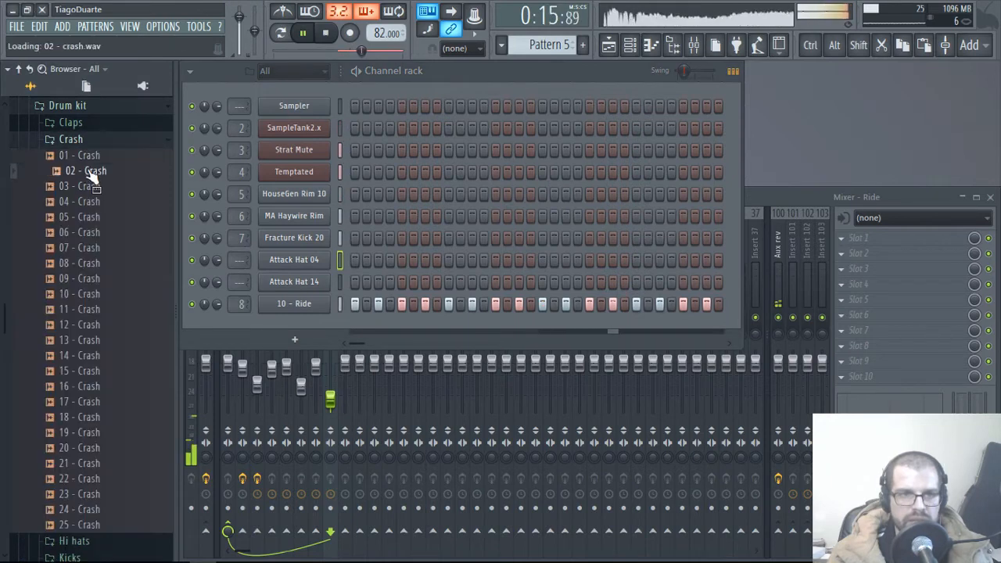
pyautogui.click(88, 186)
pyautogui.click(88, 201)
pyautogui.click(87, 216)
pyautogui.click(88, 232)
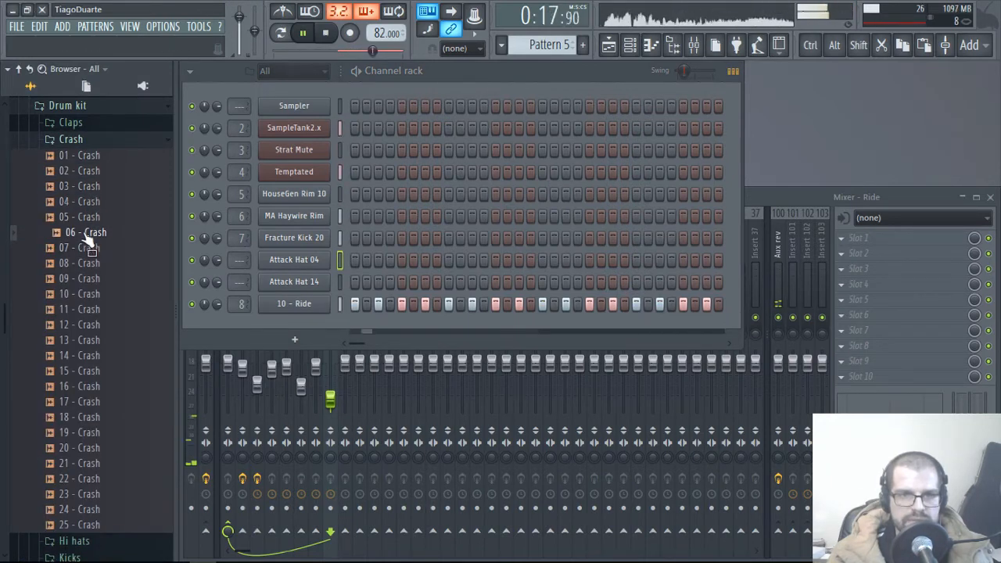
# Step: Add 06 - Crash as a new channel below 10 - Ride, assign it to mixer track 9 and stop playback
pyautogui.moveTo(84, 233); pyautogui.dragTo(89, 242)
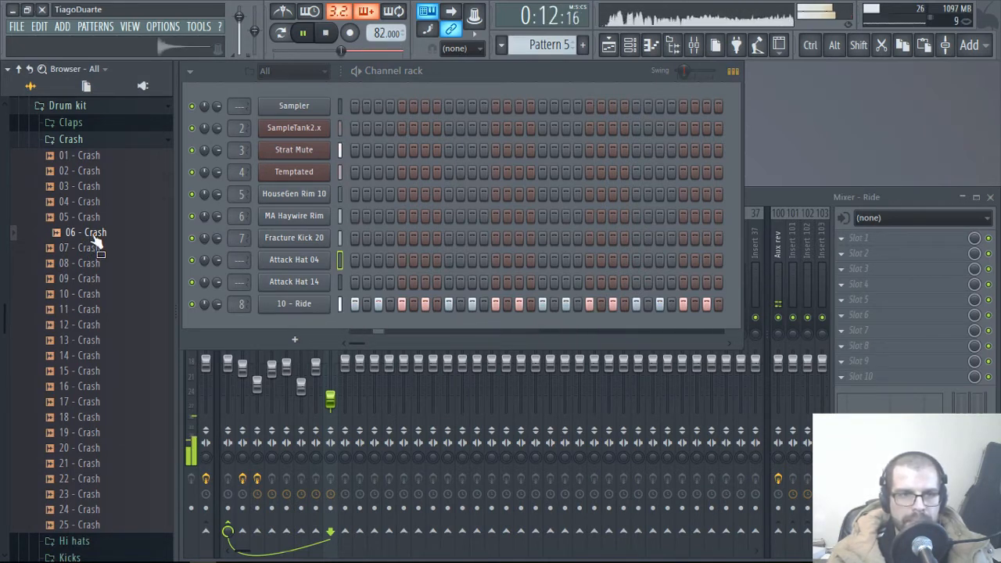
pyautogui.moveTo(94, 235); pyautogui.dragTo(298, 321)
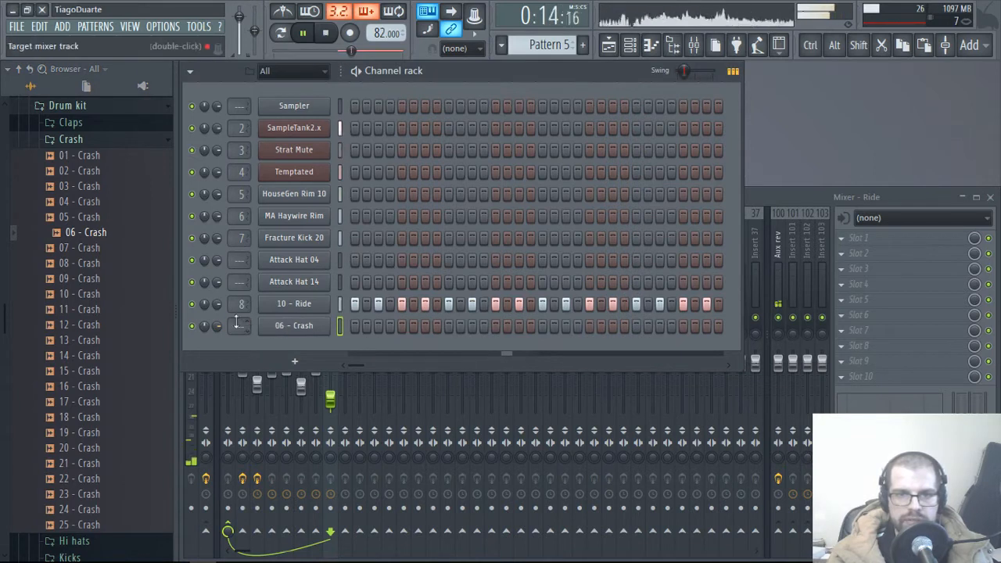
pyautogui.scroll(3, 238, 326)
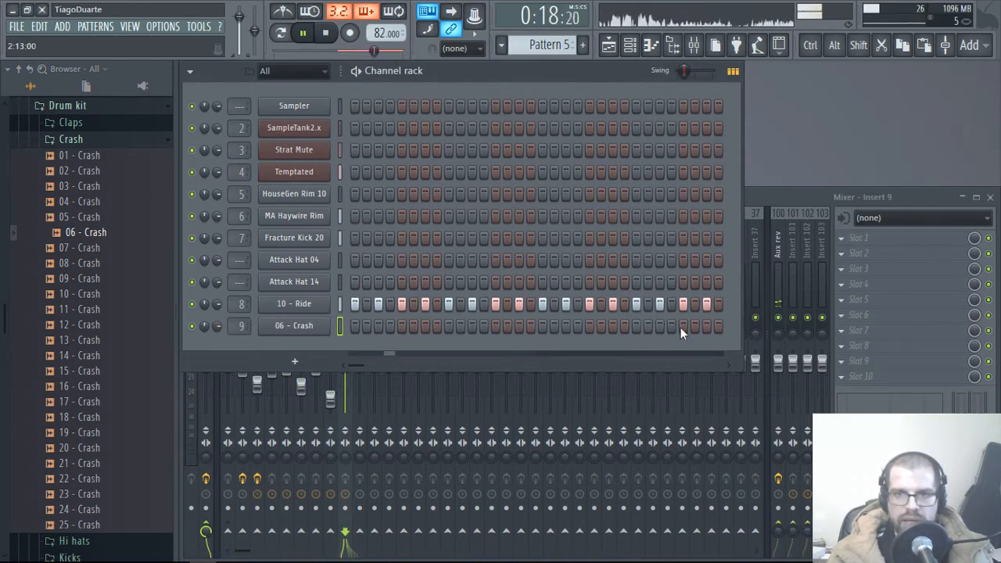
pyautogui.press('space')
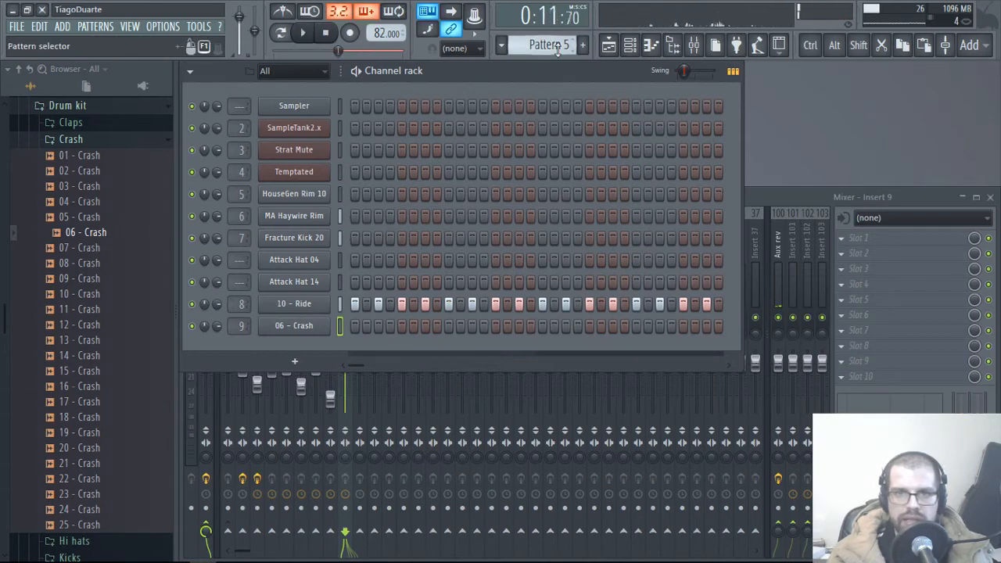
# Step: Put a 06 - Crash hit on step 13 of Pattern 6 and place the pattern at bar 8 of Track 5
pyautogui.scroll(1, 548, 44)
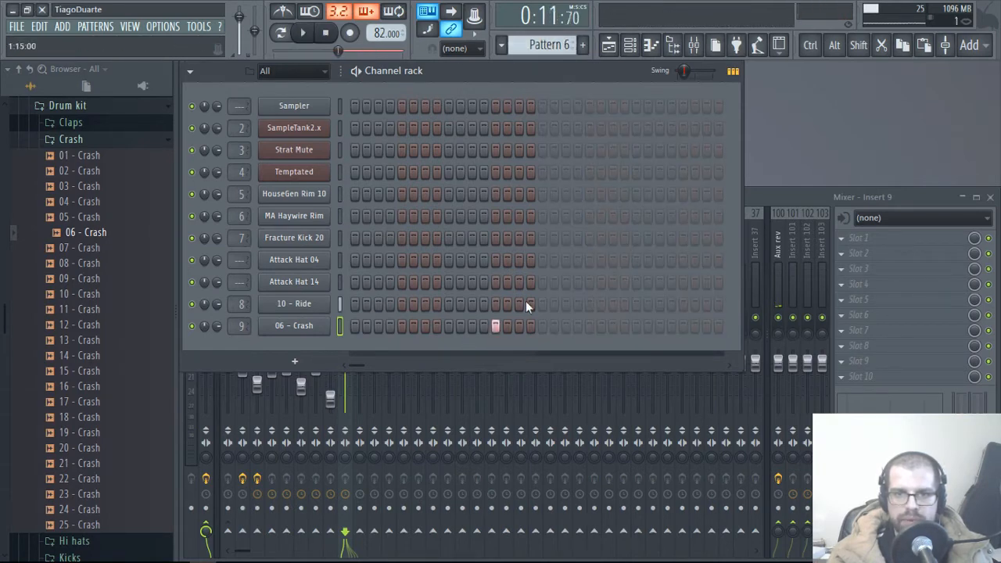
pyautogui.click(608, 45)
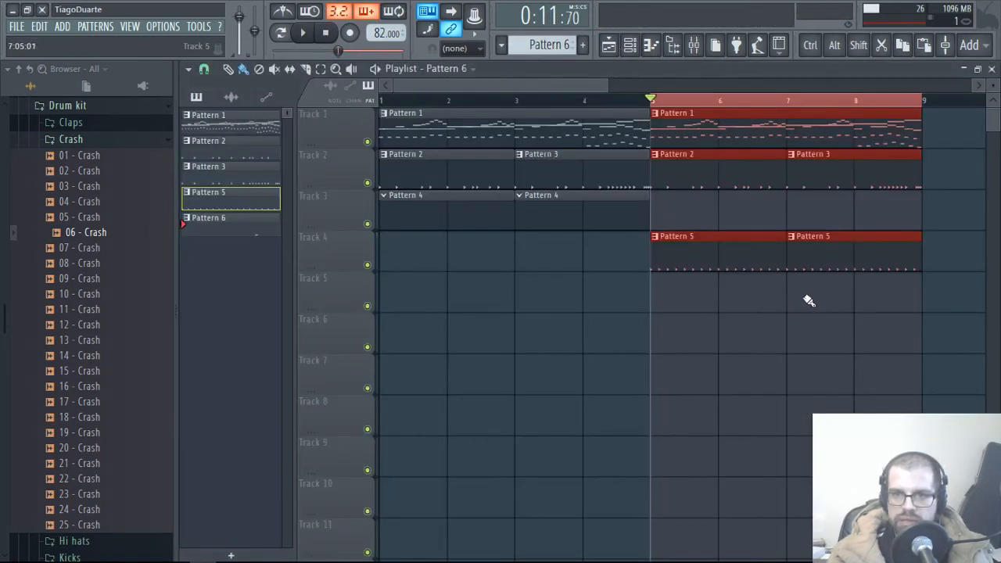
pyautogui.moveTo(809, 301); pyautogui.dragTo(843, 300)
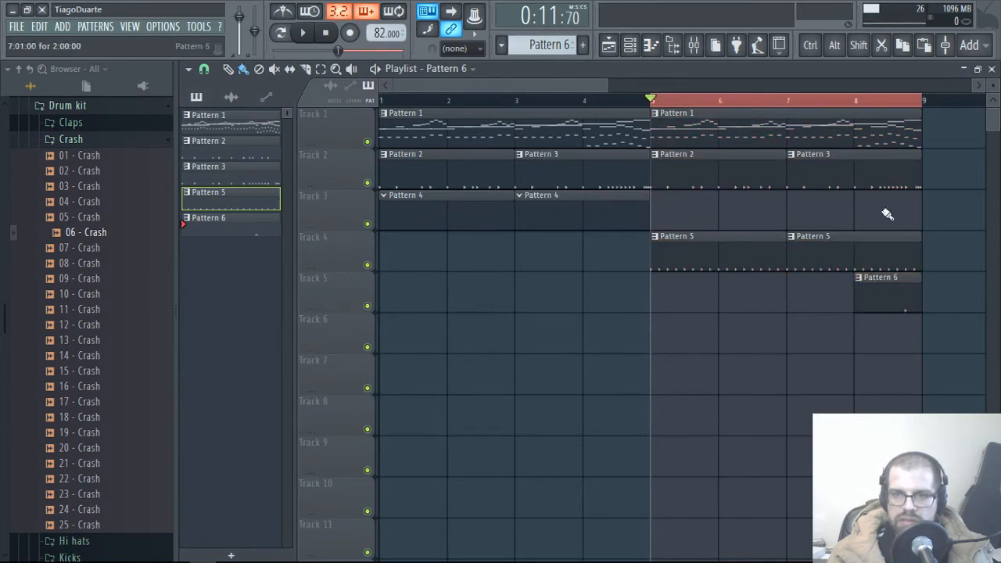
pyautogui.click(992, 68)
# Step: Lower the volume of mixer track 9 and route it only to the Mix track
pyautogui.click(772, 201)
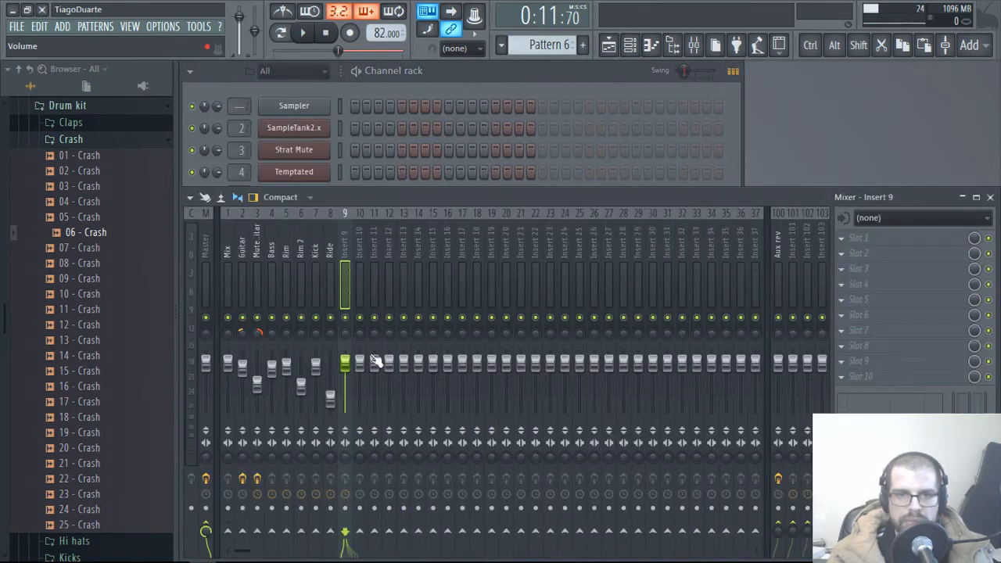
pyautogui.click(346, 397)
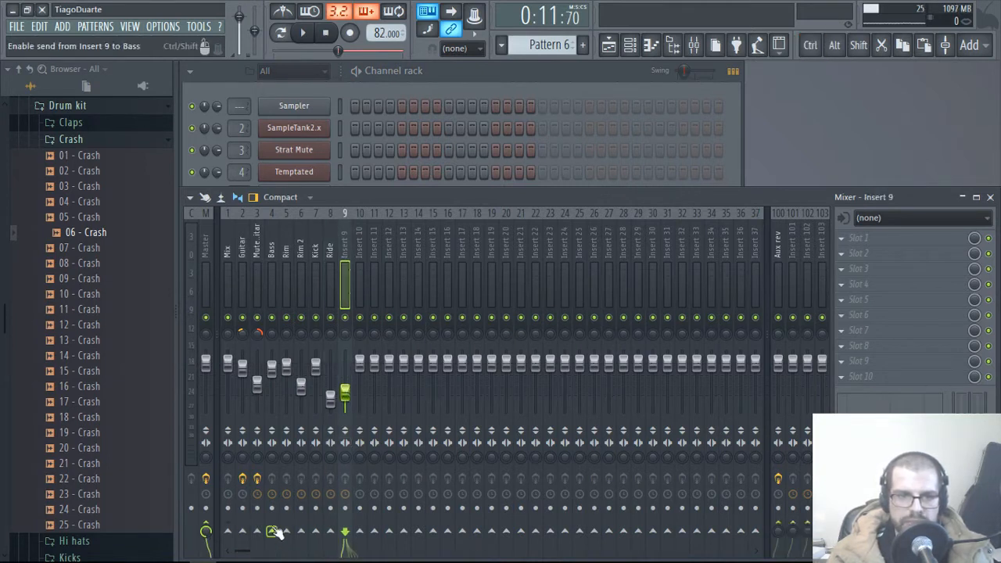
pyautogui.rightClick(234, 535)
pyautogui.click(273, 505)
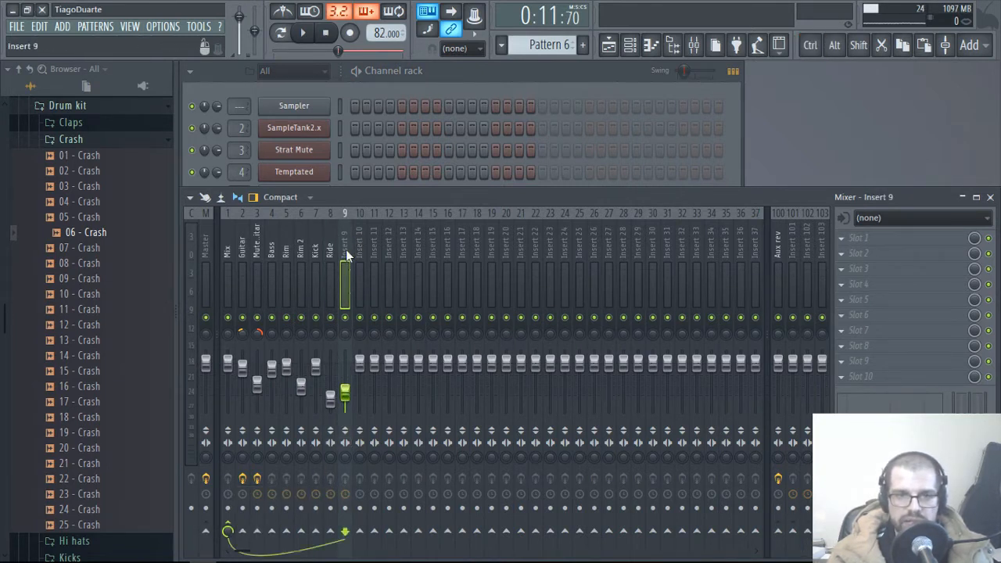
# Step: Rename mixer track 9 as Crash and play the selected bars to hear its level
pyautogui.doubleClick(346, 249)
pyautogui.write('Crash')
pyautogui.press('Return')
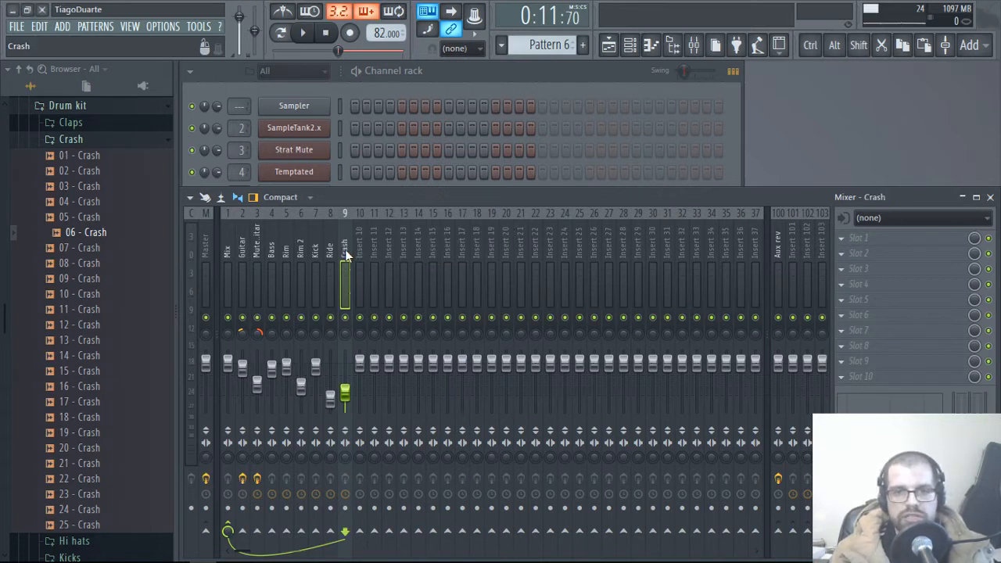
pyautogui.press('space')
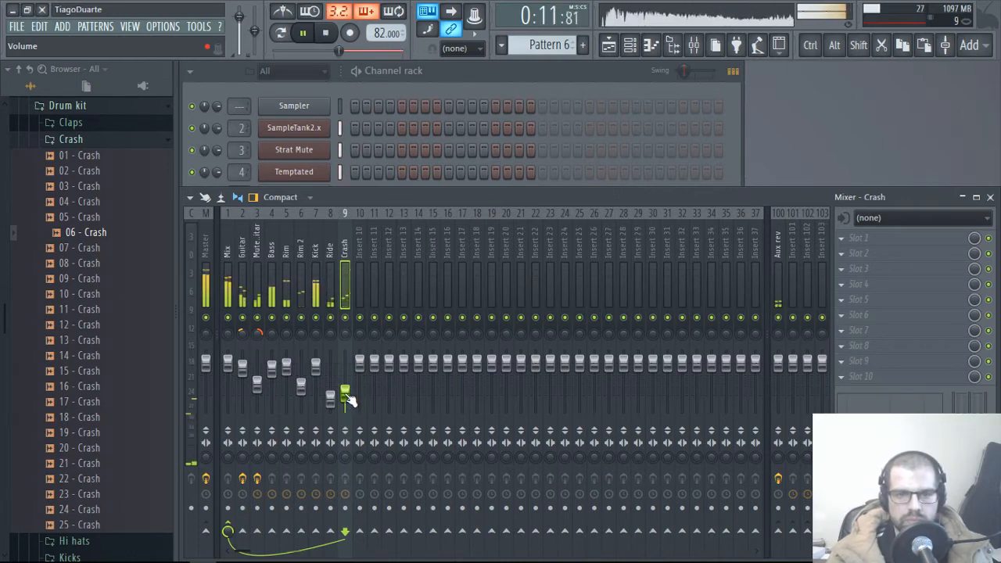
# Step: Audition the crash samples from 08 to 10 and add 10 - Crash as a new channel below 06 - Crash
pyautogui.click(528, 74)
pyautogui.click(96, 262)
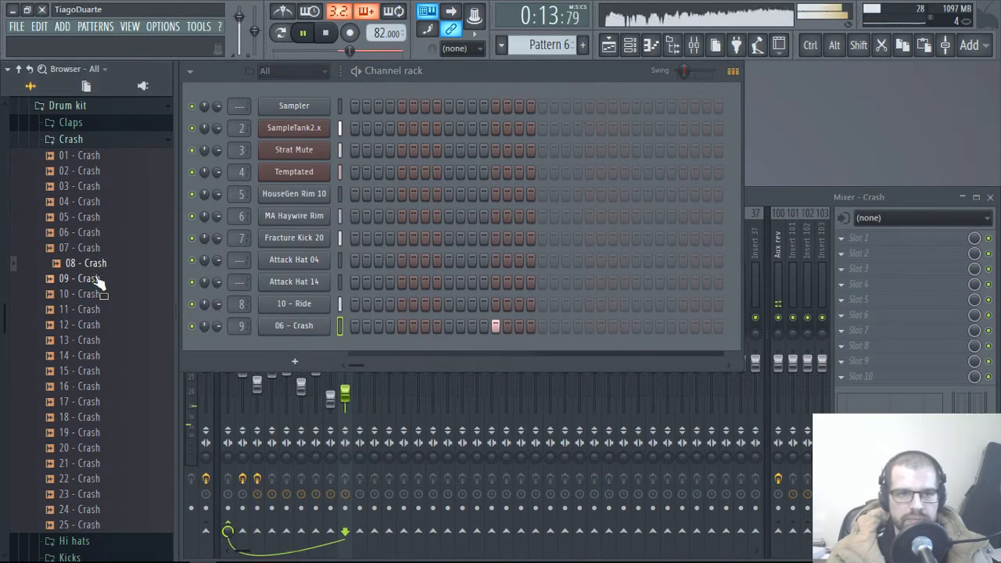
pyautogui.click(98, 278)
pyautogui.click(97, 294)
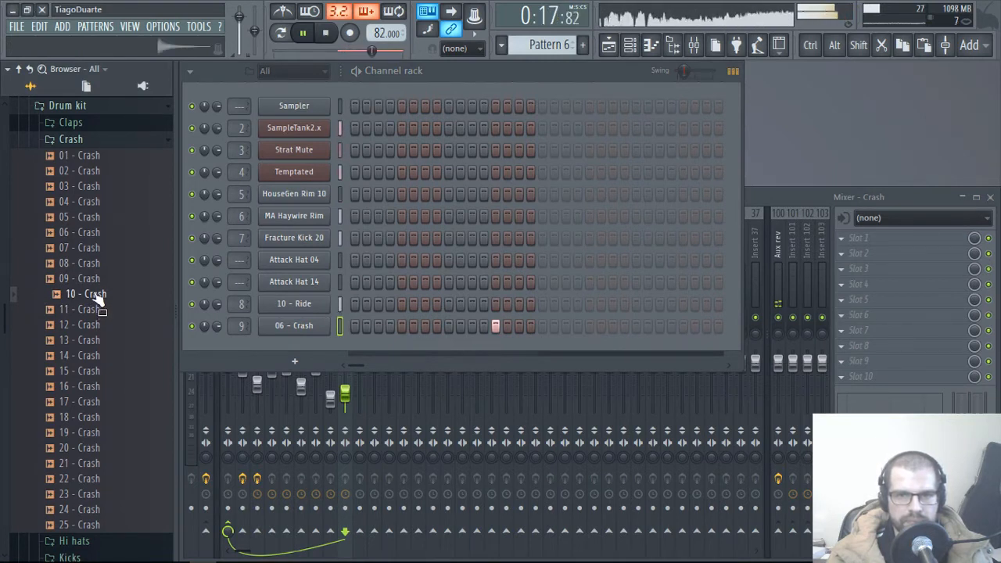
pyautogui.moveTo(92, 294); pyautogui.dragTo(285, 343)
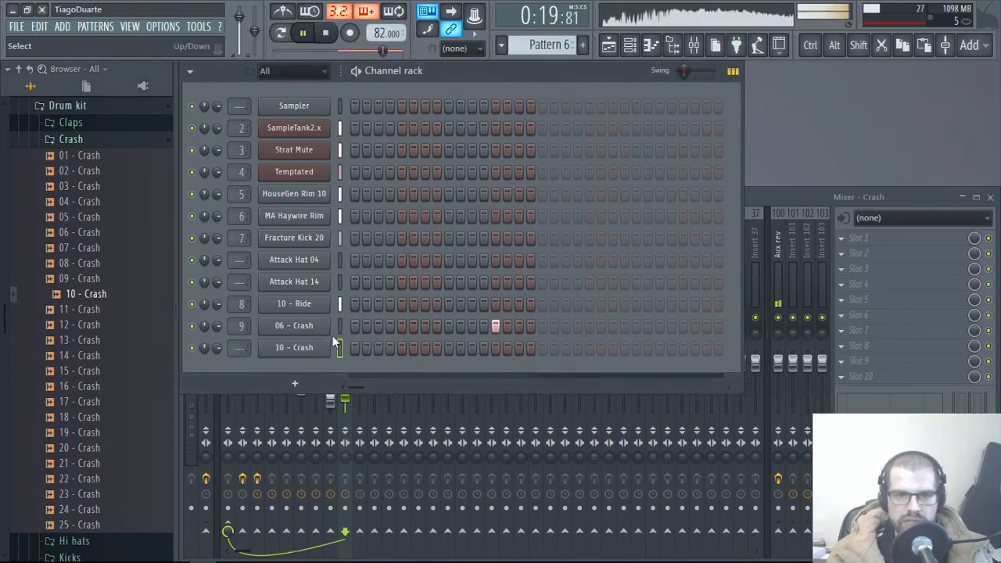
# Step: Rename Pattern 6 as Crash and name the empty Pattern 7 Crash 2
pyautogui.press('F2')
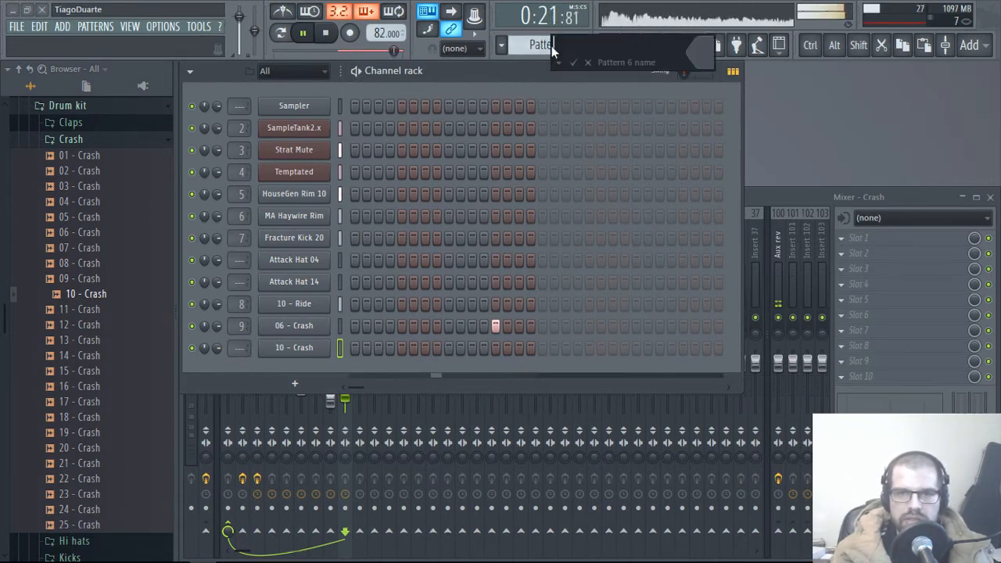
pyautogui.write('Crash')
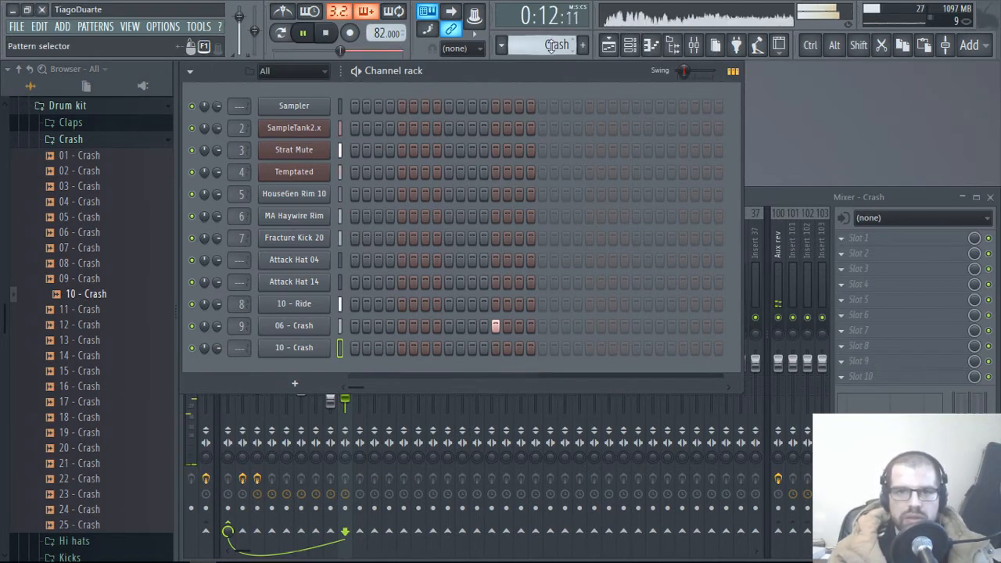
pyautogui.press('F2')
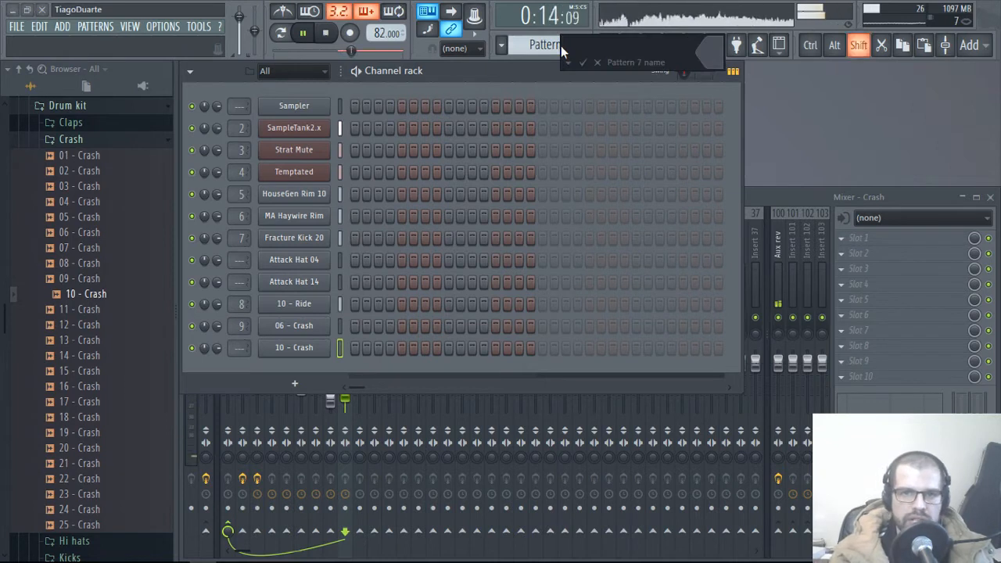
pyautogui.write('Crash')
pyautogui.press('Return')
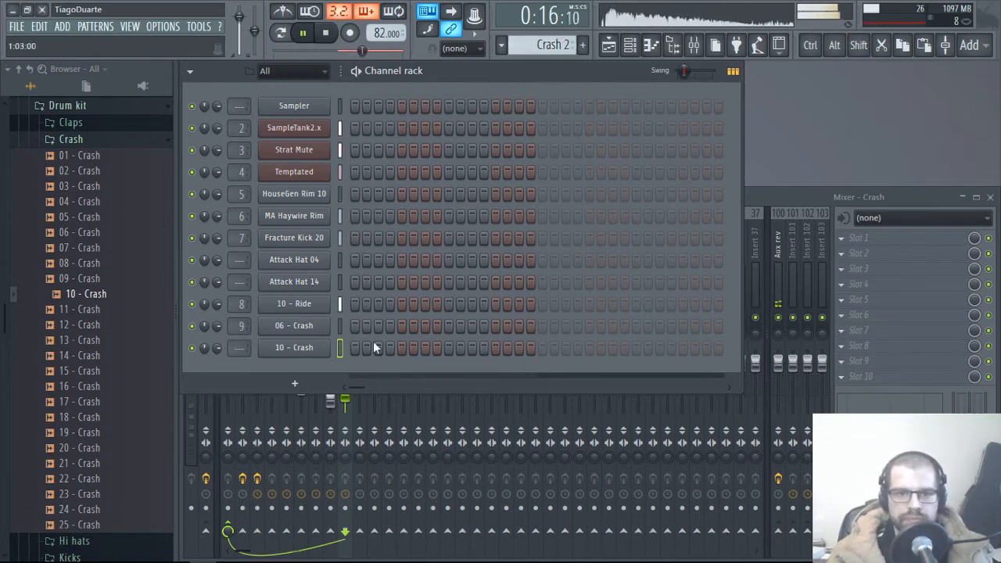
# Step: Add a hit on the first step of 10 - Crash and assign the channel to mixer track 10
pyautogui.scroll(11, 236, 350)
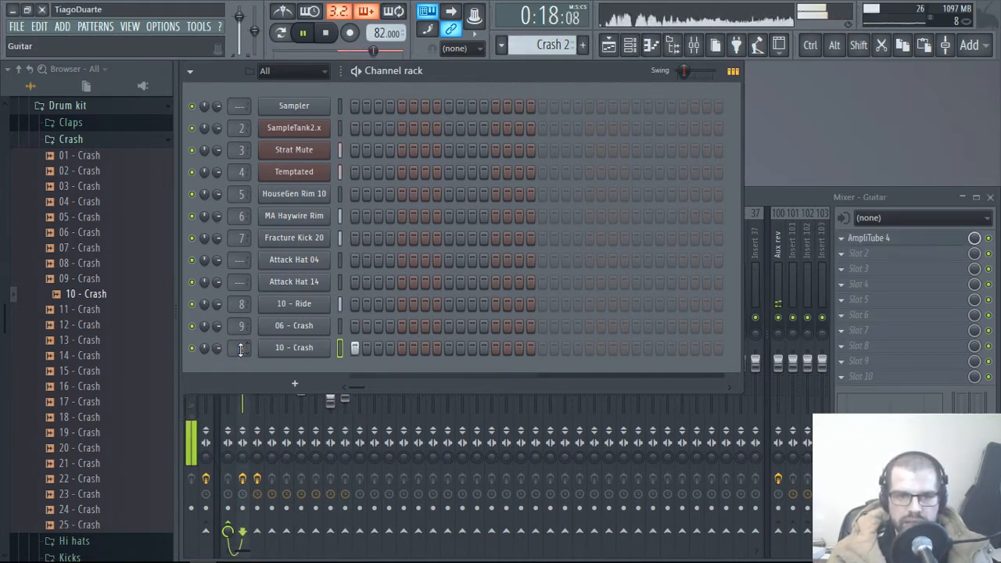
pyautogui.scroll(-1, 243, 350)
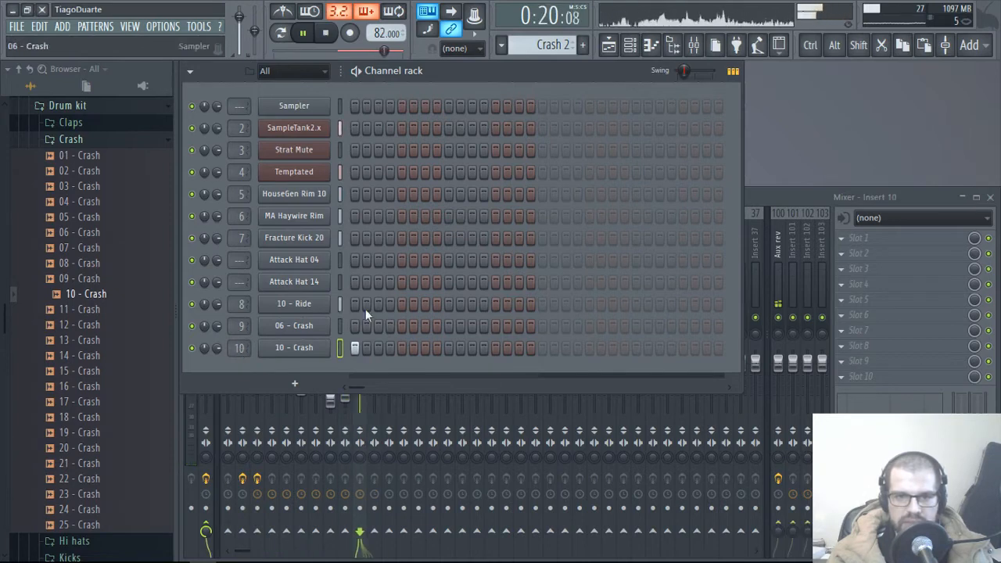
# Step: Lower the volume of mixer track 10 and rename it Crash 2
pyautogui.click(788, 201)
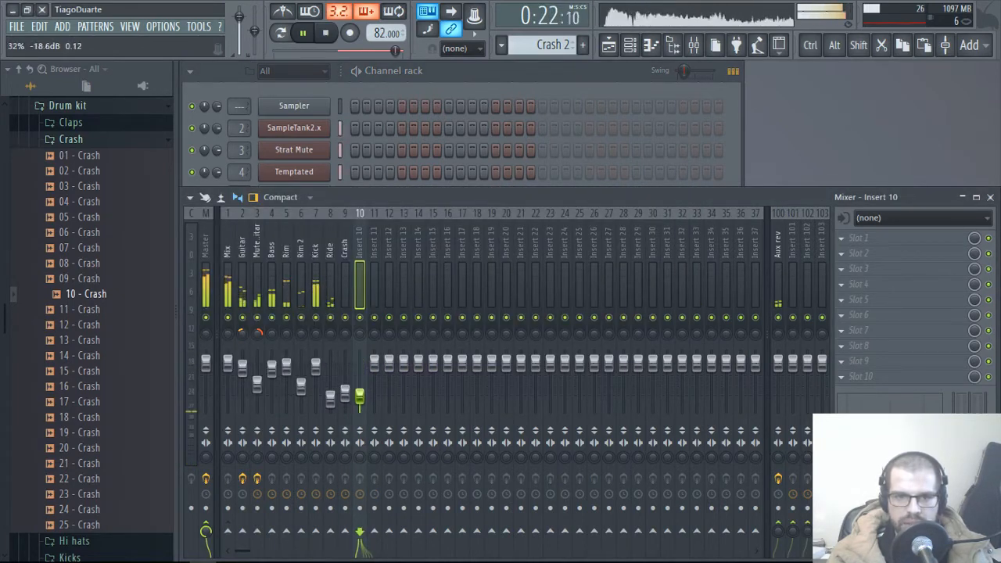
pyautogui.doubleClick(362, 248)
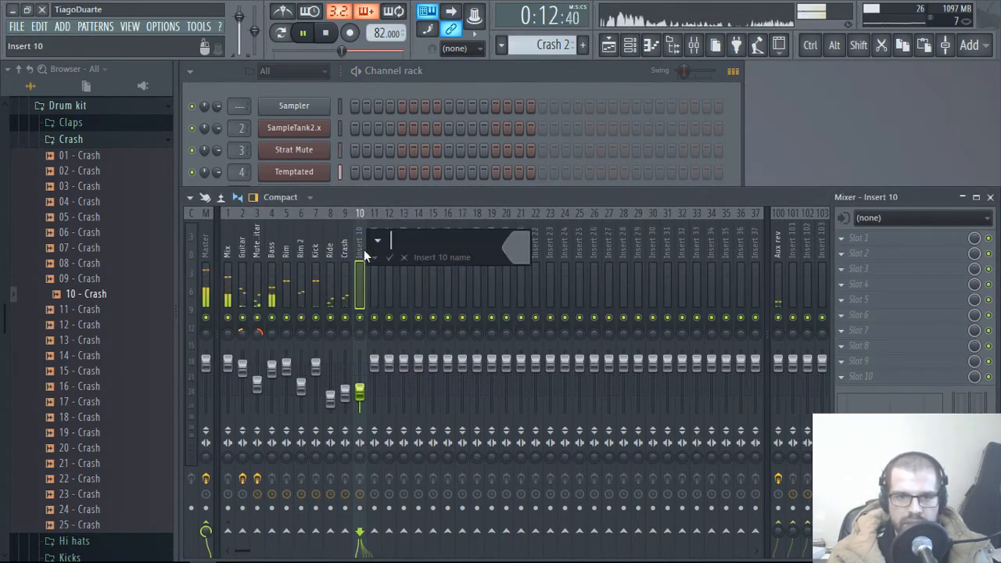
pyautogui.write('Crash 2')
pyautogui.press('Return')
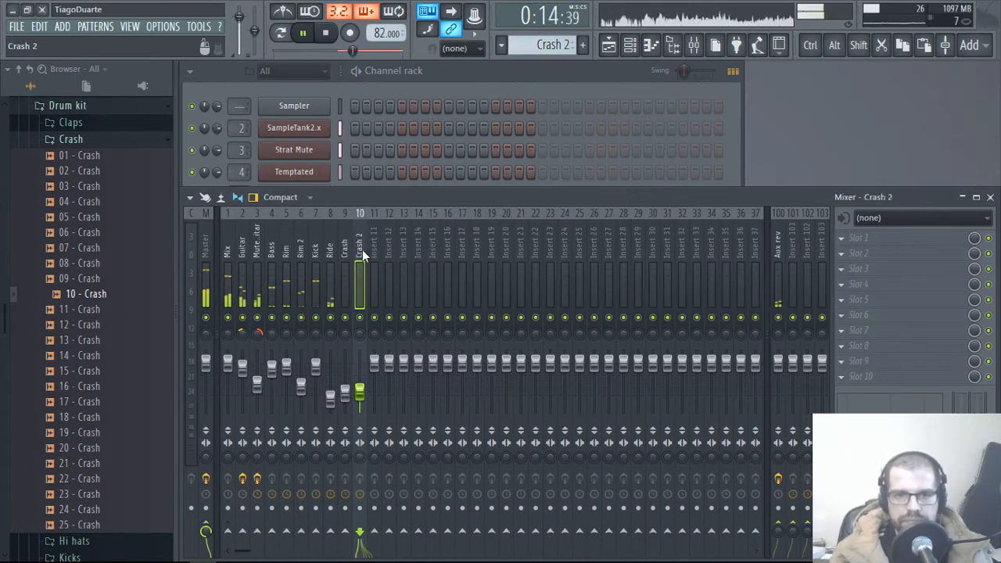
# Step: Place the Crash 2 pattern at bar 5 on Track 6 of the playlist
pyautogui.click(608, 45)
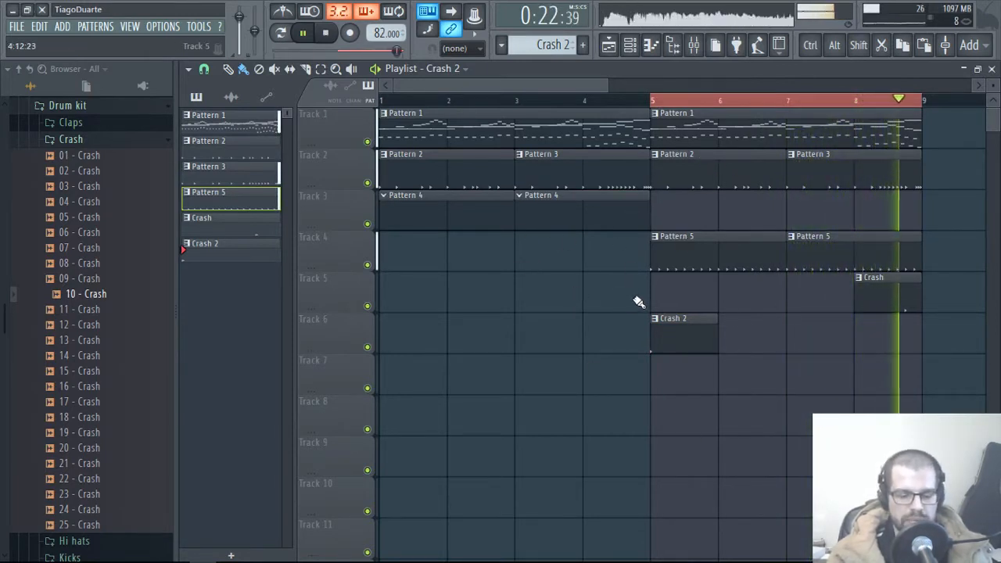
pyautogui.click(991, 69)
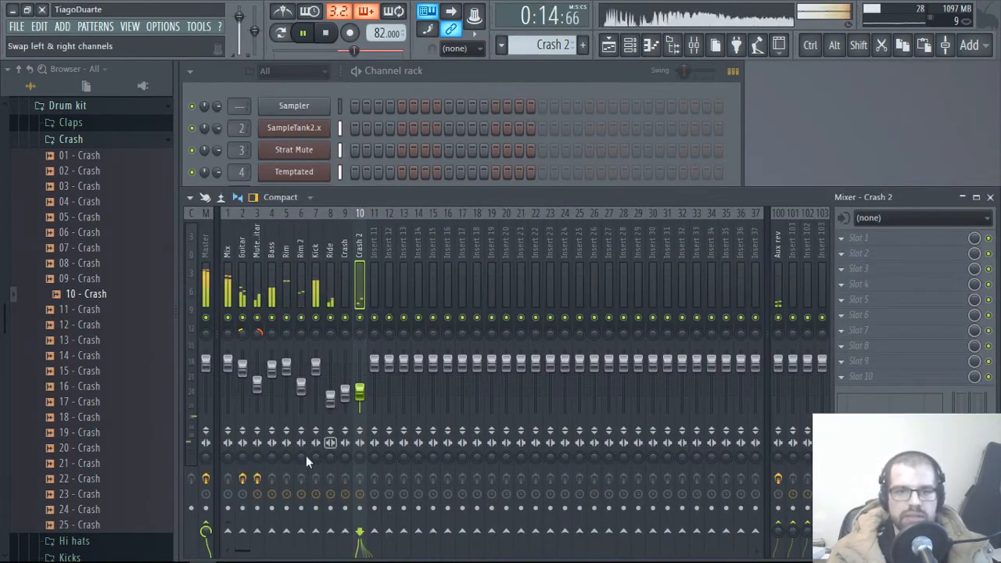
# Step: Route the Crash 2 mixer track only to the Mix track
pyautogui.rightClick(227, 532)
pyautogui.click(256, 509)
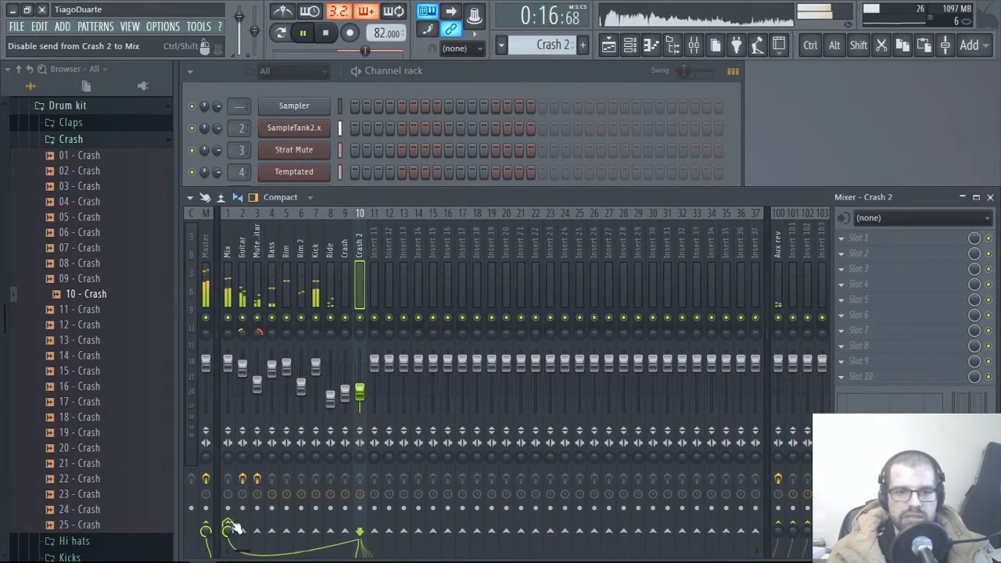
pyautogui.rightClick(228, 532)
pyautogui.click(258, 503)
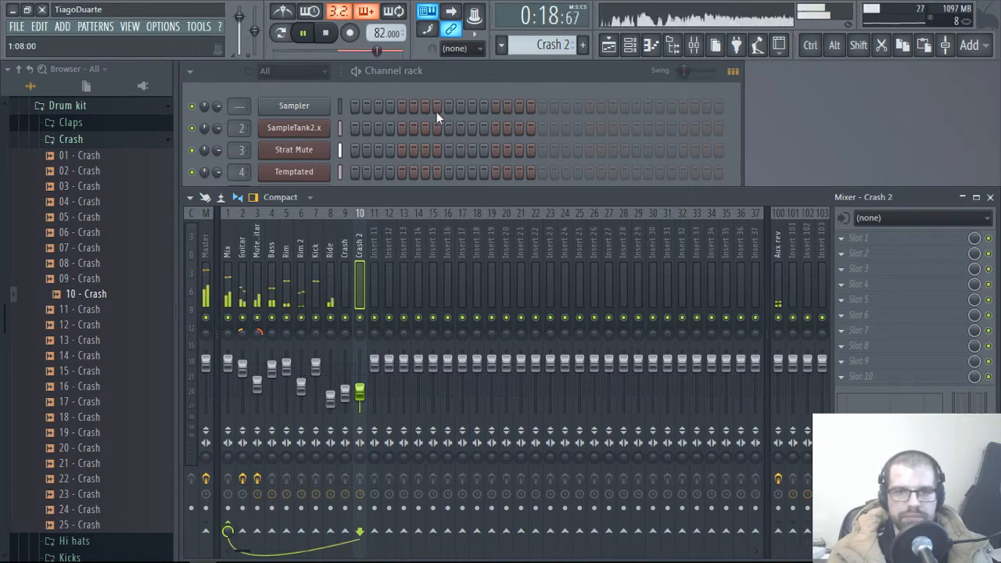
# Step: Switch the channel rack to Pattern 4 and rename the pattern Hi hats
pyautogui.click(433, 161)
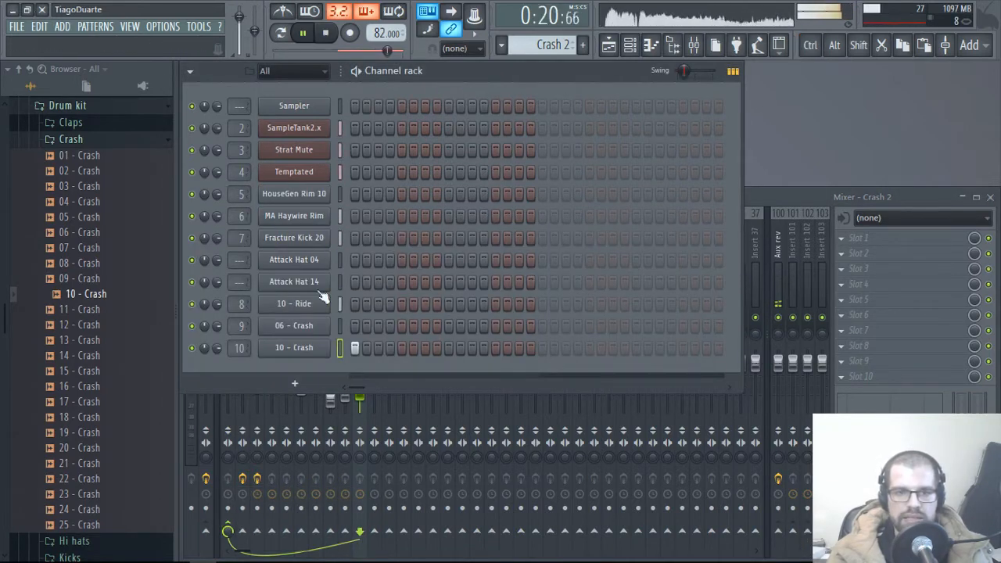
pyautogui.scroll(3, 546, 45)
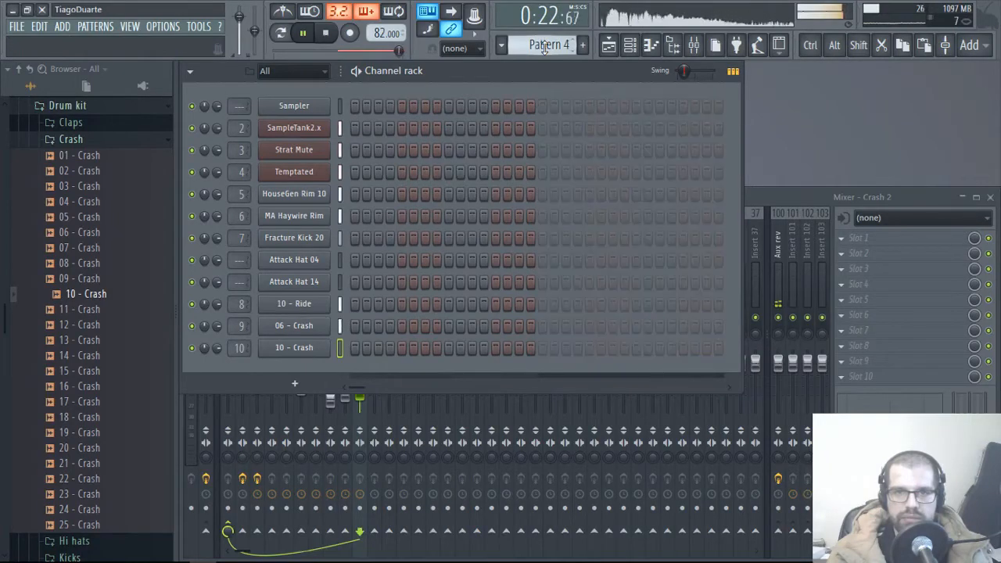
pyautogui.press('F2')
pyautogui.write('Hi hats')
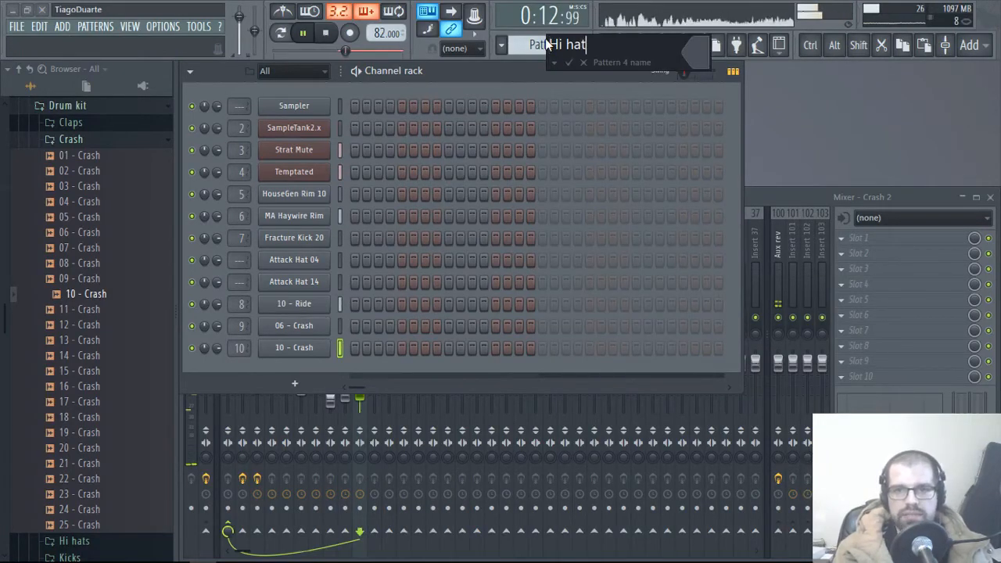
pyautogui.press('Return')
# Step: Set the playlist's loop selection to bars 1 to 4 and return to the channel rack
pyautogui.click(609, 46)
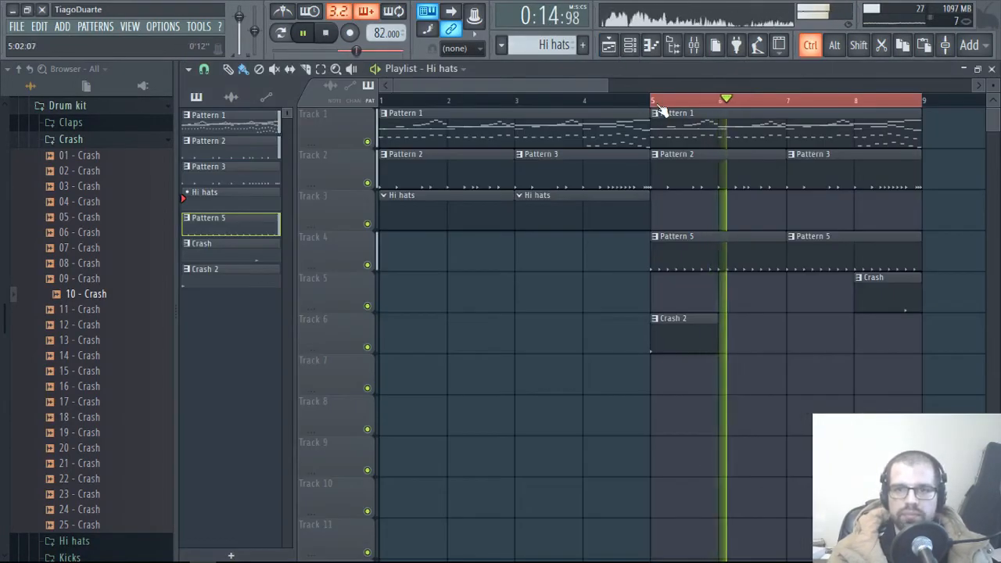
pyautogui.moveTo(657, 102); pyautogui.dragTo(161, 89)
pyautogui.keyDown('ctrl'); pyautogui.click(556, 402); pyautogui.keyUp('ctrl')
pyautogui.click(990, 69)
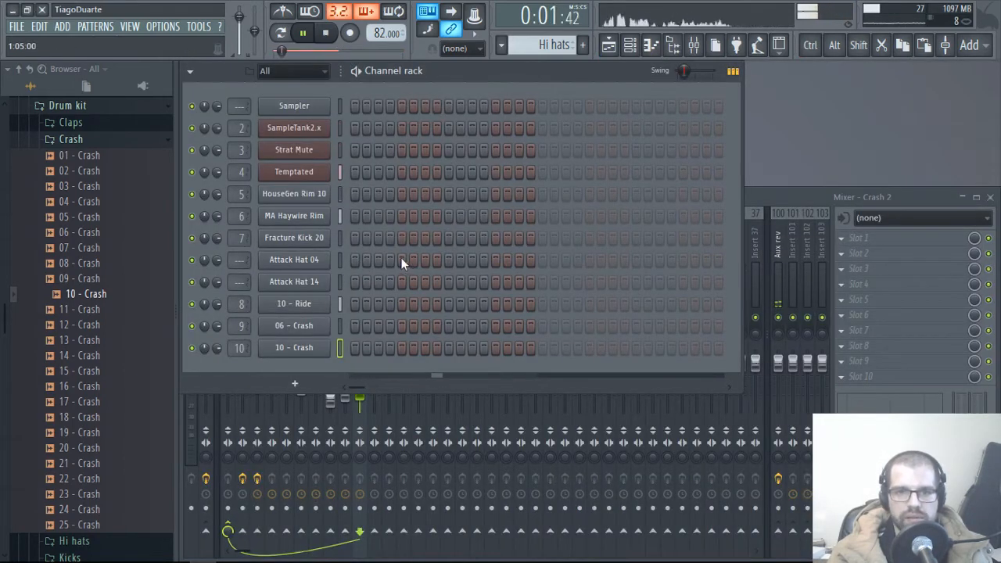
# Step: Program Attack Hat 04 hits on steps 3, 7, 11 and 15 of the Hi hats pattern
pyautogui.click(376, 260)
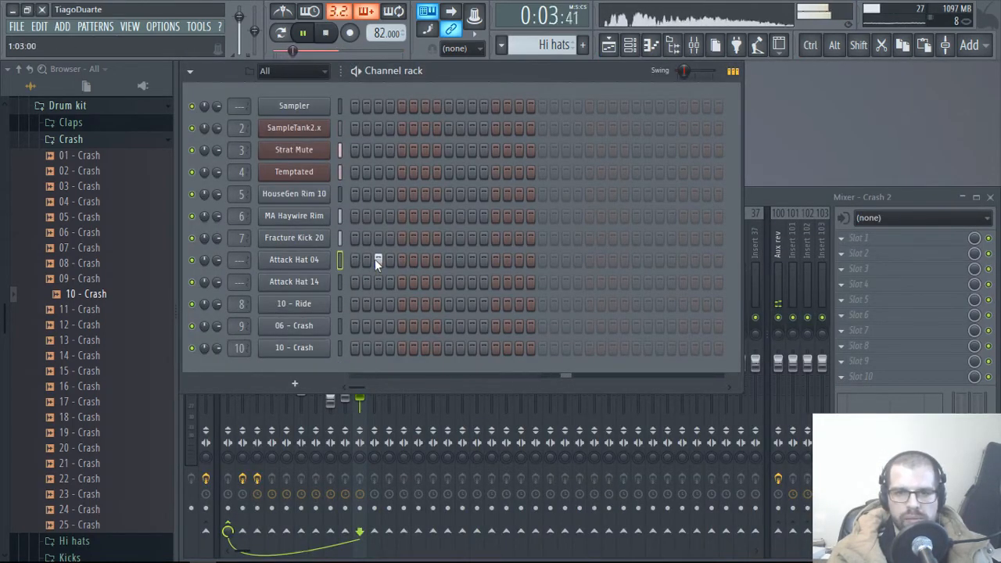
pyautogui.click(424, 259)
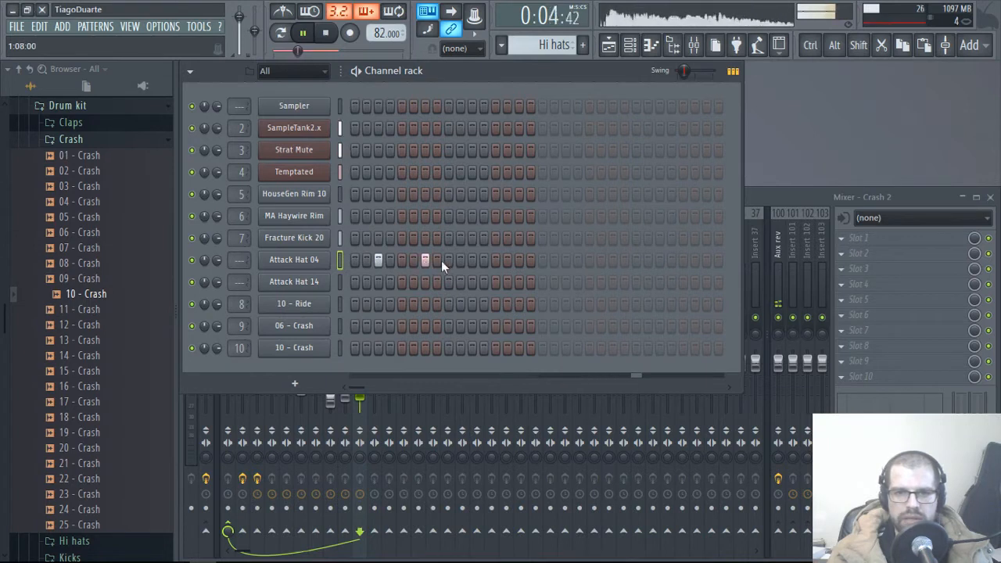
pyautogui.click(507, 260)
pyautogui.click(519, 261)
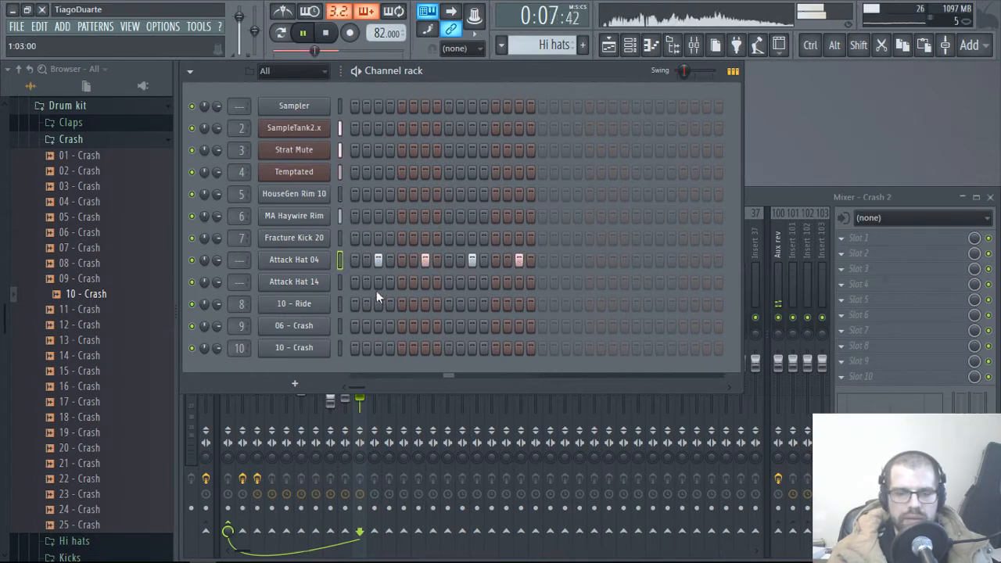
# Step: Assign Attack Hat 04 to mixer track 11, with lowered volume, a slight left pan and output only to the Mix track
pyautogui.scroll(11, 238, 260)
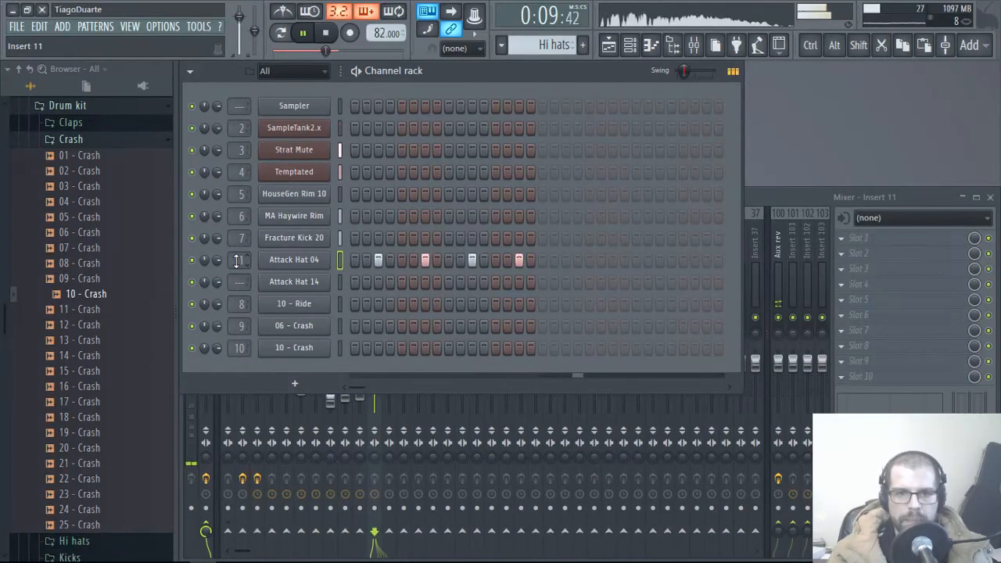
pyautogui.click(753, 232)
pyautogui.moveTo(384, 362); pyautogui.dragTo(374, 393)
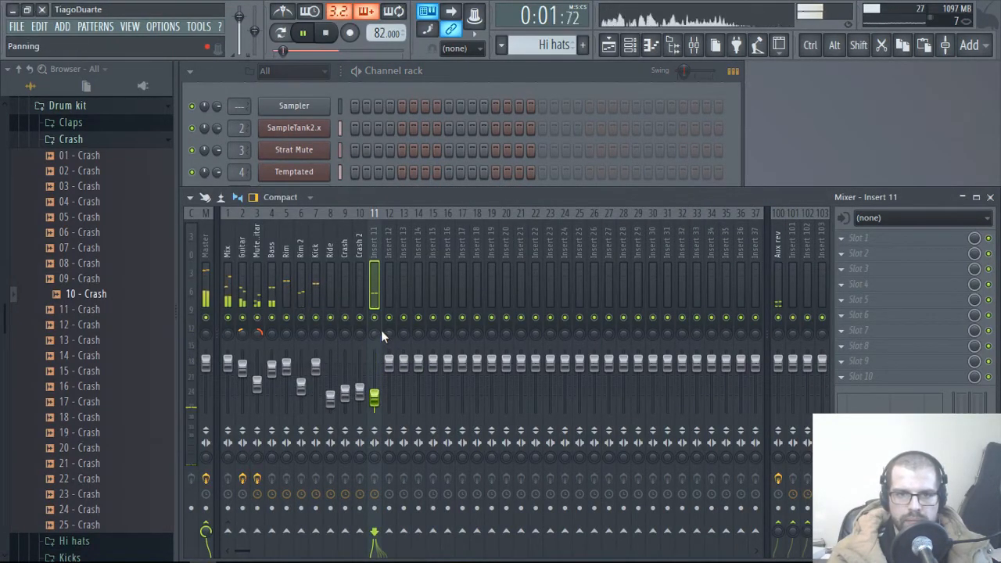
pyautogui.rightClick(228, 532)
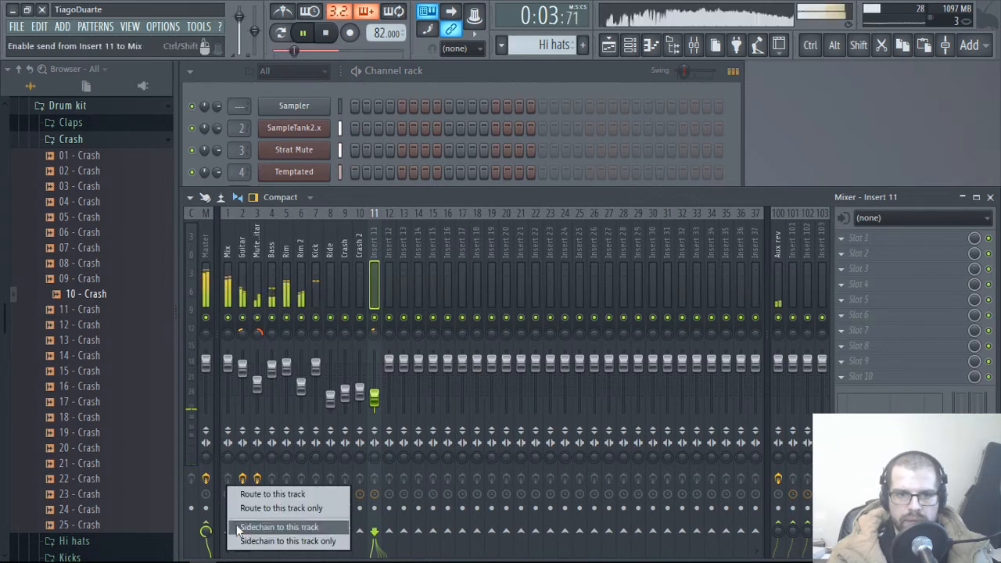
pyautogui.click(251, 505)
# Step: Program Attack Hat 14 hits on steps 1, 4, 5, 8, 9, 12 and 13 of the Hi hats pattern
pyautogui.click(486, 72)
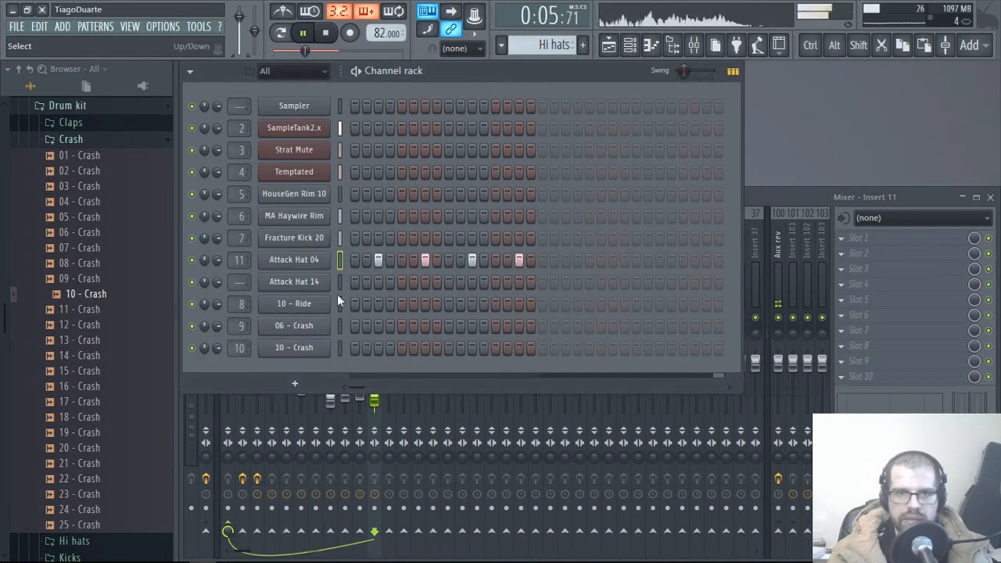
pyautogui.click(390, 284)
pyautogui.click(401, 284)
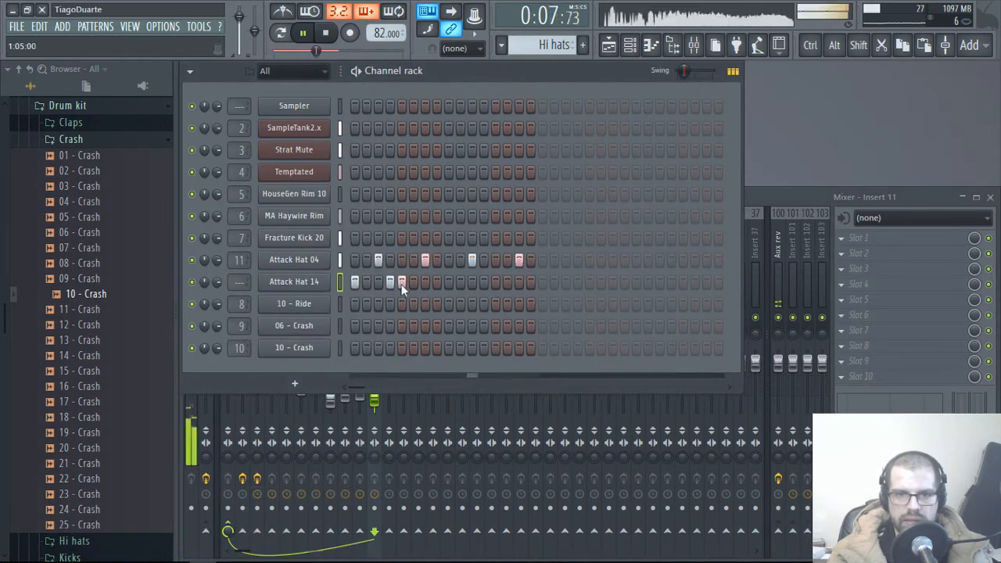
pyautogui.click(484, 282)
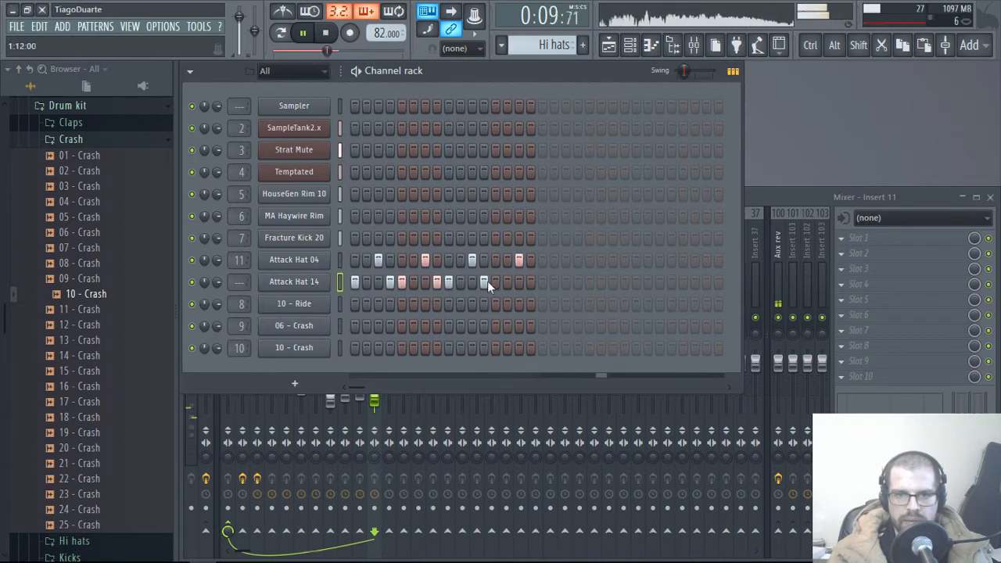
pyautogui.click(496, 282)
# Step: Extend Attack Hat 04 into the second bar with hits on steps 19, 23, 27 and 31
pyautogui.click(566, 260)
pyautogui.click(613, 261)
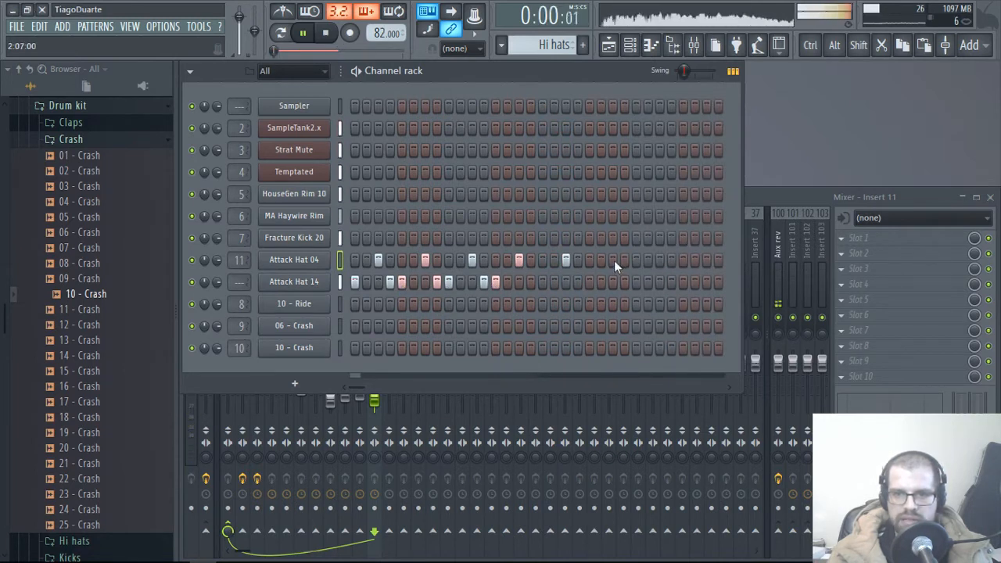
pyautogui.rightClick(696, 261)
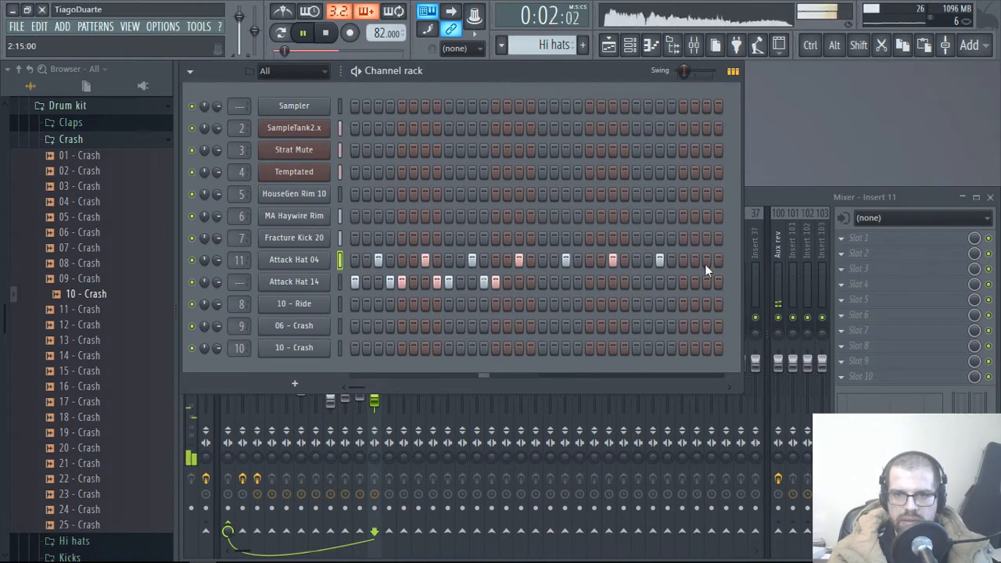
pyautogui.click(704, 263)
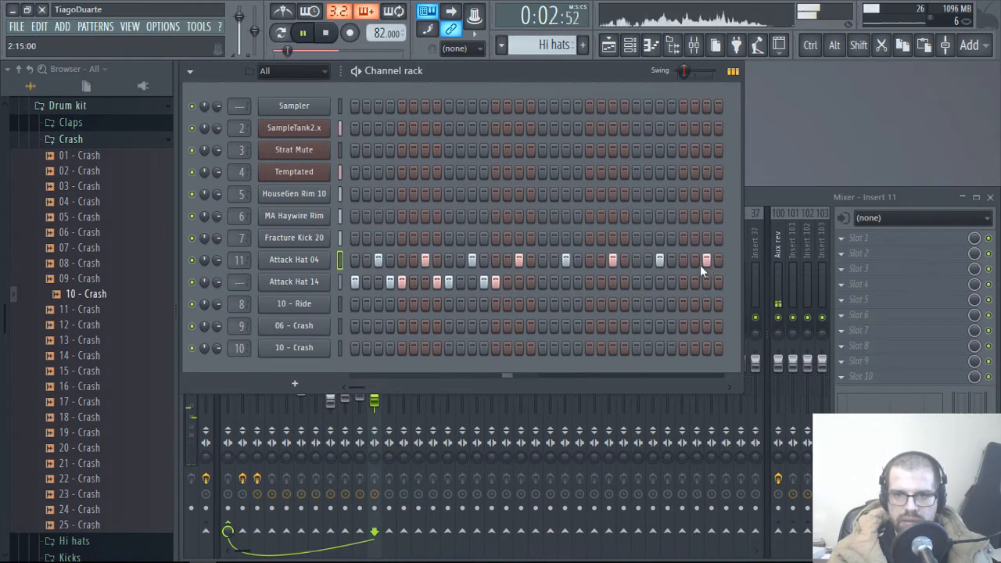
# Step: Extend Attack Hat 14 into the second bar with hits on steps 17, 20, 22, 24, 25, 28, 30 and 32
pyautogui.click(578, 283)
pyautogui.click(601, 281)
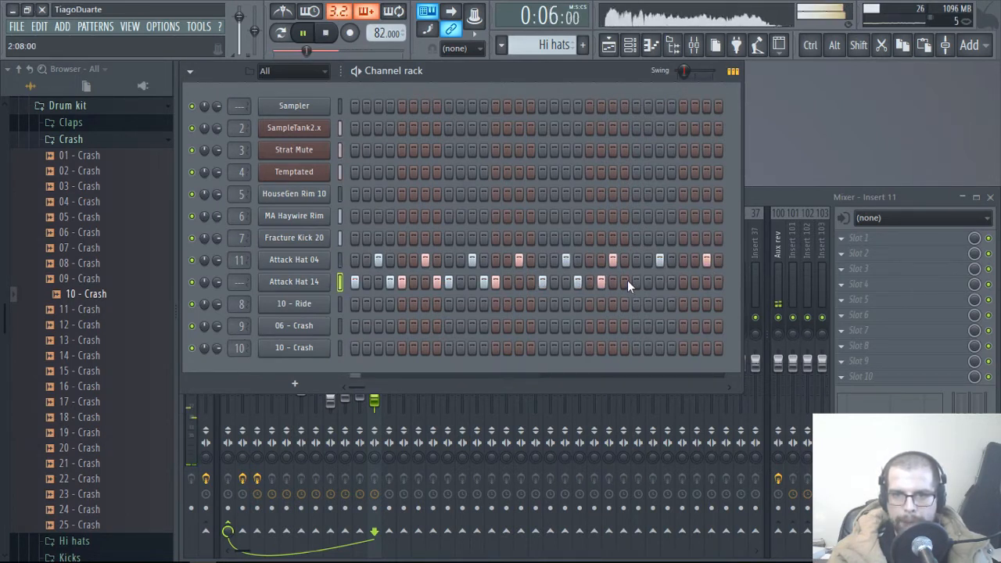
pyautogui.click(625, 281)
pyautogui.click(636, 282)
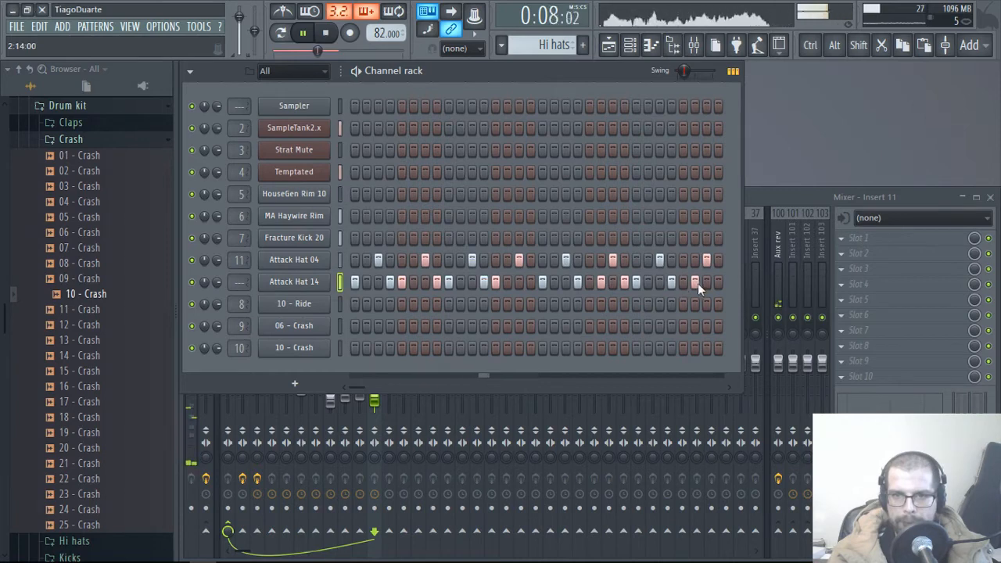
pyautogui.click(695, 282)
# Step: Assign Attack Hat 14 to mixer track 12 and lower the volumes of mixer tracks 12 and 11
pyautogui.scroll(12, 248, 281)
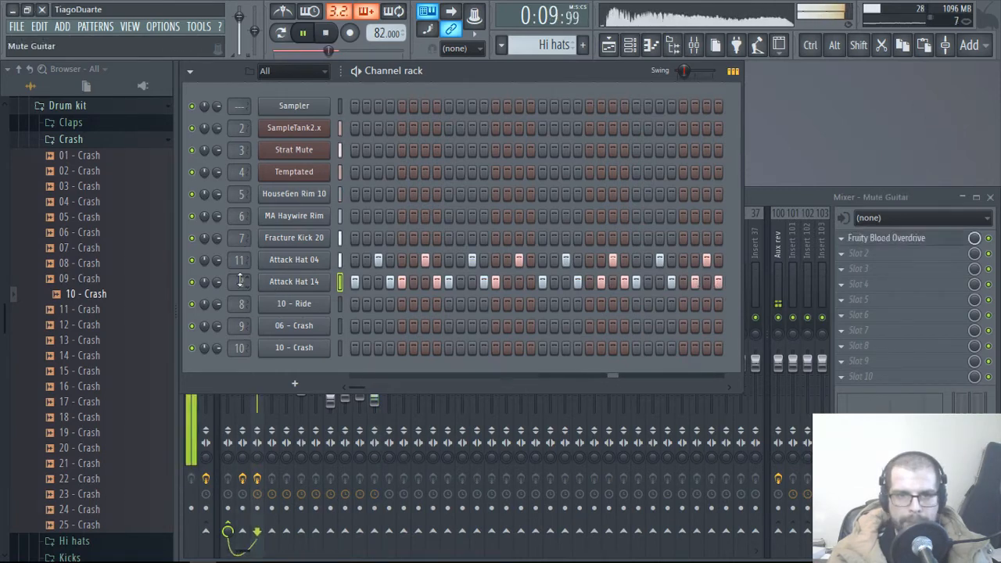
pyautogui.click(750, 205)
pyautogui.click(377, 362)
pyautogui.moveTo(397, 366); pyautogui.dragTo(396, 388)
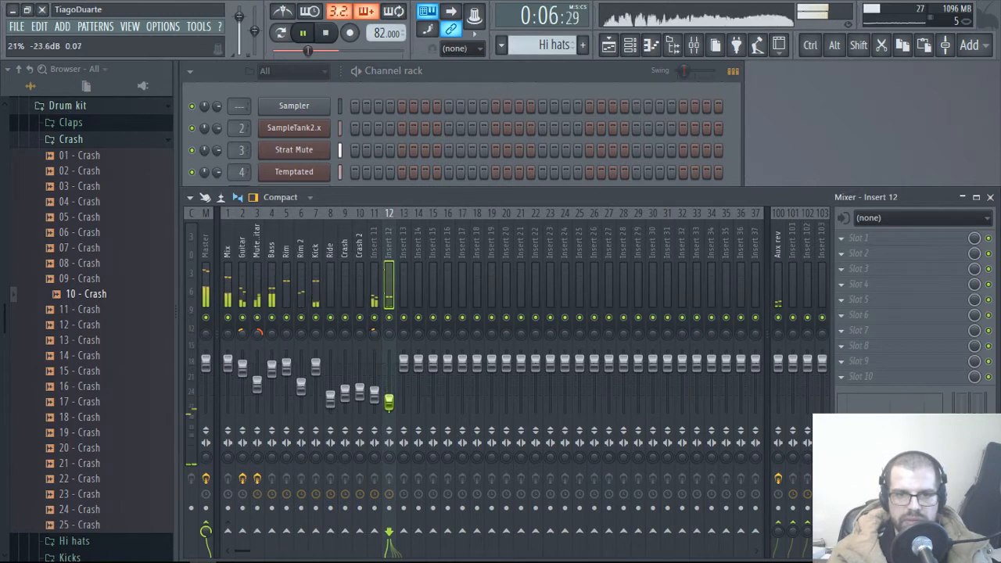
pyautogui.click(375, 397)
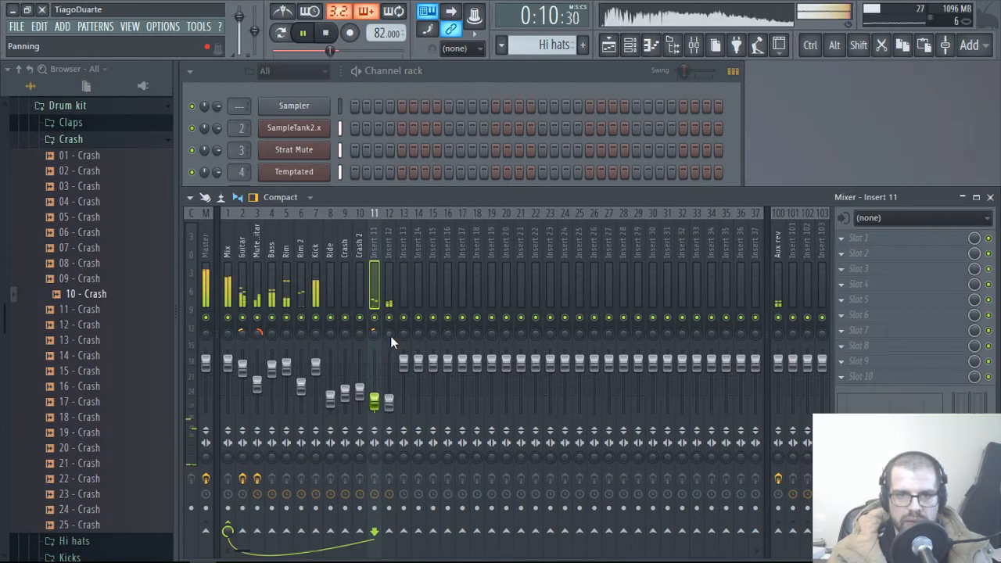
# Step: Rename mixer track 11 as Hi hat and mixer track 12 as Hi hat 2
pyautogui.doubleClick(374, 245)
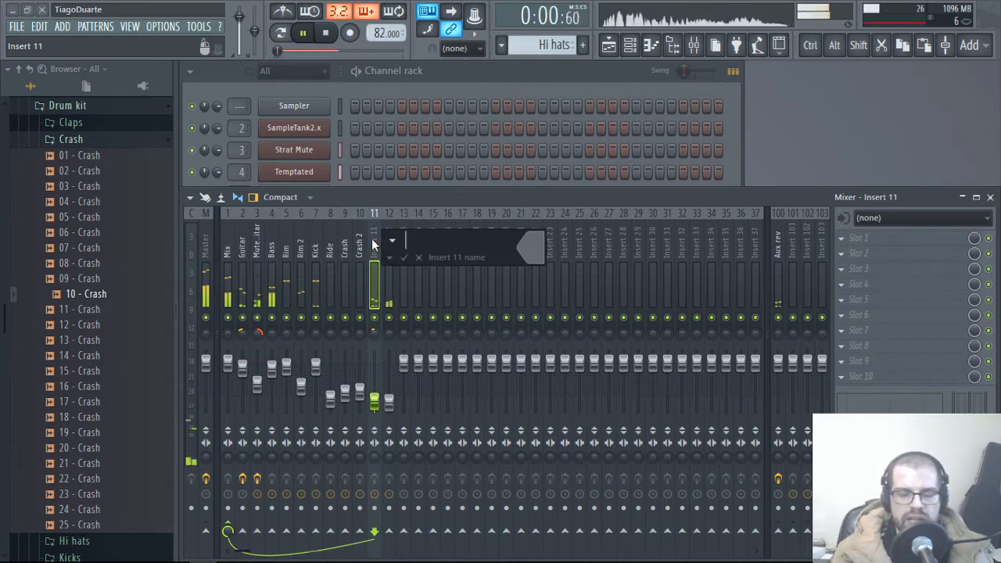
pyautogui.write('Hi hat')
pyautogui.press('Return')
pyautogui.press('Right')
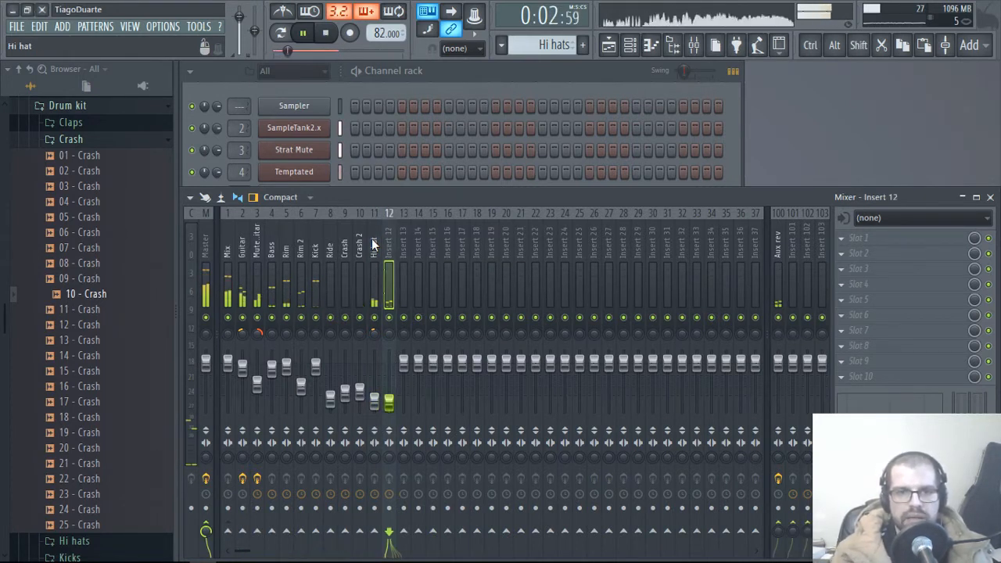
pyautogui.press('F2')
pyautogui.write('Hi hat 2')
pyautogui.press('Return')
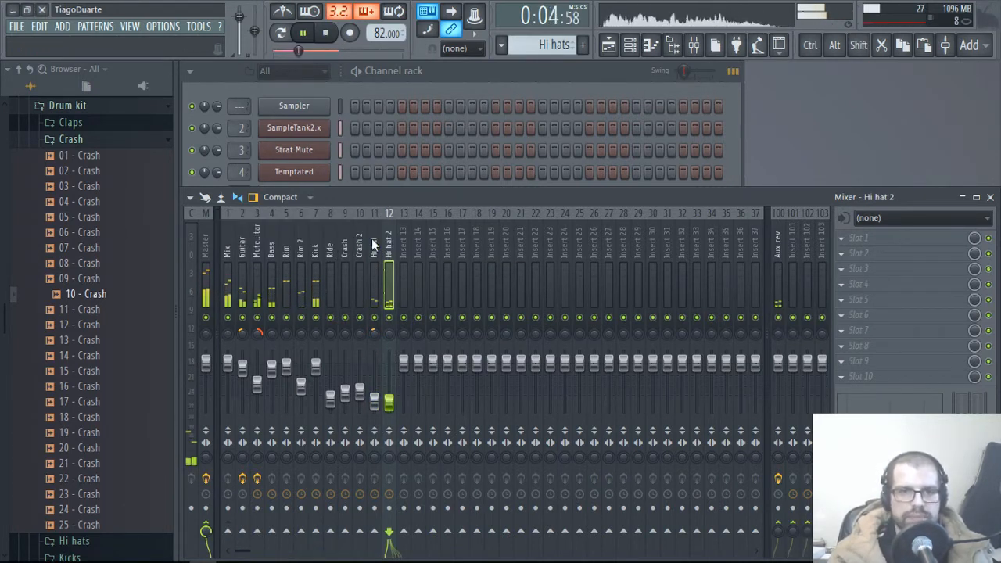
# Step: Route the Hi hat 2 mixer track only to the Mix track
pyautogui.rightClick(228, 532)
pyautogui.click(258, 504)
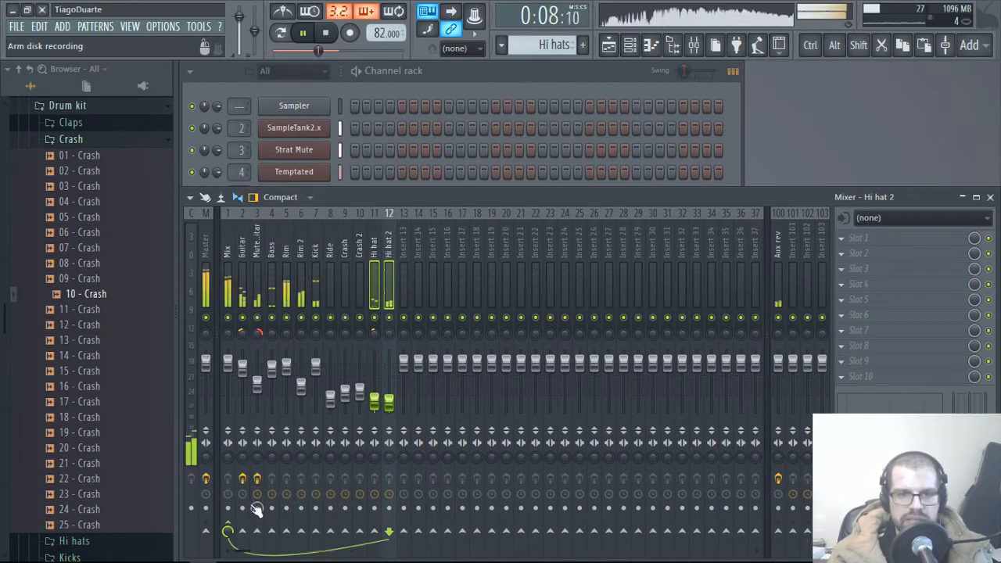
# Step: Rename Pattern 2 as Drums and Pattern 3 as Drums 2
pyautogui.click(228, 234)
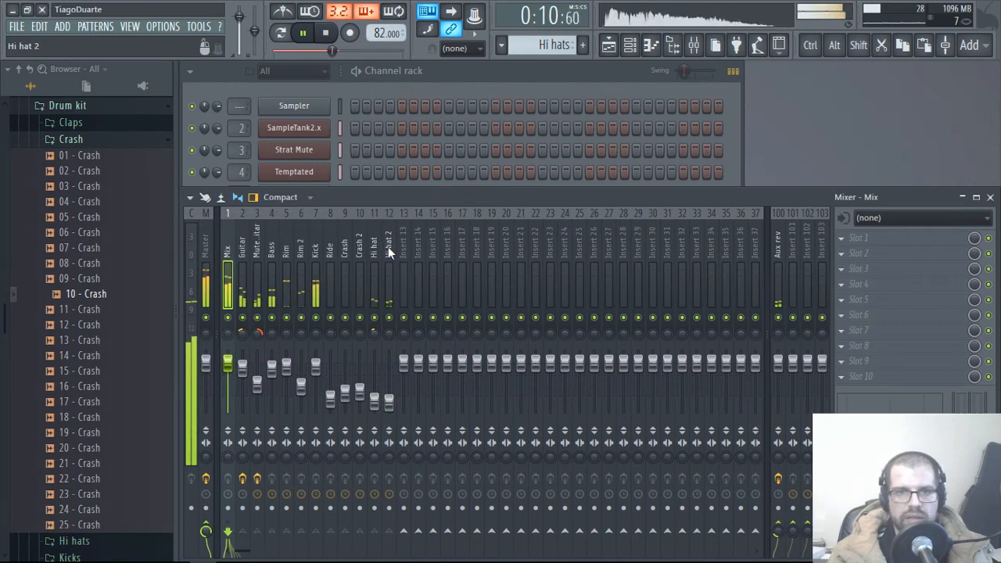
pyautogui.click(442, 72)
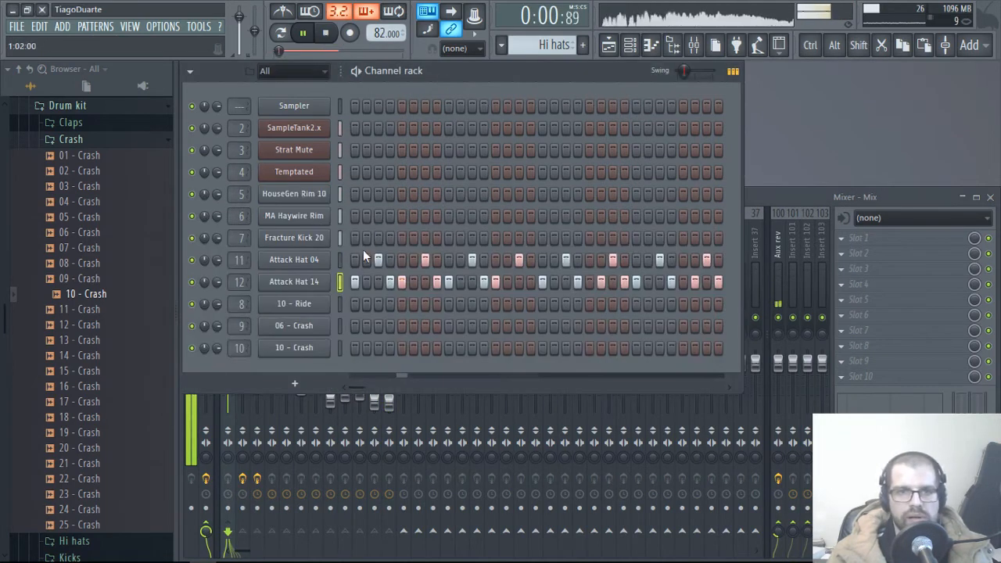
pyautogui.scroll(-1, 542, 43)
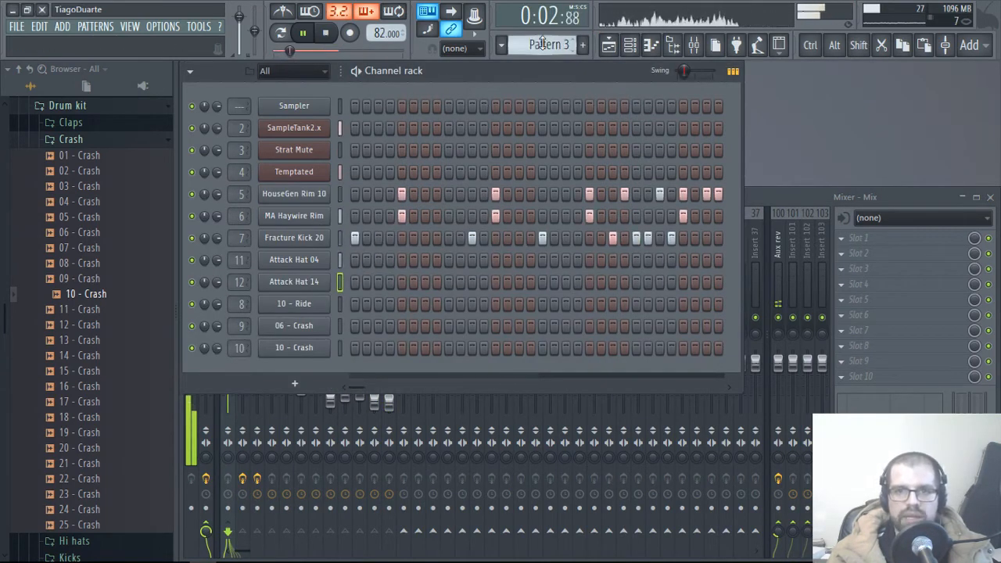
pyautogui.middleClick(542, 43)
pyautogui.write('D')
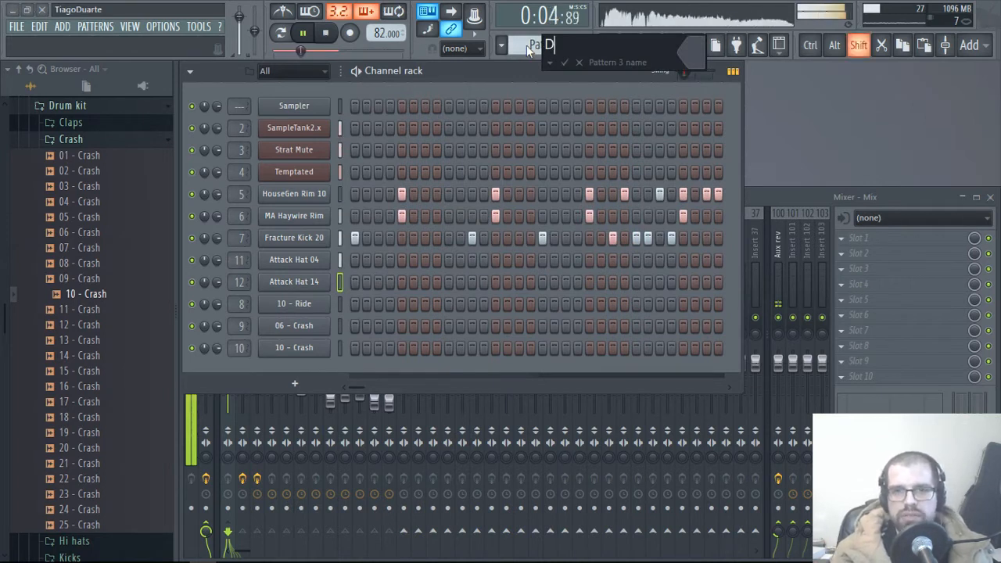
pyautogui.write('rums')
pyautogui.press('Return')
pyautogui.scroll(1, 553, 44)
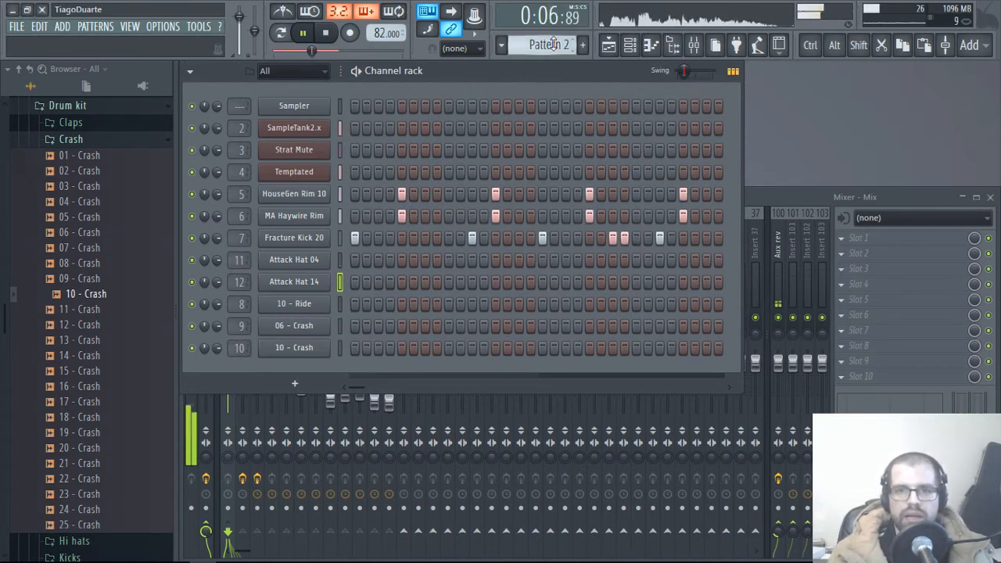
pyautogui.middleClick(552, 44)
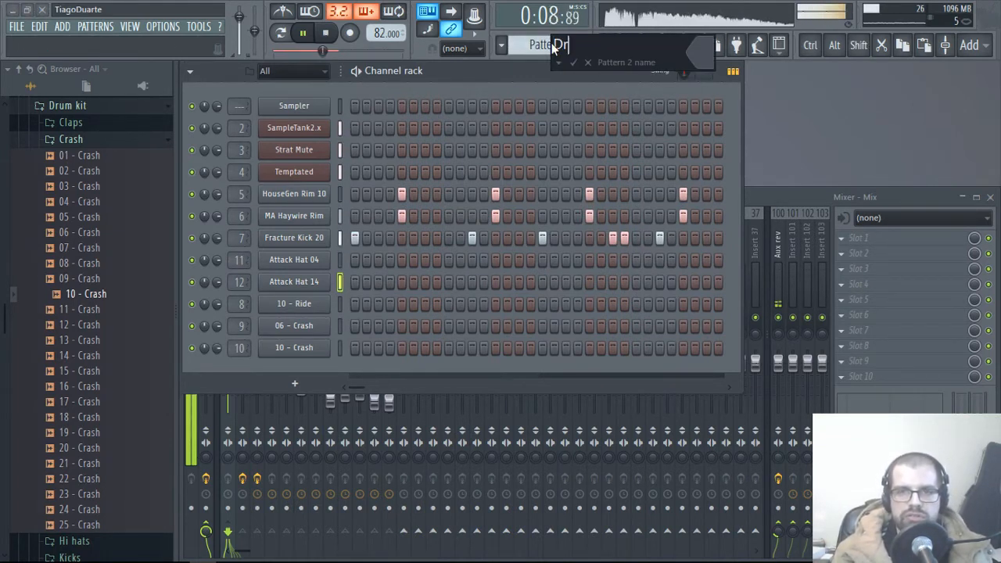
pyautogui.press('Return')
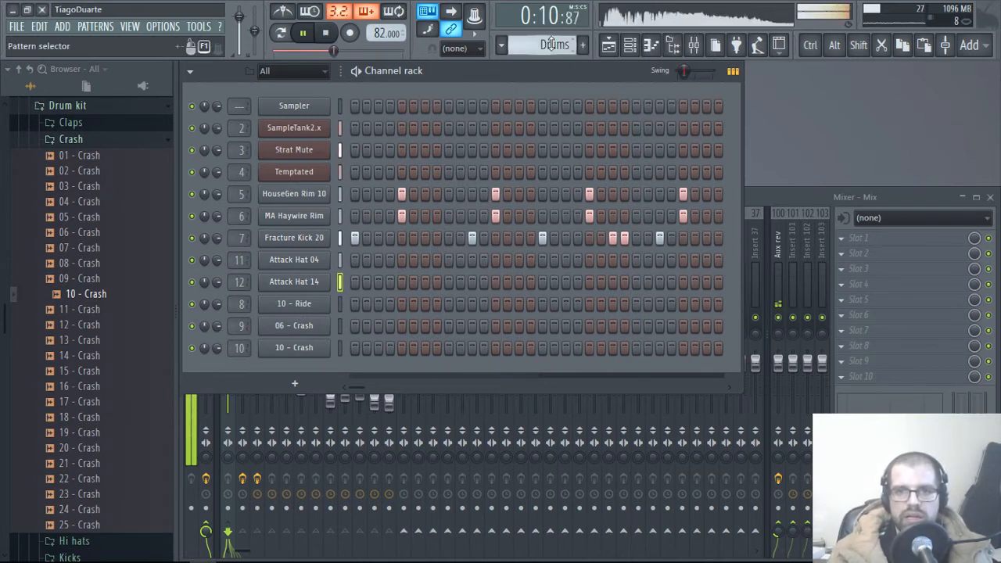
pyautogui.scroll(-1, 553, 44)
pyautogui.middleClick(553, 44)
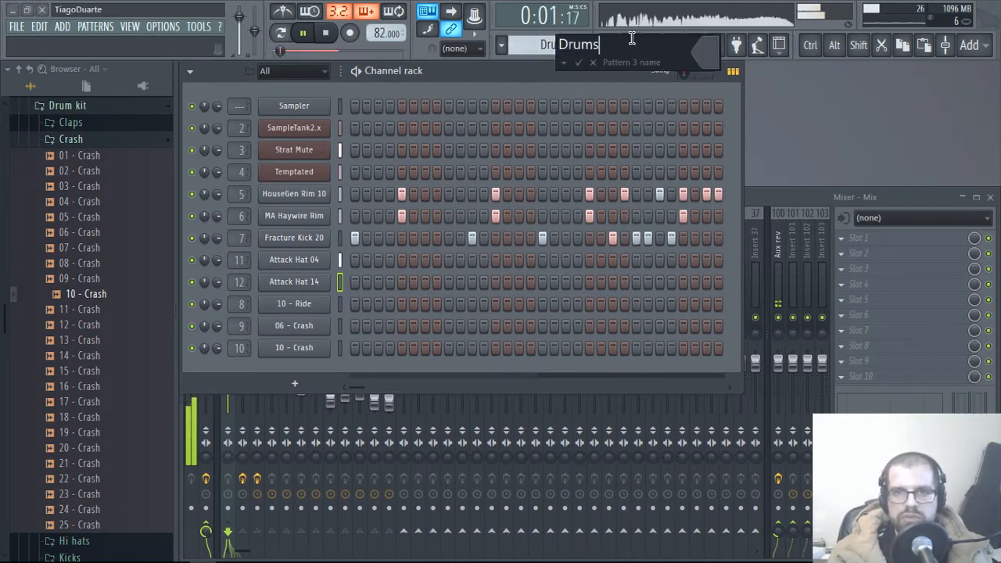
pyautogui.press('Return')
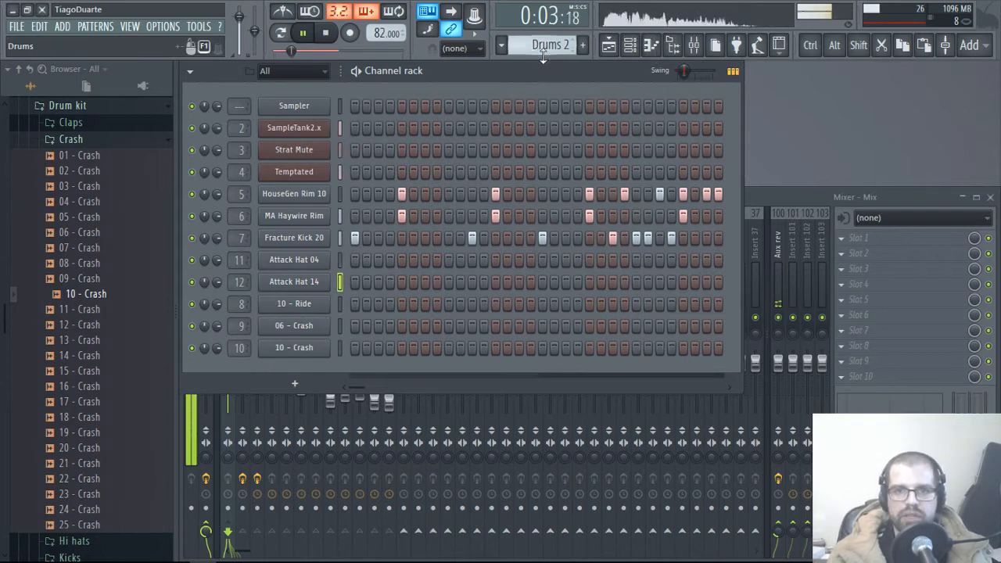
# Step: Go to Pattern 1 and rename the SampleTank2.x channel as Guitar
pyautogui.scroll(2, 553, 44)
pyautogui.keyDown('shift'); pyautogui.click(290, 127); pyautogui.keyUp('shift')
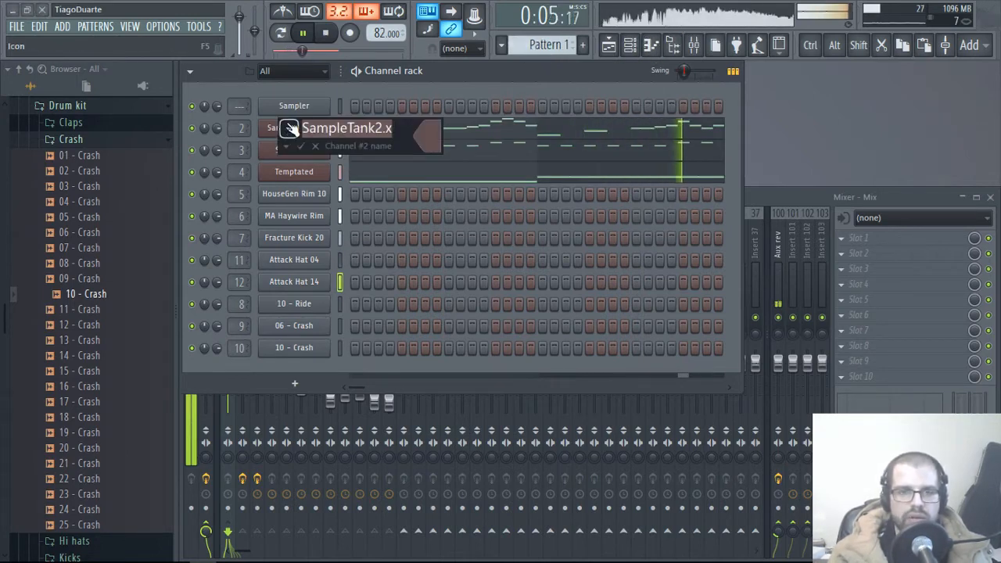
pyautogui.press('BackSpace')
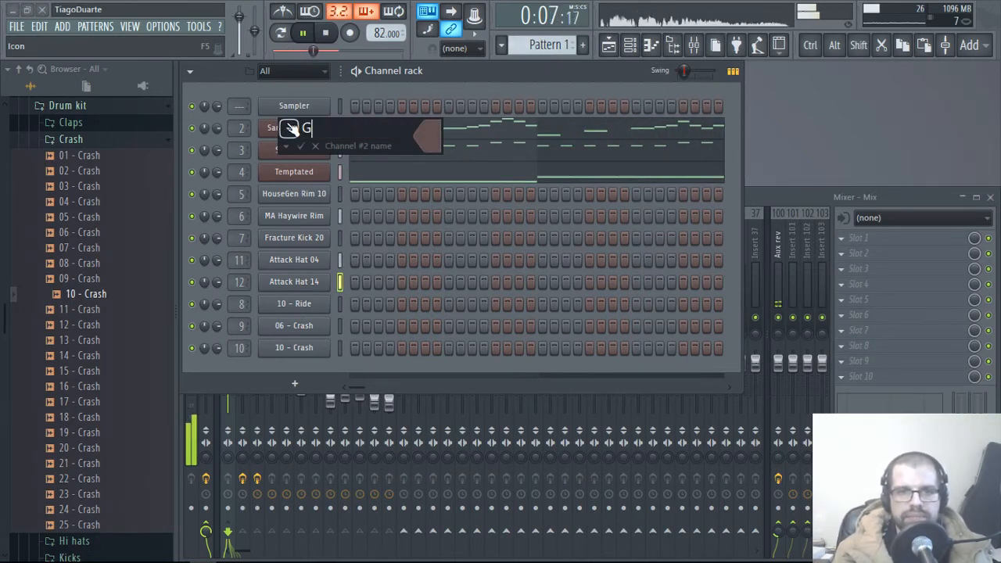
pyautogui.write('Guitar')
pyautogui.press('Return')
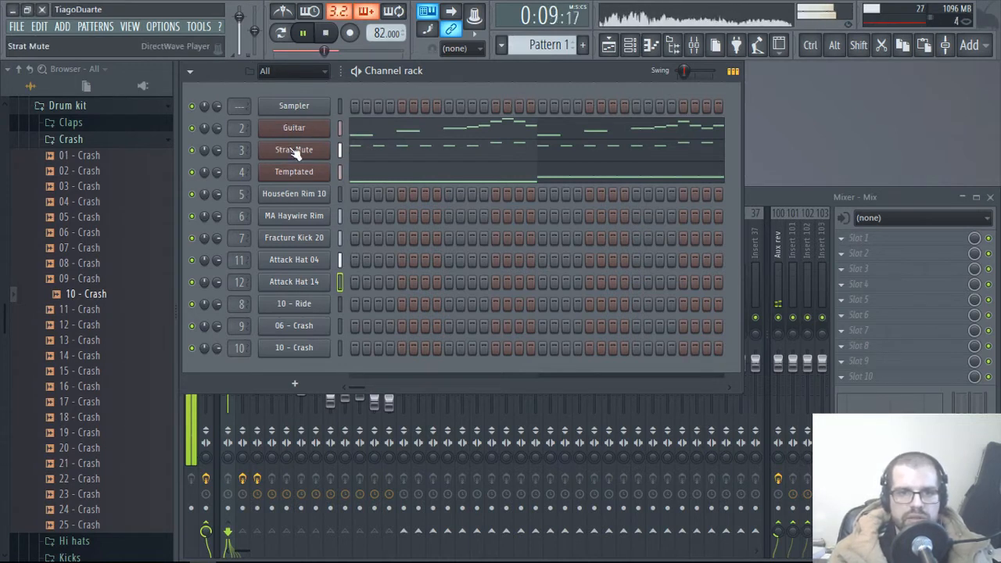
# Step: Rename the Strat Mute channel as Mute Guitar and the Temptated channel as Bass
pyautogui.keyDown('shift'); pyautogui.click(322, 148); pyautogui.keyUp('shift')
pyautogui.moveTo(338, 149); pyautogui.dragTo(230, 149)
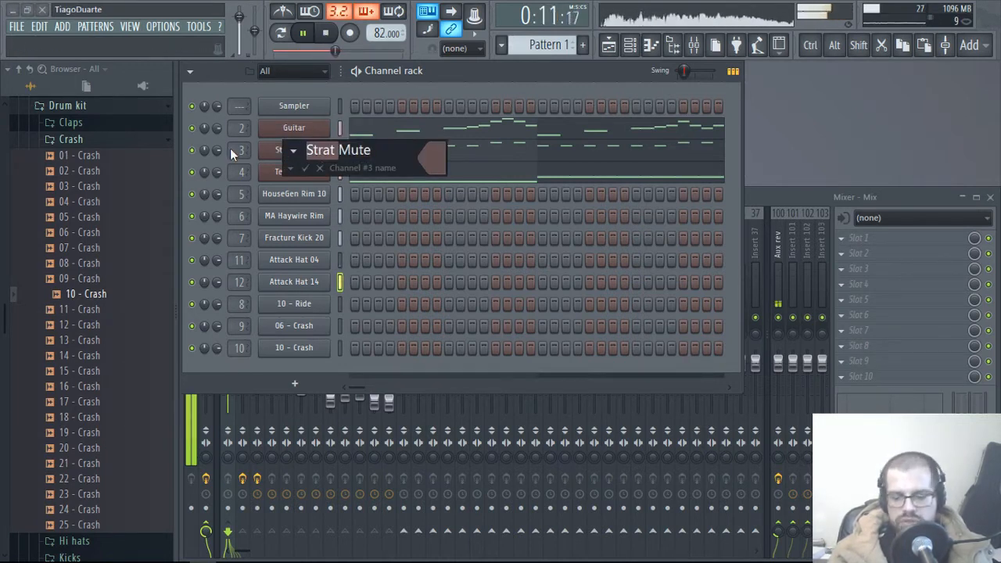
pyautogui.press('BackSpace')
pyautogui.press('End')
pyautogui.write('Guitar')
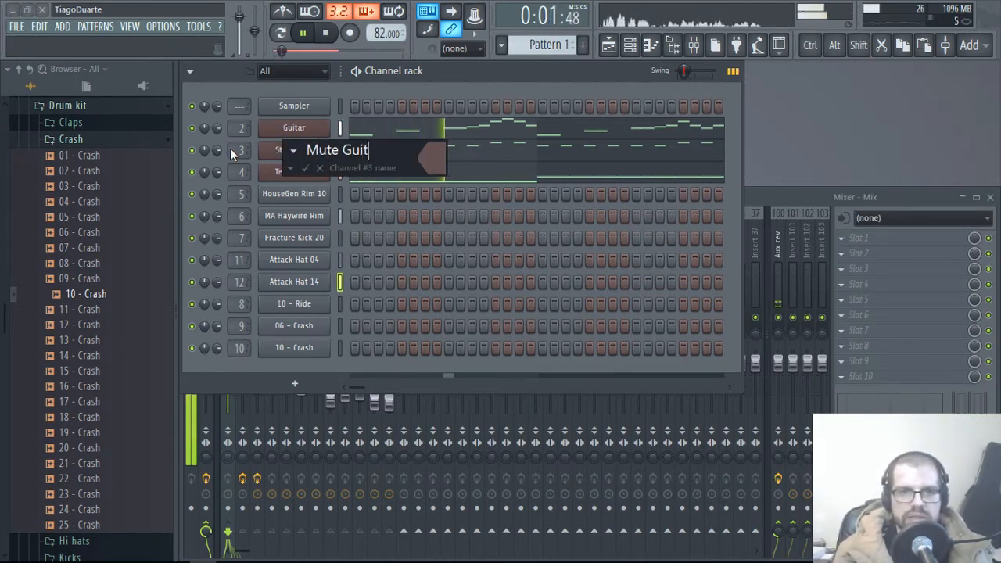
pyautogui.press('Return')
pyautogui.keyDown('shift'); pyautogui.click(305, 172); pyautogui.keyUp('shift')
pyautogui.write('Bass')
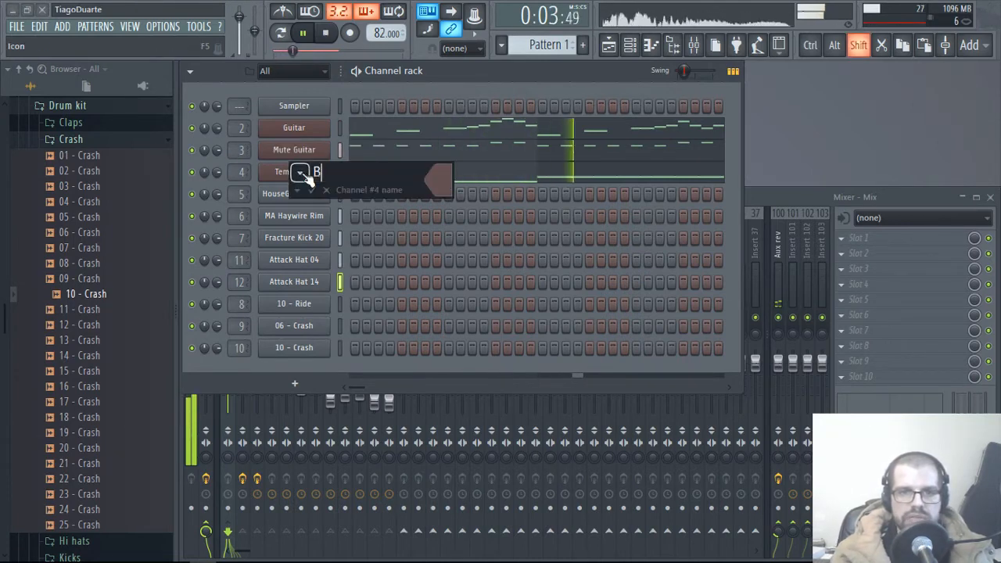
pyautogui.press('Return')
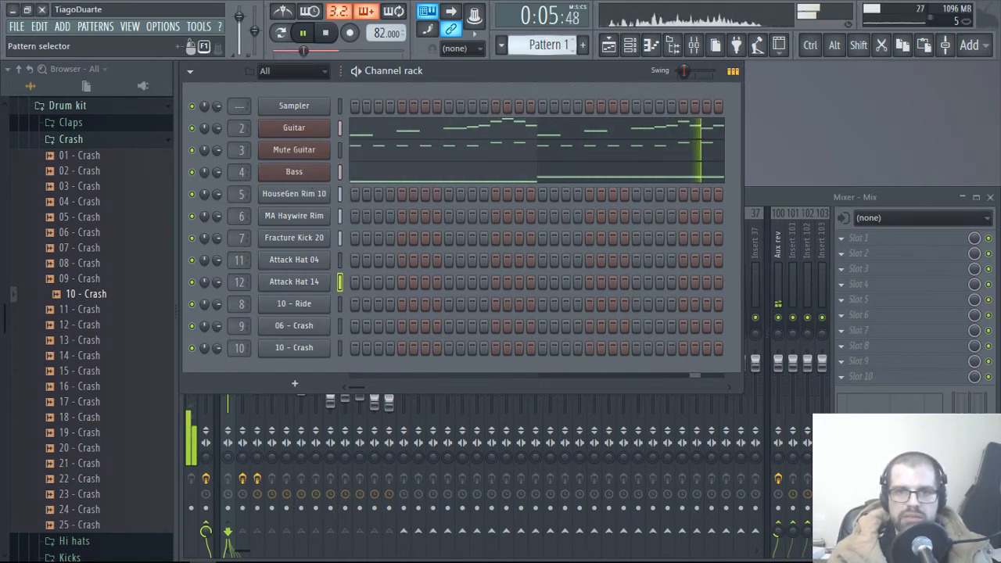
# Step: Split Pattern 1 by channel into separate Guitar, Mute Guitar and Bass patterns and show the playlist
pyautogui.click(547, 45)
pyautogui.click(675, 244)
pyautogui.click(608, 44)
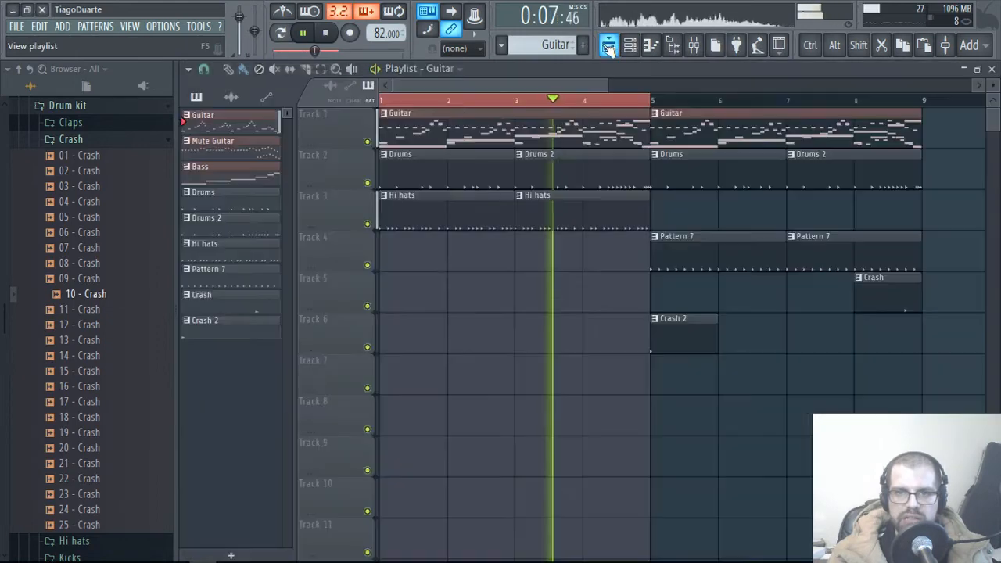
# Step: Move the playlist track with the Guitar clips down to track 6, below the Crash 2 track
pyautogui.press('shift')
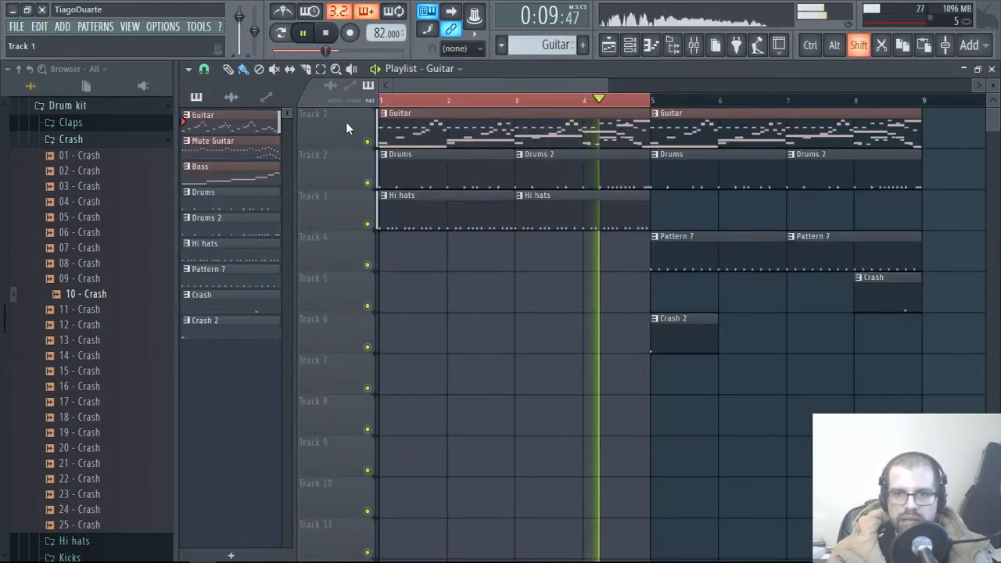
pyautogui.moveTo(346, 122); pyautogui.dragTo(345, 331)
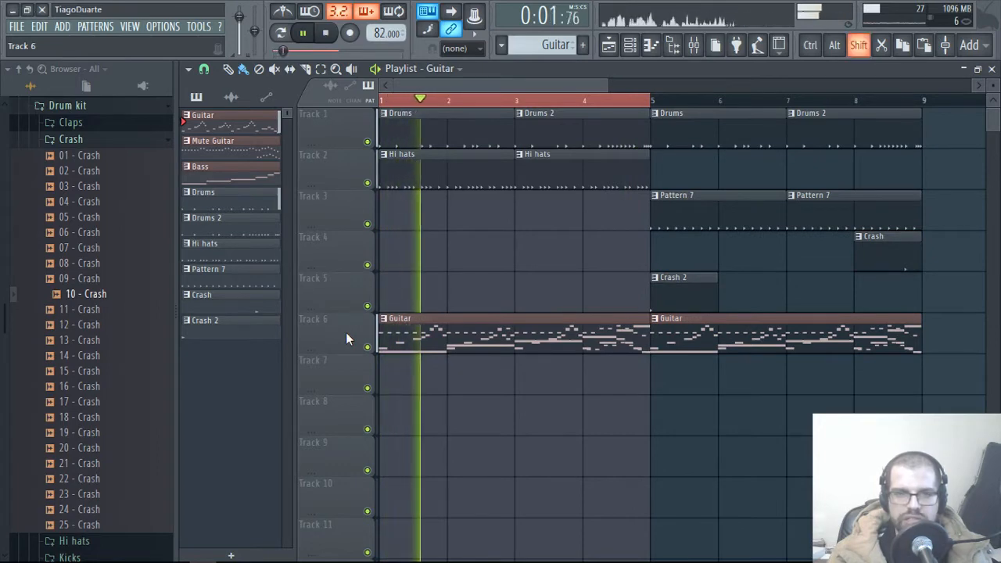
pyautogui.press('shift')
pyautogui.press('shift')
pyautogui.press('shift')
pyautogui.press('shift')
pyautogui.press('shift')
pyautogui.click(384, 204)
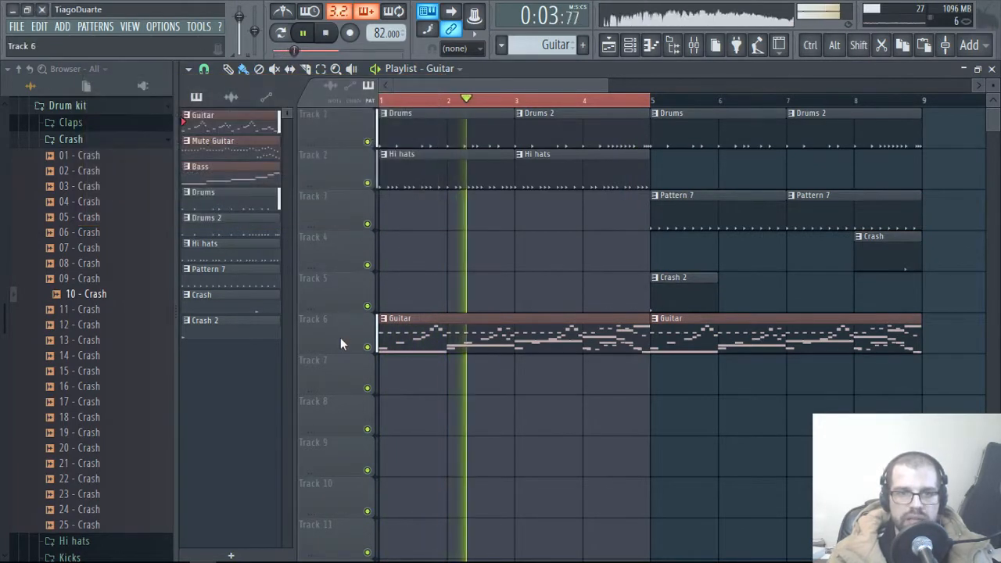
pyautogui.moveTo(331, 337)
pyautogui.mouseDown()
pyautogui.moveTo(328, 415)
pyautogui.moveTo(328, 333)
pyautogui.mouseUp()
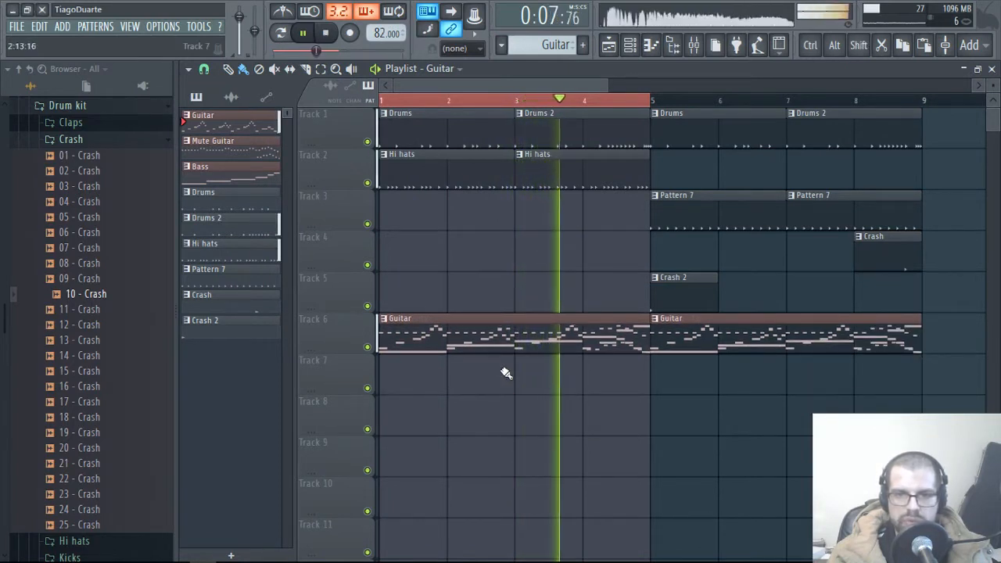
# Step: Replace the combined Guitar clips with separate Guitar, Bass and Mute Guitar clips on tracks 6, 7 and 8 across bars 1 to 8
pyautogui.moveTo(501, 344); pyautogui.dragTo(480, 393)
pyautogui.moveTo(469, 337); pyautogui.dragTo(426, 418)
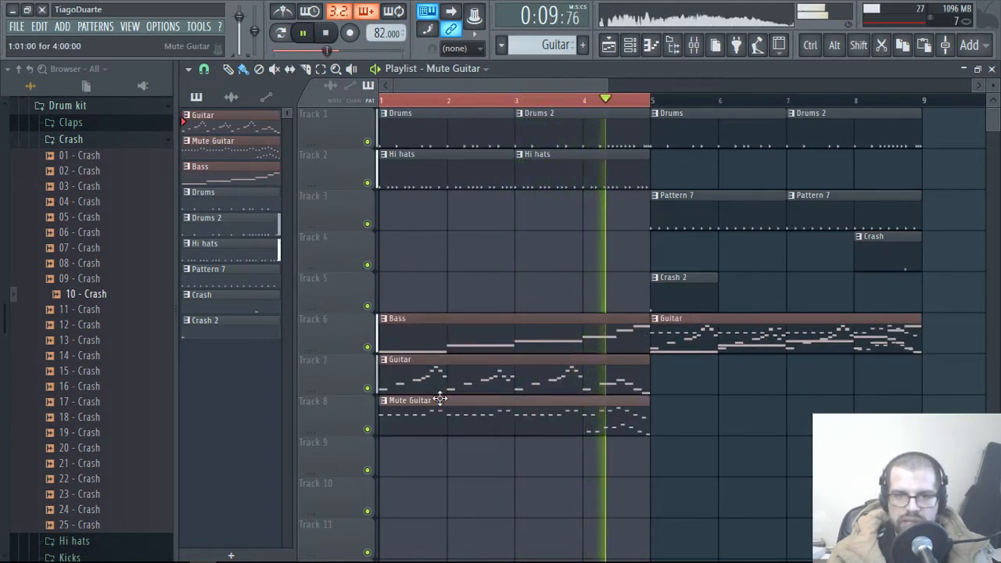
pyautogui.moveTo(755, 336); pyautogui.dragTo(760, 434)
pyautogui.moveTo(336, 390); pyautogui.dragTo(324, 333)
# Step: Rename Pattern 7 as Ride
pyautogui.scroll(-3, 582, 462)
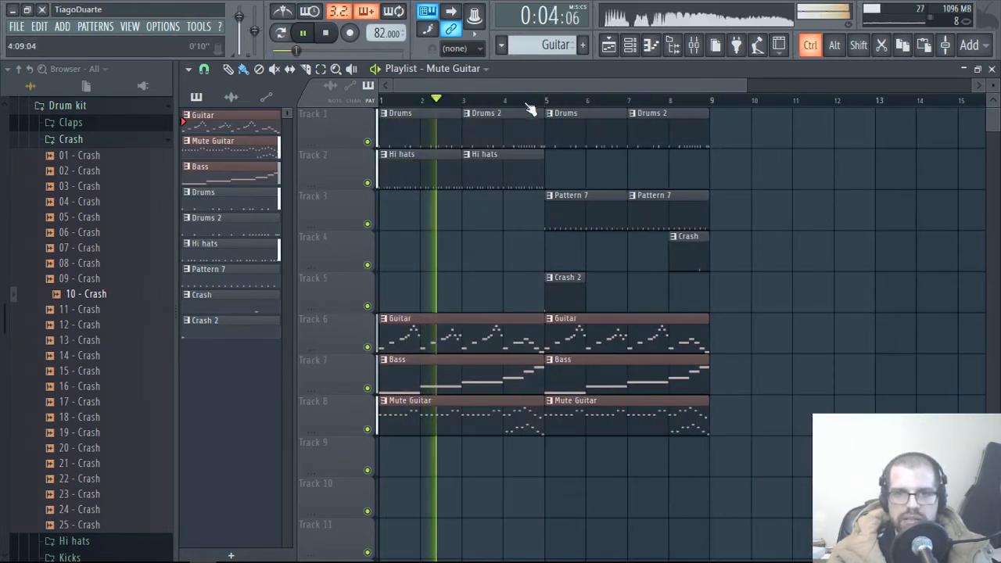
pyautogui.click(652, 225)
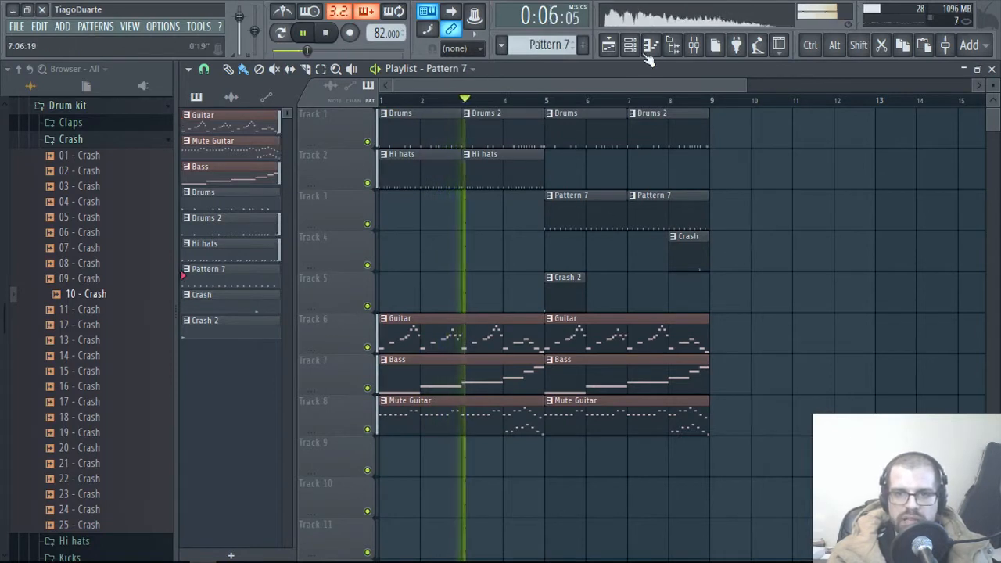
pyautogui.press('F2')
pyautogui.write('Riode')
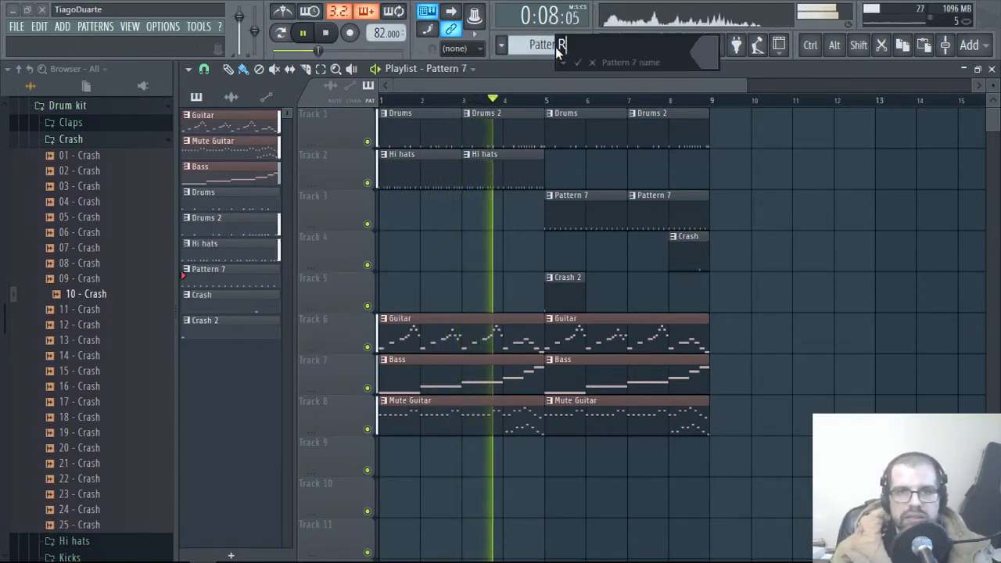
pyautogui.press('BackSpace')
pyautogui.press('BackSpace')
pyautogui.write('e')
pyautogui.press('Return')
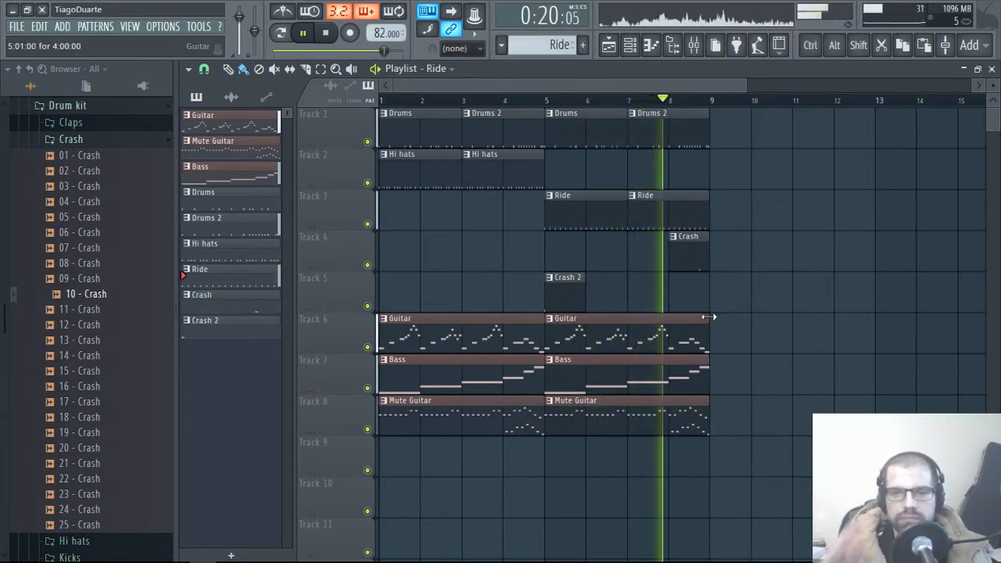
# Step: Play back bars 5 to 8 of the arrangement in a loop
pyautogui.moveTo(711, 100); pyautogui.dragTo(545, 100)
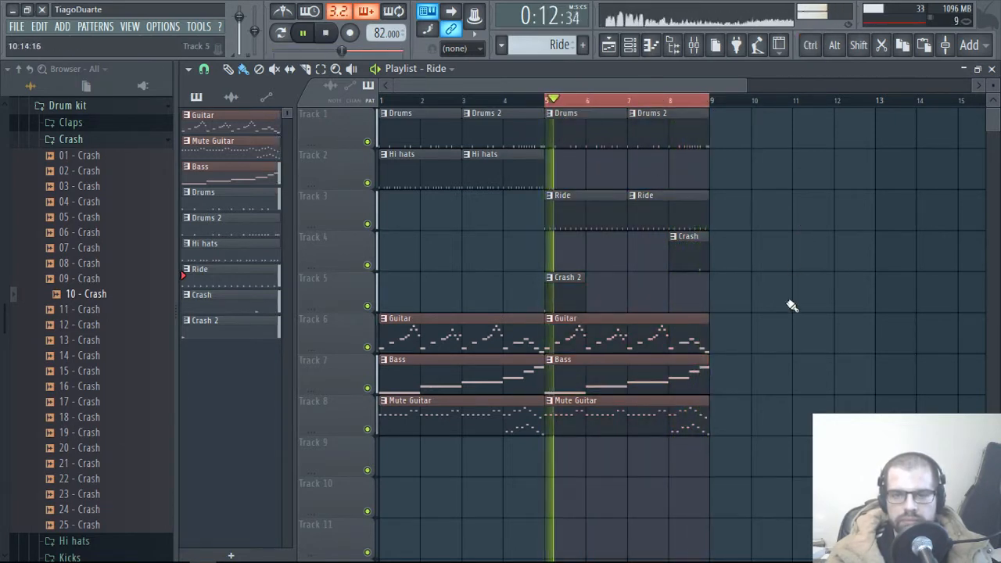
pyautogui.press('space')
pyautogui.scroll(-1, 707, 329)
pyautogui.keyDown('ctrl'); pyautogui.click(549, 101); pyautogui.keyUp('ctrl')
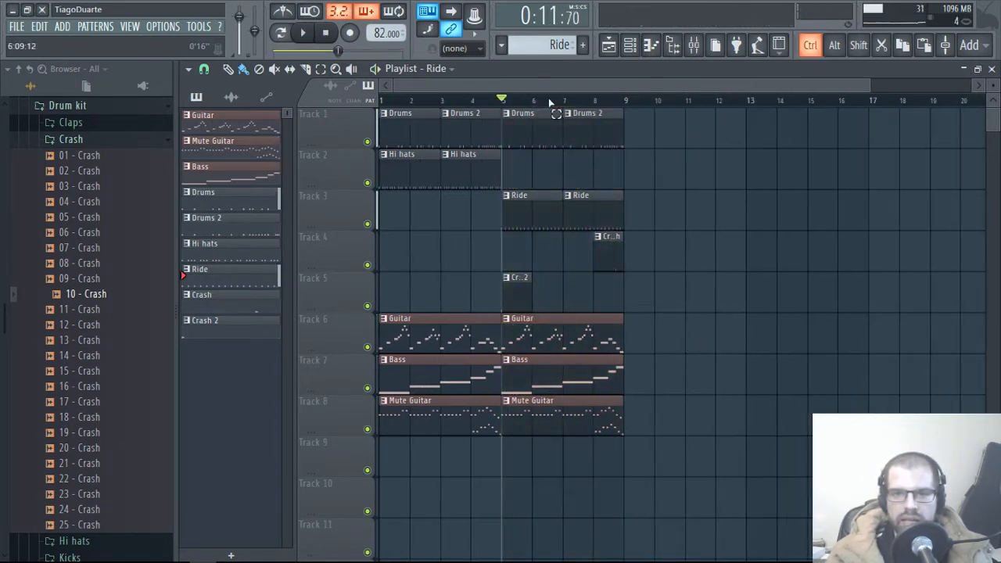
pyautogui.keyDown('ctrl'); pyautogui.moveTo(681, 448); pyautogui.dragTo(511, 126); pyautogui.keyUp('ctrl')
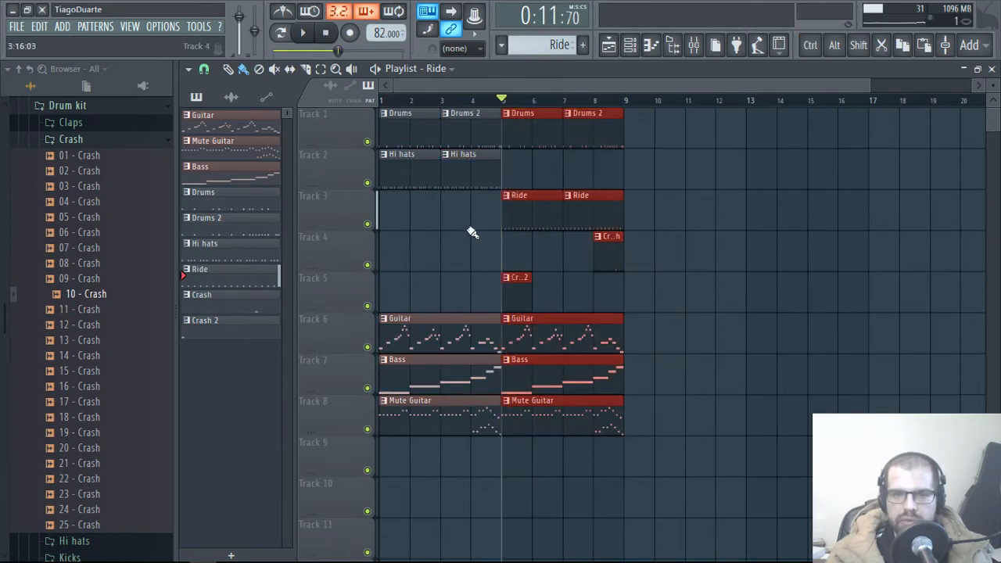
pyautogui.hotkey('ctrl', 'd')
pyautogui.keyDown('ctrl'); pyautogui.moveTo(634, 228); pyautogui.dragTo(411, 224); pyautogui.keyUp('ctrl')
pyautogui.hotkey('ctrl', 'd')
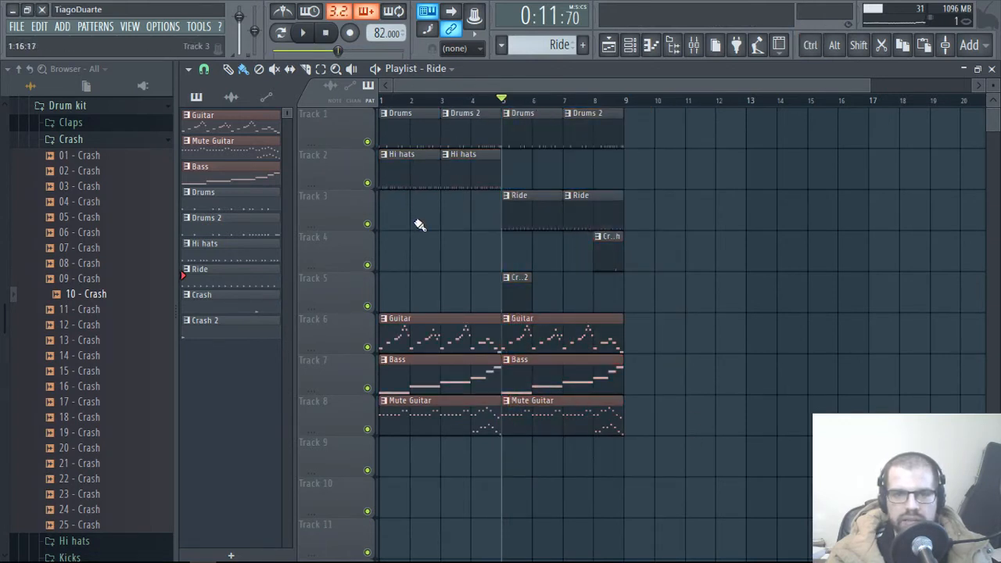
pyautogui.keyDown('ctrl'); pyautogui.moveTo(636, 216); pyautogui.dragTo(304, 170); pyautogui.keyUp('ctrl')
pyautogui.click(689, 192)
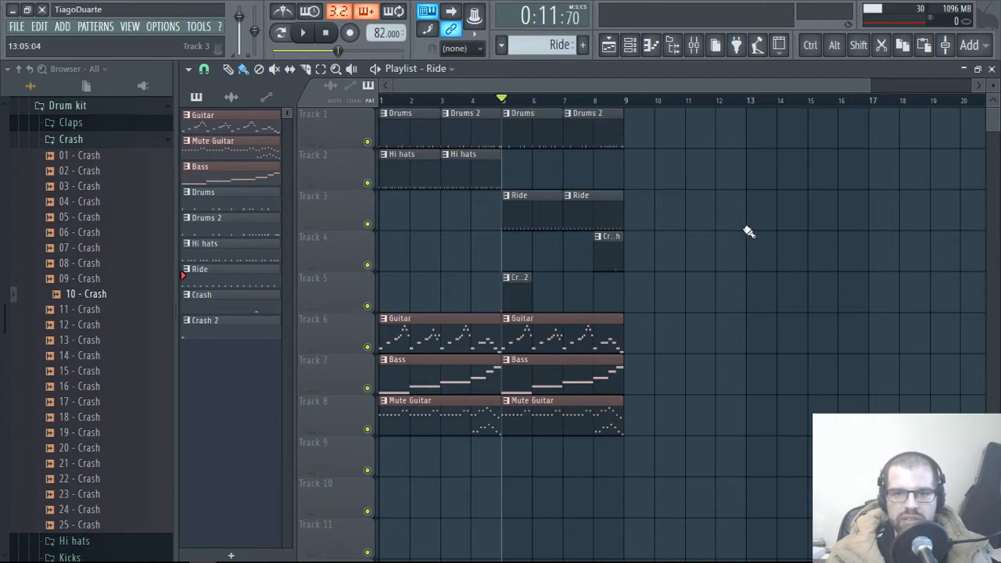
# Step: Move all clips of the eight-bar arrangement together so that they start at bar 17
pyautogui.keyDown('ctrl'); pyautogui.moveTo(694, 476); pyautogui.dragTo(402, 109); pyautogui.keyUp('ctrl')
pyautogui.keyDown('ctrl'); pyautogui.scroll(-1, 462, 246); pyautogui.keyUp('ctrl')
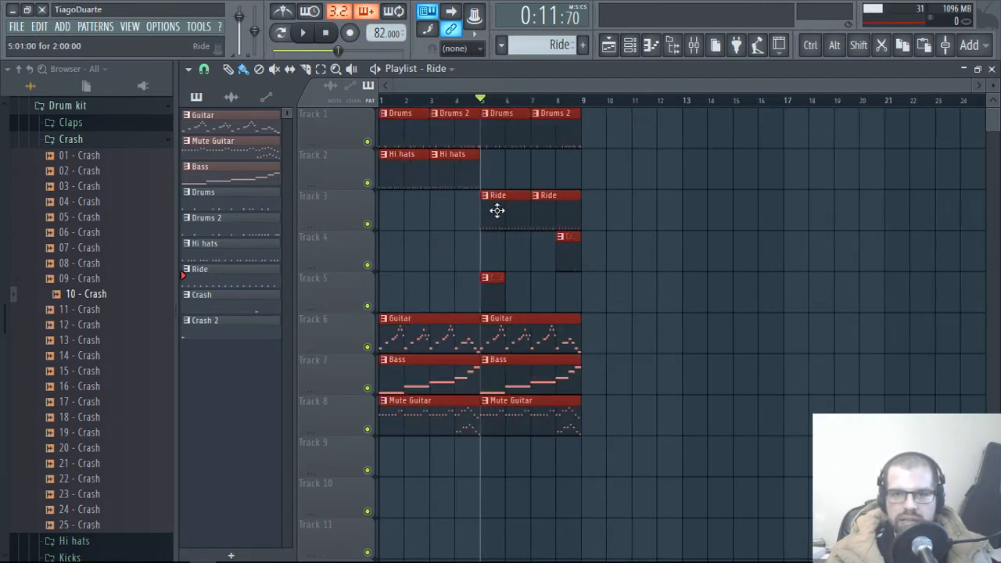
pyautogui.moveTo(496, 209); pyautogui.dragTo(604, 216)
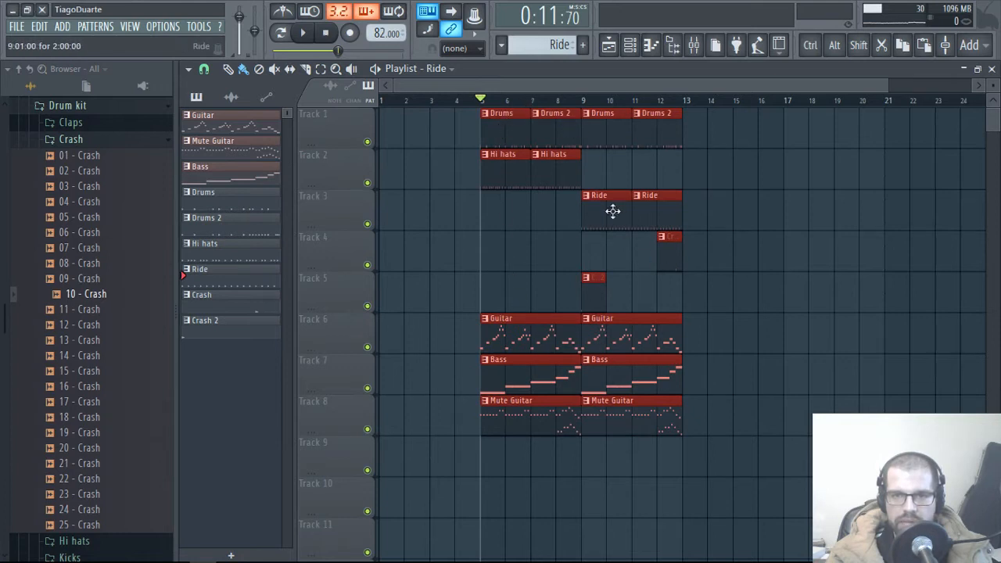
pyautogui.moveTo(612, 211); pyautogui.dragTo(901, 215)
# Step: Duplicate all clips in bars 21 to 24 so that the copies start at bar 25
pyautogui.keyDown('ctrl'); pyautogui.click(806, 254); pyautogui.keyUp('ctrl')
pyautogui.moveTo(842, 254); pyautogui.dragTo(540, 283)
pyautogui.moveTo(780, 516)
pyautogui.mouseDown()
pyautogui.moveTo(599, 117)
pyautogui.moveTo(710, 133)
pyautogui.mouseUp()
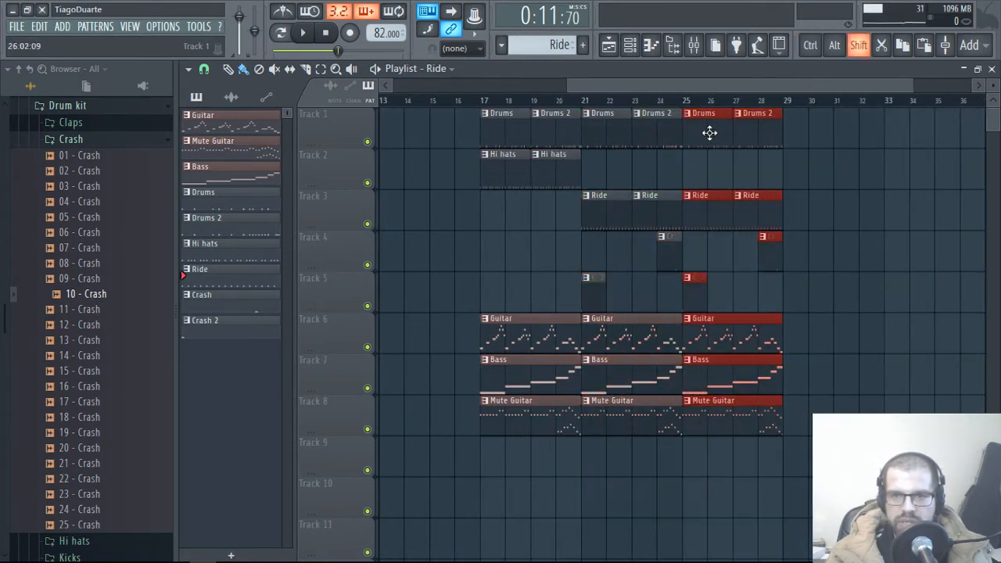
# Step: Duplicate all clips of bars 17 to 20 backwards so that the copies fill bars 5 to 16
pyautogui.keyDown('ctrl'); pyautogui.click(877, 277); pyautogui.keyUp('ctrl')
pyautogui.moveTo(788, 102); pyautogui.dragTo(582, 102)
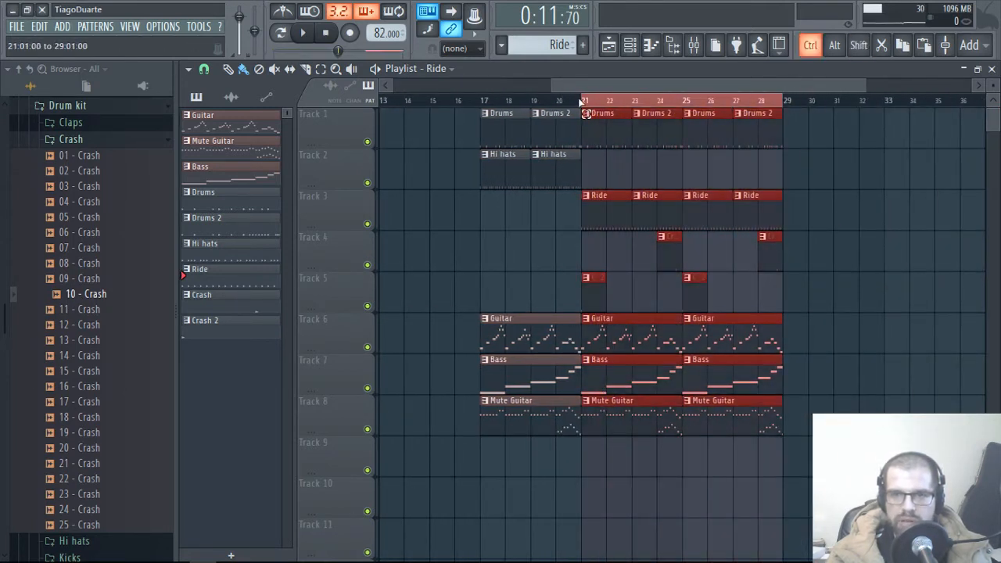
pyautogui.keyDown('ctrl'); pyautogui.click(734, 184); pyautogui.keyUp('ctrl')
pyautogui.moveTo(599, 300); pyautogui.dragTo(818, 292)
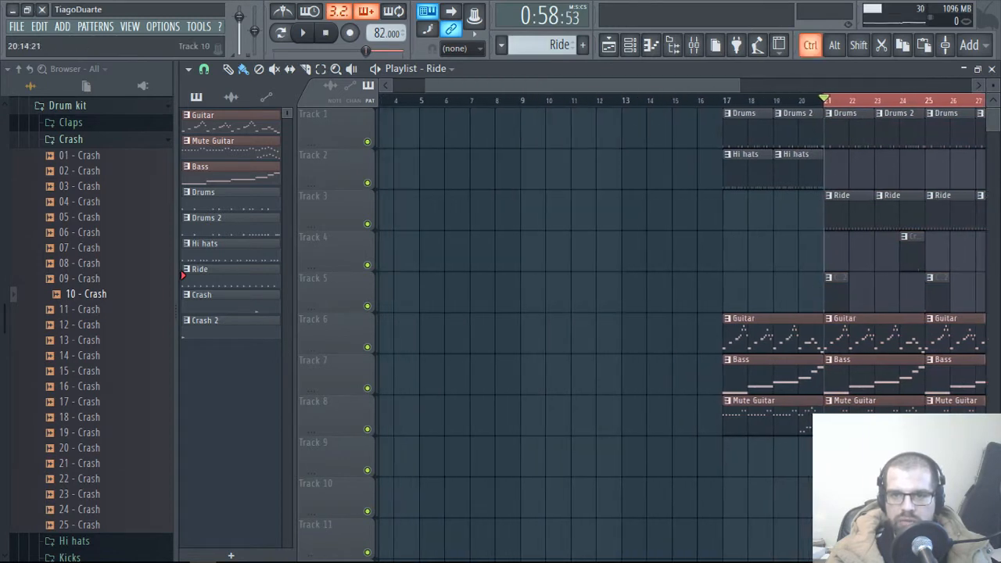
pyautogui.moveTo(826, 469); pyautogui.dragTo(709, 63)
pyautogui.click(677, 230)
pyautogui.moveTo(681, 131); pyautogui.dragTo(464, 380)
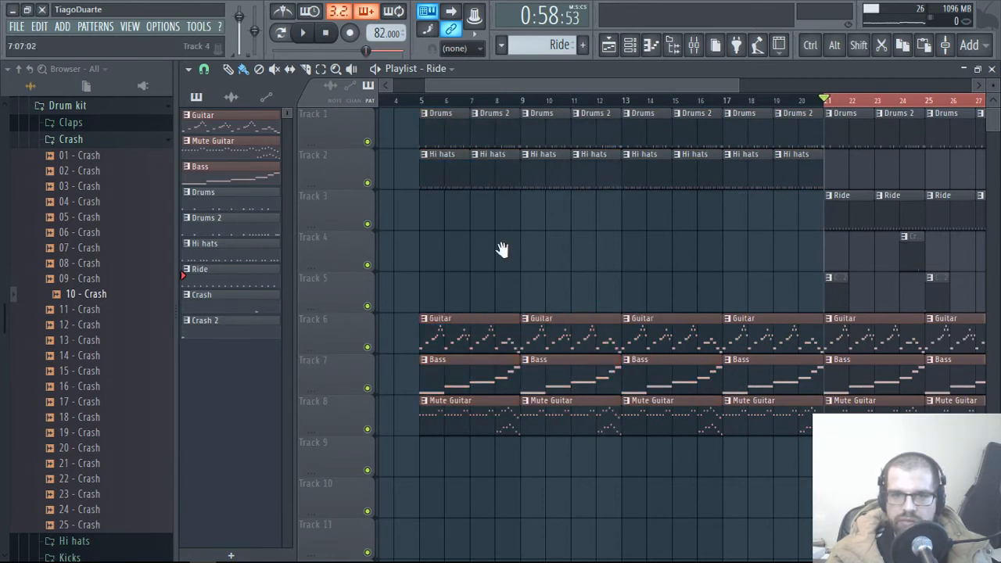
# Step: Try a copy of the Guitar clip in bars 1 to 4 of Track 6 as the intro
pyautogui.hscroll(-2, 502, 248)
pyautogui.moveTo(893, 104); pyautogui.dragTo(480, 100)
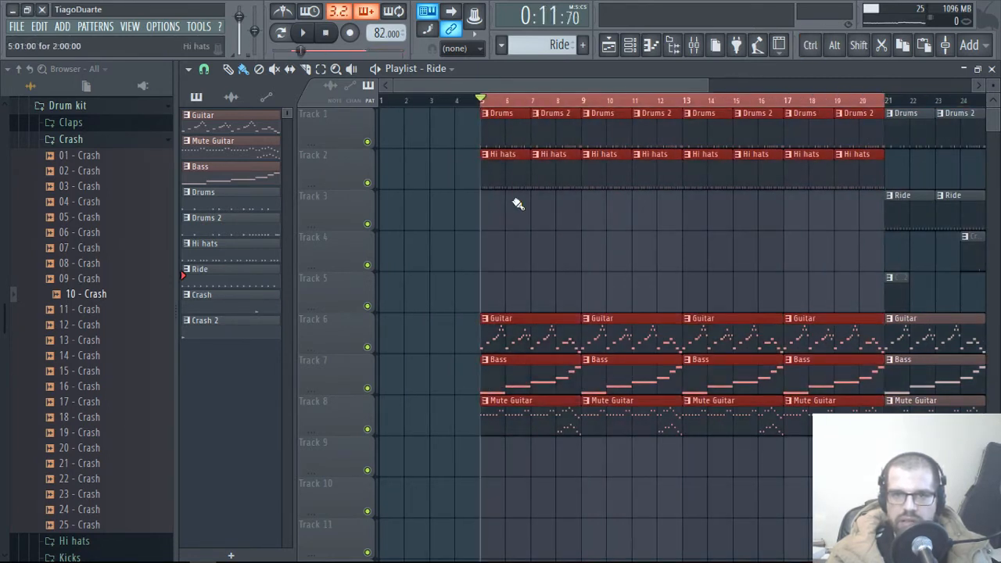
pyautogui.moveTo(516, 333); pyautogui.dragTo(414, 334)
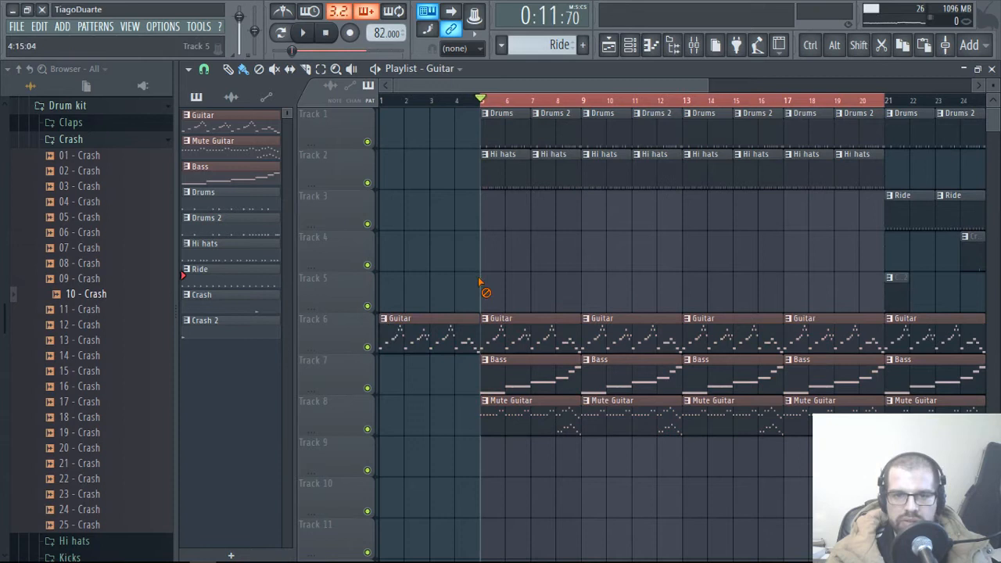
pyautogui.keyDown('ctrl'); pyautogui.click(507, 102); pyautogui.keyUp('ctrl')
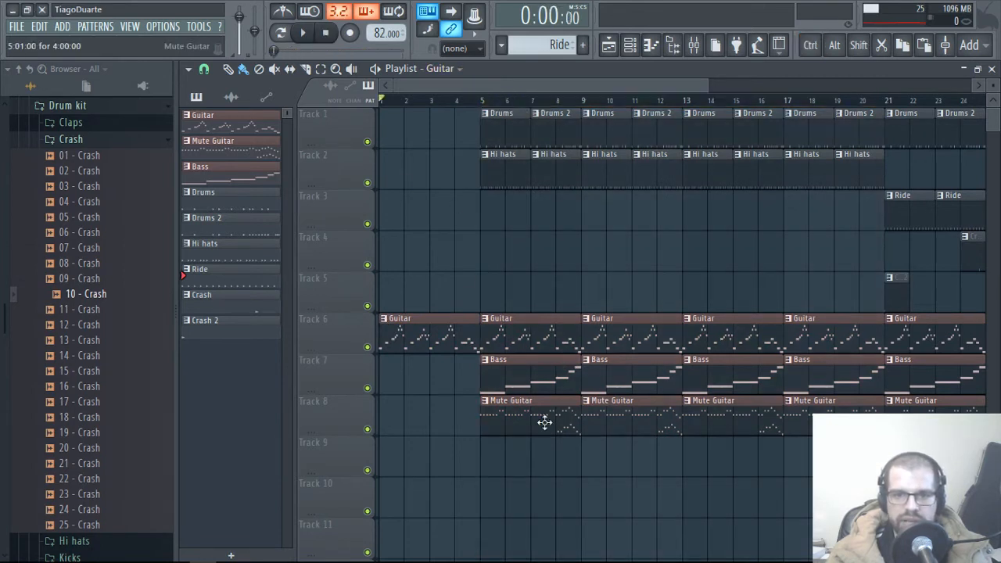
# Step: Place a Mute Guitar clip in bars 1 to 4 of Track 8 and delete the Guitar clip from those bars
pyautogui.click(411, 426)
pyautogui.rightClick(437, 343)
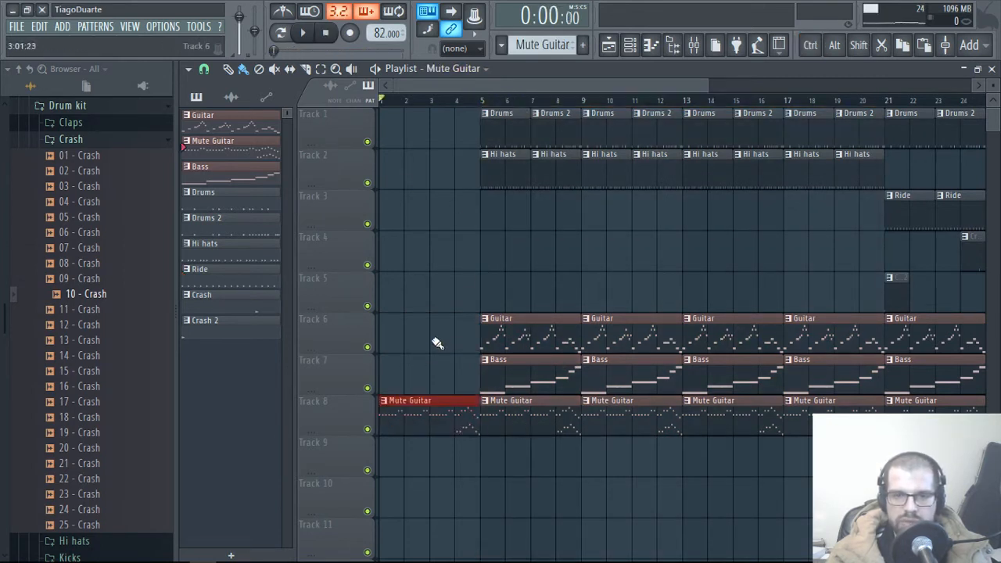
pyautogui.rightClick(536, 420)
pyautogui.click(538, 414)
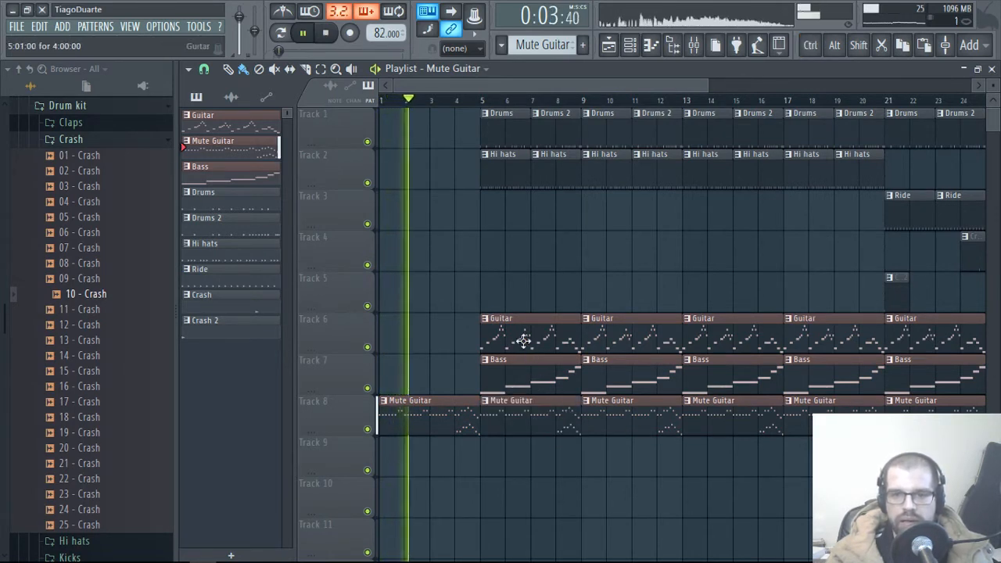
# Step: Delete the four Guitar clips in bars 5 to 20 of Track 6
pyautogui.rightClick(547, 337)
pyautogui.rightClick(623, 339)
pyautogui.moveTo(824, 415); pyautogui.dragTo(770, 404)
pyautogui.rightClick(756, 337)
pyautogui.rightClick(641, 334)
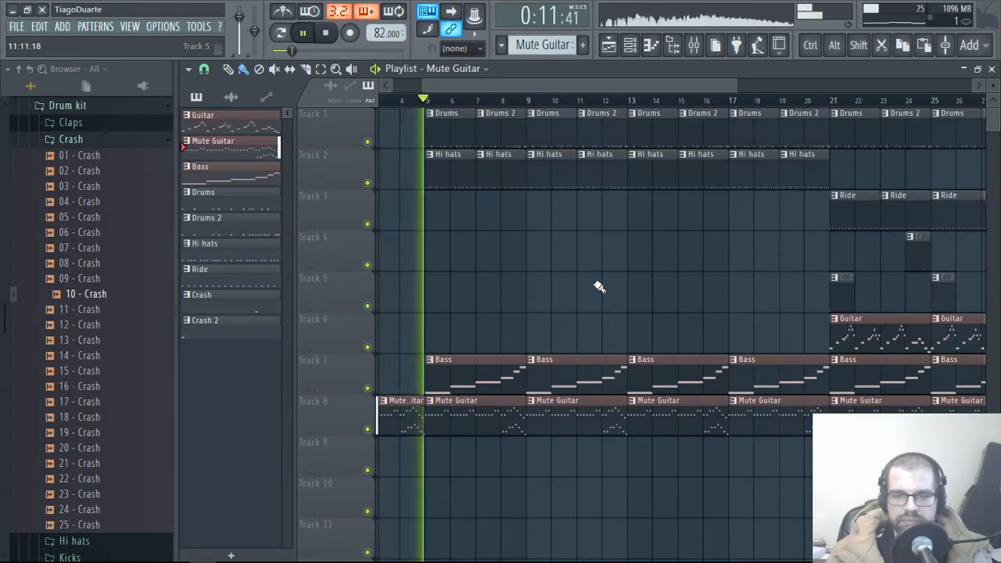
# Step: Hide the browser and select bars 5 to 28 of the playlist as the playback range
pyautogui.scroll(-2, 601, 292)
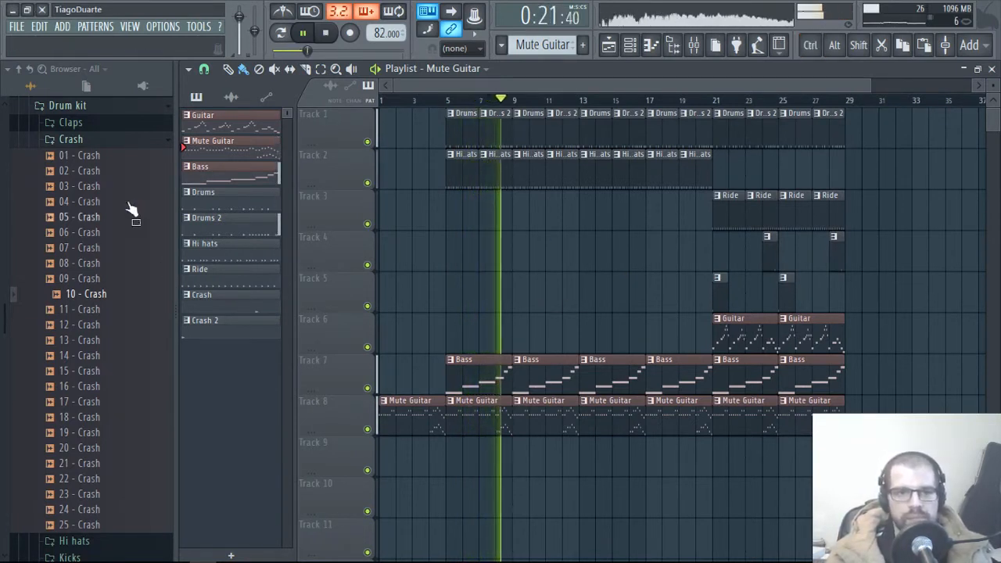
pyautogui.click(19, 70)
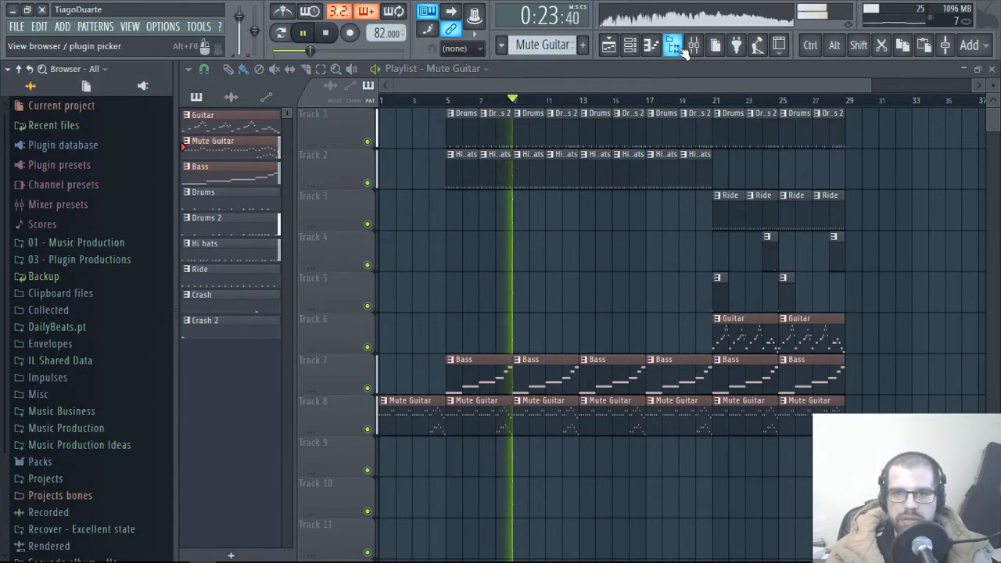
pyautogui.click(673, 45)
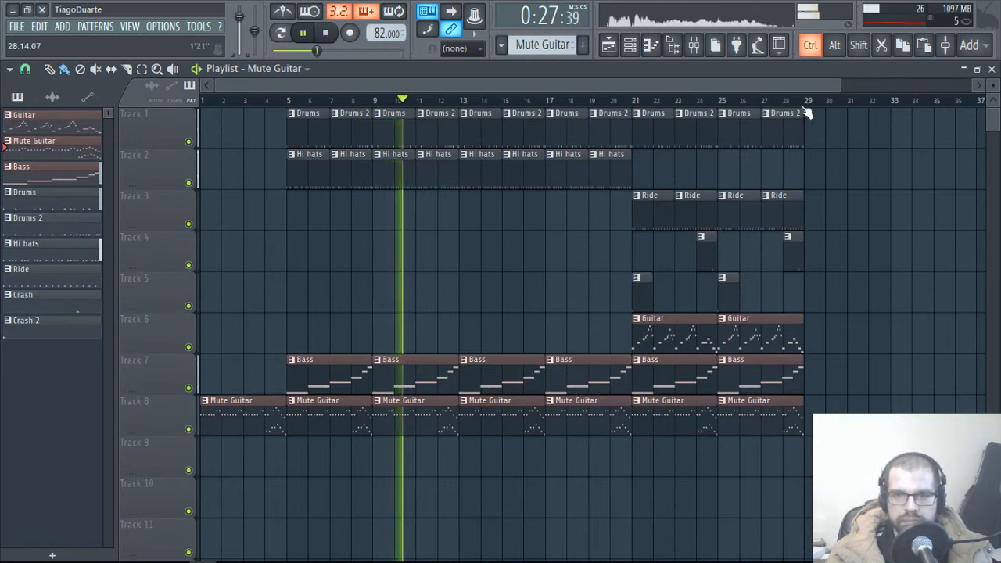
pyautogui.moveTo(797, 102); pyautogui.dragTo(245, 127)
pyautogui.click(371, 264)
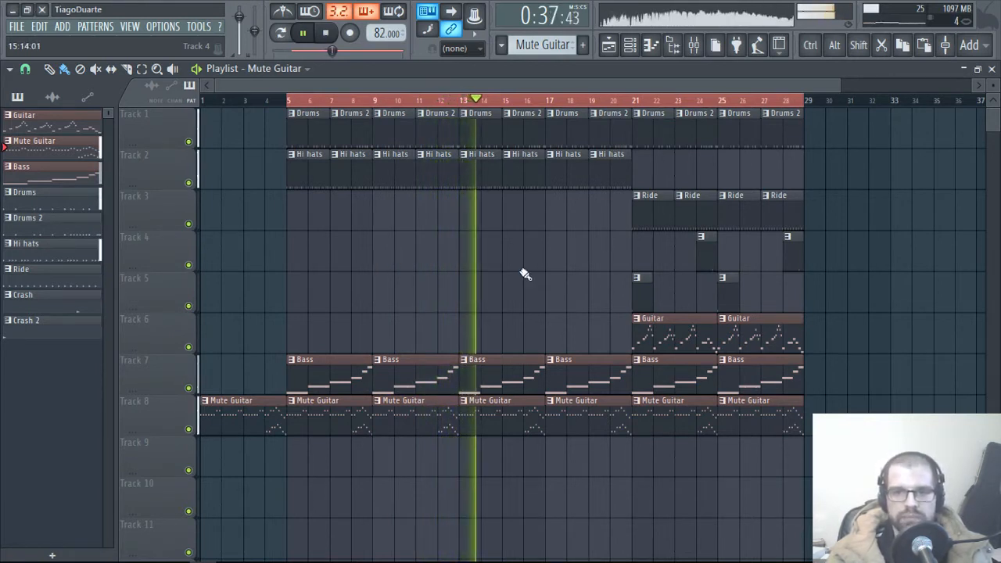
# Step: Add Crash 2 clips at bars 5 and 13 of Track 5 and a Crash clip at bar 20 of Track 4
pyautogui.click(635, 290)
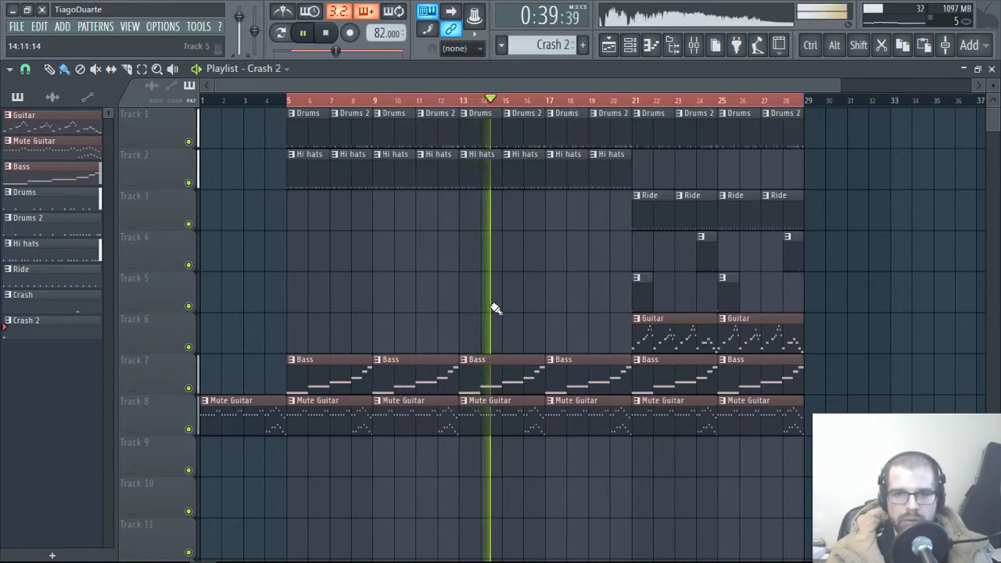
pyautogui.click(469, 297)
pyautogui.click(297, 299)
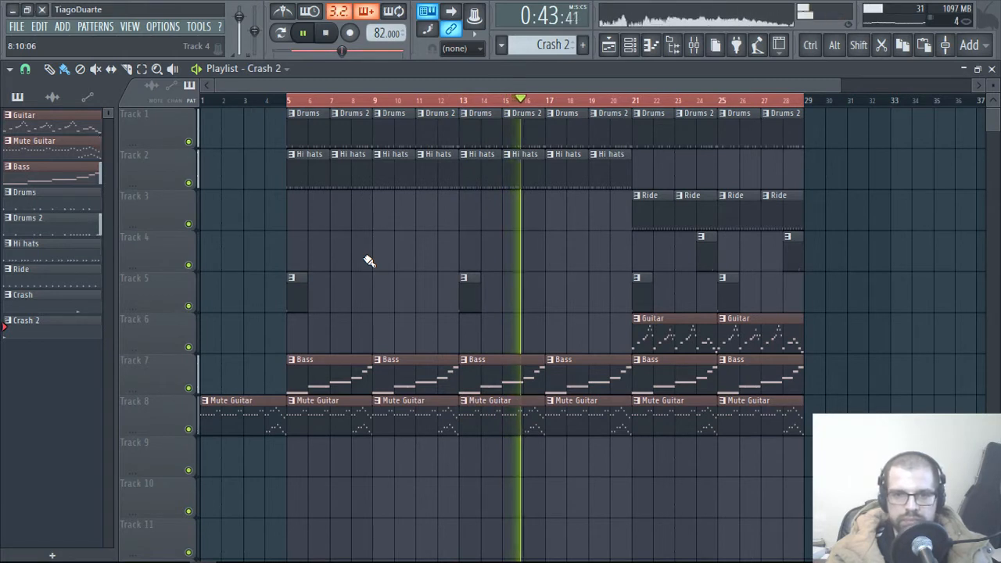
pyautogui.click(704, 260)
pyautogui.click(617, 253)
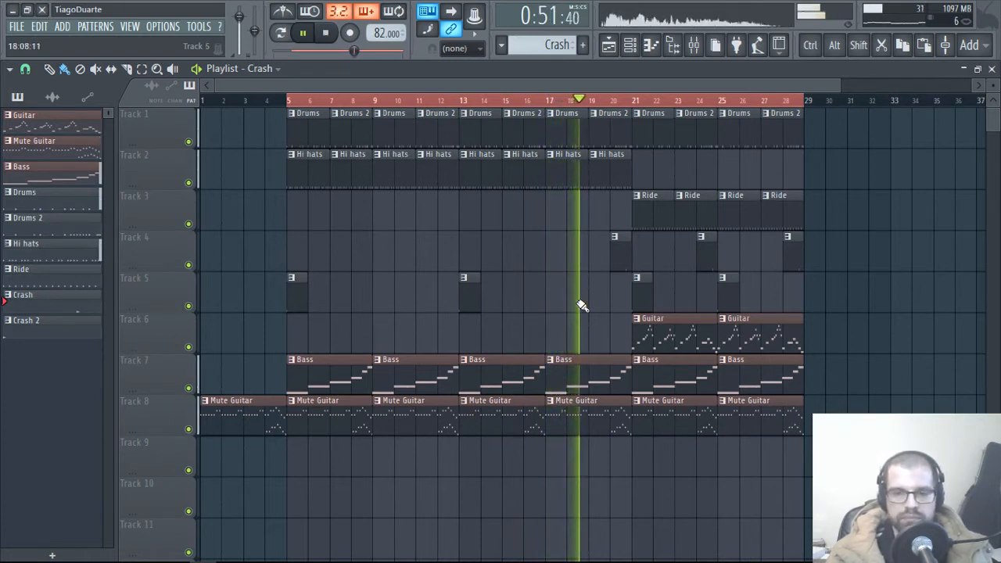
# Step: Delete the two Mute Guitar clips in bars 21 to 28 of Track 8
pyautogui.rightClick(677, 412)
pyautogui.rightClick(754, 419)
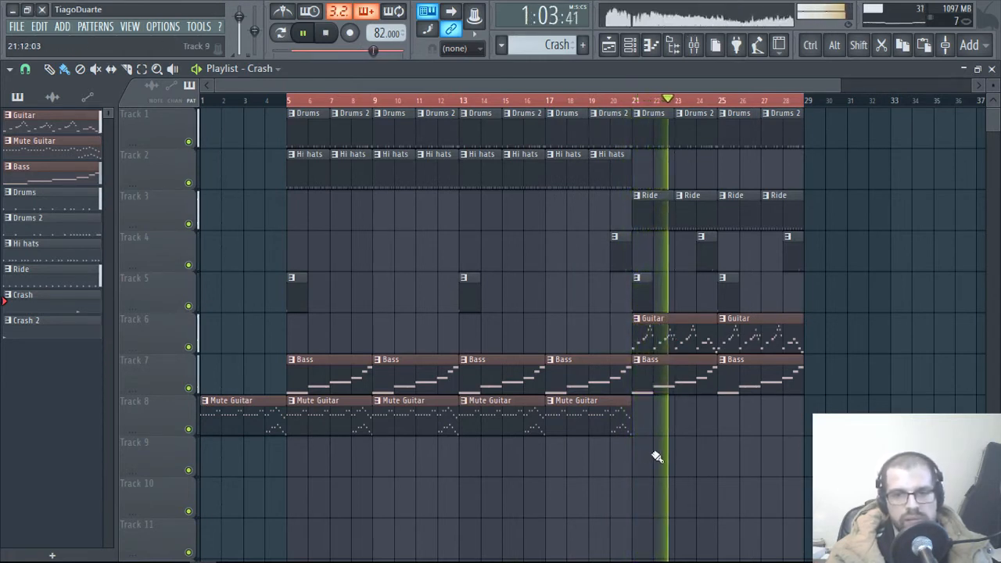
# Step: Check the Guitar track's volume in the mixer and return to the playlist
pyautogui.click(696, 47)
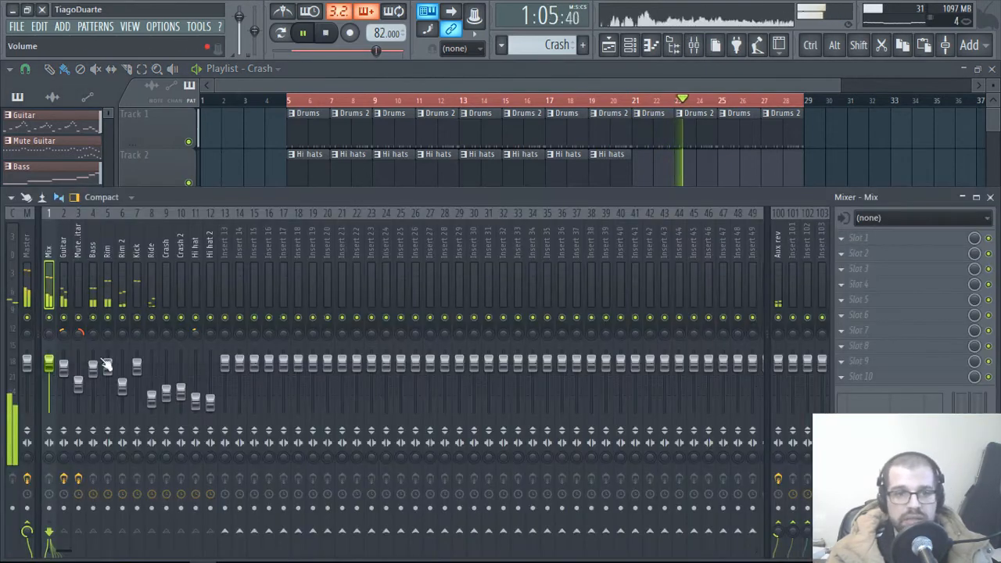
pyautogui.click(65, 366)
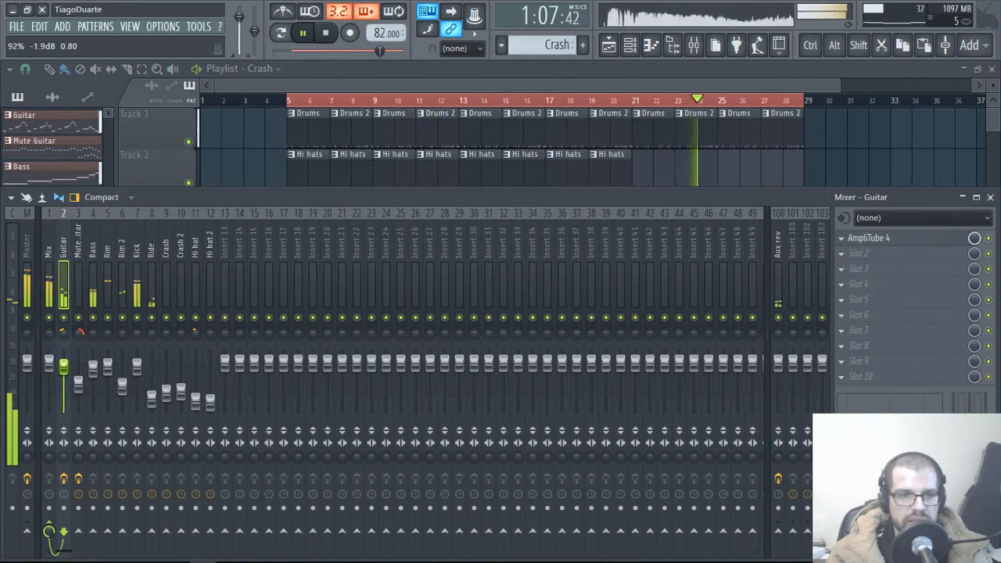
pyautogui.click(402, 81)
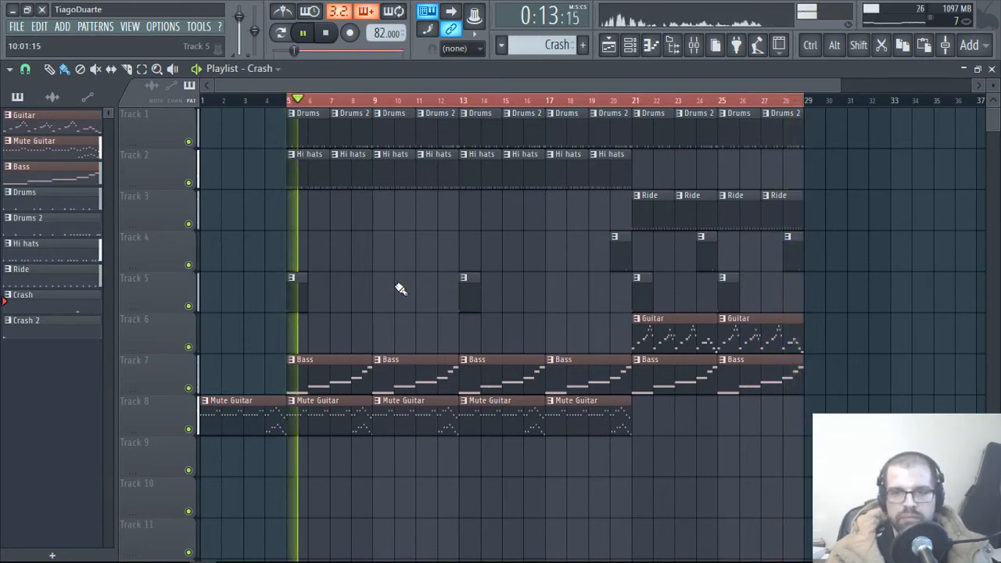
# Step: Stop playback and move the Guitar track down to Track 8, below the Bass and Mute Guitar tracks
pyautogui.scroll(-1, 400, 289)
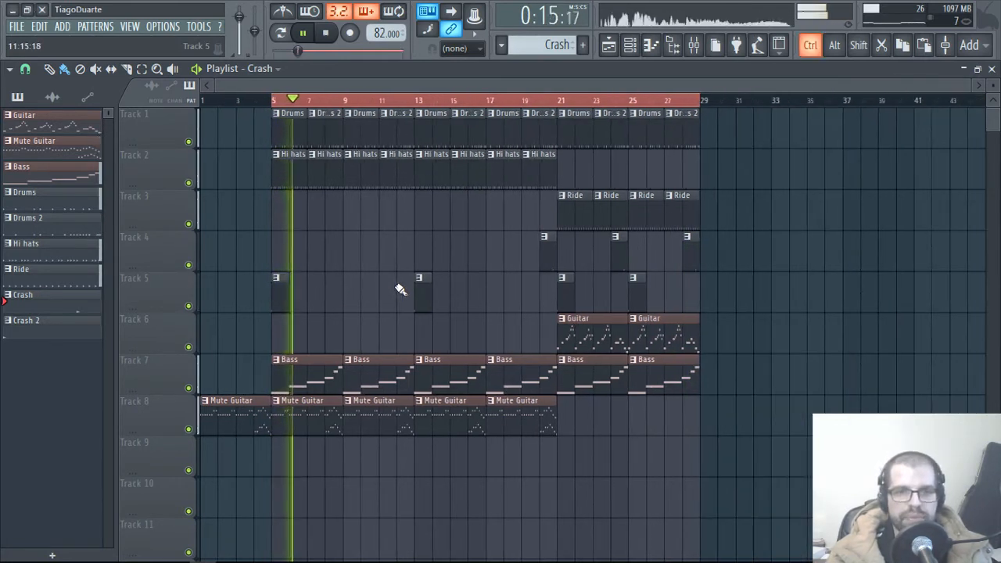
pyautogui.scroll(2, 355, 266)
pyautogui.press('space')
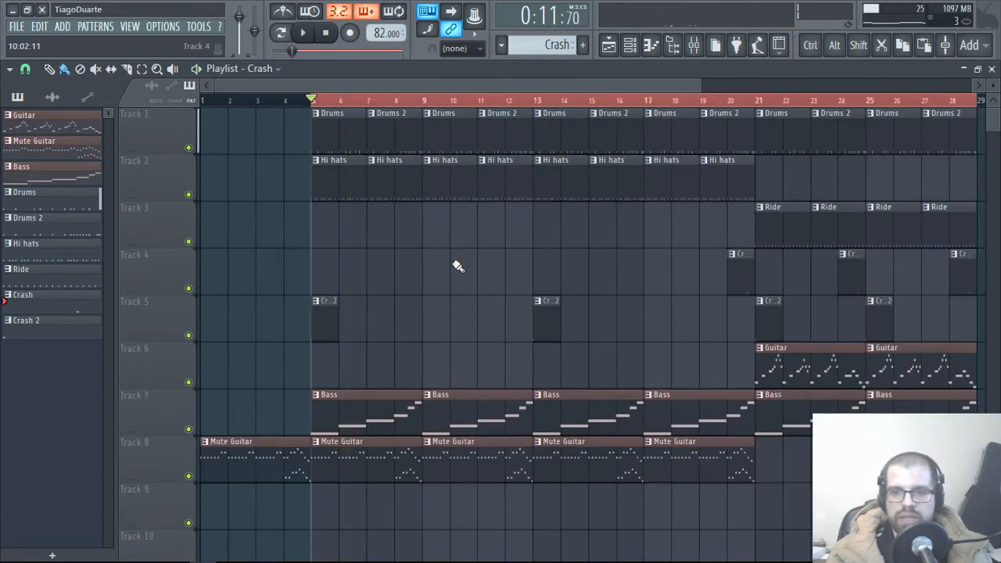
pyautogui.scroll(-1, 150, 373)
pyautogui.scroll(-1, 152, 412)
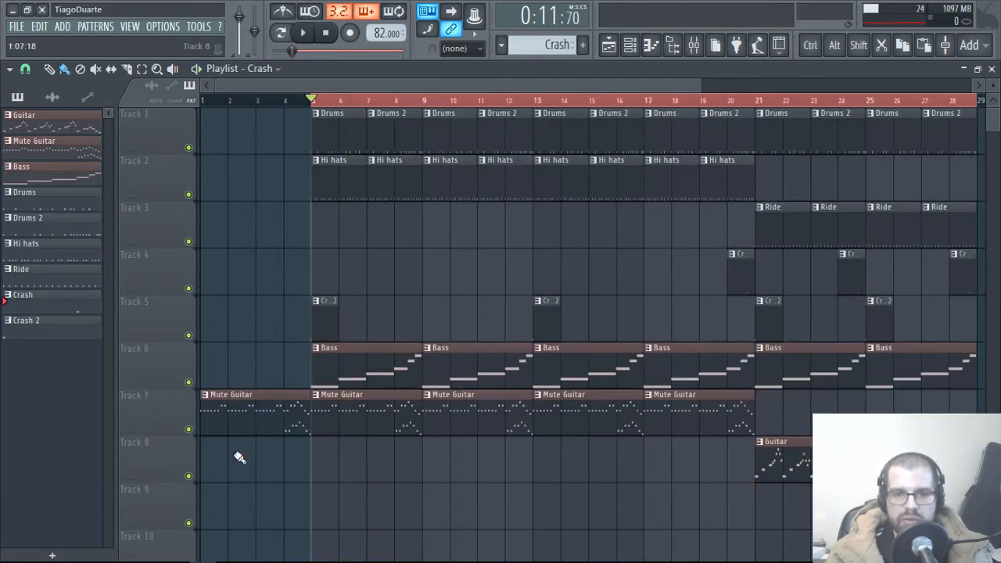
pyautogui.moveTo(233, 470); pyautogui.dragTo(685, 419)
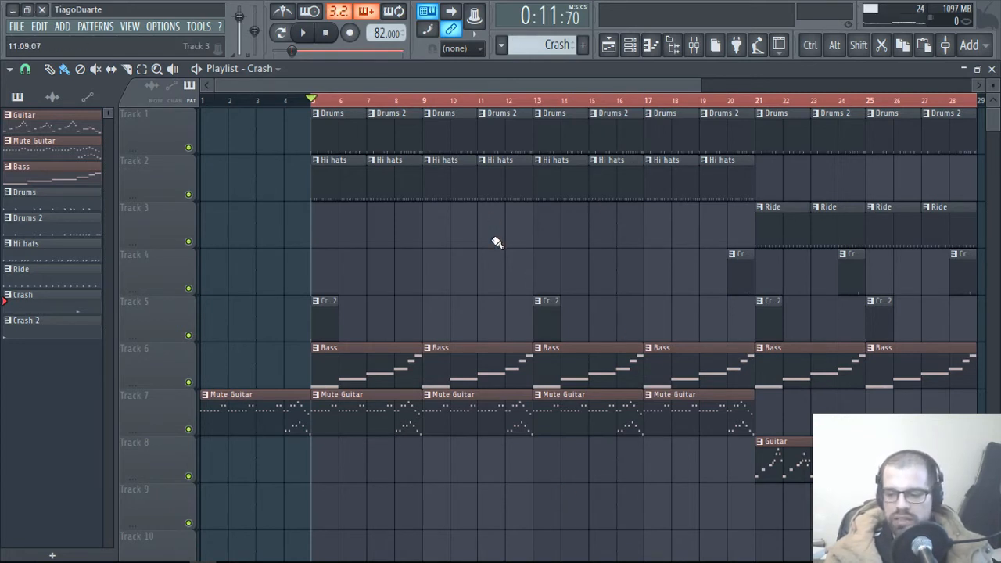
# Step: Play back the arrangement from bar 5 and select bars 21 to 28 as the playback range
pyautogui.press('space')
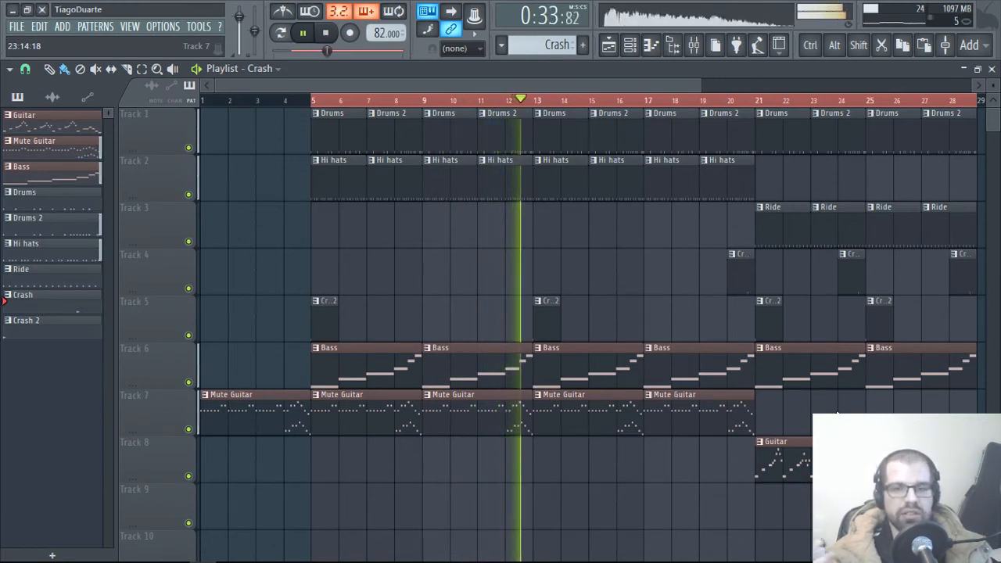
pyautogui.scroll(-2, 706, 324)
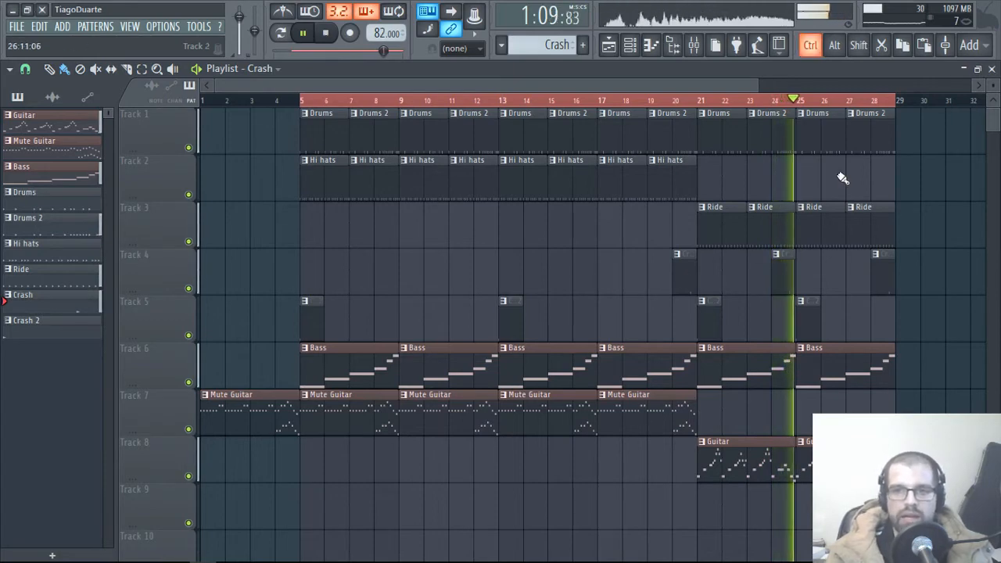
pyautogui.moveTo(900, 102); pyautogui.dragTo(698, 101)
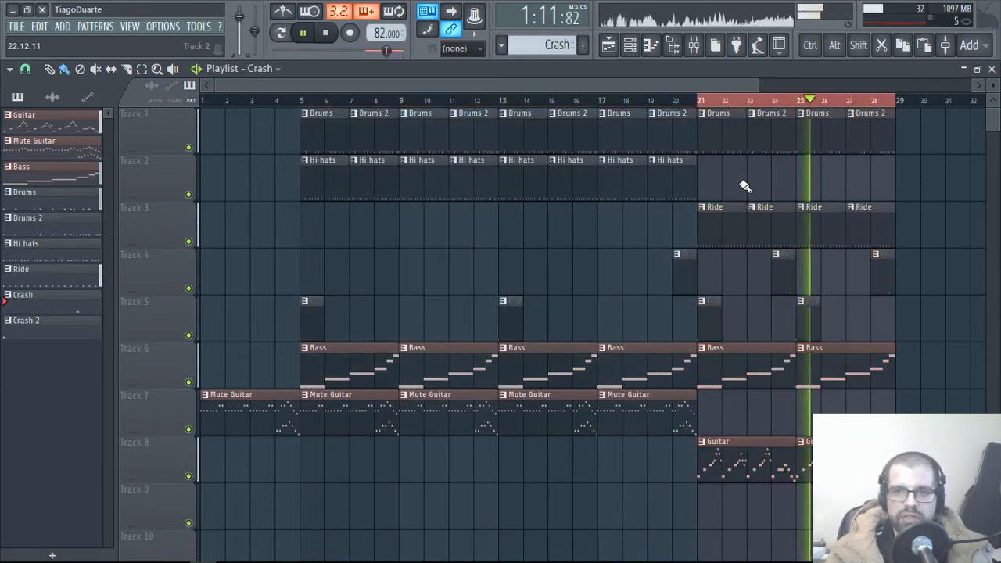
pyautogui.scroll(5, 779, 342)
pyautogui.scroll(-1, 776, 342)
pyautogui.moveTo(782, 343); pyautogui.dragTo(581, 356)
pyautogui.press('space')
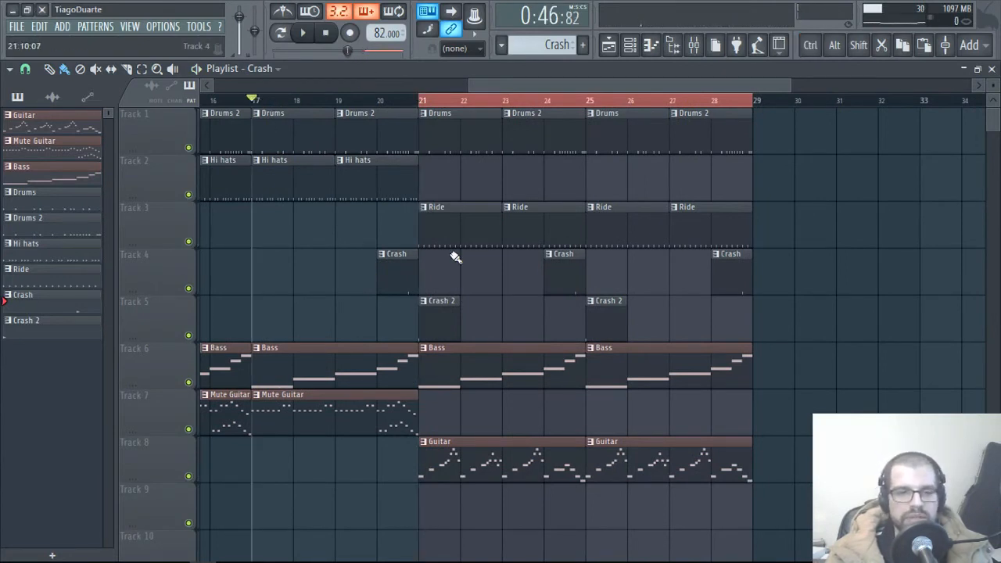
# Step: Play back short passages of the arrangement from bar 17 and from bar 21
pyautogui.press('space')
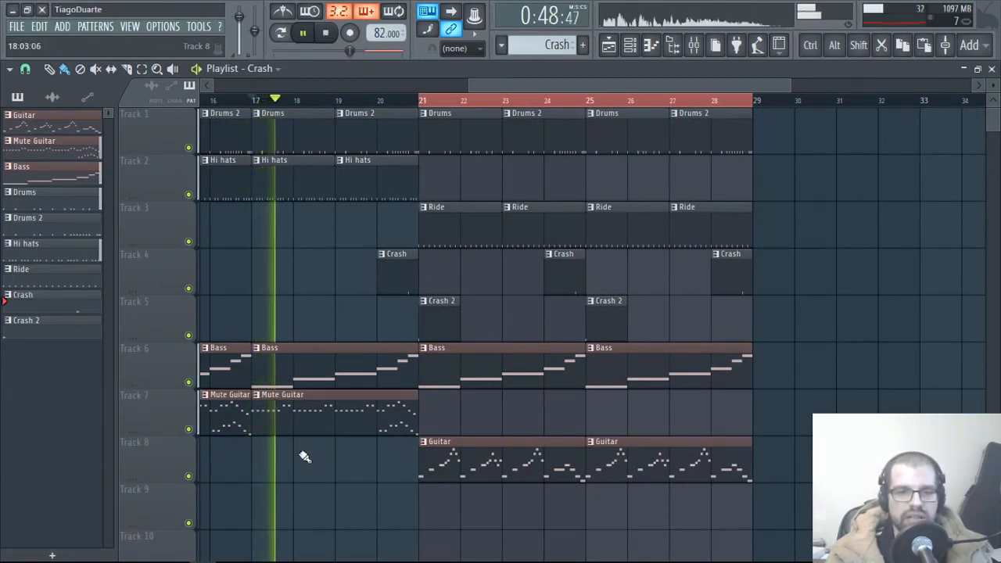
pyautogui.moveTo(305, 457); pyautogui.dragTo(295, 387)
pyautogui.press('space')
pyautogui.click(428, 102)
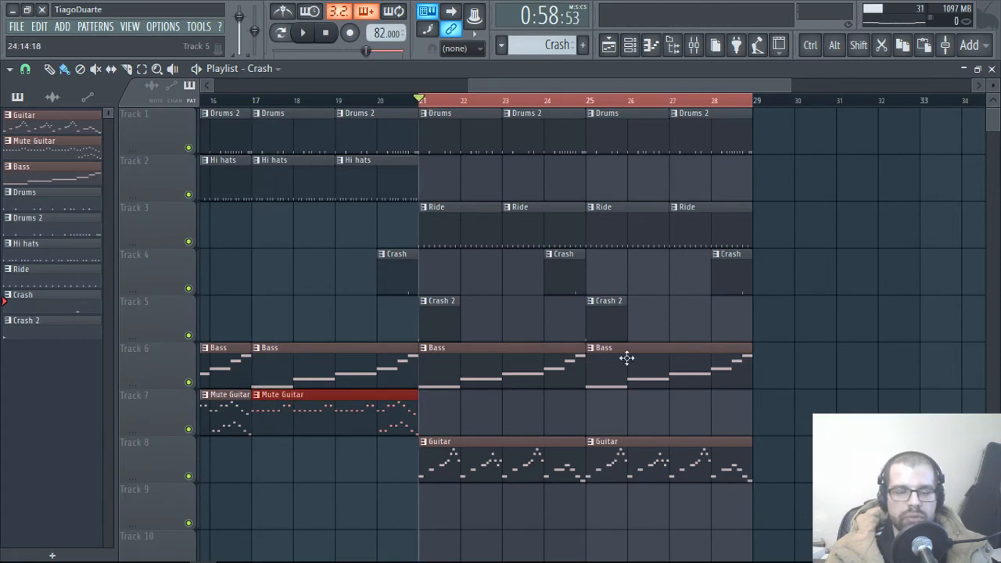
pyautogui.press('space')
pyautogui.press('space')
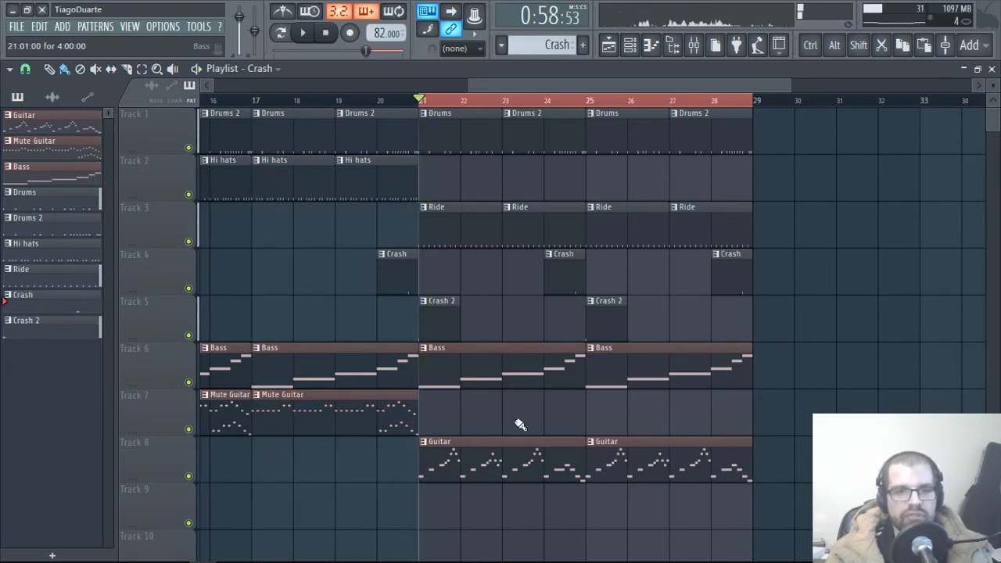
# Step: Close the playlist and load Fruity Blood Overdrive into the first effect slot of the Bass mixer track
pyautogui.click(991, 70)
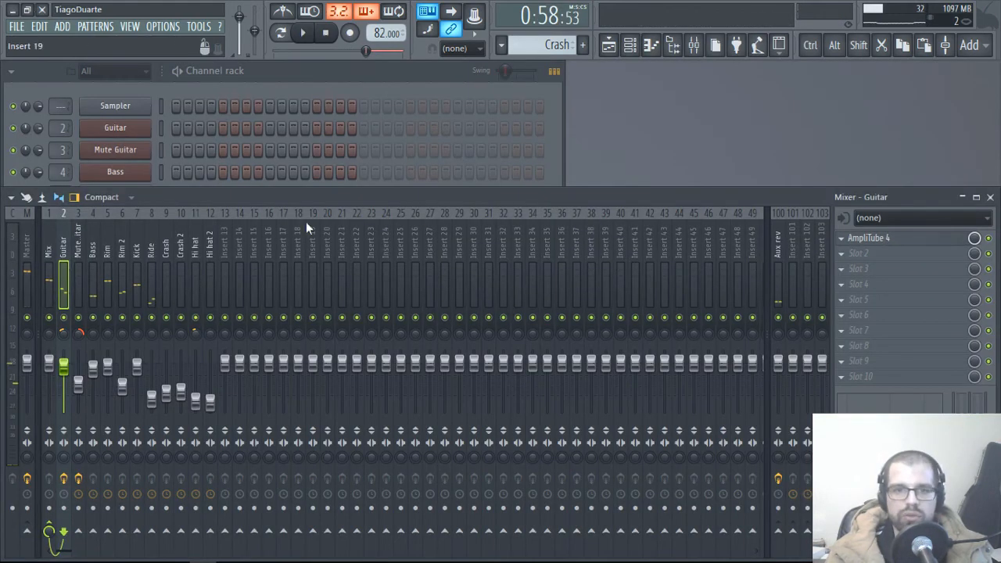
pyautogui.click(94, 242)
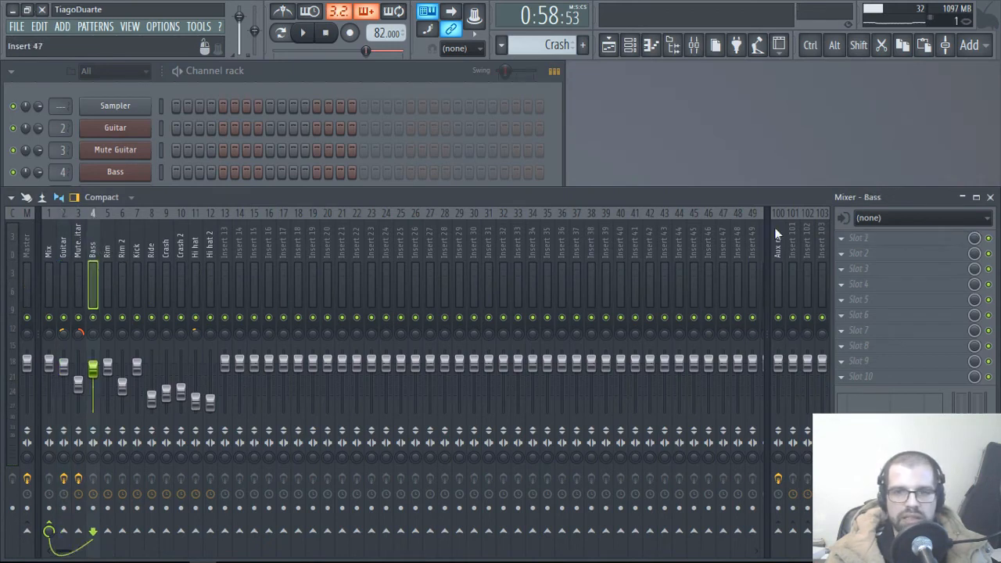
pyautogui.click(885, 246)
pyautogui.moveTo(788, 312)
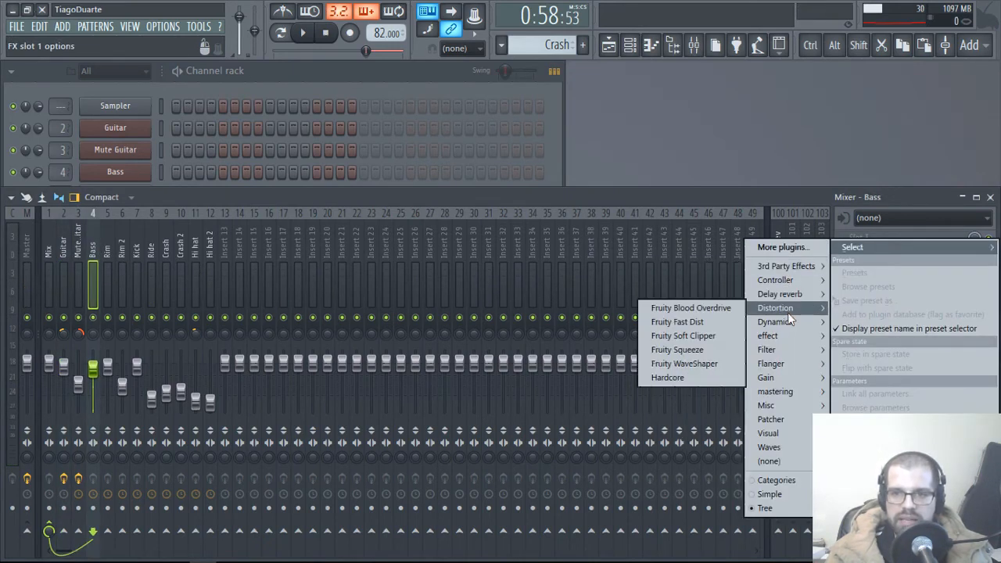
pyautogui.click(690, 309)
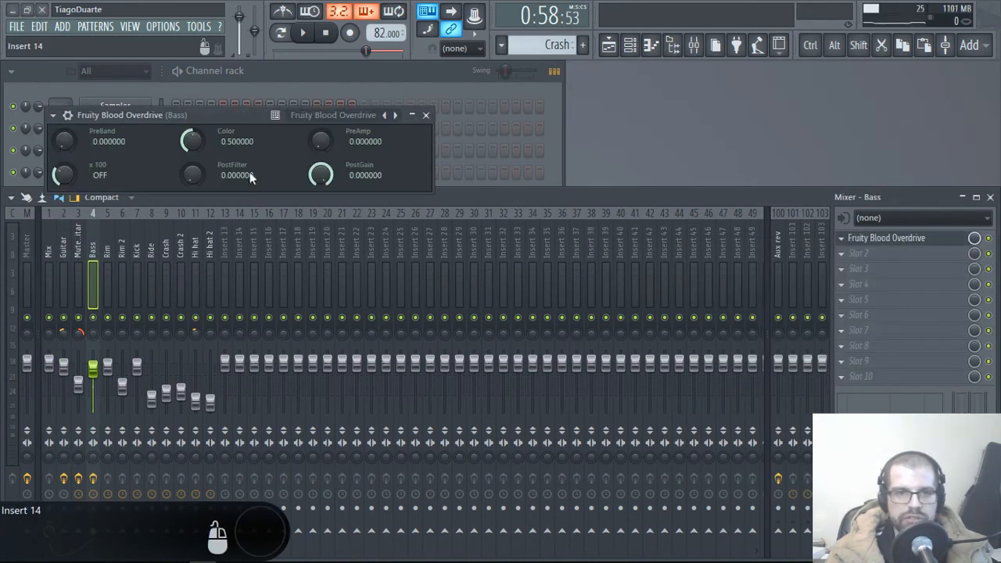
# Step: Move the overdrive window clear of the mixer tracks and play back the chorus with the bass overdrive bypassed
pyautogui.moveTo(306, 126); pyautogui.dragTo(427, 125)
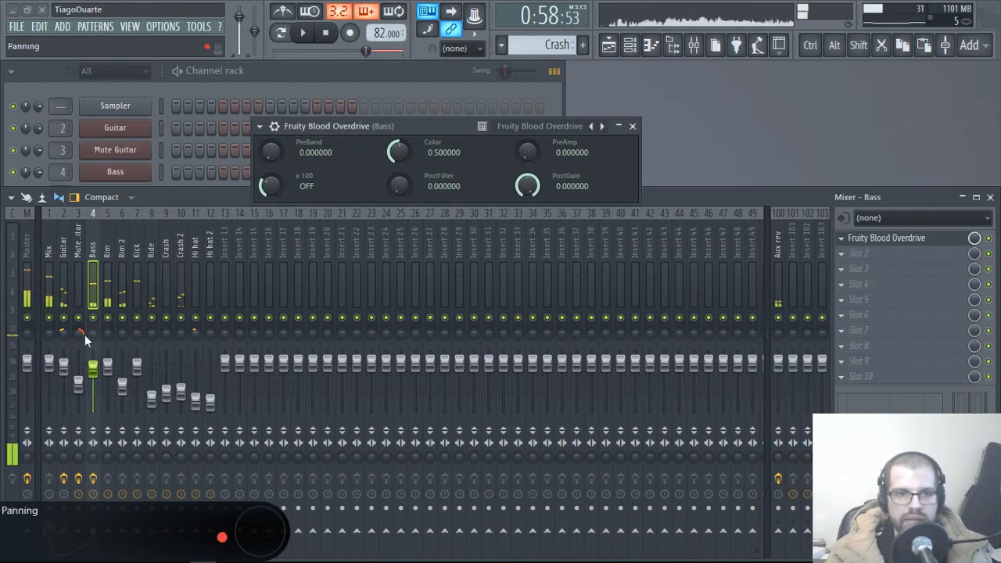
pyautogui.click(988, 238)
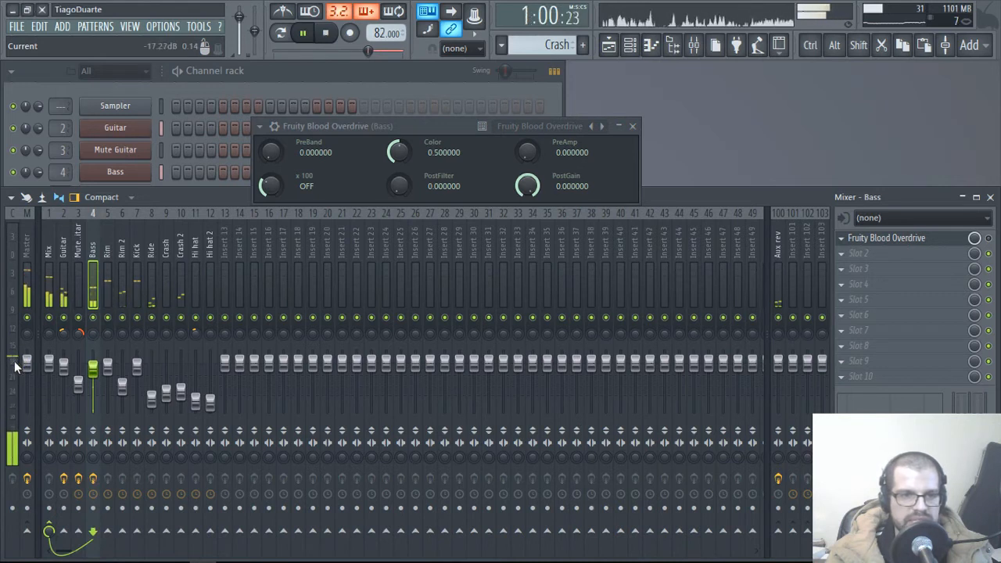
pyautogui.press('space')
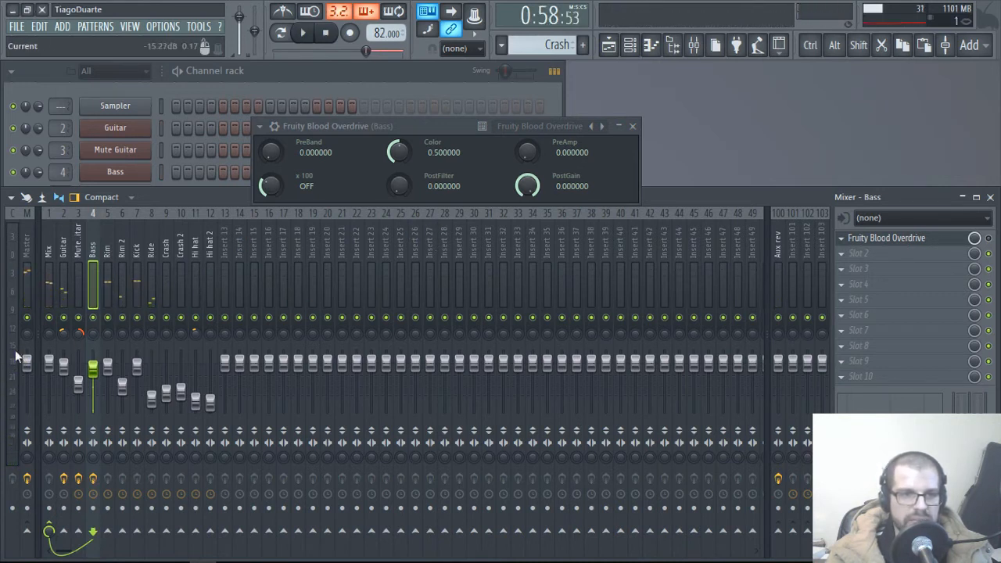
# Step: Set the bass overdrive to x100 ON, PreAmp 0.284996, Color 0.097506 and PostGain -0.78998 while playing the chorus
pyautogui.moveTo(524, 199); pyautogui.dragTo(527, 130)
pyautogui.press('space')
pyautogui.press('space')
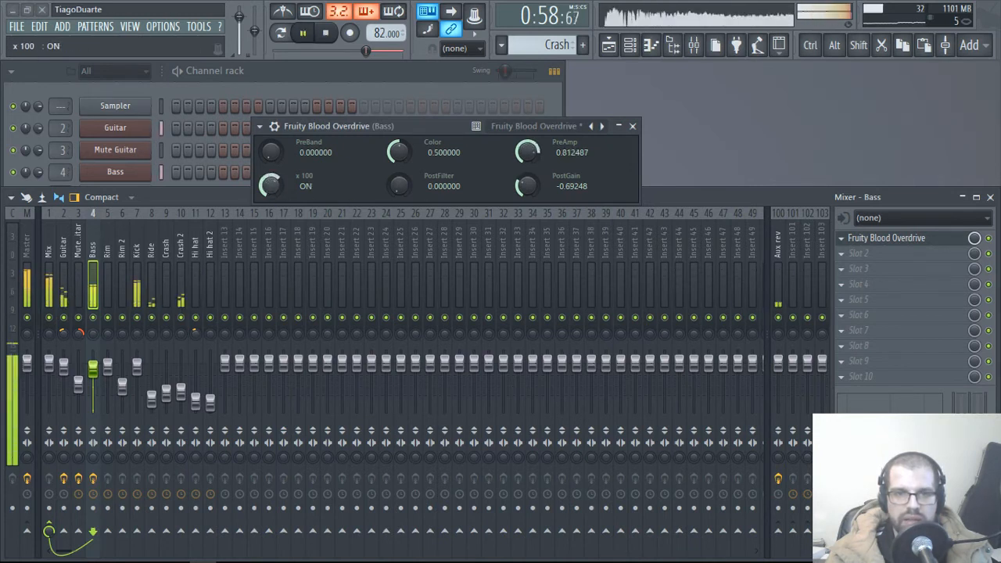
pyautogui.moveTo(526, 185); pyautogui.dragTo(526, 190)
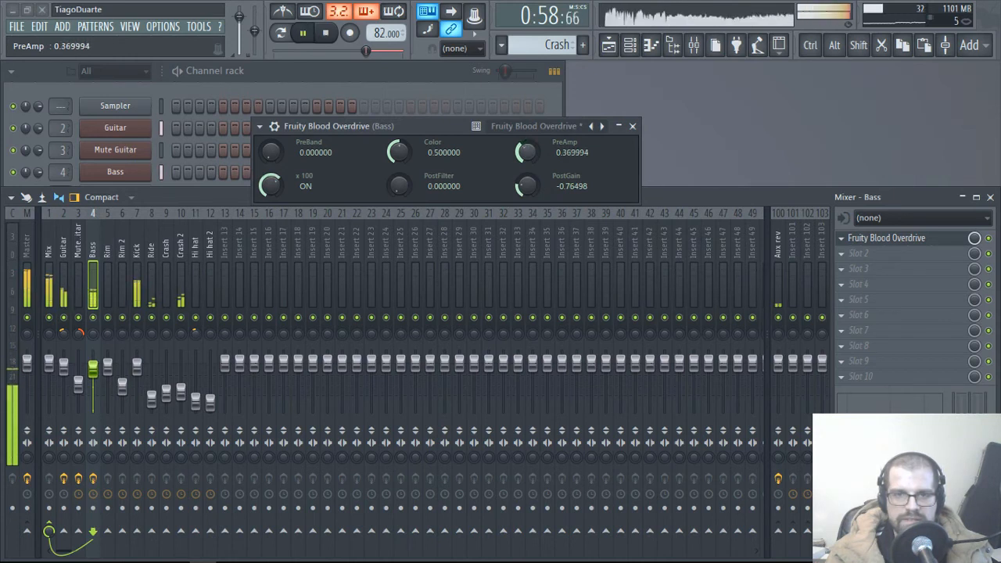
pyautogui.moveTo(527, 190); pyautogui.dragTo(528, 189)
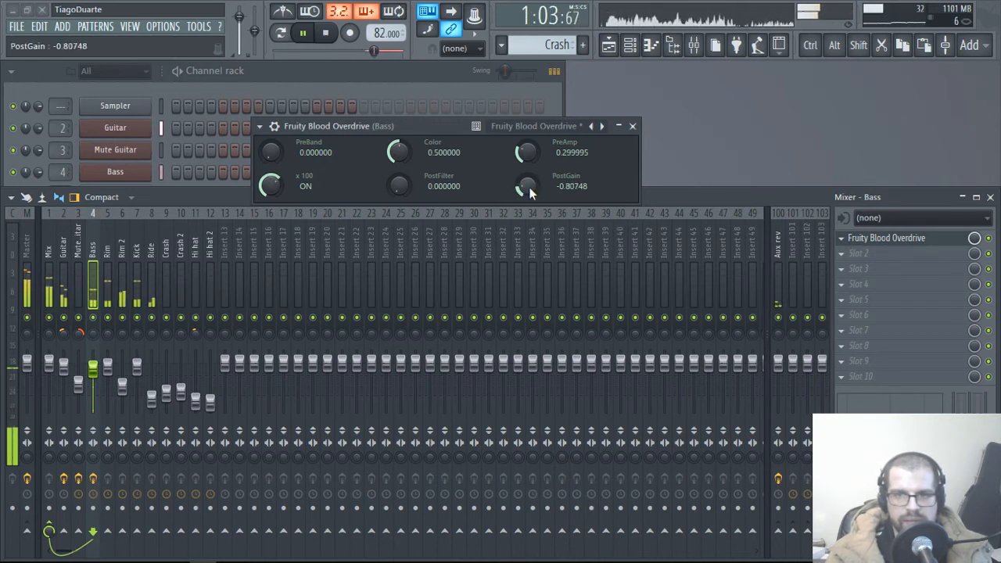
pyautogui.moveTo(526, 153); pyautogui.dragTo(526, 158)
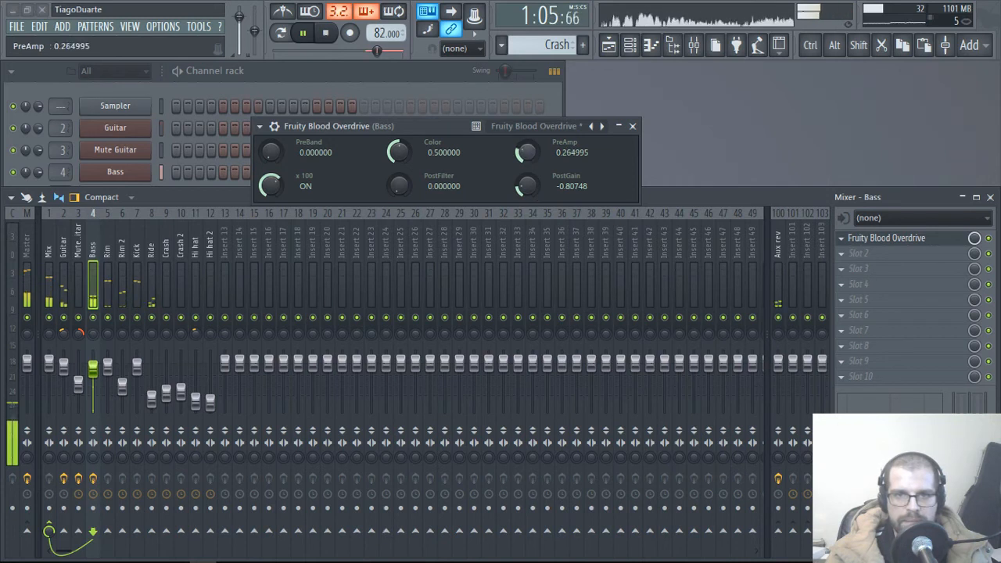
pyautogui.moveTo(405, 152); pyautogui.dragTo(406, 133)
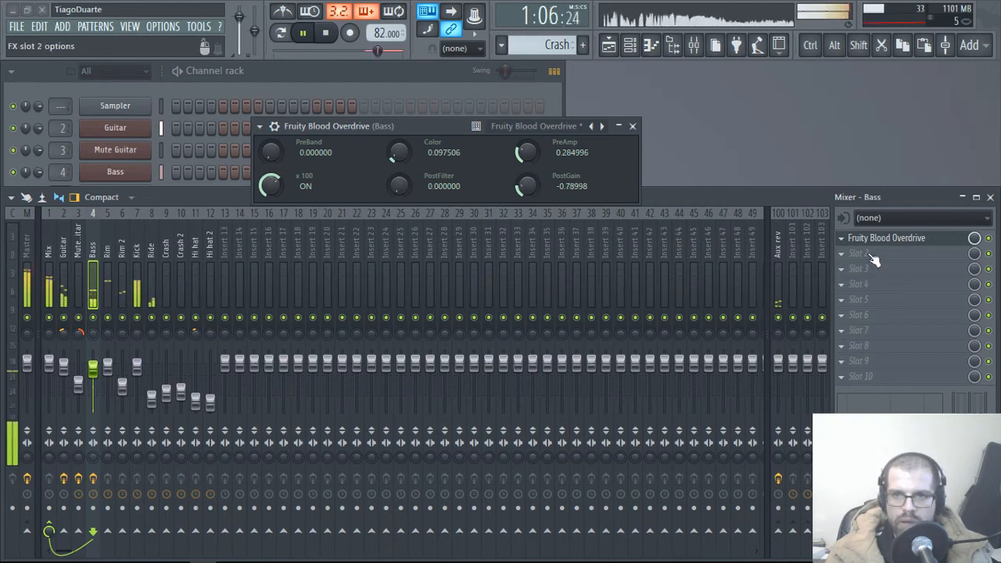
# Step: Load FidelityEQ into the Bass track's second effect slot, switch on its LP filter with a lowered frequency, and close both effect windows
pyautogui.click(842, 253)
pyautogui.moveTo(786, 266)
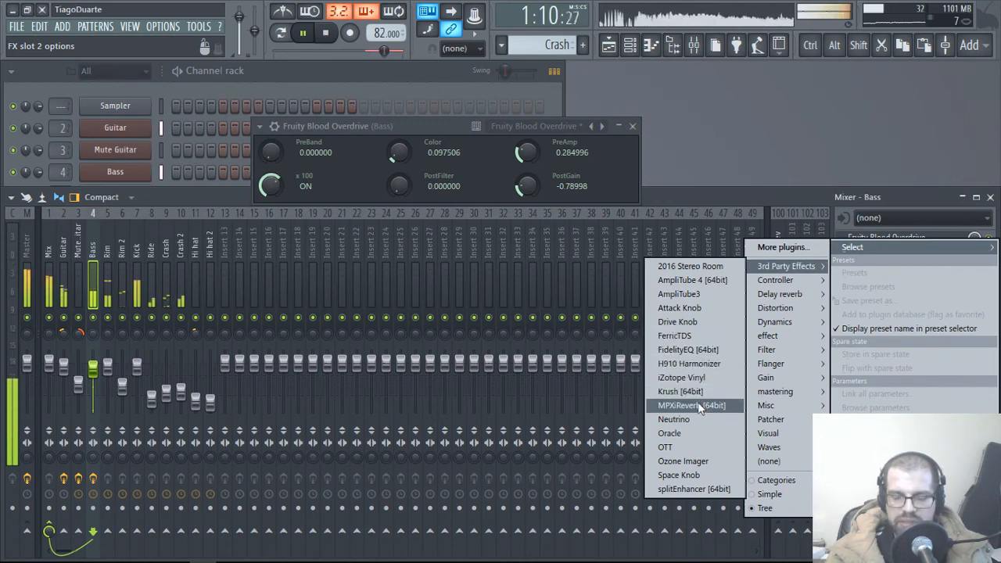
pyautogui.click(689, 349)
pyautogui.click(493, 197)
pyautogui.moveTo(491, 263); pyautogui.dragTo(509, 409)
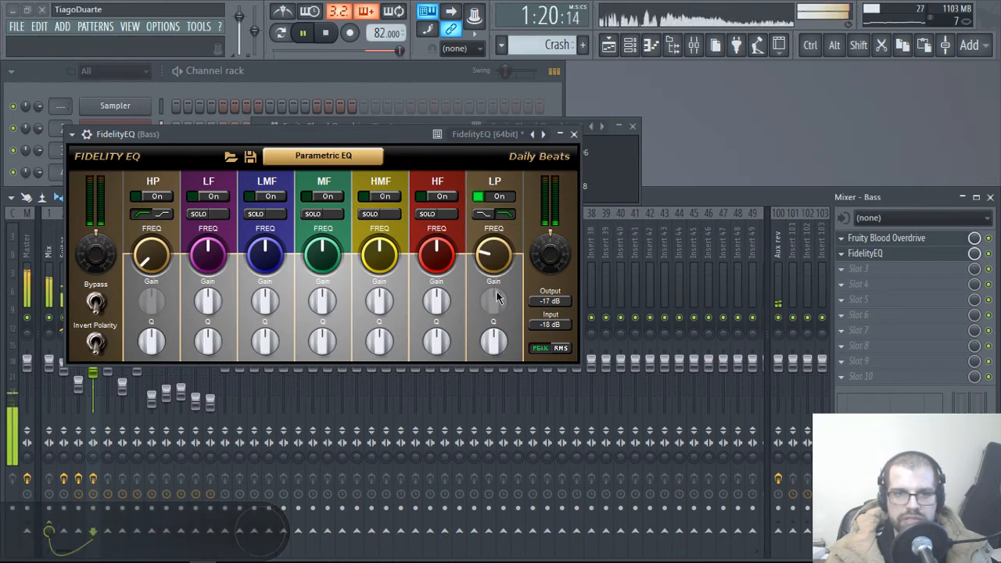
pyautogui.click(574, 134)
pyautogui.click(633, 126)
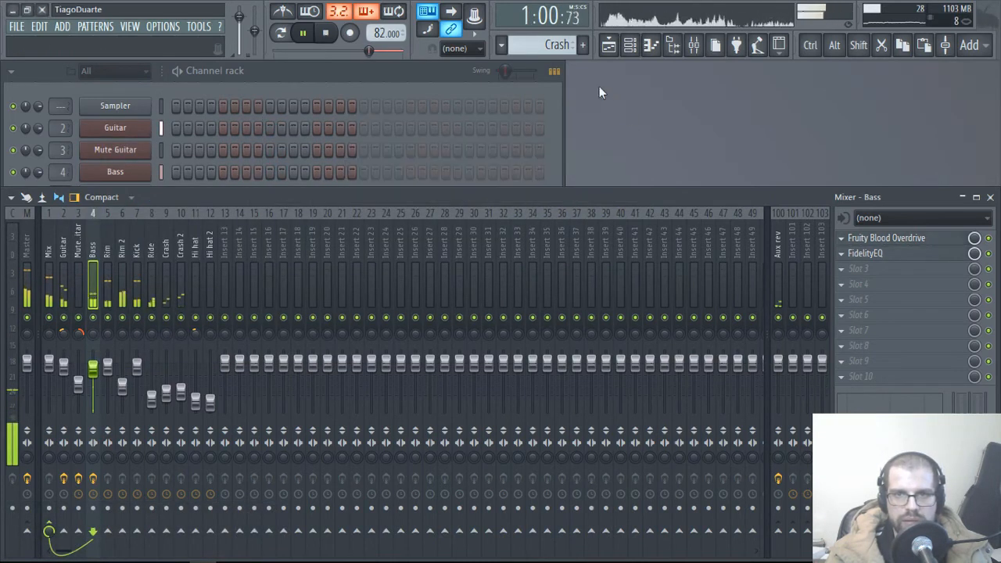
# Step: Play back the chorus with the bass overdrive bypassed for comparison, and switch the overdrive back on
pyautogui.press('space')
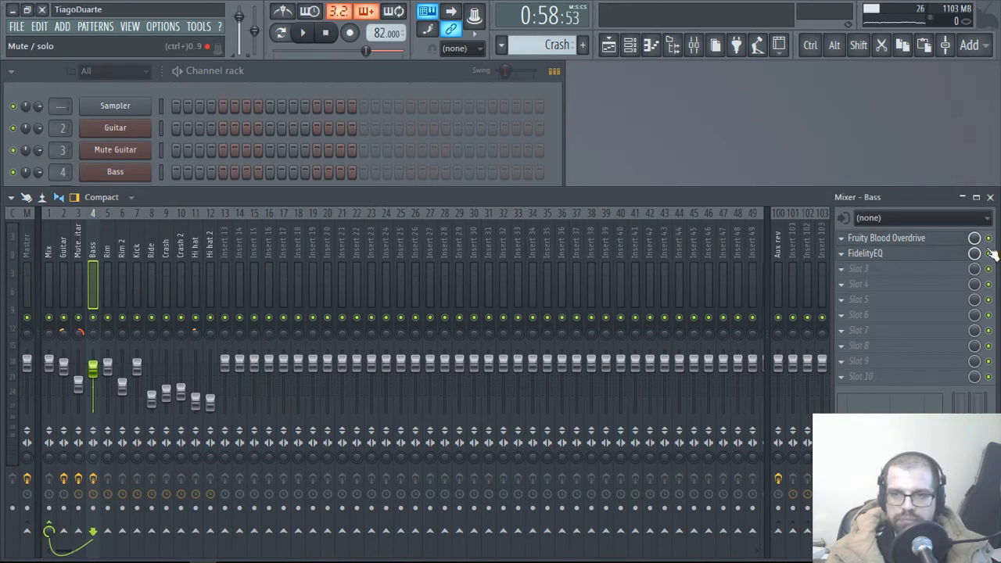
pyautogui.press('space')
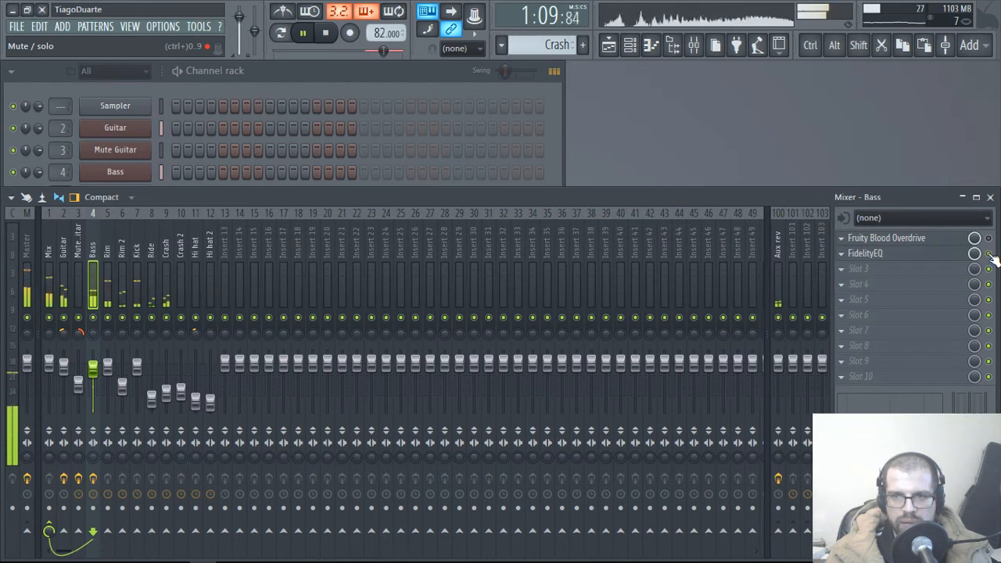
pyautogui.press('space')
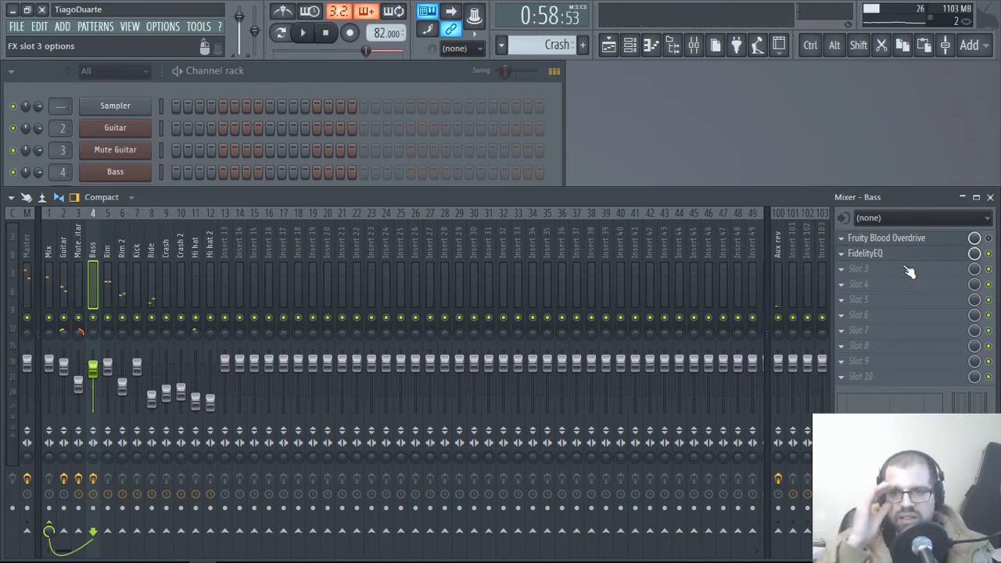
pyautogui.click(987, 238)
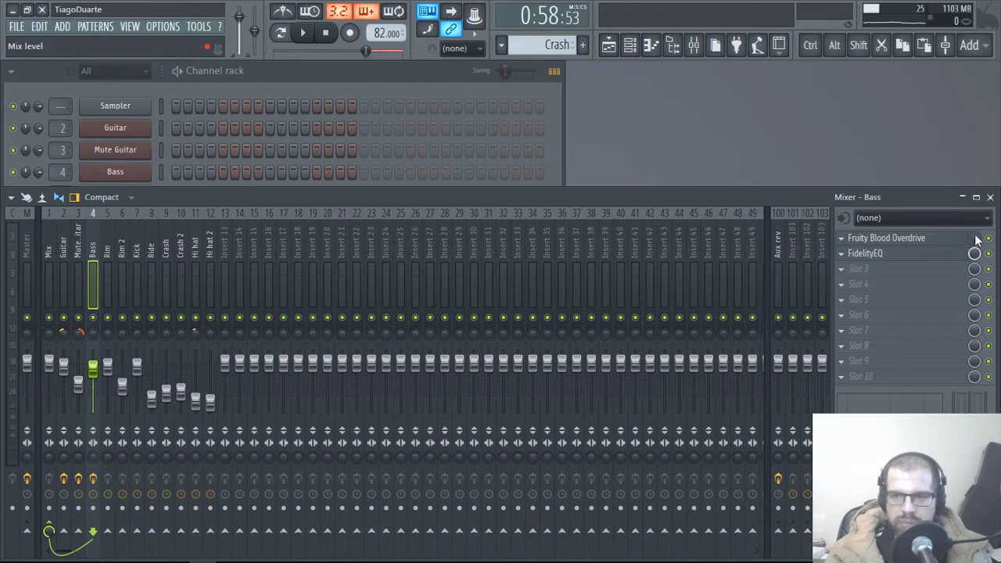
# Step: Create an automation clip for the bass overdrive's mix level with the level turned fully down, and open the playlist
pyautogui.press('space')
pyautogui.press('space')
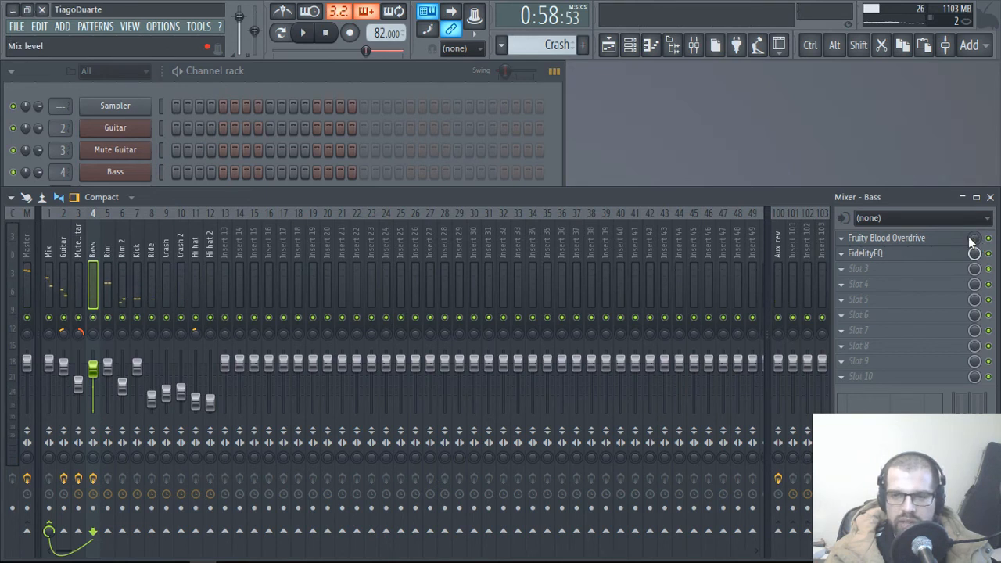
pyautogui.rightClick(974, 244)
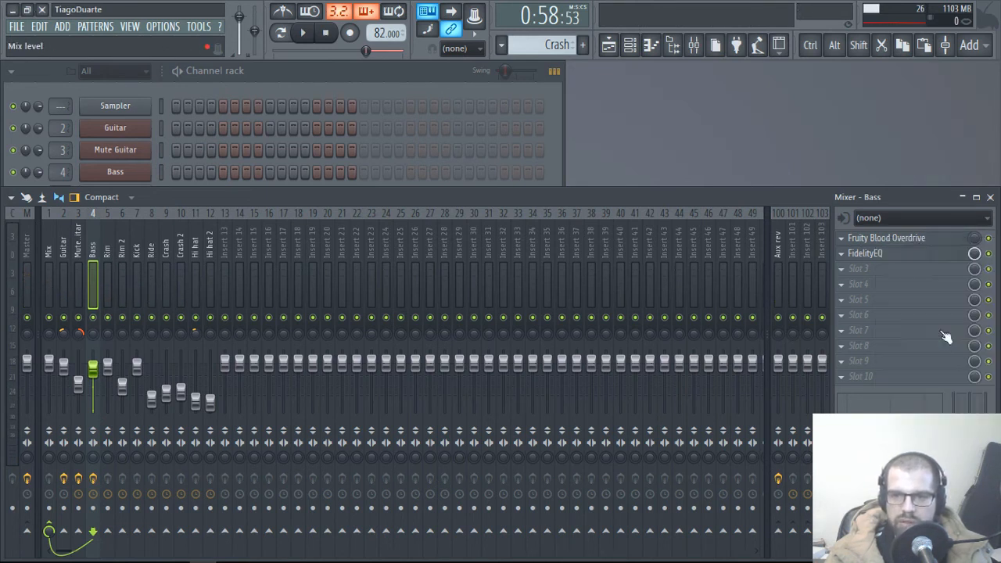
pyautogui.click(942, 334)
pyautogui.click(613, 48)
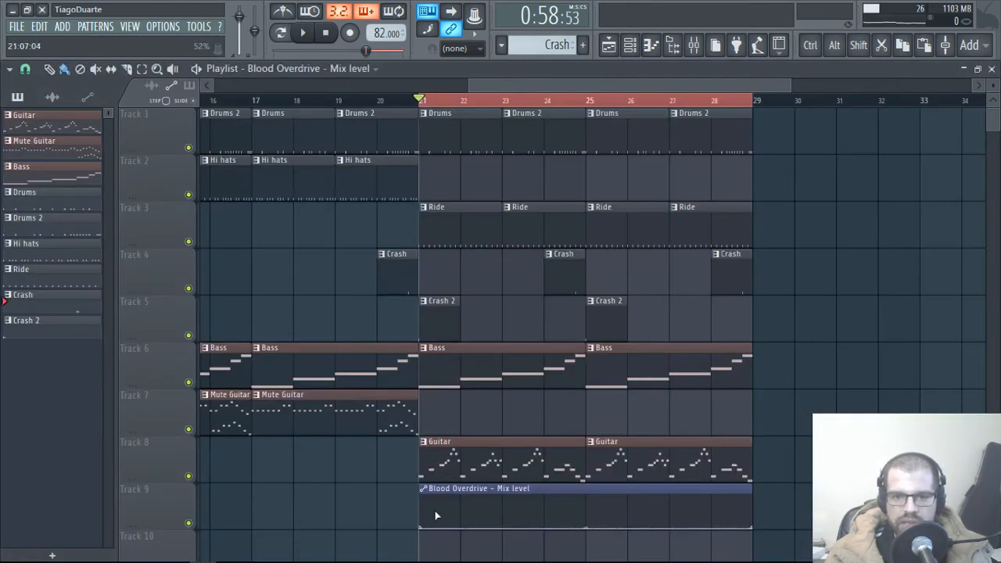
# Step: Shape the Blood Overdrive mix level automation to jump to 100% at bar 21 and hold that level through bar 28
pyautogui.moveTo(421, 526); pyautogui.dragTo(430, 478)
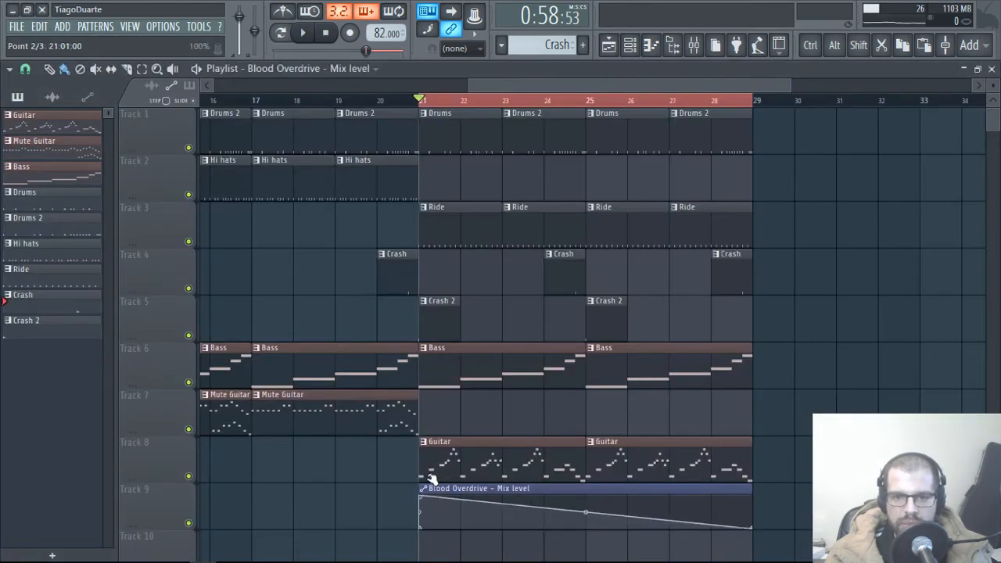
pyautogui.click(756, 525)
pyautogui.rightClick(767, 512)
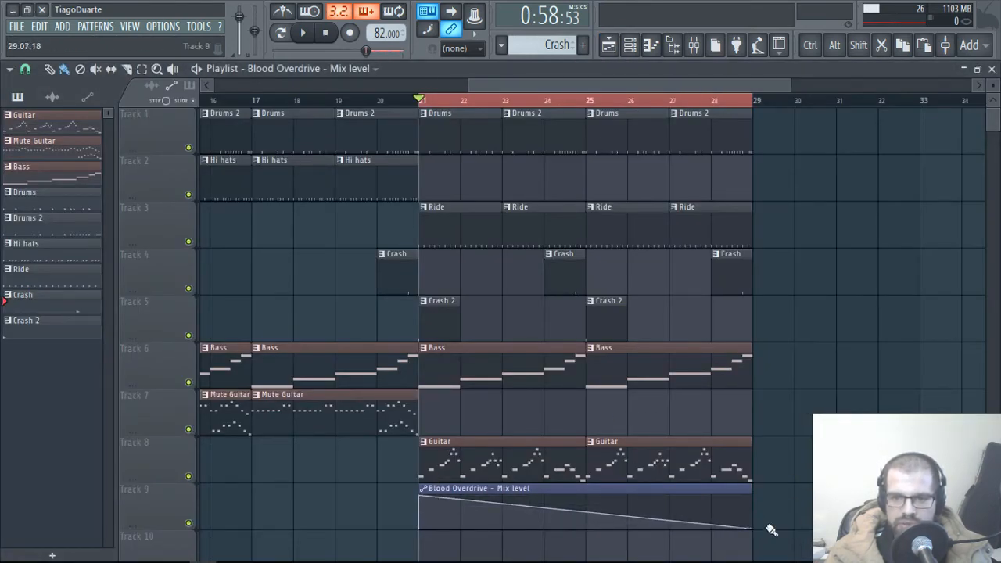
pyautogui.moveTo(754, 530); pyautogui.dragTo(758, 499)
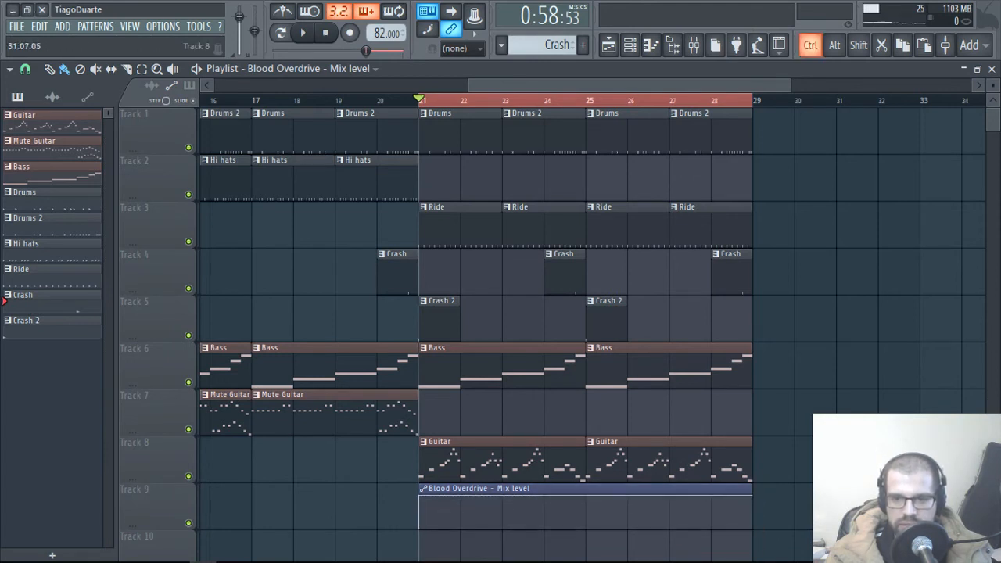
pyautogui.keyDown('ctrl'); pyautogui.rightClick(855, 477); pyautogui.keyUp('ctrl')
# Step: Select bars 5 to 28 as the playback range and play the verse through into the chorus
pyautogui.press('space')
pyautogui.moveTo(978, 101); pyautogui.dragTo(311, 106)
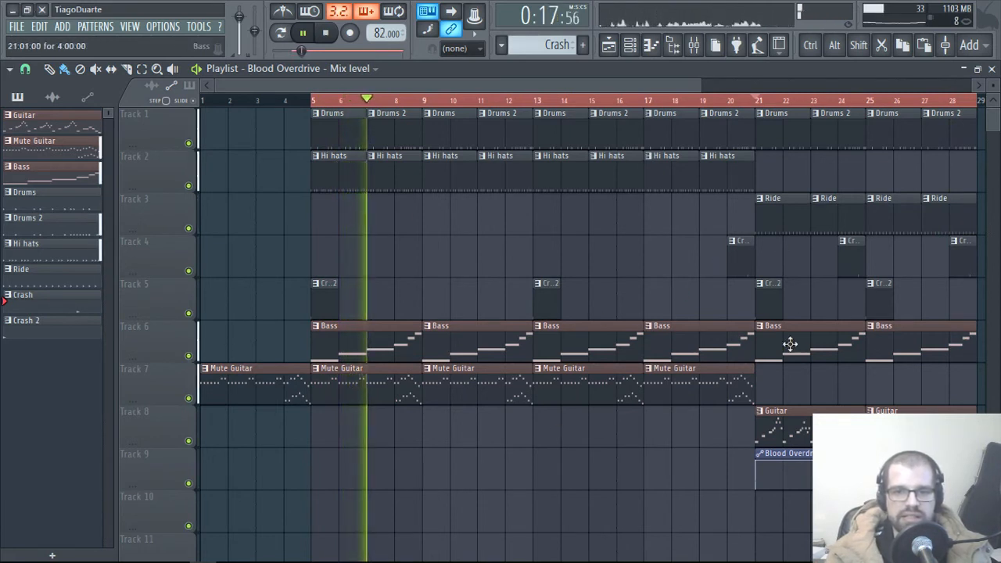
pyautogui.moveTo(665, 529); pyautogui.dragTo(843, 362)
pyautogui.keyDown('ctrl'); pyautogui.click(831, 376); pyautogui.keyUp('ctrl')
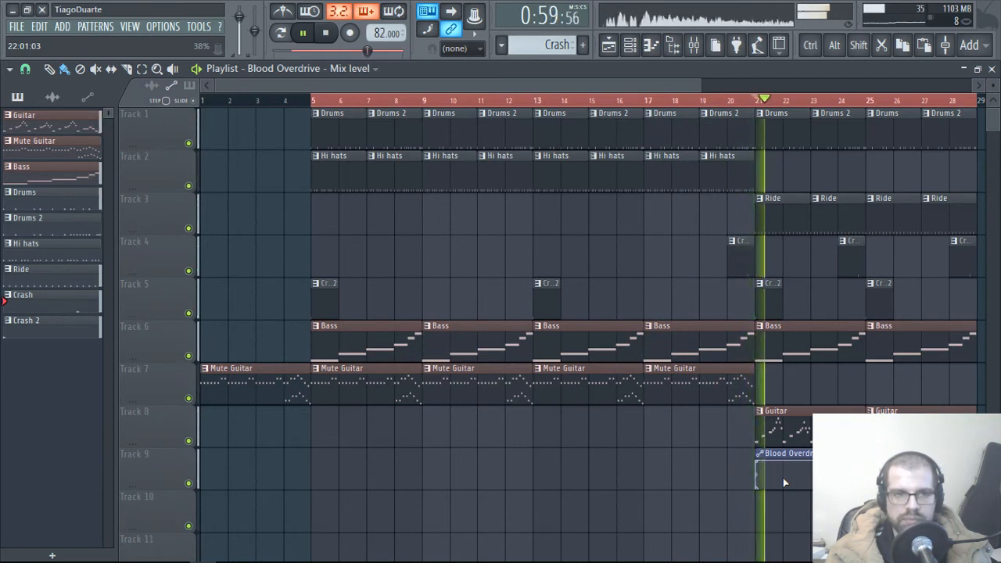
pyautogui.keyDown('ctrl'); pyautogui.scroll(-1, 554, 359); pyautogui.keyUp('ctrl')
pyautogui.keyDown('ctrl'); pyautogui.scroll(-1, 554, 359); pyautogui.keyUp('ctrl')
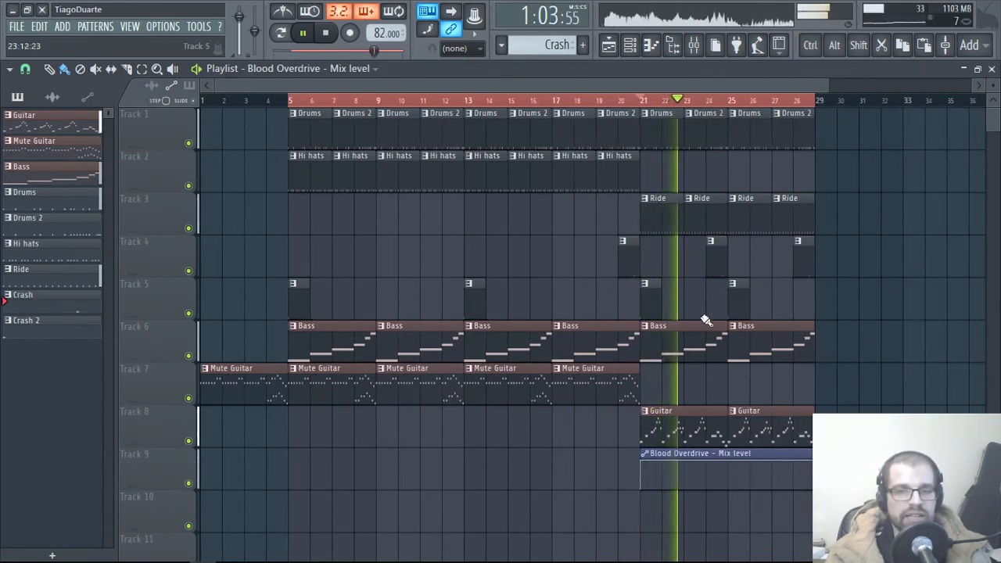
# Step: Lower the bass overdrive's PostGain to -0.81998 in the mixer and close the effect window
pyautogui.click(693, 45)
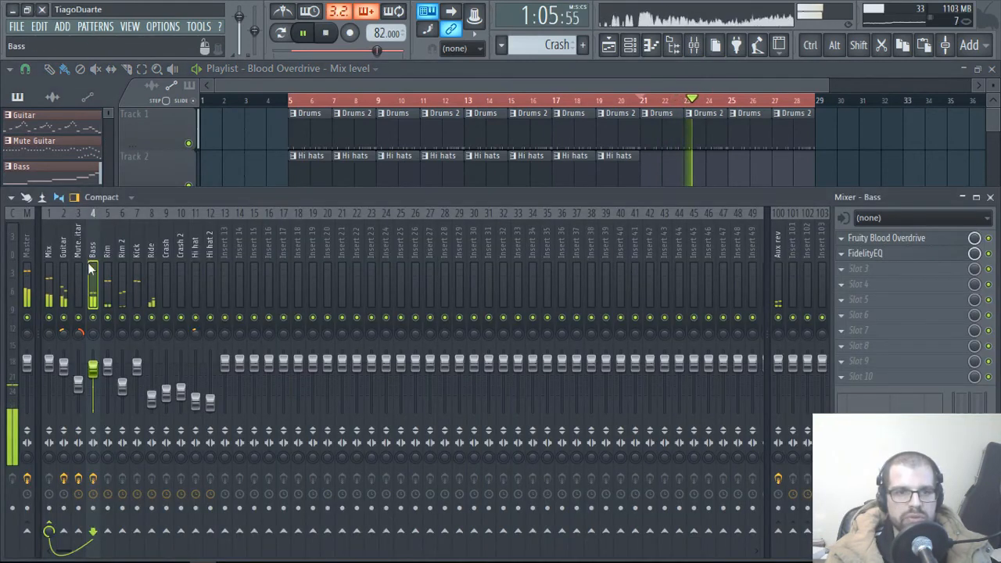
pyautogui.click(891, 239)
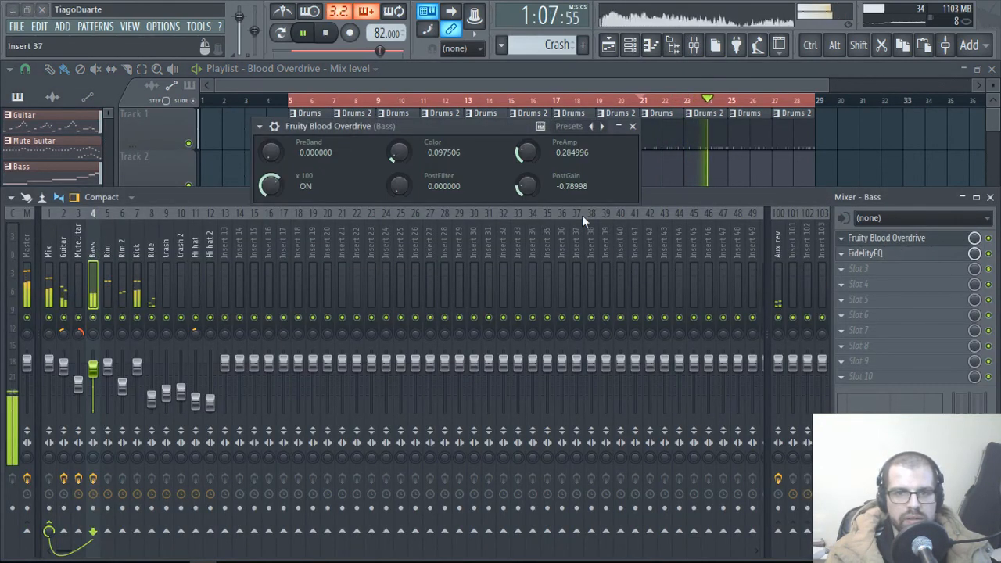
pyautogui.moveTo(527, 186); pyautogui.dragTo(531, 188)
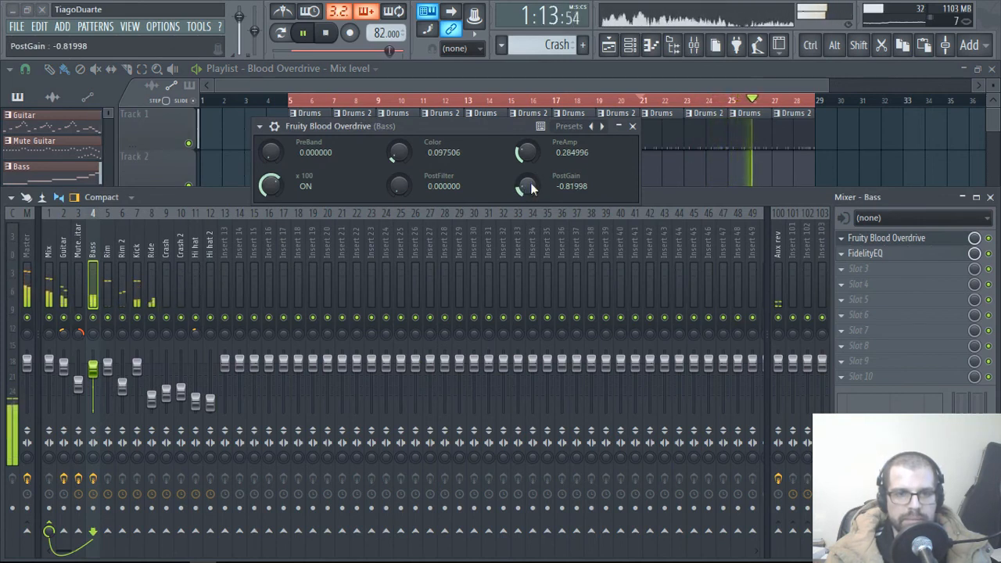
pyautogui.click(632, 126)
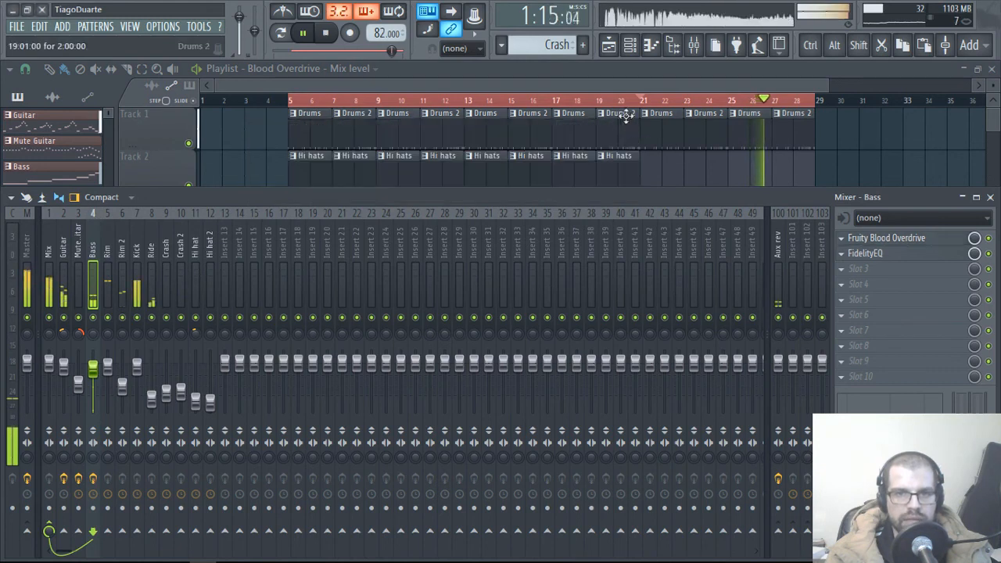
# Step: Return to the playlist, stop playback and clear the bars 5 to 28 playback range
pyautogui.click(590, 77)
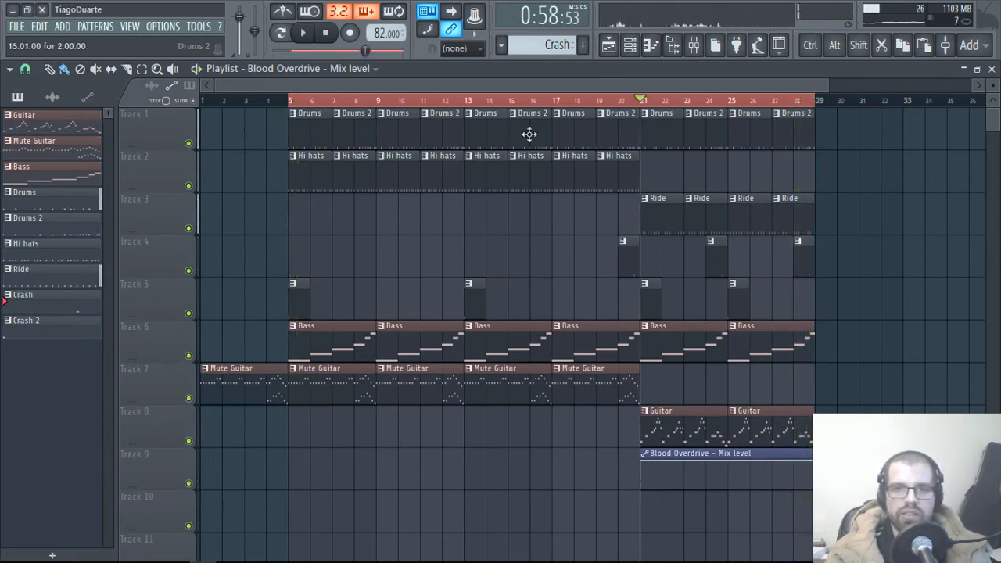
pyautogui.press('space')
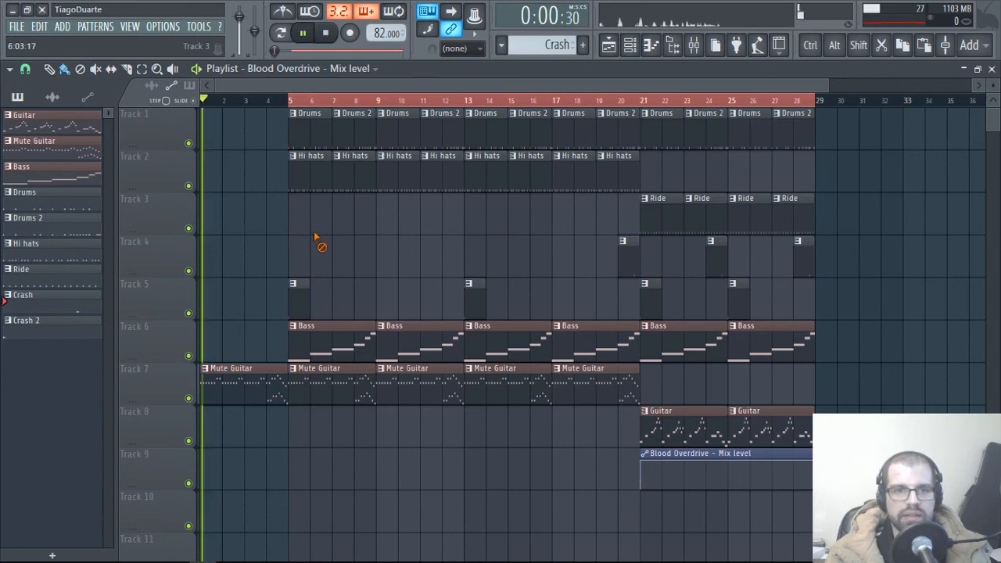
pyautogui.keyDown('ctrl'); pyautogui.click(275, 102); pyautogui.keyUp('ctrl')
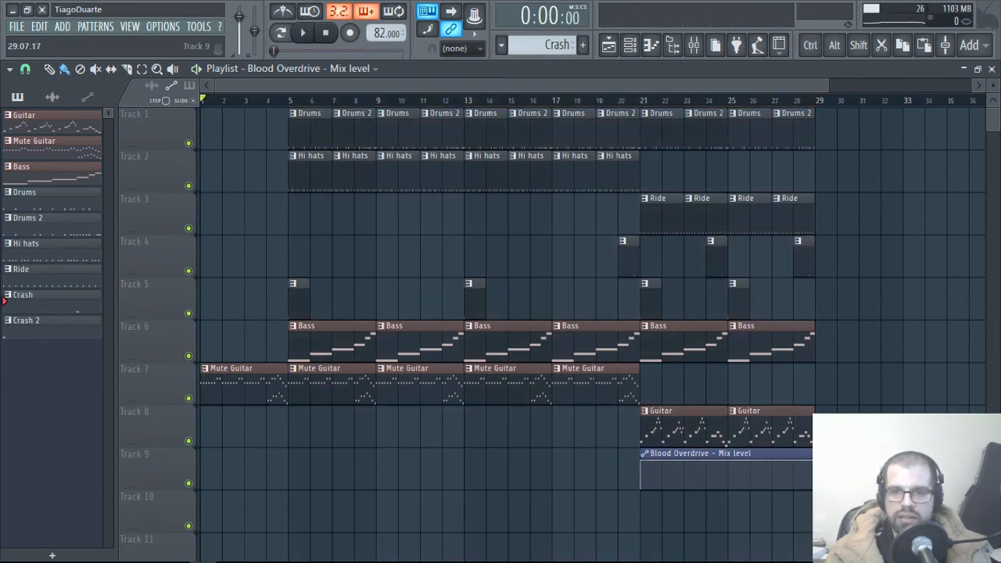
# Step: Highlight the chorus clips in bars 21 to 28, clear the selection, and review the whole arrangement
pyautogui.moveTo(853, 515); pyautogui.dragTo(294, 119)
pyautogui.rightClick(418, 253)
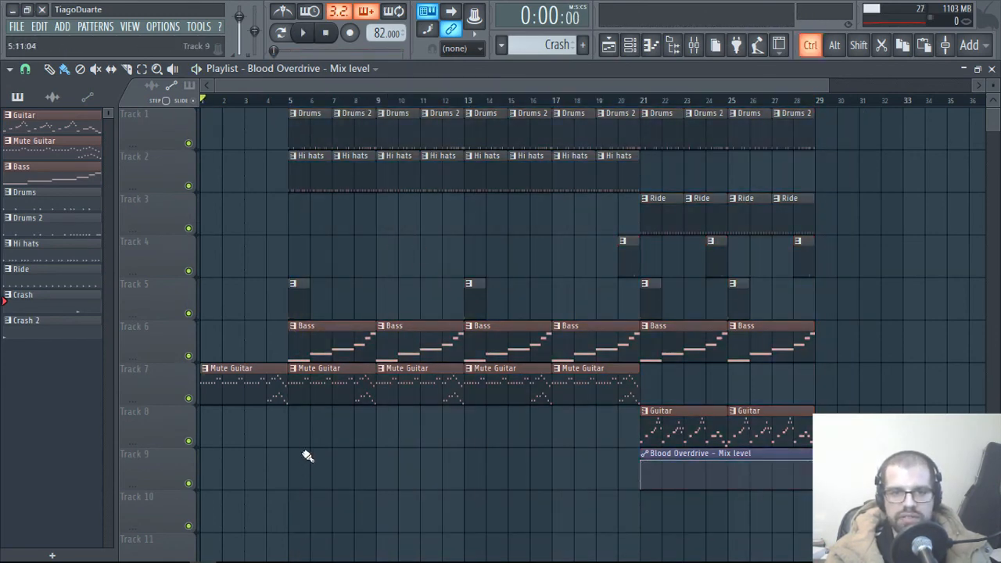
pyautogui.moveTo(306, 469); pyautogui.dragTo(590, 131)
pyautogui.moveTo(875, 481); pyautogui.dragTo(646, 117)
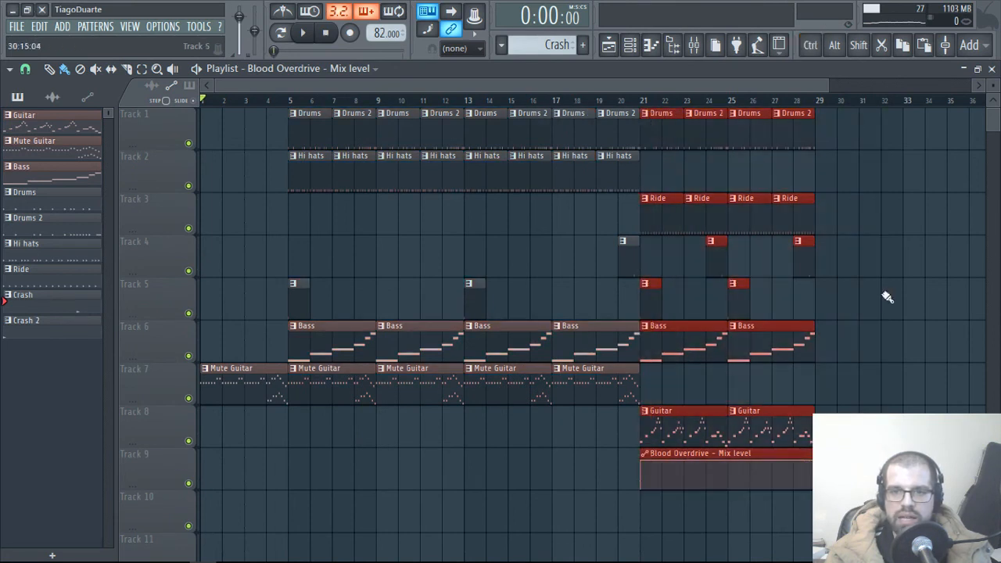
pyautogui.rightClick(927, 337)
pyautogui.scroll(1, 911, 333)
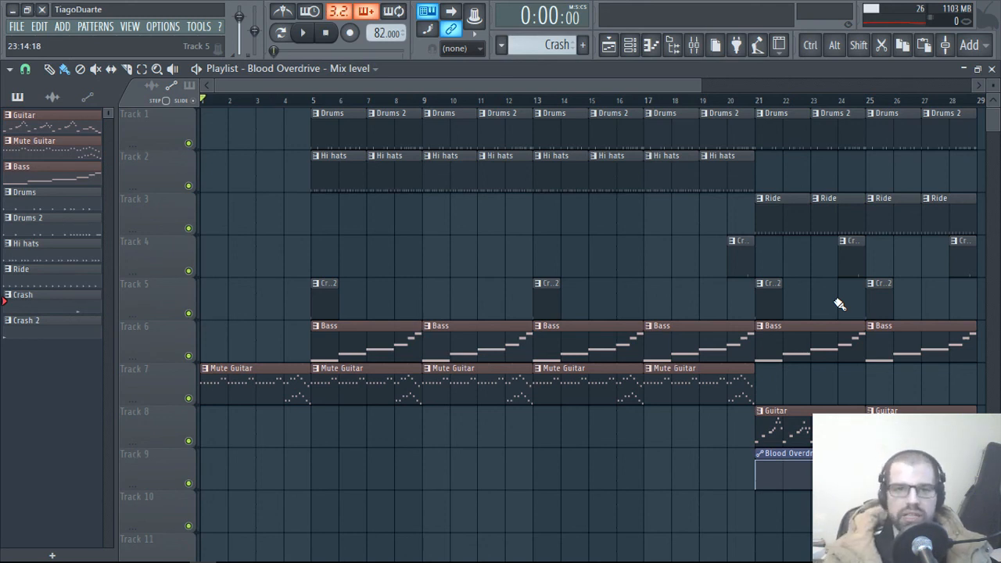
pyautogui.moveTo(700, 86); pyautogui.dragTo(797, 91)
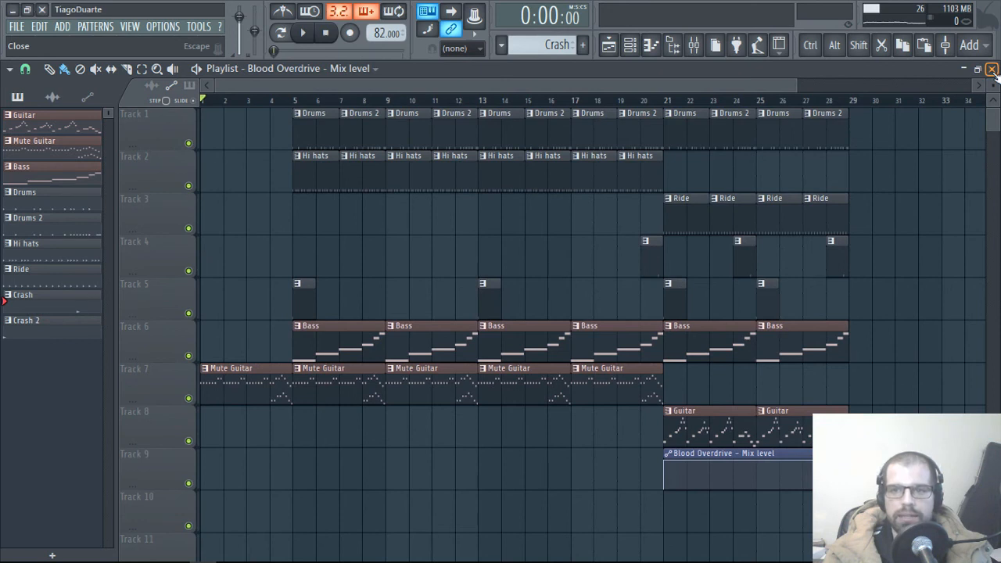